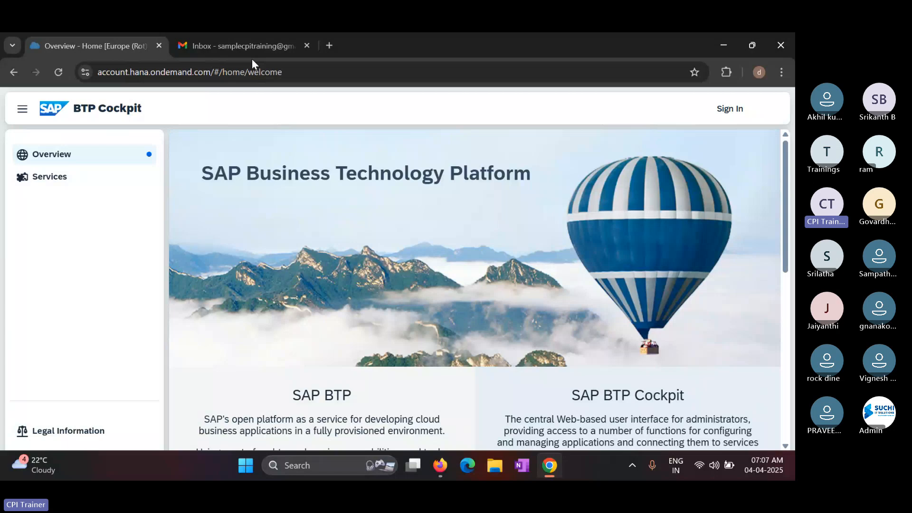
In Gmail, open the account panel, dismiss the recovery-phone warning and copy the account's e-mail address
{"action": "left_click", "coordinate": [242, 46]}
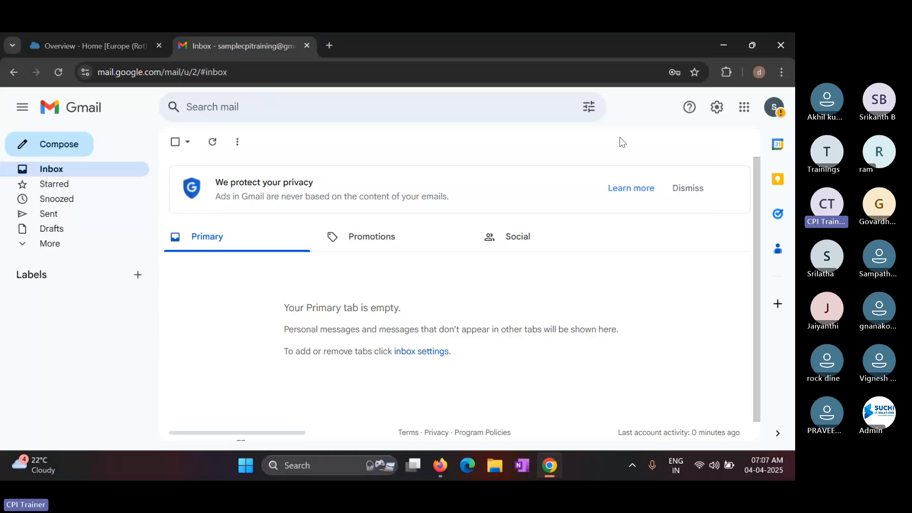
{"action": "left_click", "coordinate": [774, 106]}
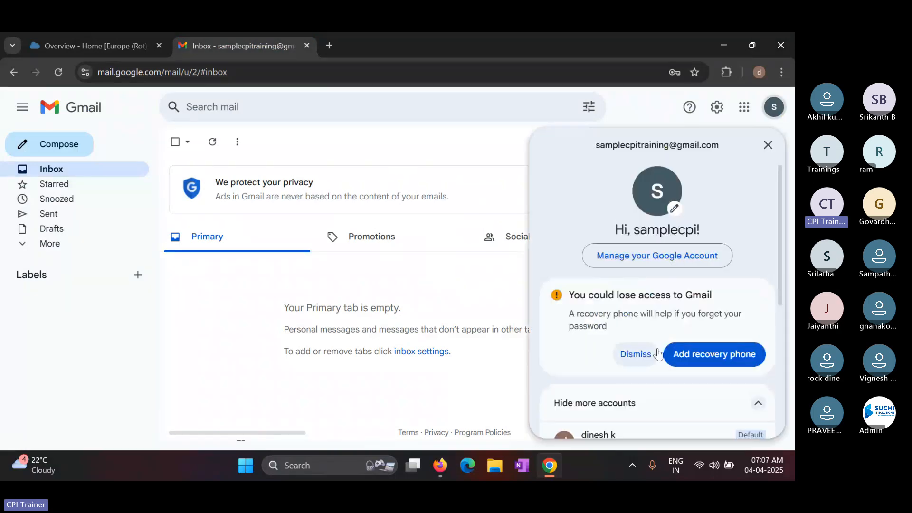
{"action": "left_click", "coordinate": [635, 355]}
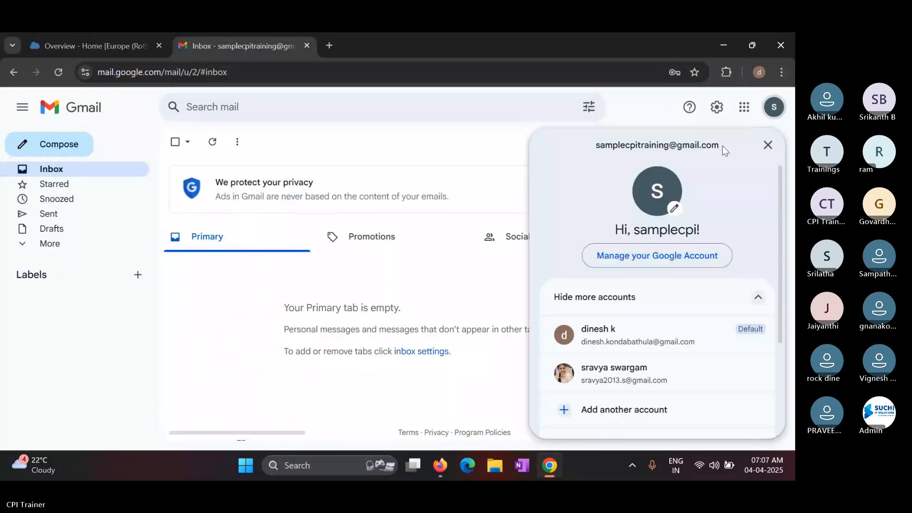
{"action": "left_click_drag", "start_coordinate": [725, 151], "coordinate": [589, 151]}
{"action": "key", "text": "ctrl+c"}
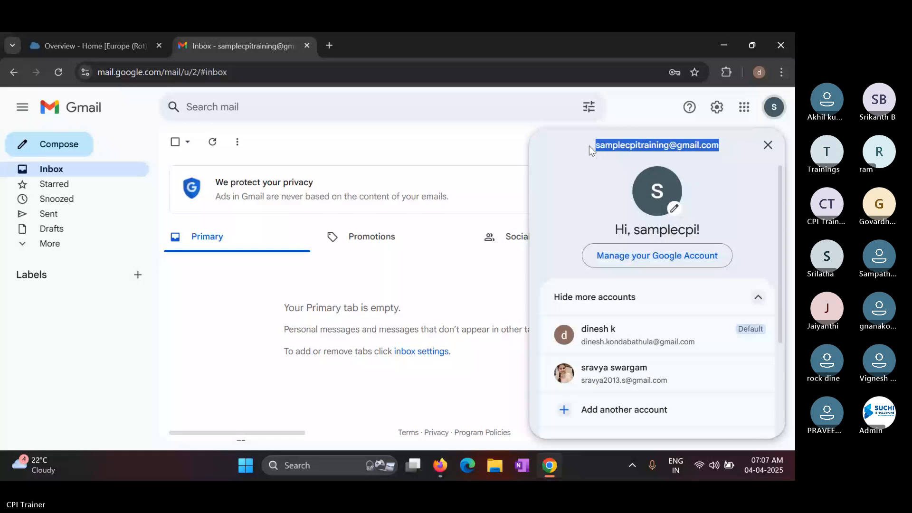
Back in the BTP Cockpit, choose Register to reach the Access SAP Trial e-mail prompt
{"action": "left_click", "coordinate": [75, 37]}
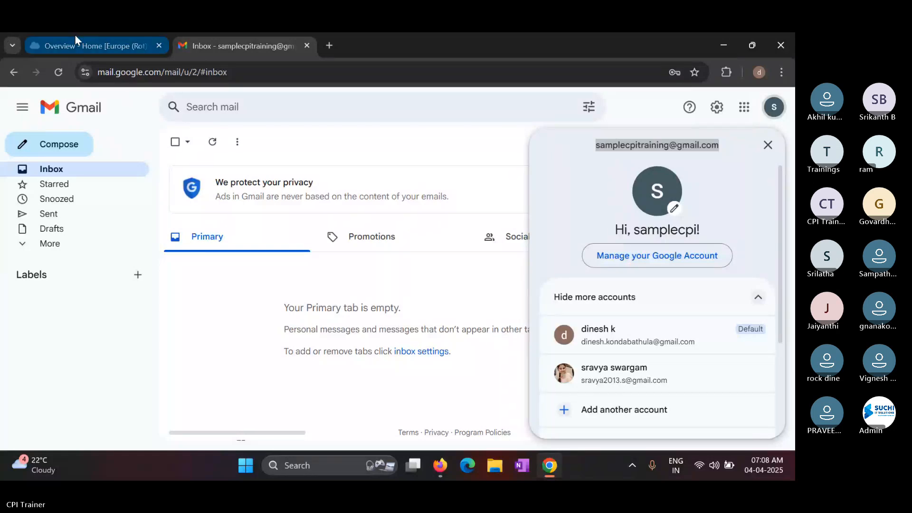
{"action": "scroll", "coordinate": [523, 328], "scroll_direction": "down", "scroll_amount": 3}
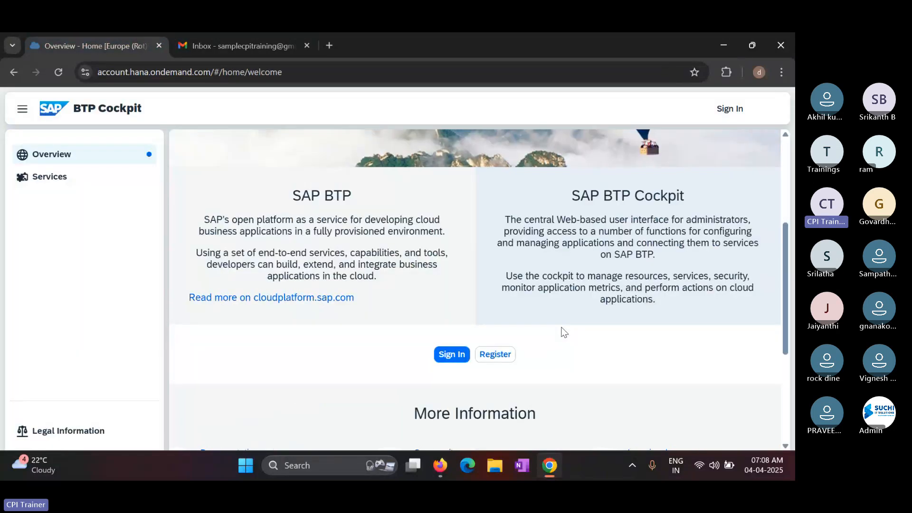
{"action": "scroll", "coordinate": [564, 332], "scroll_direction": "up", "scroll_amount": 1}
{"action": "scroll", "coordinate": [536, 335], "scroll_direction": "down", "scroll_amount": 1}
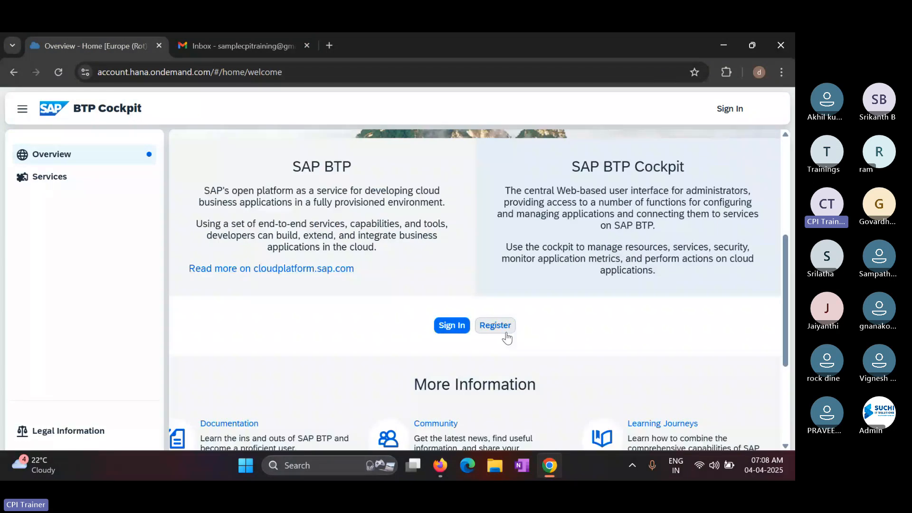
{"action": "left_click", "coordinate": [505, 336]}
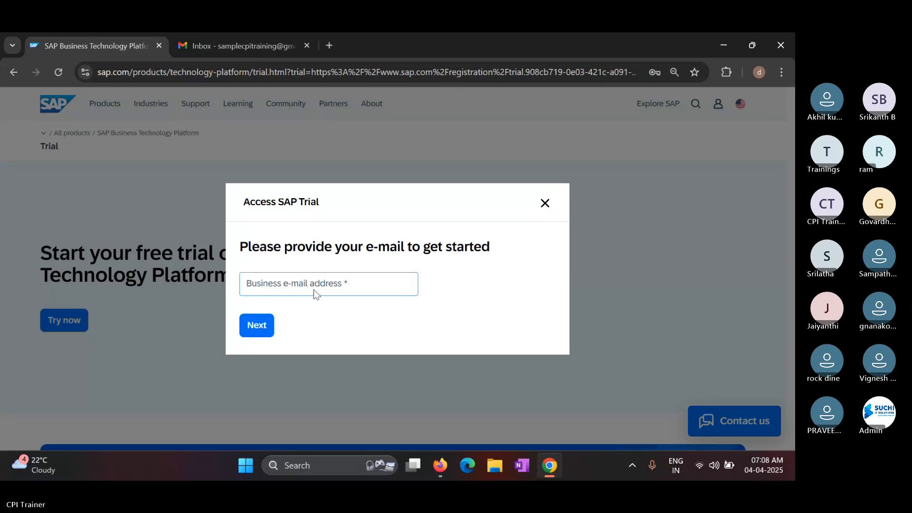
Paste the copied e-mail into the business e-mail field and continue to the form
{"action": "left_click", "coordinate": [314, 289]}
{"action": "key", "text": "ctrl+v"}
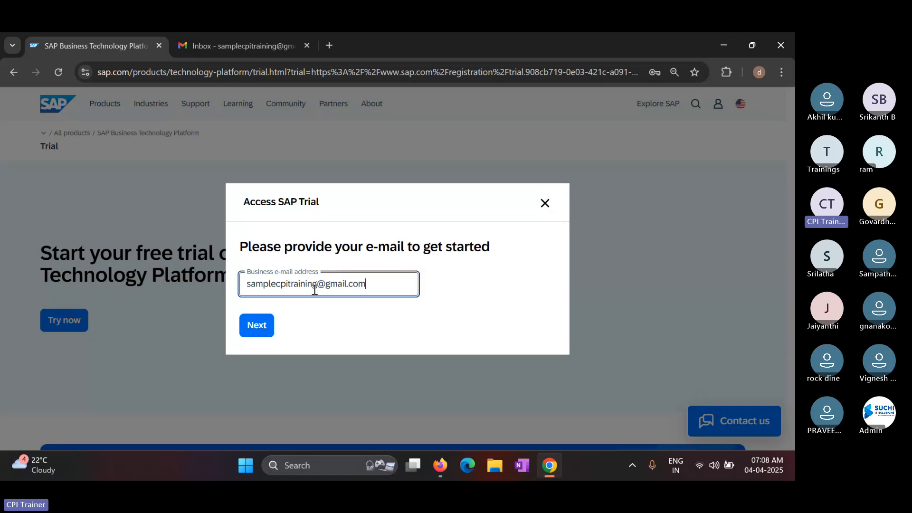
{"action": "left_click", "coordinate": [258, 325]}
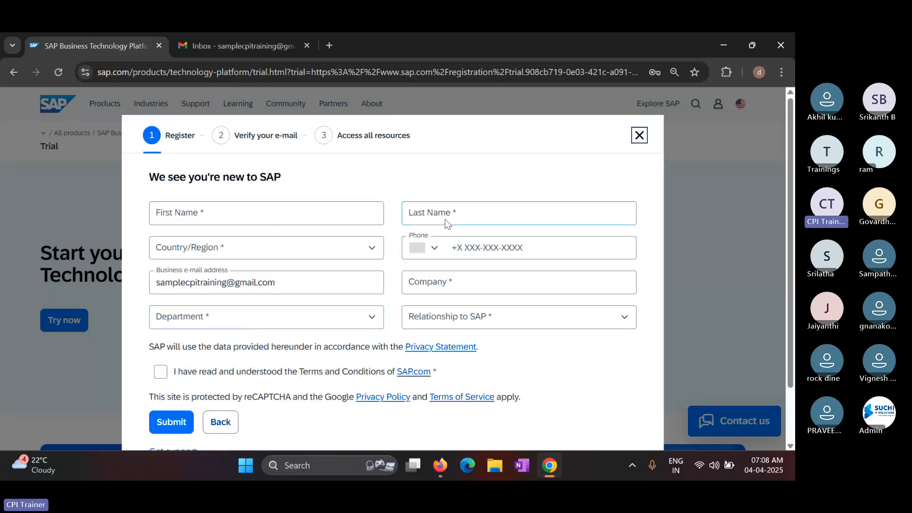
Fill in the registrant's first name and last name
{"action": "left_click", "coordinate": [267, 214]}
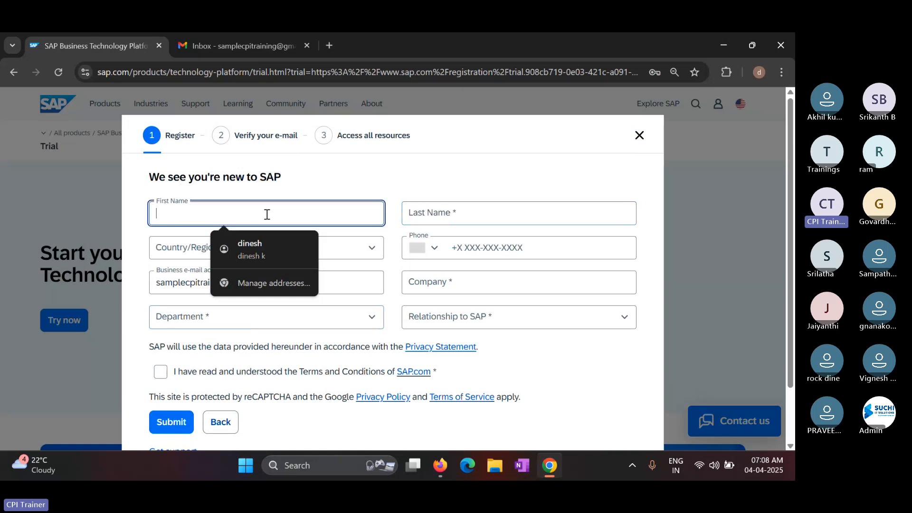
{"action": "type", "text": "D"}
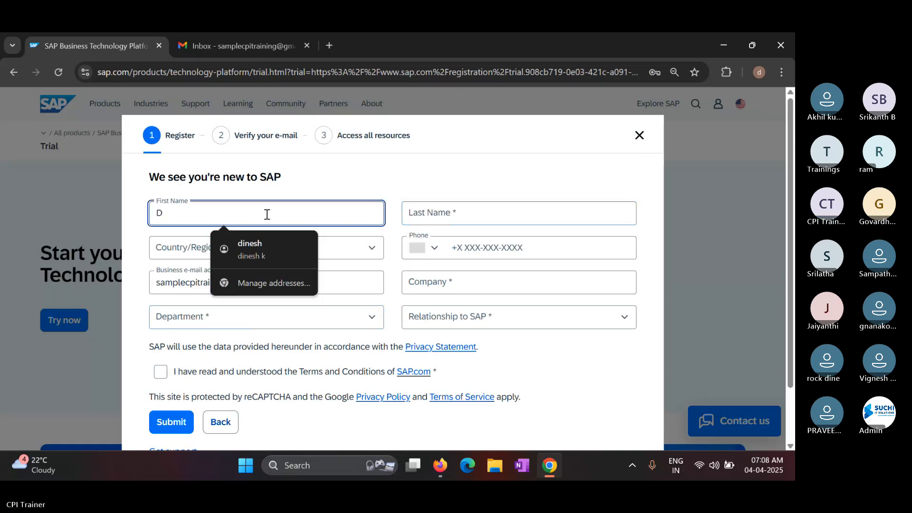
{"action": "key", "text": "BackSpace"}
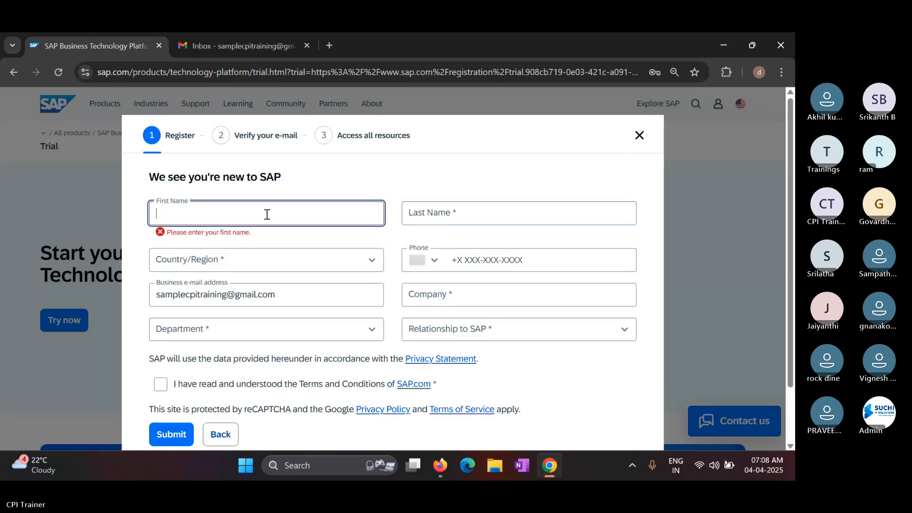
{"action": "type", "text": "SAP"}
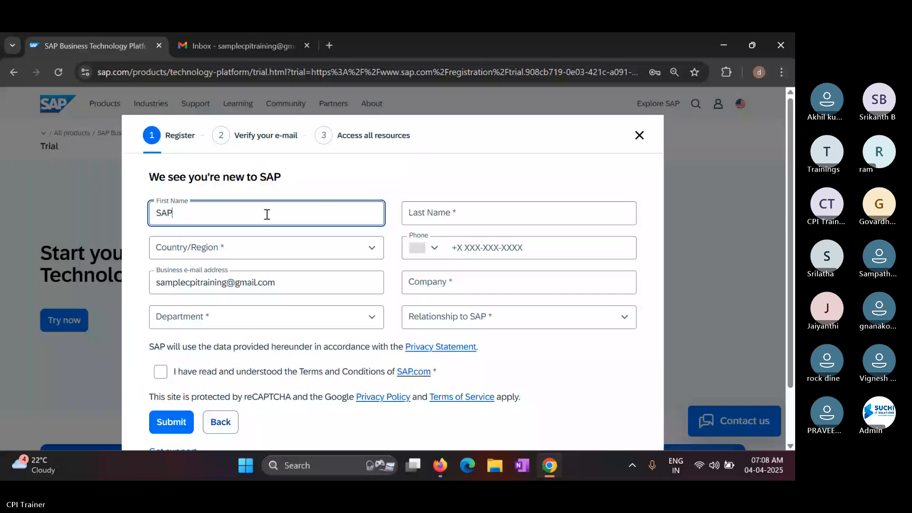
{"action": "type", "text": "CPI"}
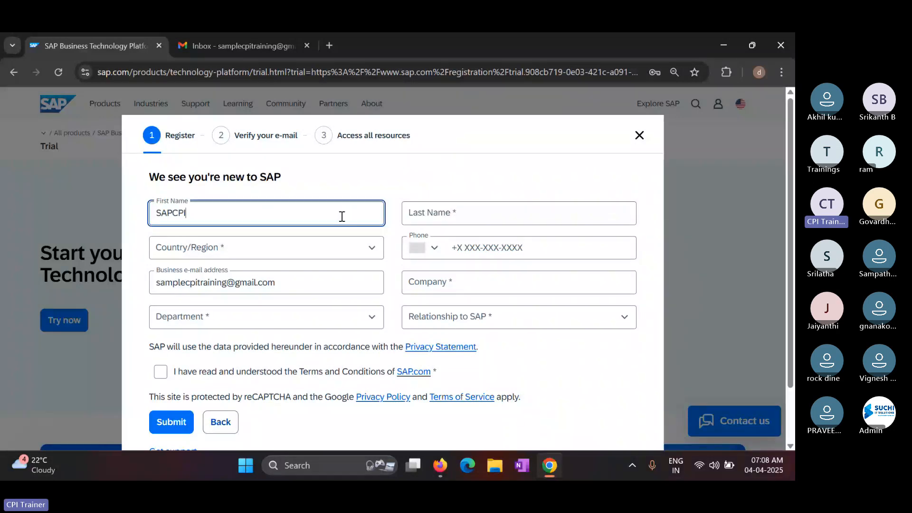
{"action": "left_click", "coordinate": [455, 216]}
{"action": "type", "text": "Tr"}
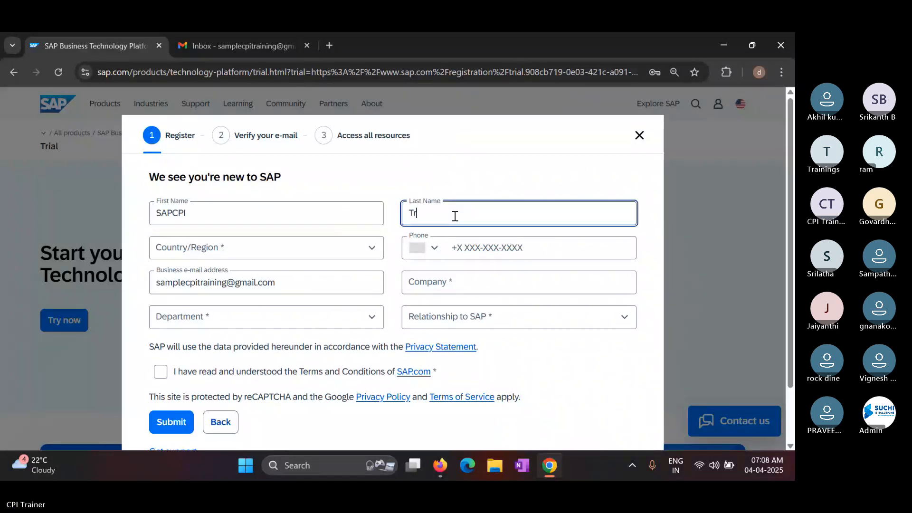
{"action": "type", "text": "aining"}
Set the country to India and enter the phone number from the saved suggestion
{"action": "left_click", "coordinate": [373, 254]}
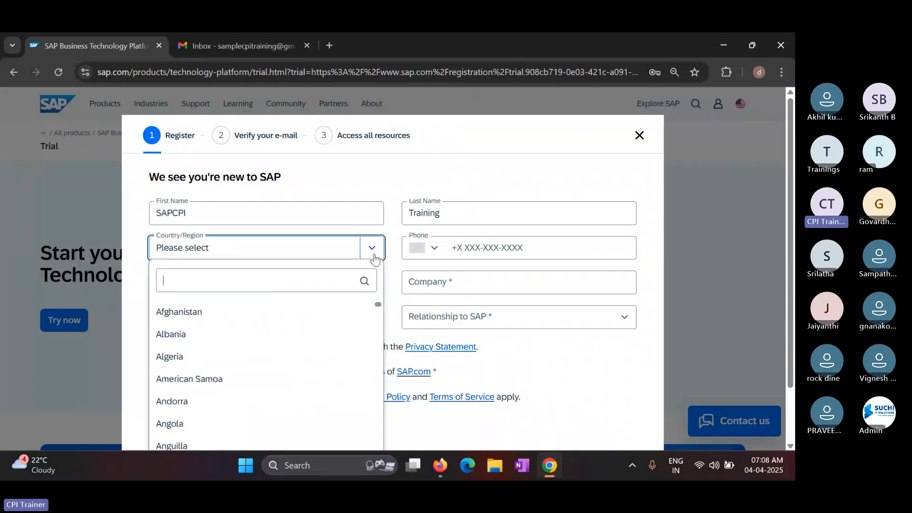
{"action": "type", "text": "in"}
{"action": "key", "text": "Down"}
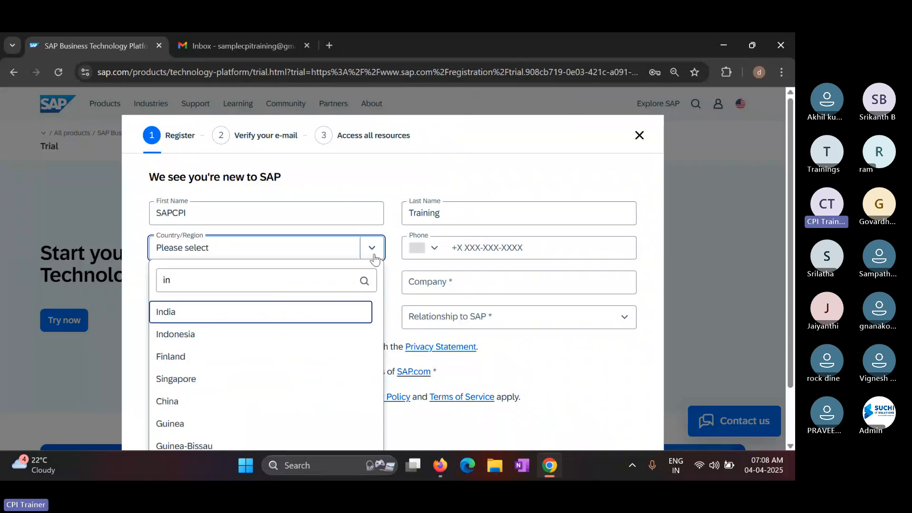
{"action": "key", "text": "Return"}
{"action": "left_click", "coordinate": [536, 244]}
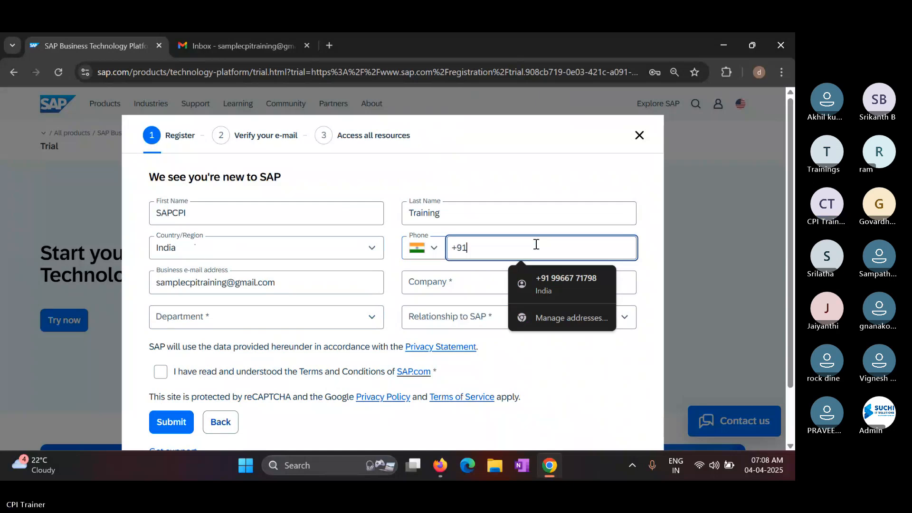
{"action": "type", "text": "9966"}
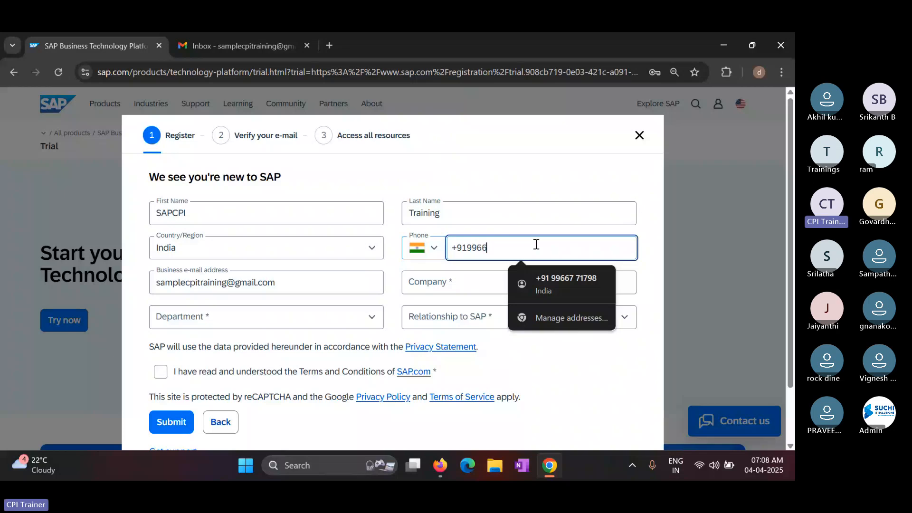
{"action": "left_click", "coordinate": [551, 282]}
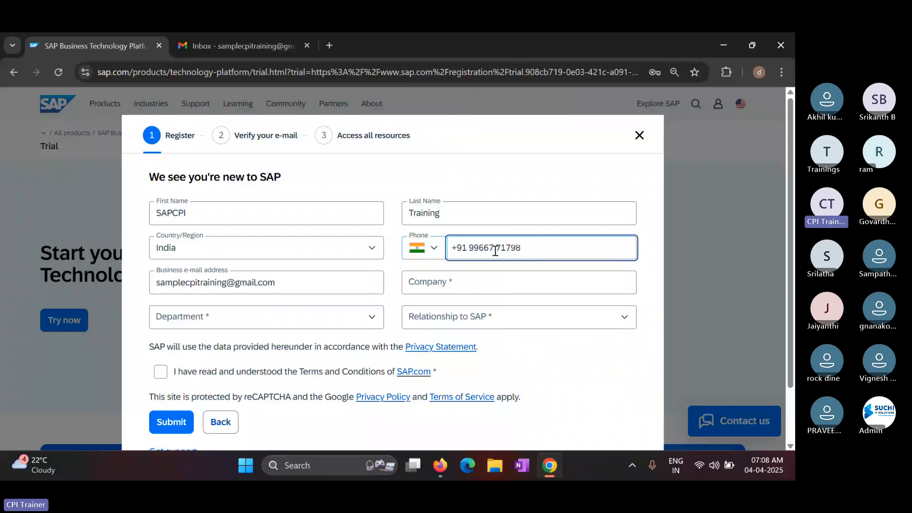
Set company Test, department Administration, relationship Consultant, accept the terms and submit
{"action": "left_click", "coordinate": [506, 286]}
{"action": "left_click", "coordinate": [491, 314]}
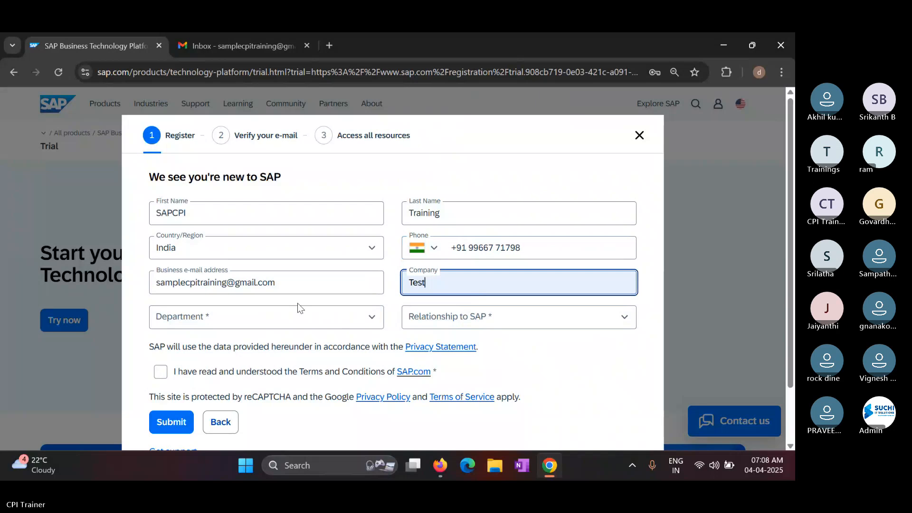
{"action": "left_click", "coordinate": [283, 320]}
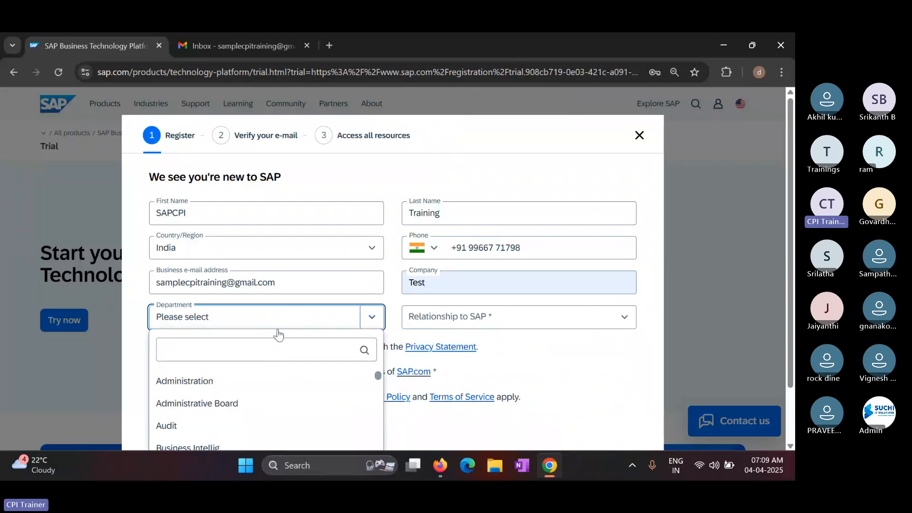
{"action": "left_click", "coordinate": [200, 381]}
{"action": "left_click", "coordinate": [423, 322]}
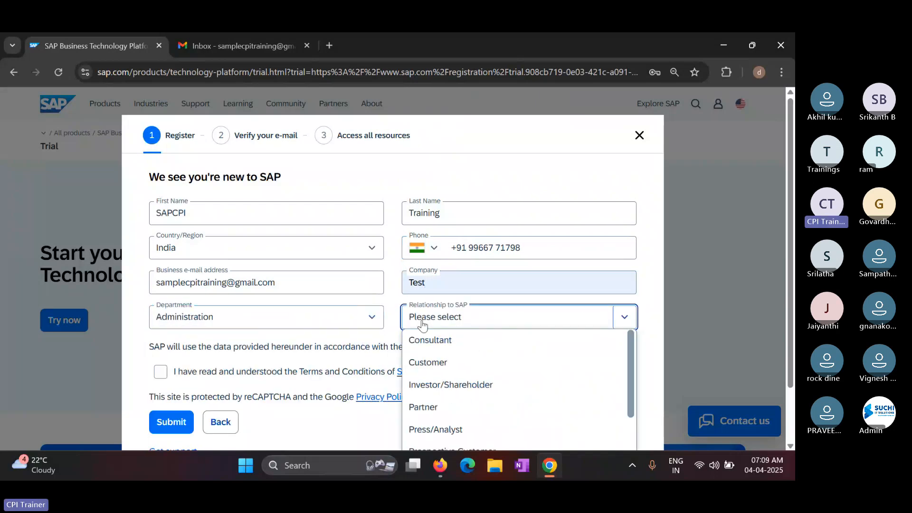
{"action": "left_click", "coordinate": [428, 340]}
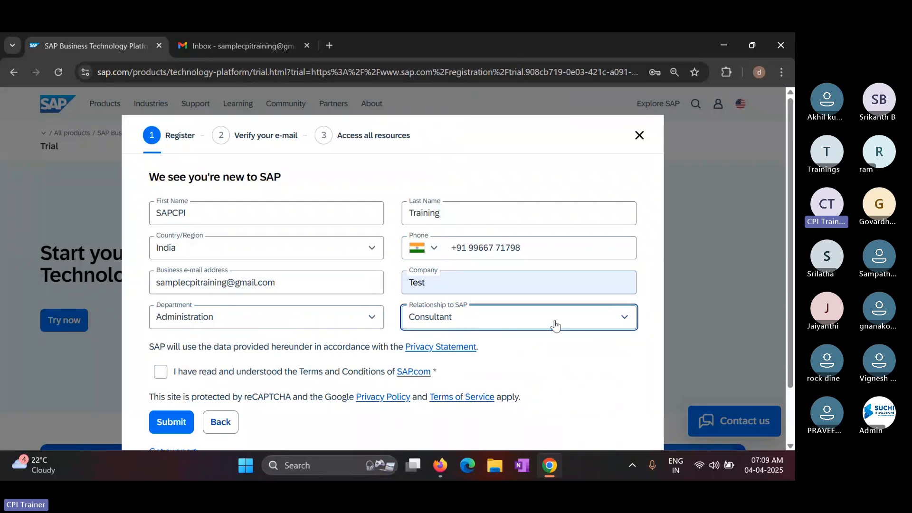
{"action": "left_click", "coordinate": [162, 373]}
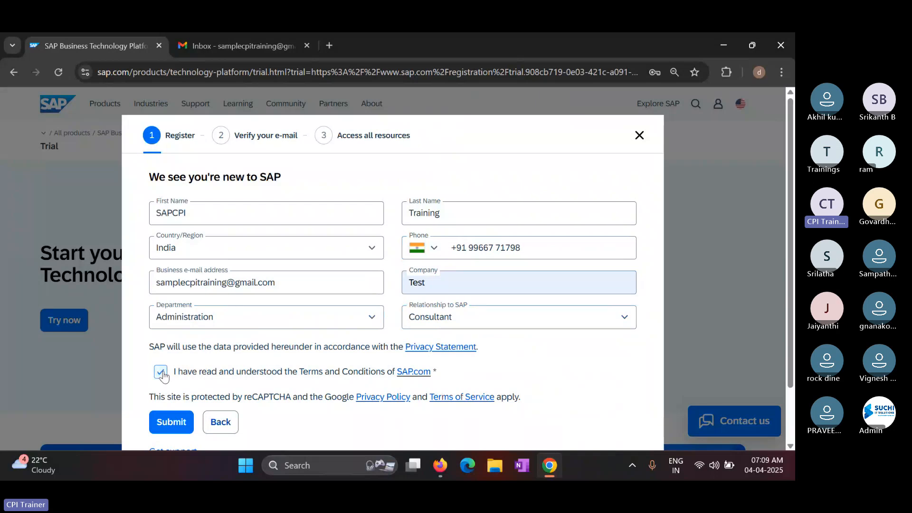
{"action": "left_click", "coordinate": [170, 423]}
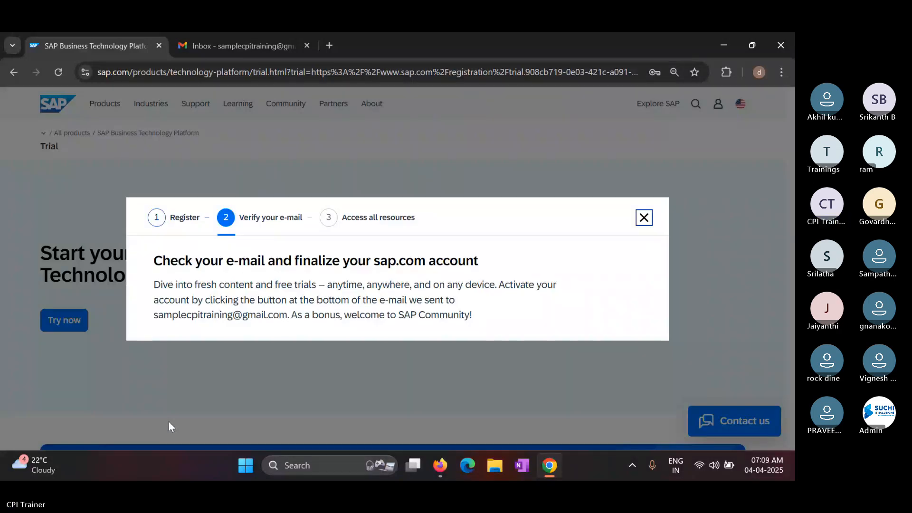
Refresh Gmail, open the 'Activate Your Account' e-mail and follow its activation link
{"action": "left_click", "coordinate": [223, 33]}
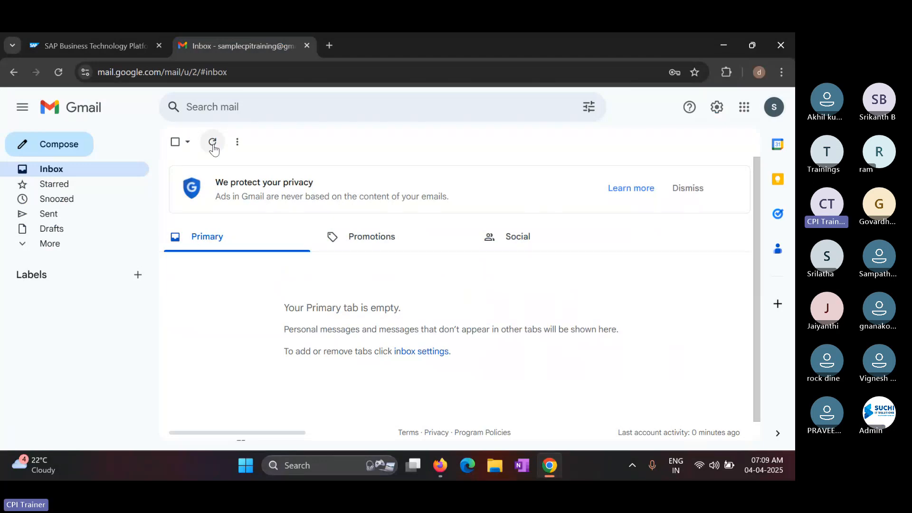
{"action": "left_click", "coordinate": [213, 149]}
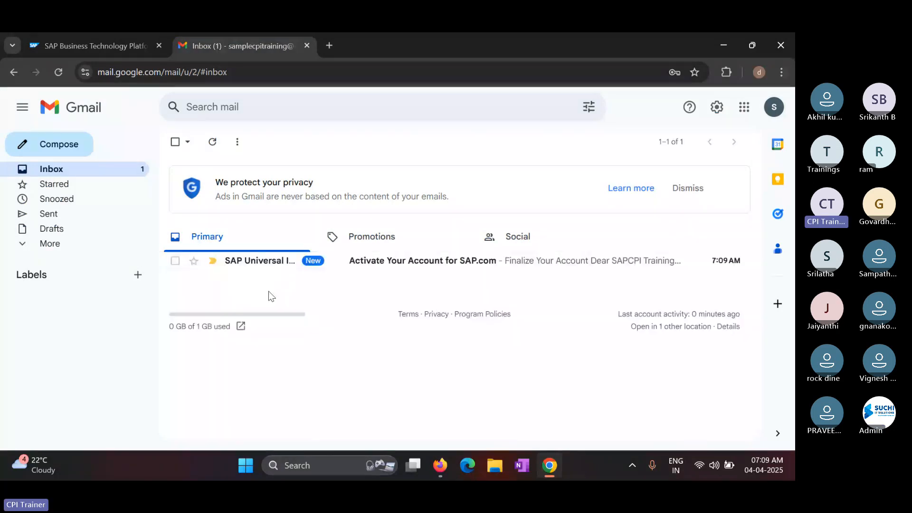
{"action": "left_click", "coordinate": [384, 262]}
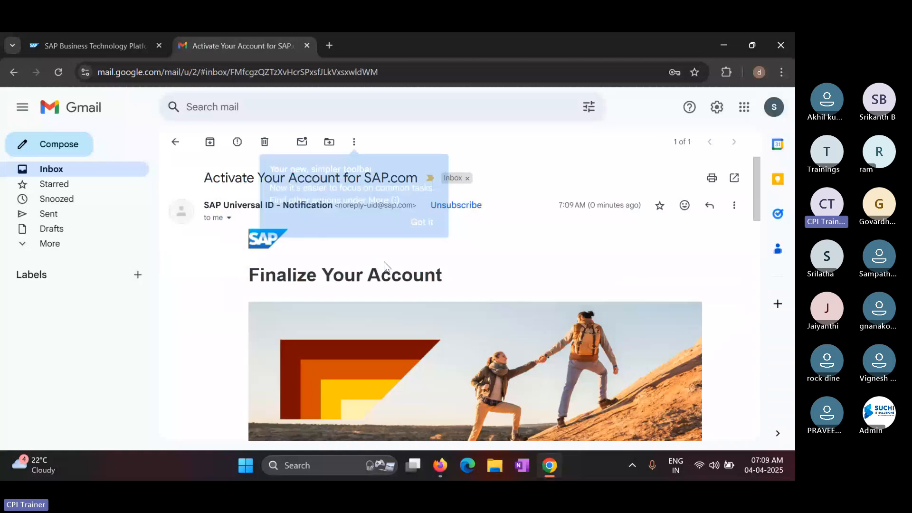
{"action": "scroll", "coordinate": [496, 347], "scroll_direction": "down", "scroll_amount": 5}
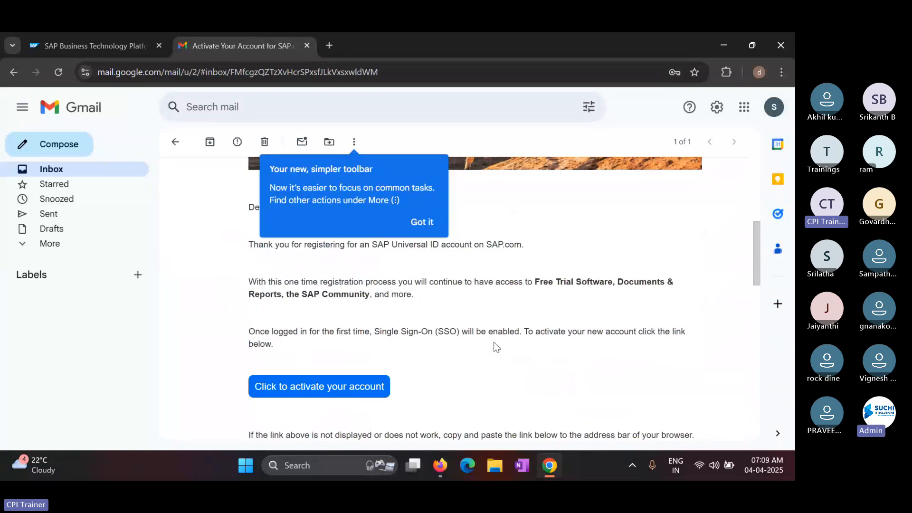
{"action": "left_click", "coordinate": [291, 391]}
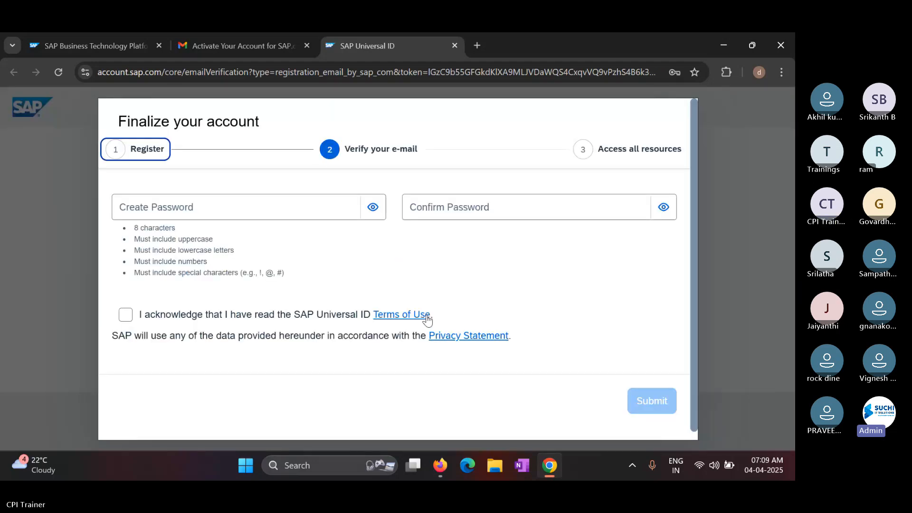
Enter and confirm the new account password, then acknowledge the SAP Universal ID Terms of Use
{"action": "left_click", "coordinate": [191, 212]}
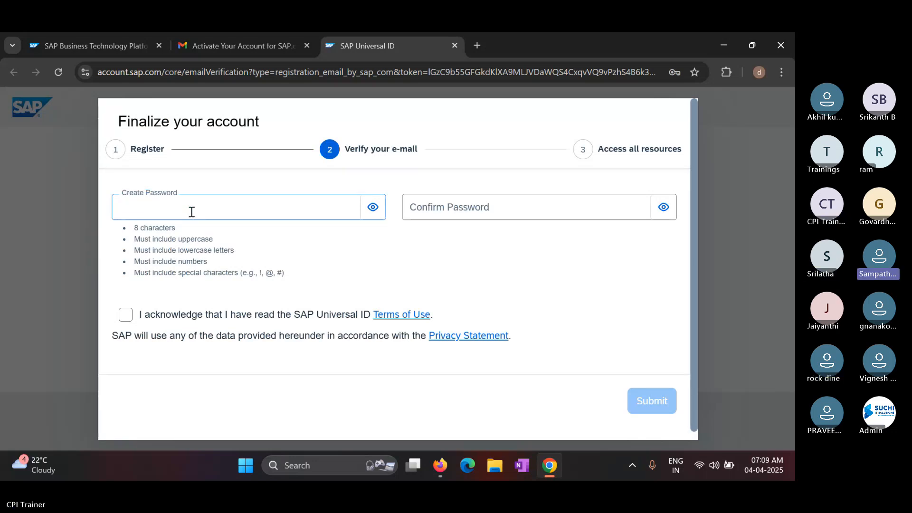
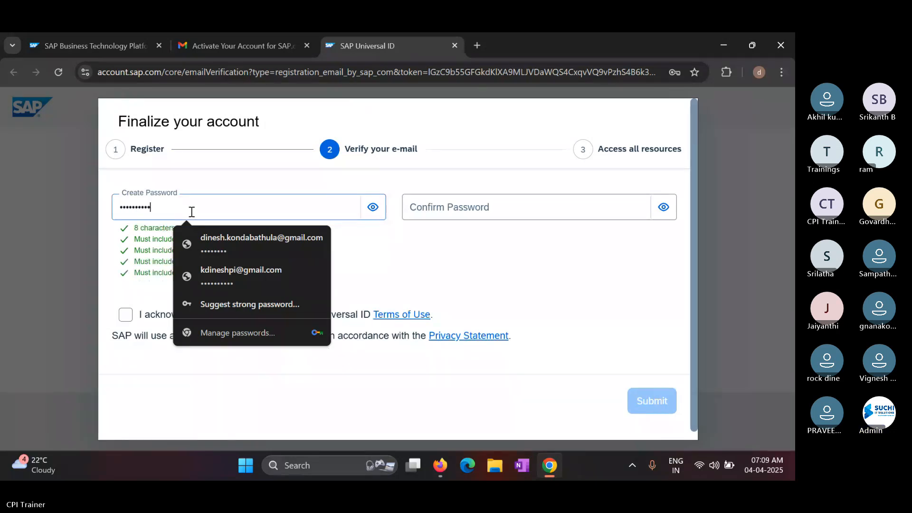
{"action": "key", "text": "Tab"}
{"action": "key", "text": "Tab"}
{"action": "key", "text": "Tab"}
{"action": "key", "text": "shift+Tab"}
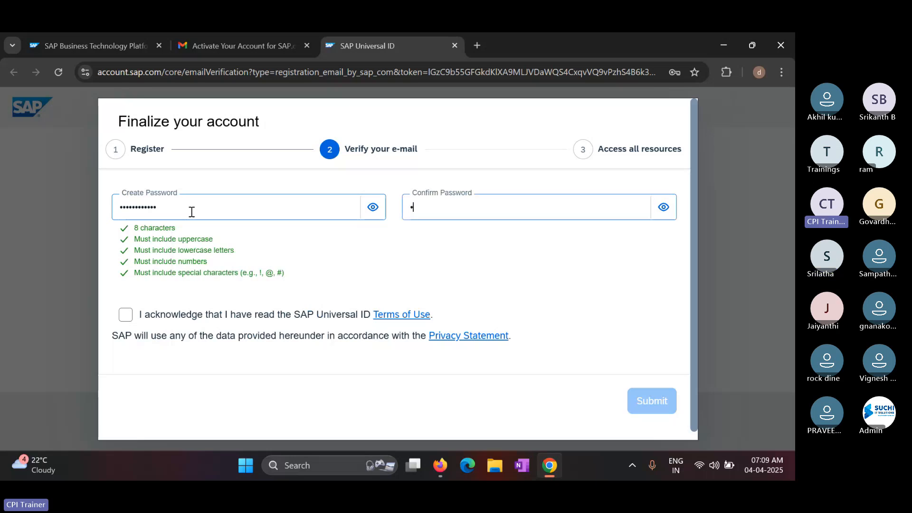
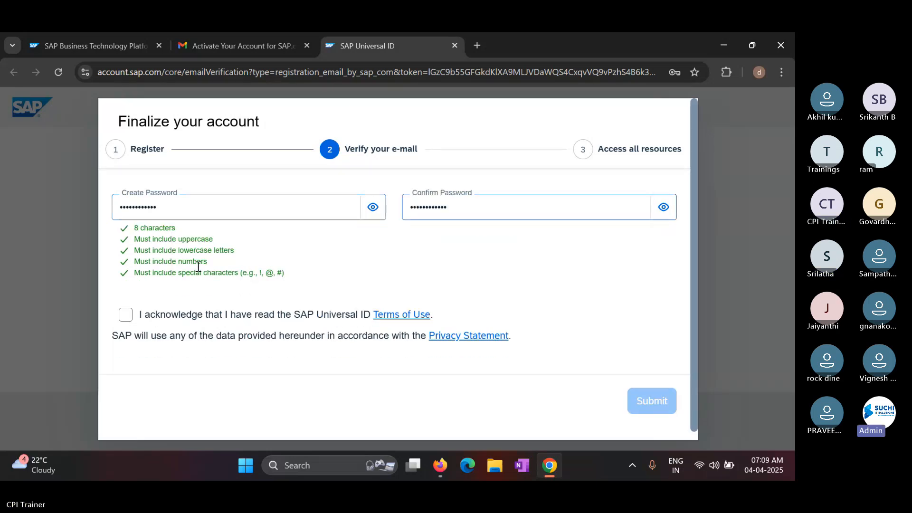
{"action": "left_click", "coordinate": [127, 315]}
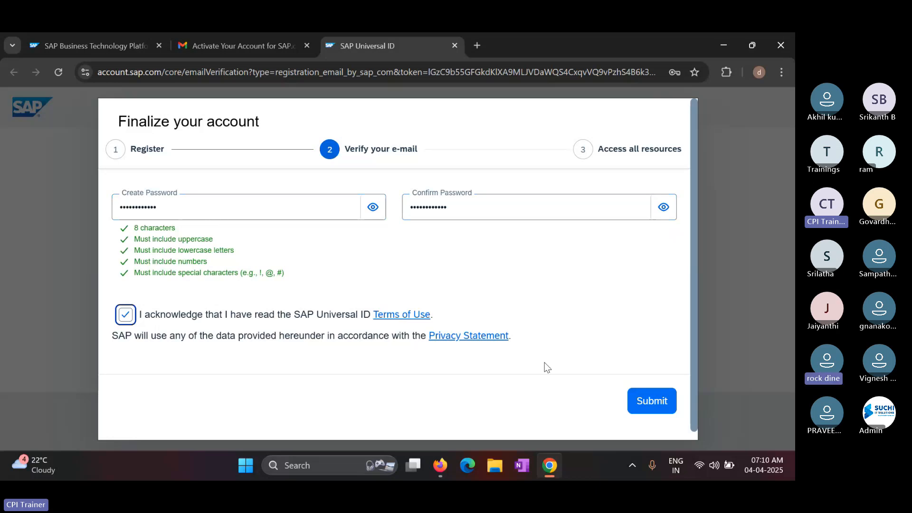
{"action": "mouse_move", "coordinate": [443, 452]}
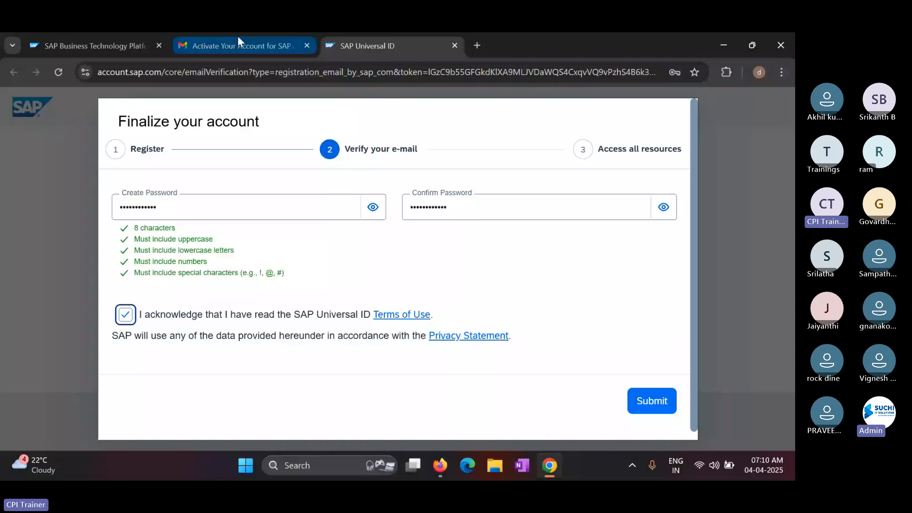
Bring up the OneNote window from the taskbar and minimize it again
{"action": "left_click", "coordinate": [340, 466]}
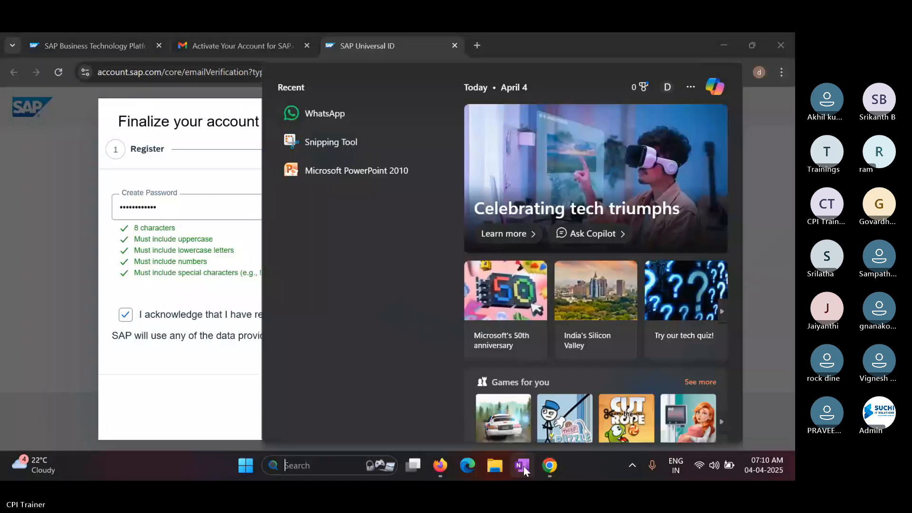
{"action": "left_click", "coordinate": [522, 465]}
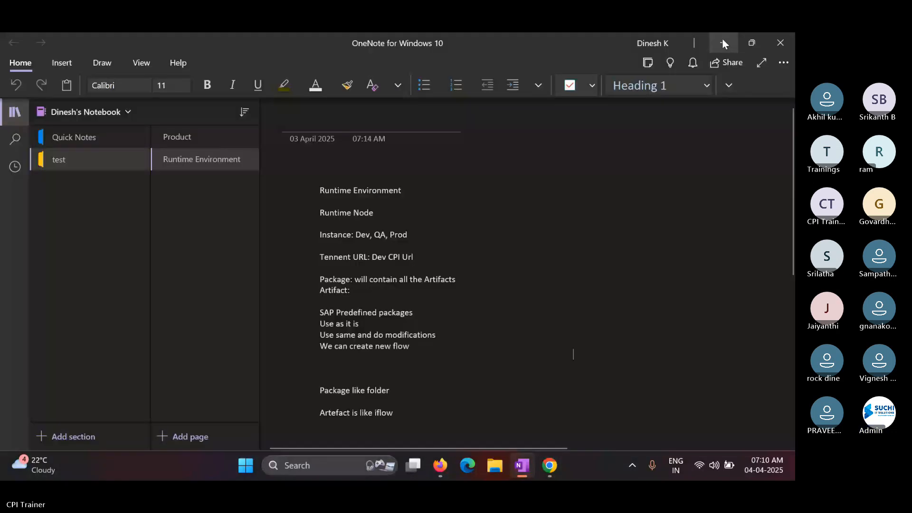
{"action": "left_click", "coordinate": [723, 44]}
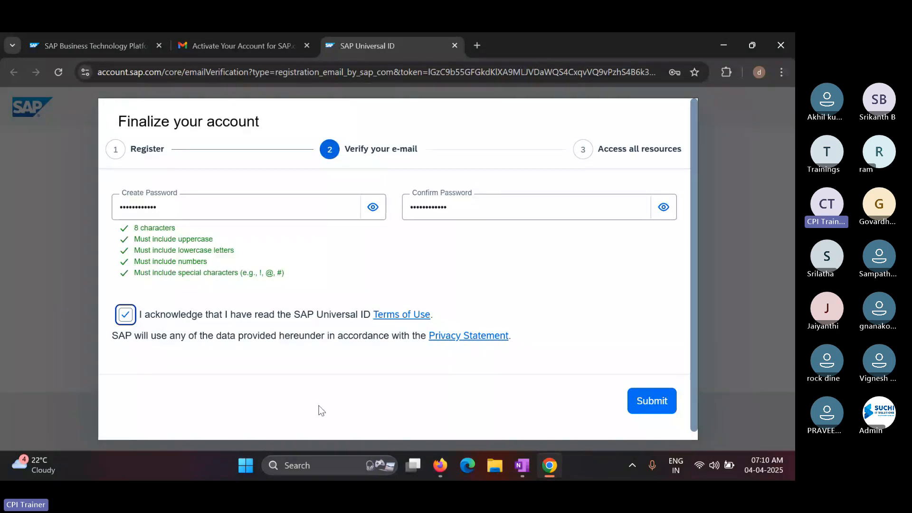
Search Windows for 'note' and launch the plain Notepad app
{"action": "left_click", "coordinate": [322, 467]}
{"action": "type", "text": "note"}
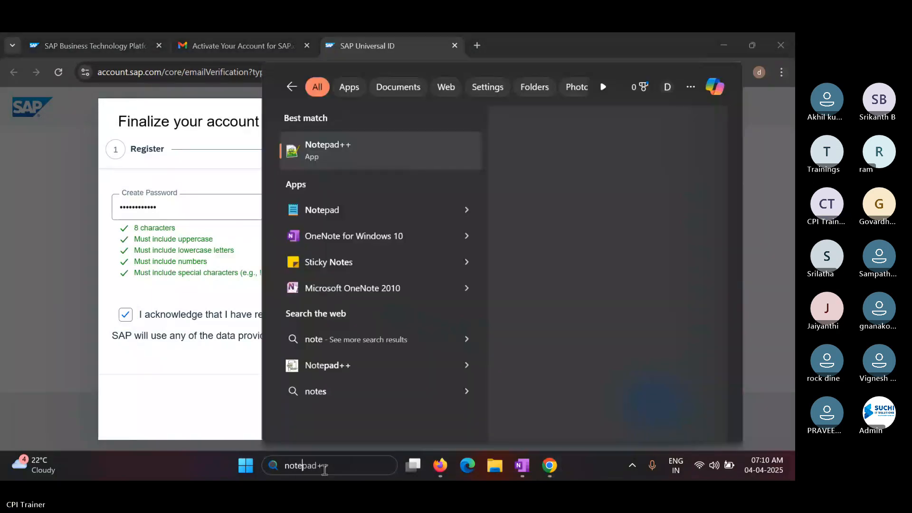
{"action": "key", "text": "Down"}
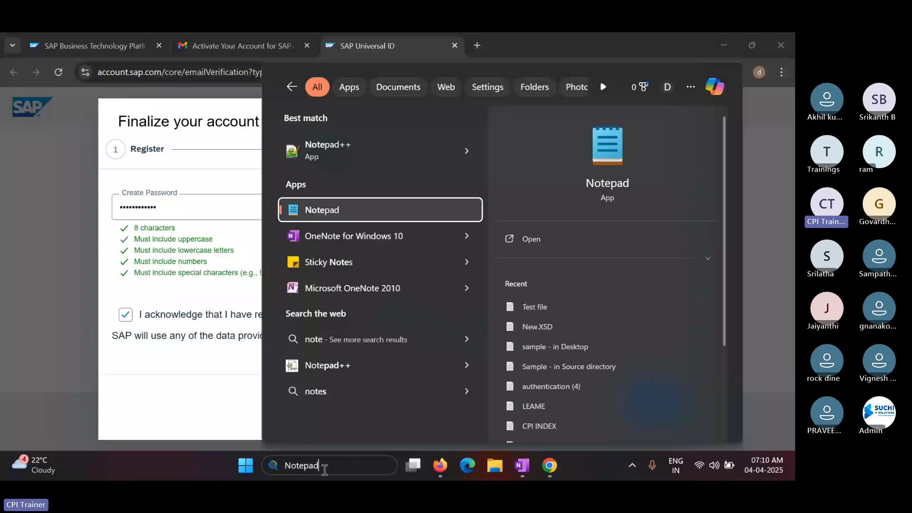
{"action": "key", "text": "Return"}
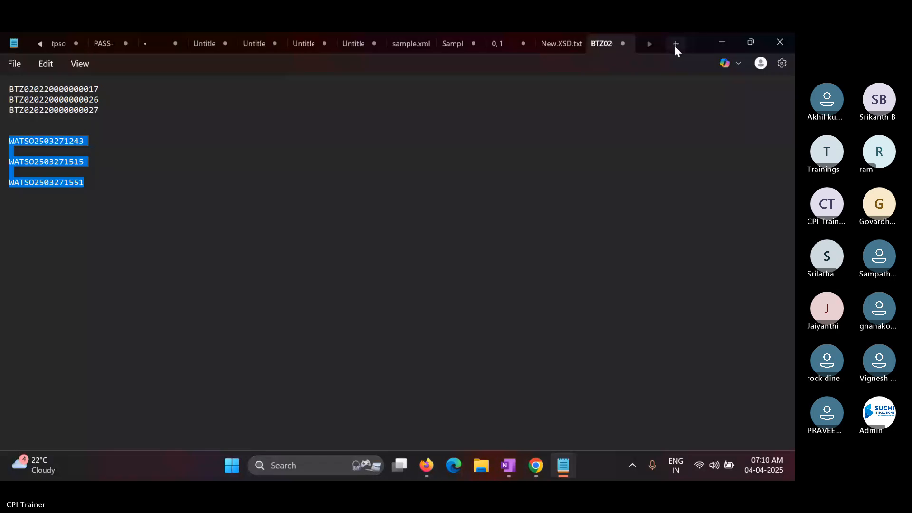
Start a new Notepad note with the lines 'Gmail' and 'User details'
{"action": "left_click", "coordinate": [676, 45]}
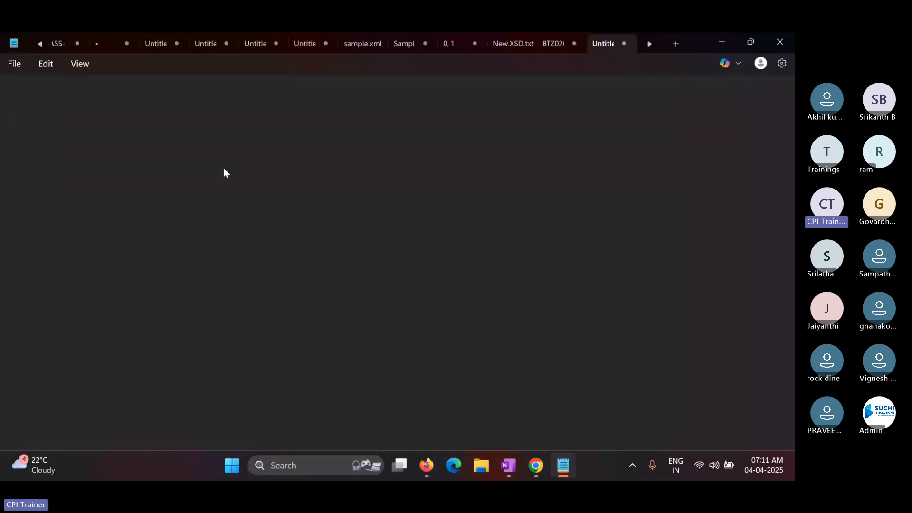
{"action": "type", "text": "Gami"}
{"action": "key", "text": "BackSpace"}
{"action": "key", "text": "BackSpace"}
{"action": "key", "text": "BackSpace"}
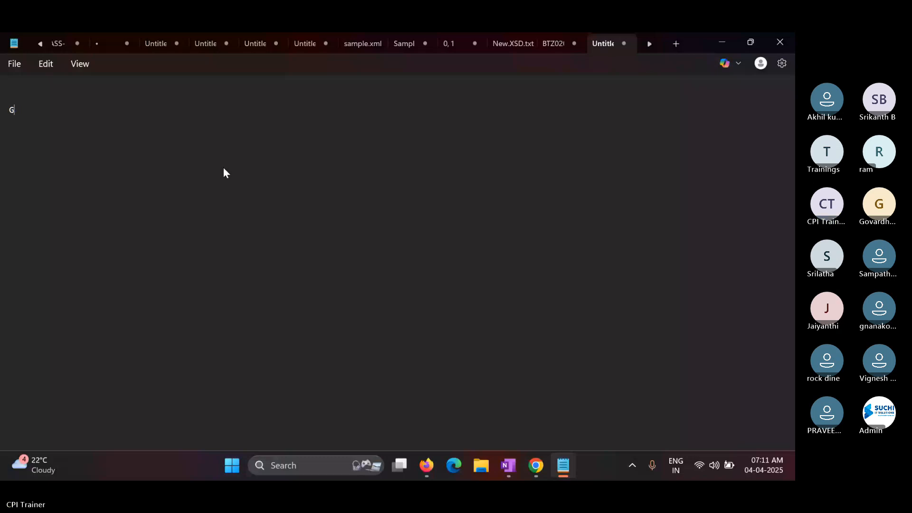
{"action": "type", "text": "mail"}
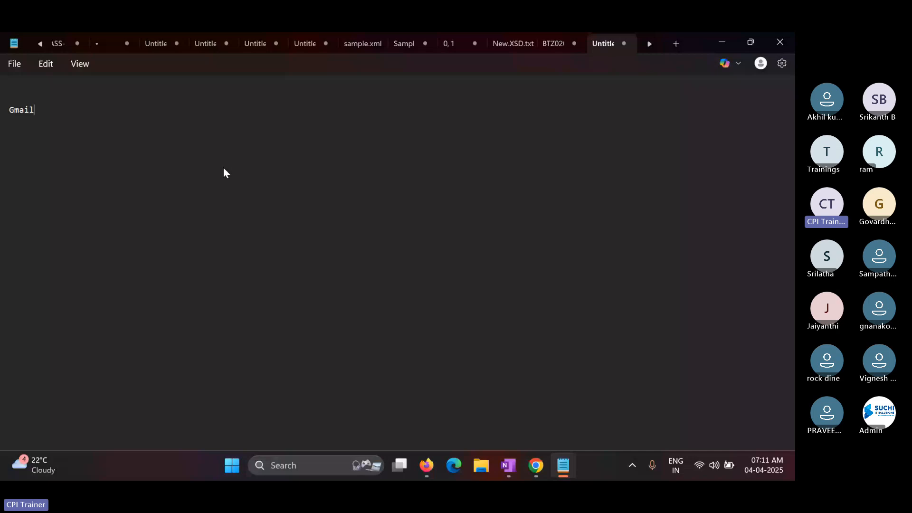
{"action": "key", "text": "Return"}
{"action": "key", "text": "Return"}
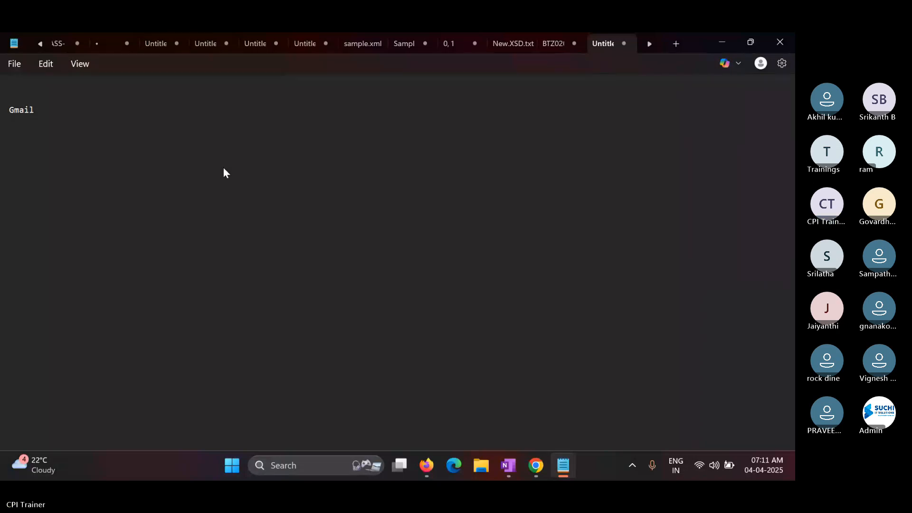
{"action": "type", "text": "Use"}
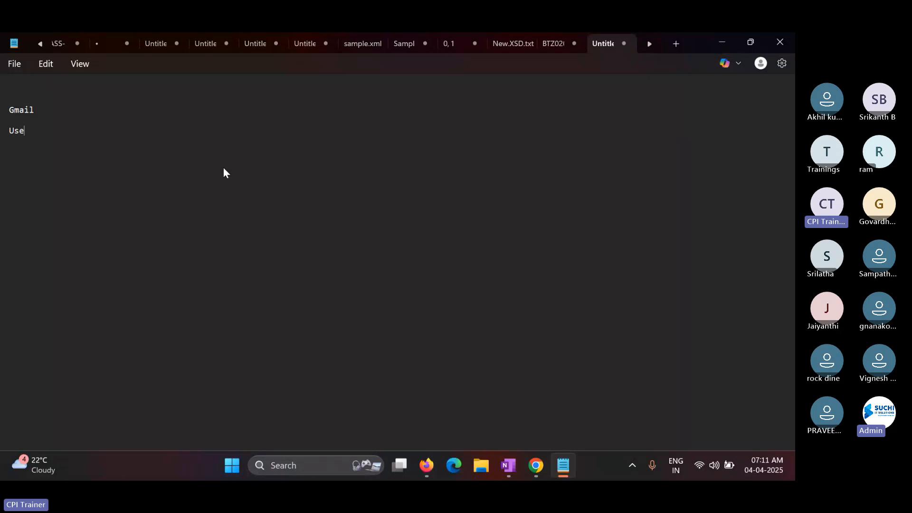
{"action": "type", "text": "r det"}
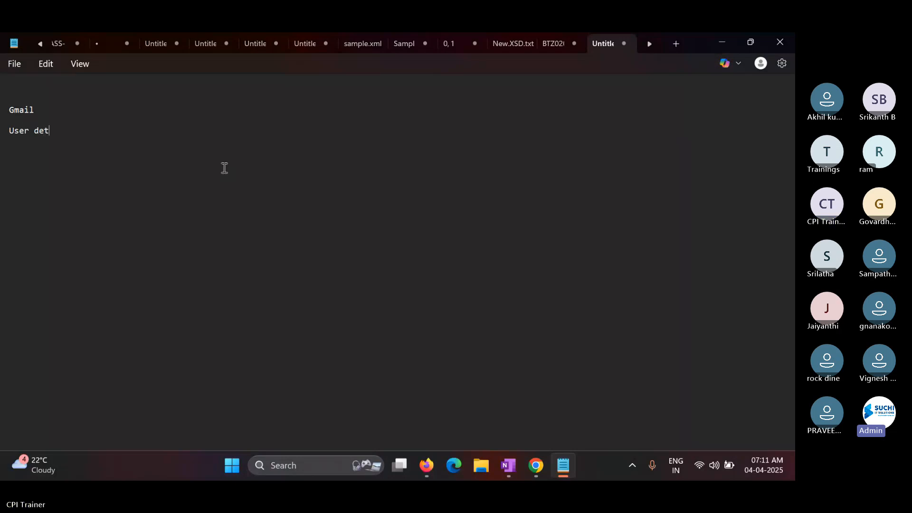
{"action": "type", "text": "ails"}
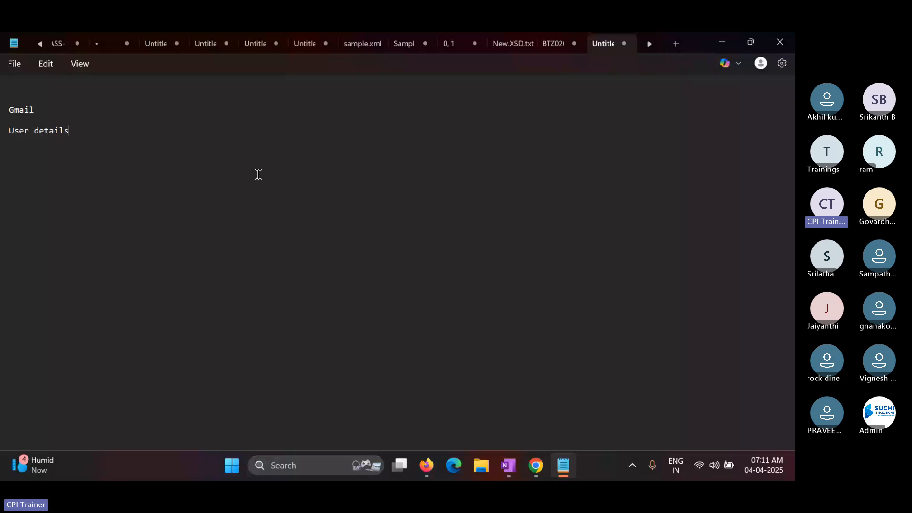
After checking the SAP account page, append ', mobile' to the note and return to Teams
{"action": "left_click", "coordinate": [536, 466]}
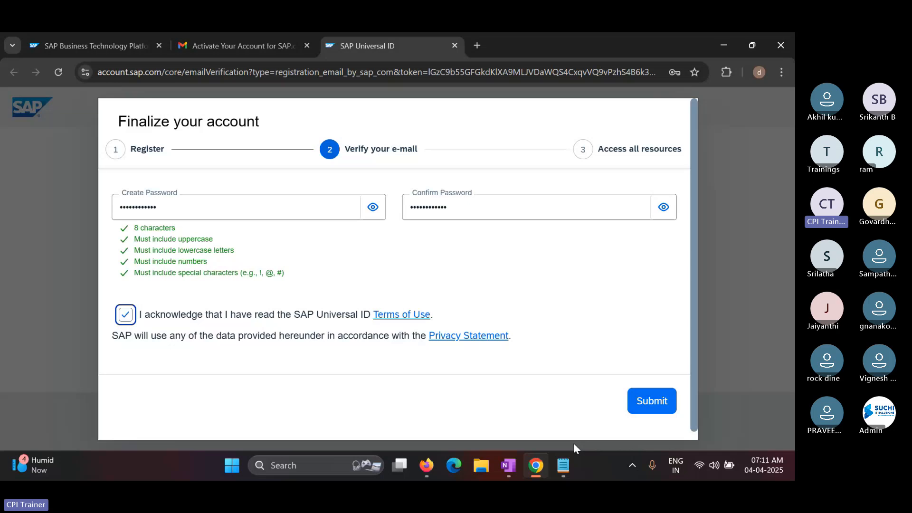
{"action": "left_click", "coordinate": [564, 466]}
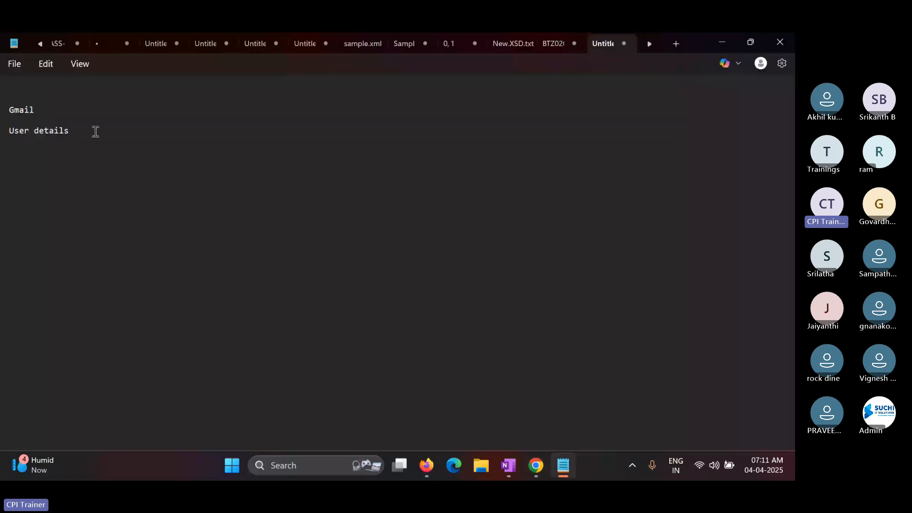
{"action": "type", "text": ", mobile no,"}
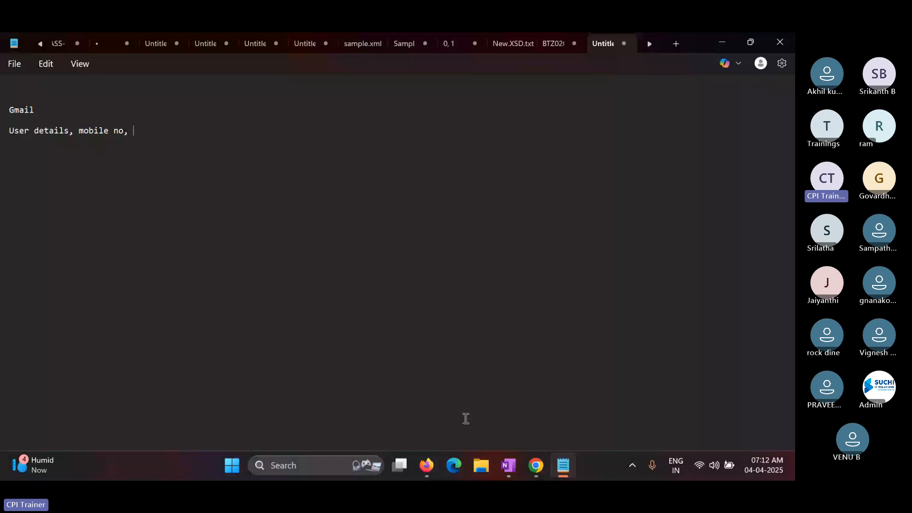
{"action": "key", "text": "alt+Tab"}
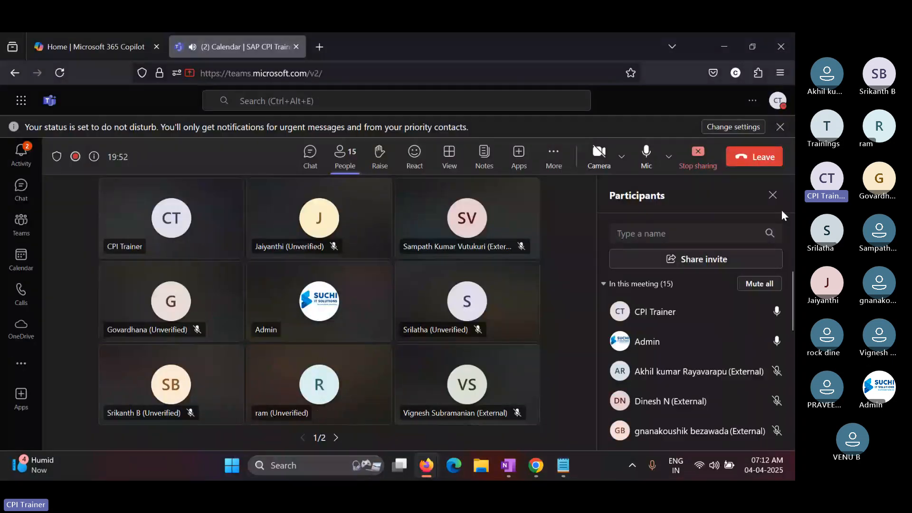
Close the Participants pane, view both attendee pages in the grid, and stop sharing
{"action": "left_click", "coordinate": [773, 196]}
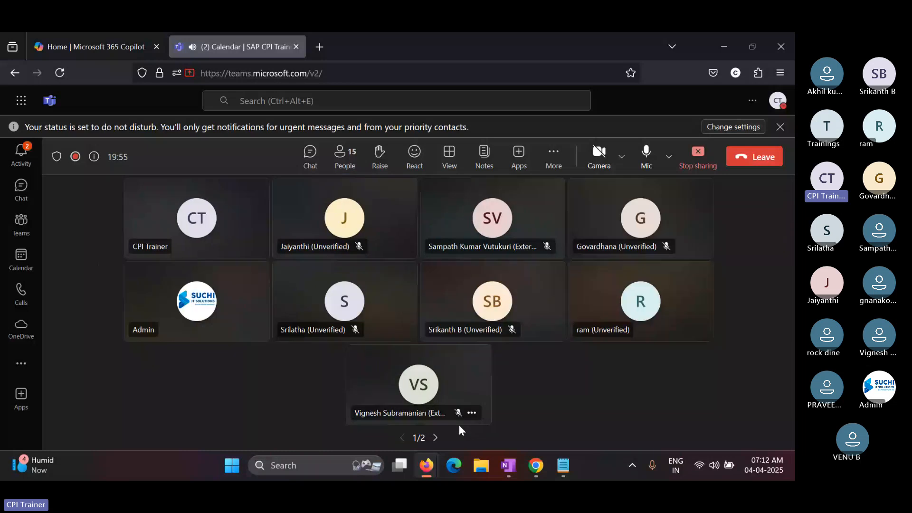
{"action": "left_click", "coordinate": [435, 438]}
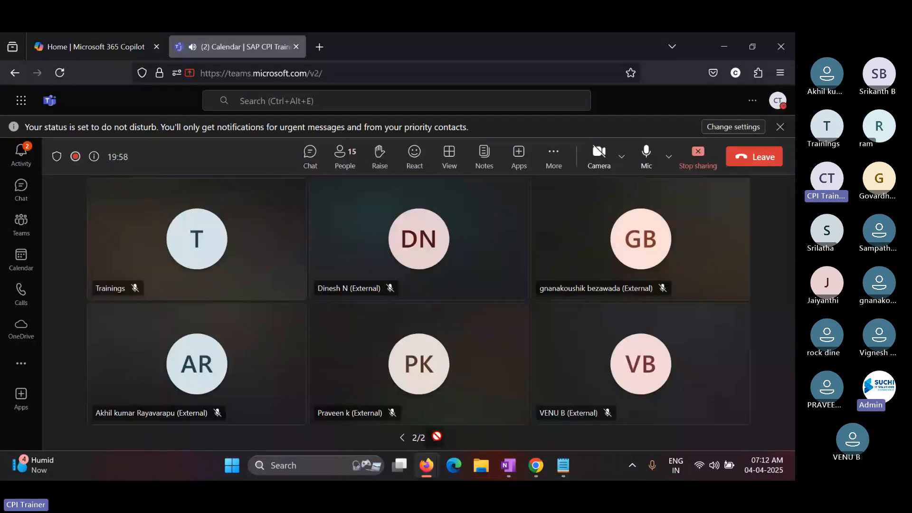
{"action": "left_click", "coordinate": [402, 438]}
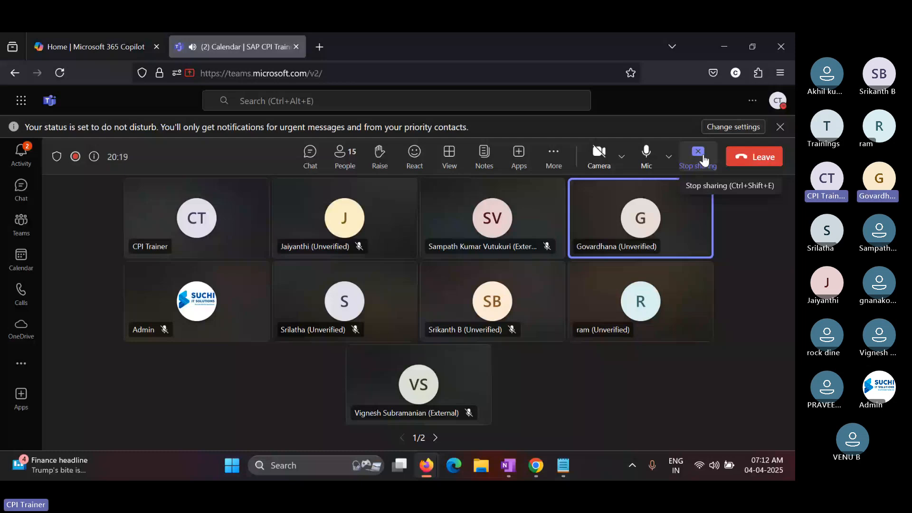
{"action": "left_click", "coordinate": [703, 160]}
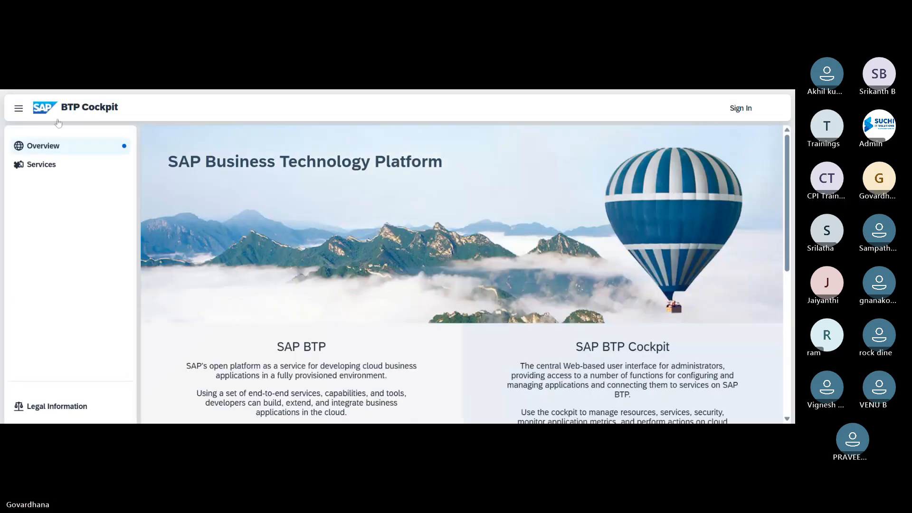
From the cockpit overview, choose Register to open the SAP BTP free-trial e-mail prompt
{"action": "scroll", "coordinate": [295, 255], "scroll_direction": "down", "scroll_amount": 2}
{"action": "left_click", "coordinate": [734, 109]}
{"action": "scroll", "coordinate": [423, 223], "scroll_direction": "down", "scroll_amount": 5}
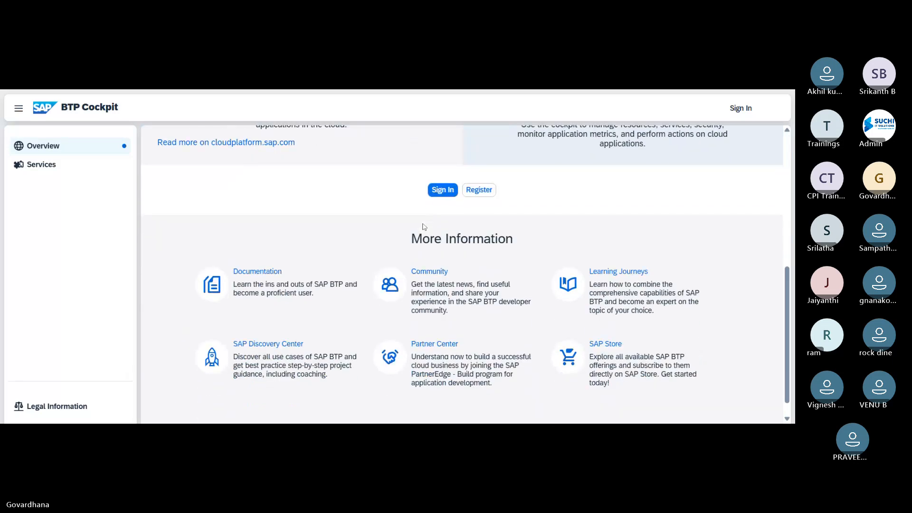
{"action": "left_click", "coordinate": [479, 189]}
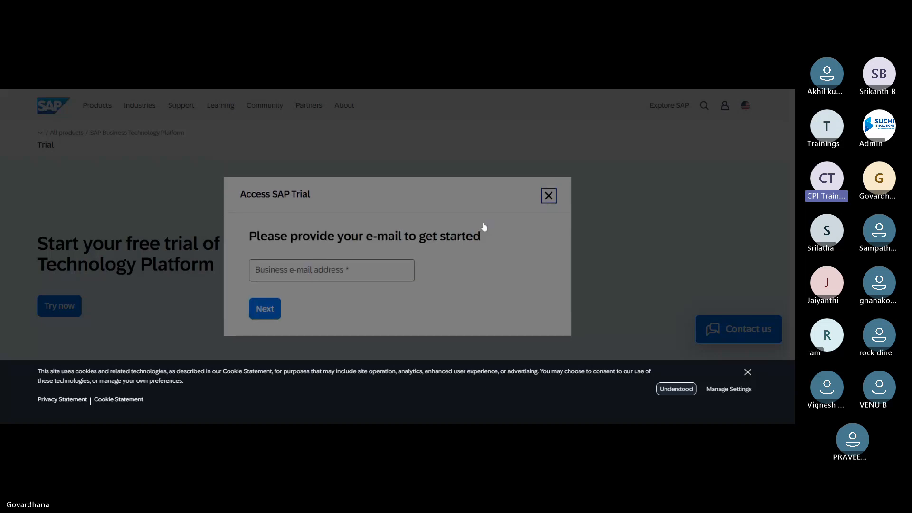
Dismiss the cookie notice, enter the business e-mail address and continue with Next
{"action": "left_click", "coordinate": [746, 374]}
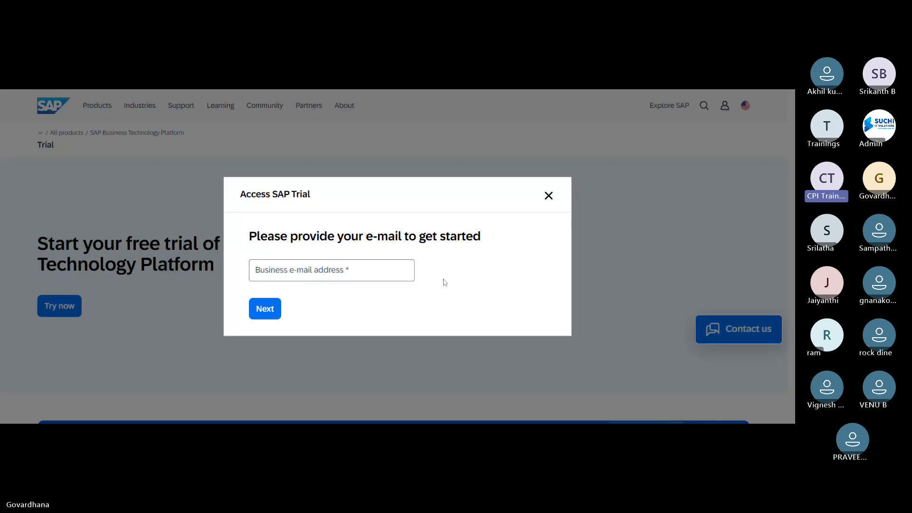
{"action": "left_click", "coordinate": [335, 269]}
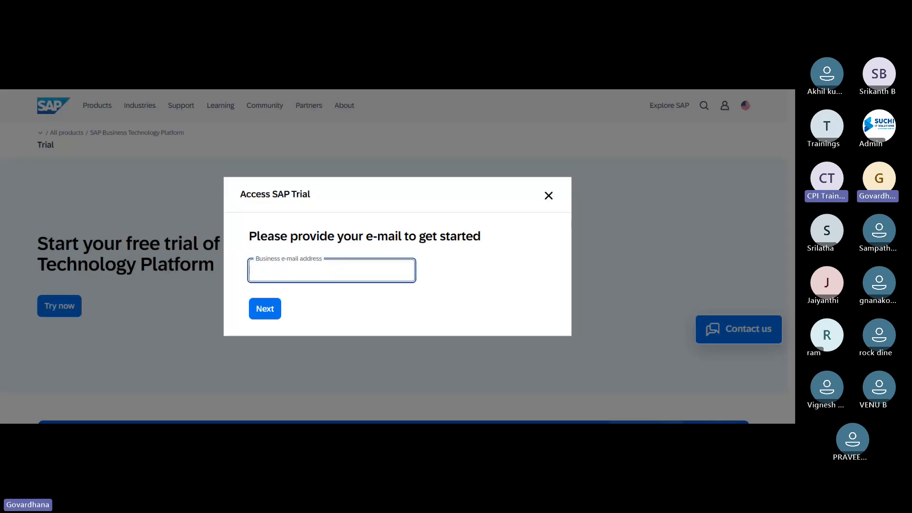
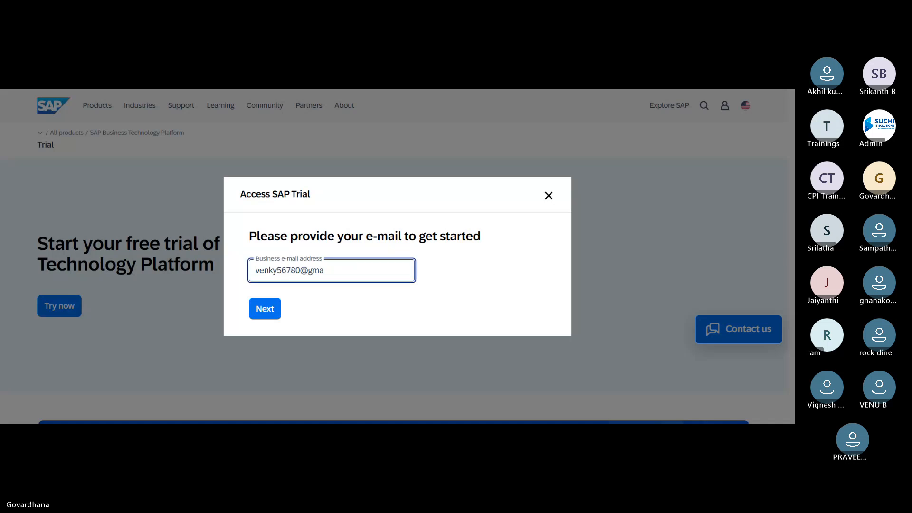
{"action": "left_click", "coordinate": [265, 309]}
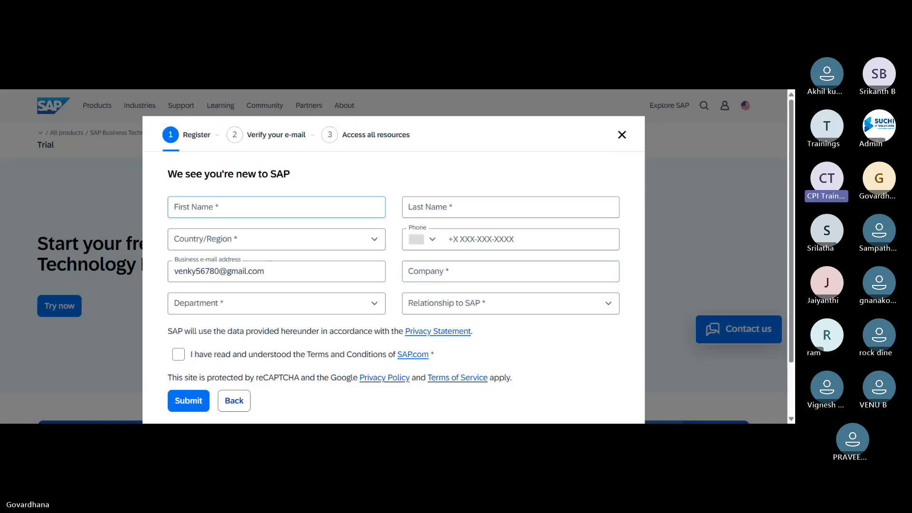
Autofill the registrant's first and last name with country United States, then enter their phone number
{"action": "left_click", "coordinate": [269, 207]}
{"action": "left_click", "coordinate": [269, 228]}
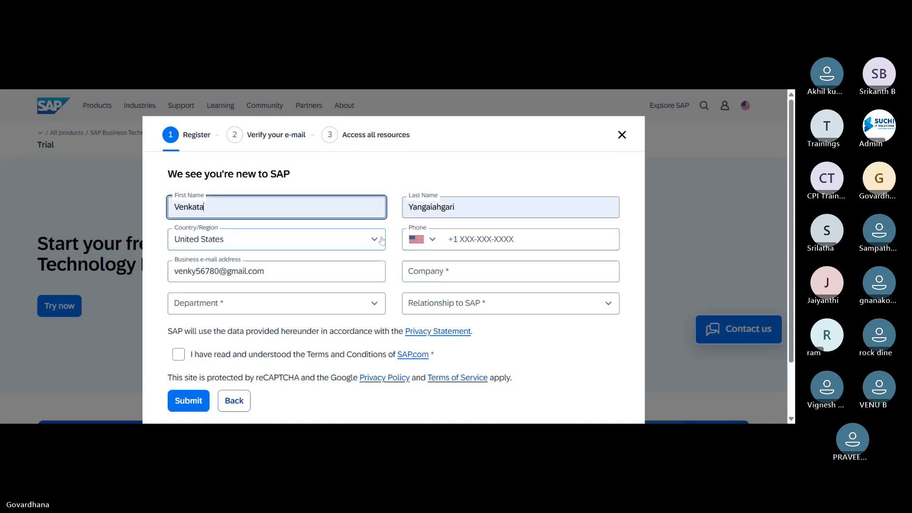
{"action": "left_click", "coordinate": [456, 239]}
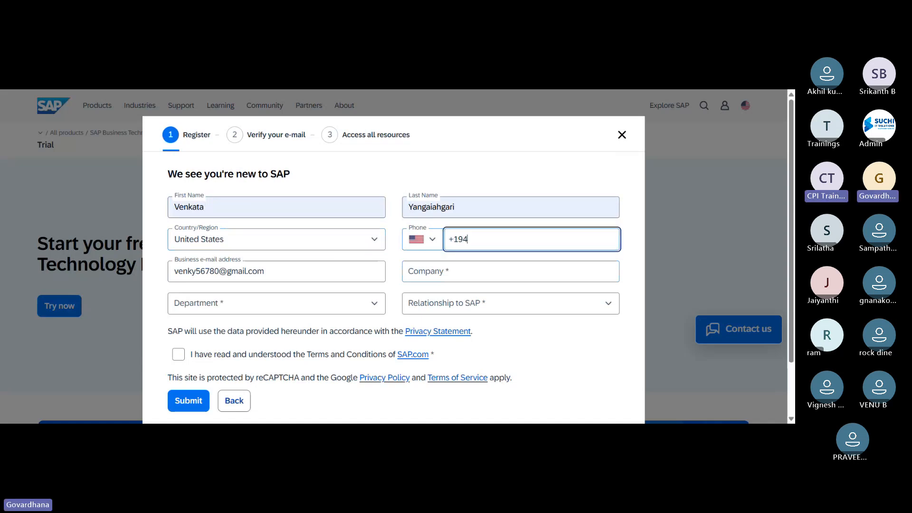
{"action": "scroll", "coordinate": [436, 232], "scroll_direction": "down", "scroll_amount": 1}
{"action": "left_click", "coordinate": [435, 230]}
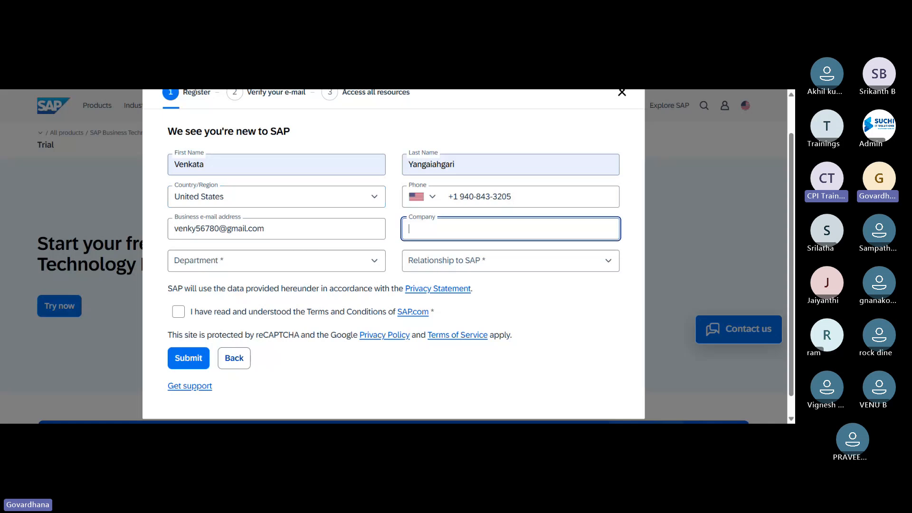
Enter SAP as the company and choose Administration as the department
{"action": "type", "text": "S"}
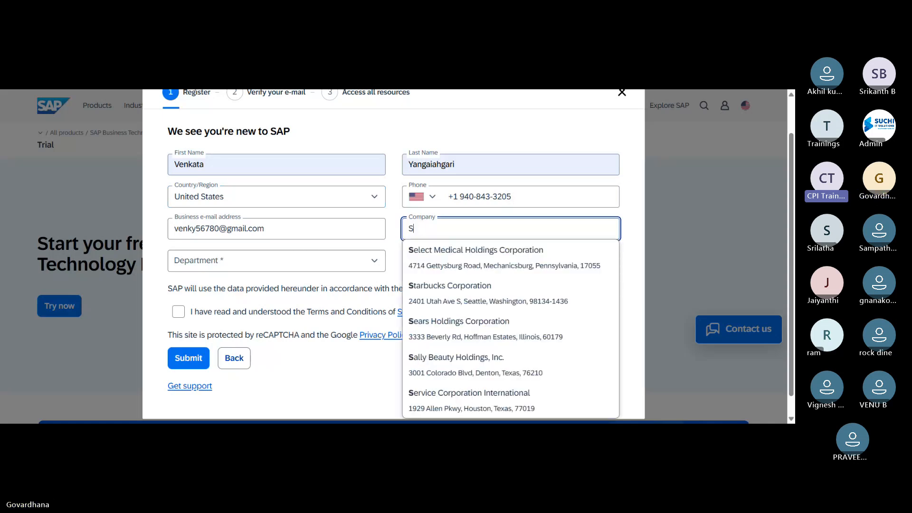
{"action": "type", "text": "Ap"}
{"action": "key", "text": "BackSpace"}
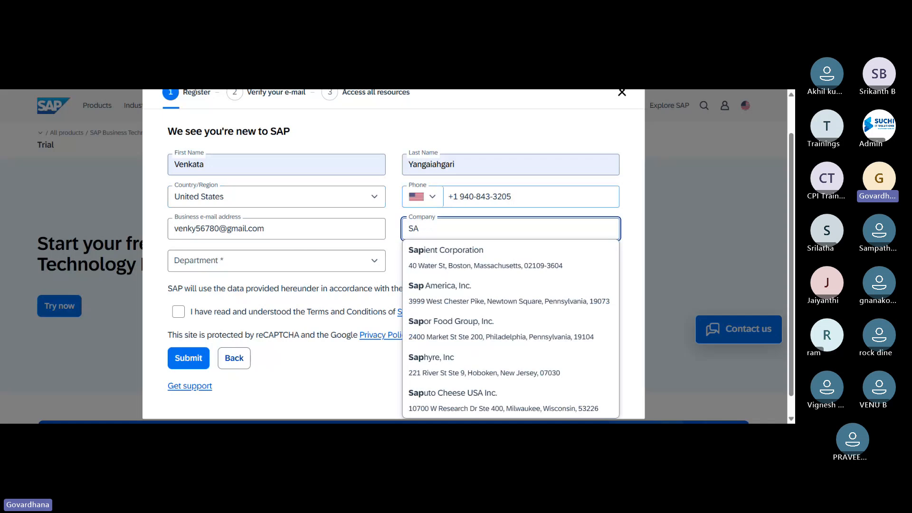
{"action": "type", "text": "P"}
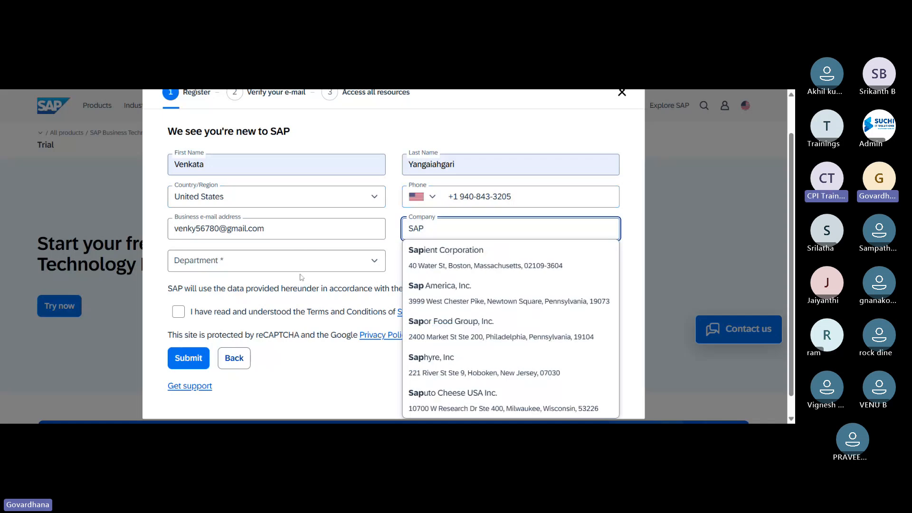
{"action": "left_click", "coordinate": [331, 260]}
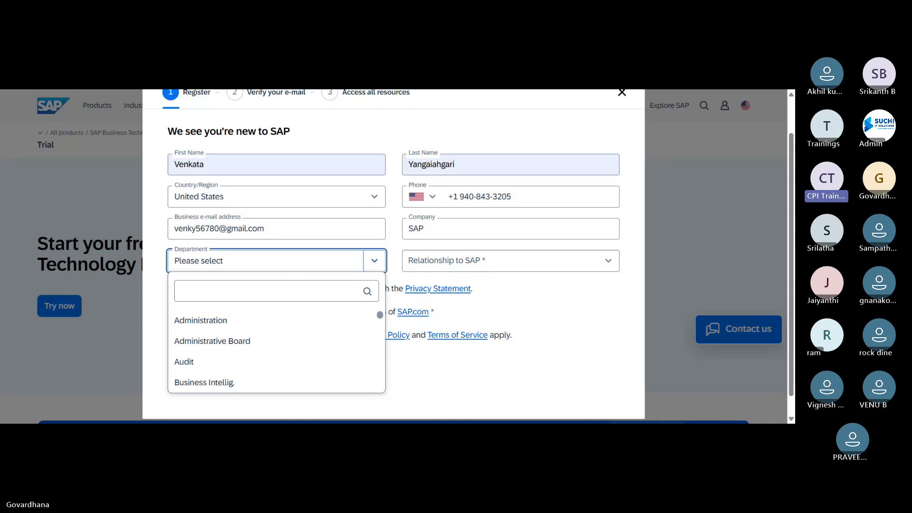
{"action": "left_click", "coordinate": [225, 320]}
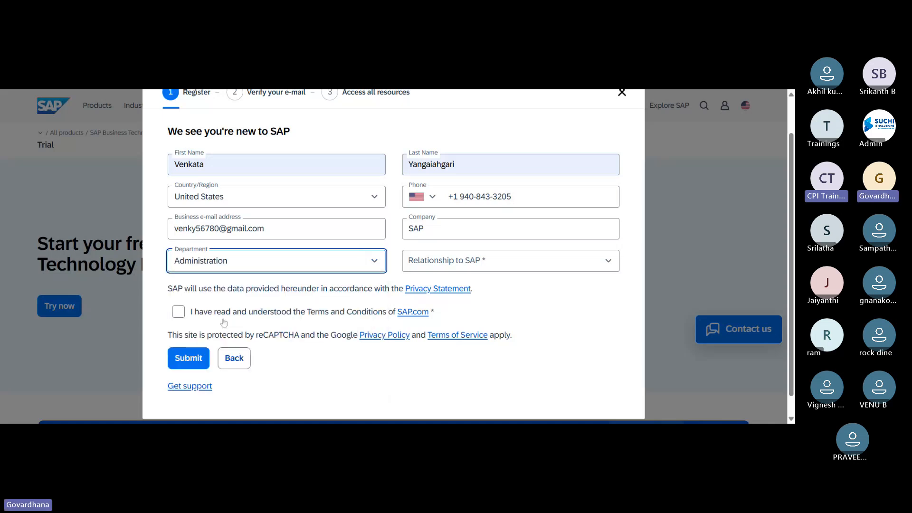
Set the relationship to SAP to Consultant, dismiss the chat help offer, and accept the terms
{"action": "left_click", "coordinate": [574, 260]}
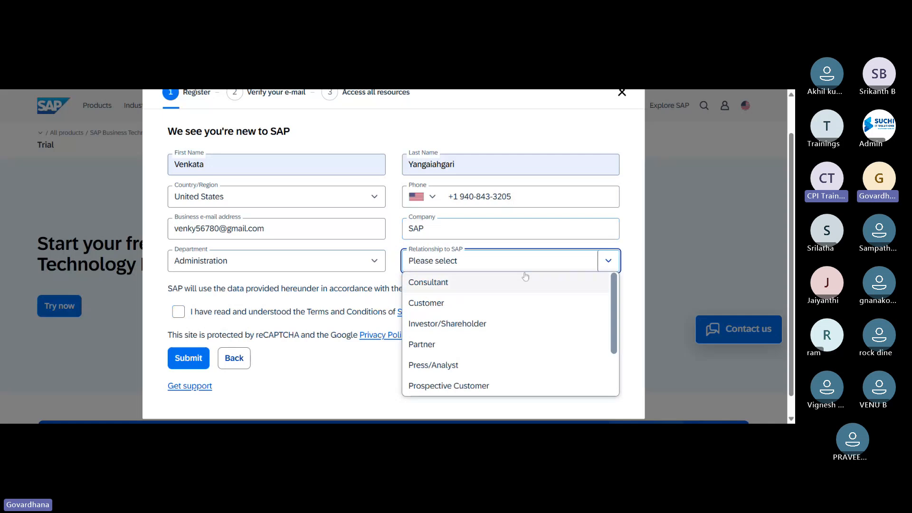
{"action": "left_click", "coordinate": [416, 285]}
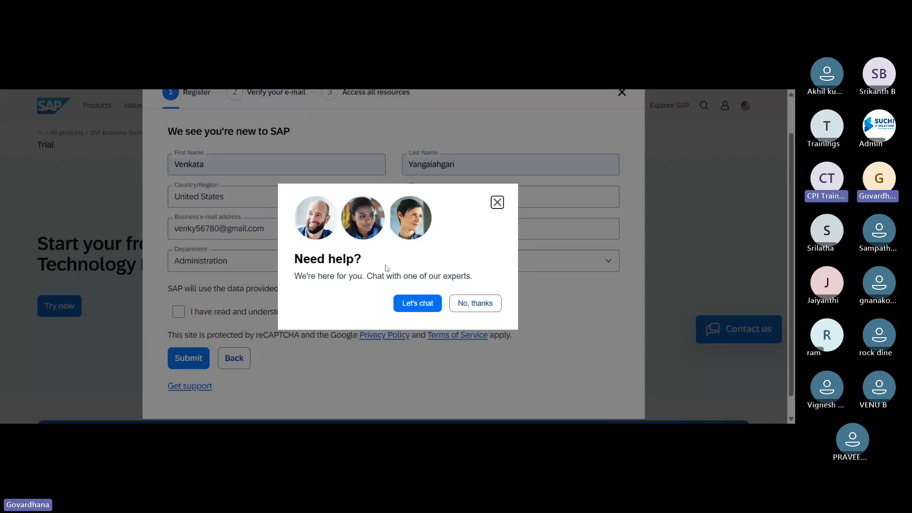
{"action": "left_click", "coordinate": [497, 202]}
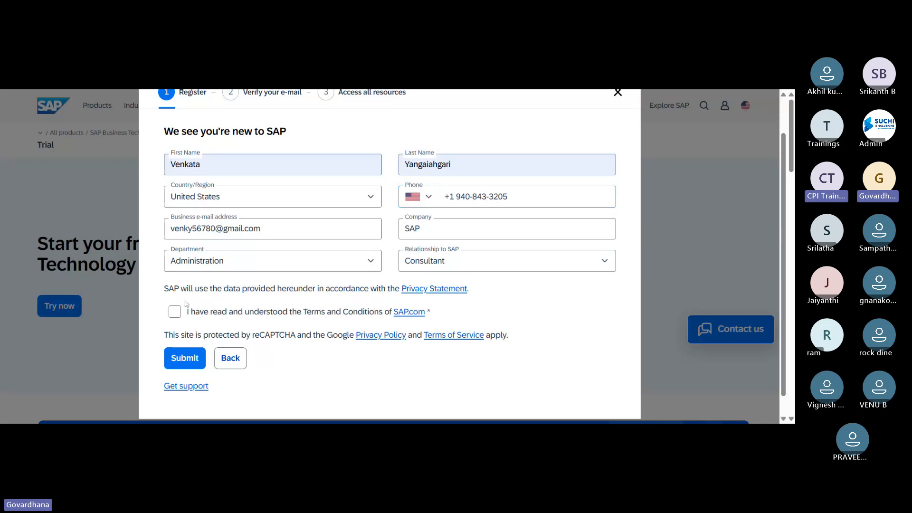
{"action": "left_click", "coordinate": [175, 312]}
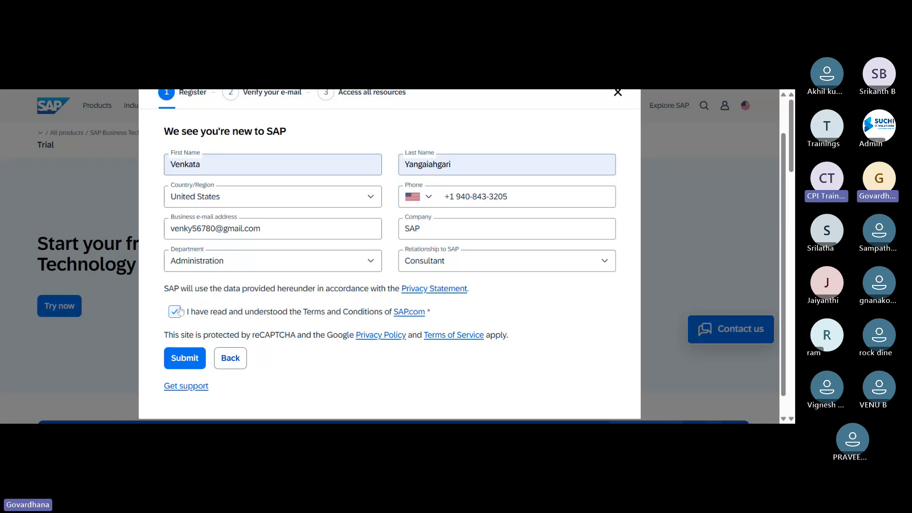
Submit the completed trial registration form
{"action": "left_click", "coordinate": [182, 364]}
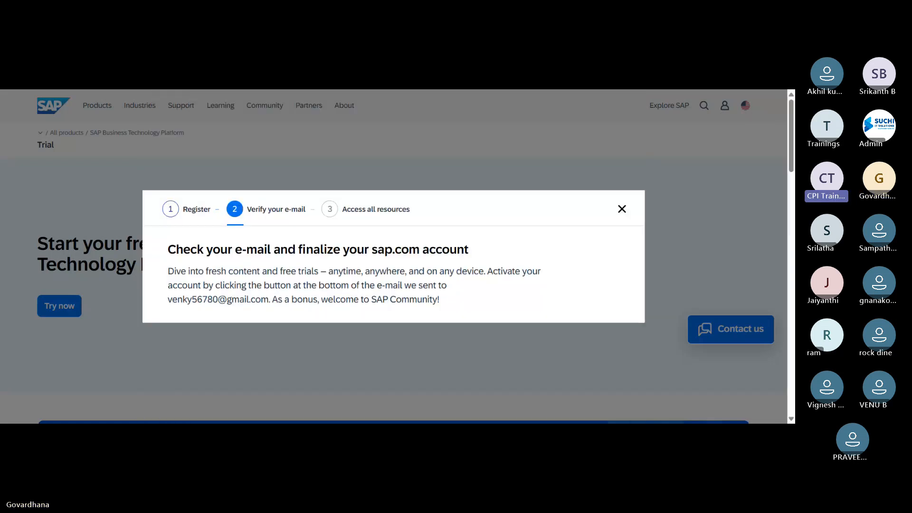
{"action": "scroll", "coordinate": [502, 266], "scroll_direction": "down", "scroll_amount": 2}
Scroll up while the Teams meeting window with 15 participants is back in view
{"action": "scroll", "coordinate": [502, 267], "scroll_direction": "up", "scroll_amount": 1}
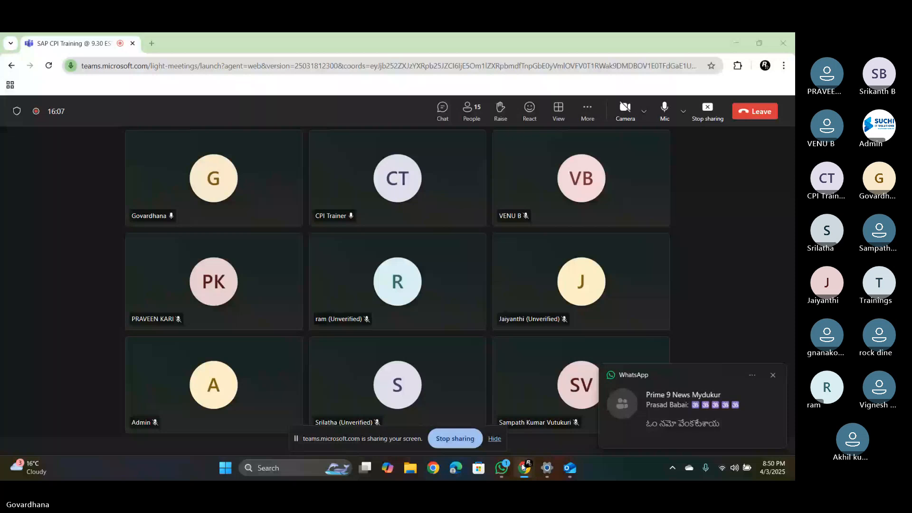
Switch back to the Chrome SAP trial page showing the Welcome to your free trial message
{"action": "left_click", "coordinate": [522, 468]}
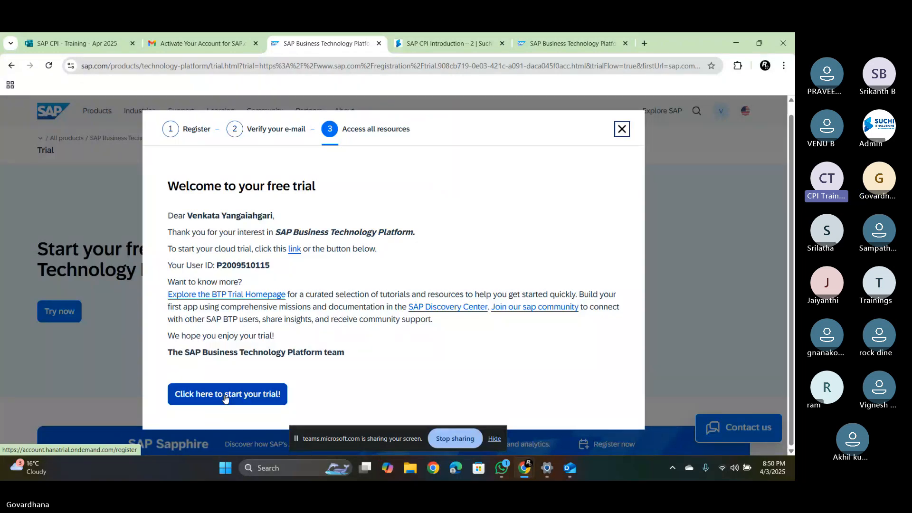
Hide the Teams sharing notice and start the free trial from the welcome dialog
{"action": "left_click", "coordinate": [494, 438]}
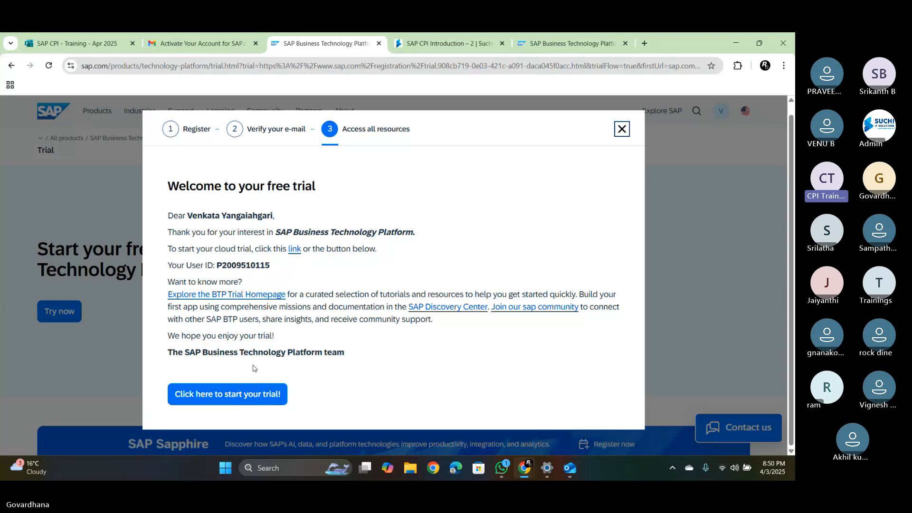
{"action": "left_click", "coordinate": [243, 394]}
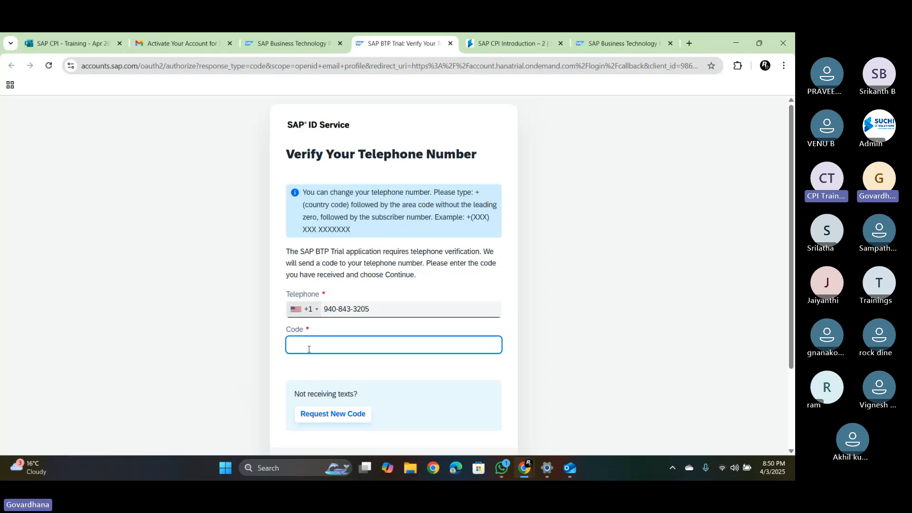
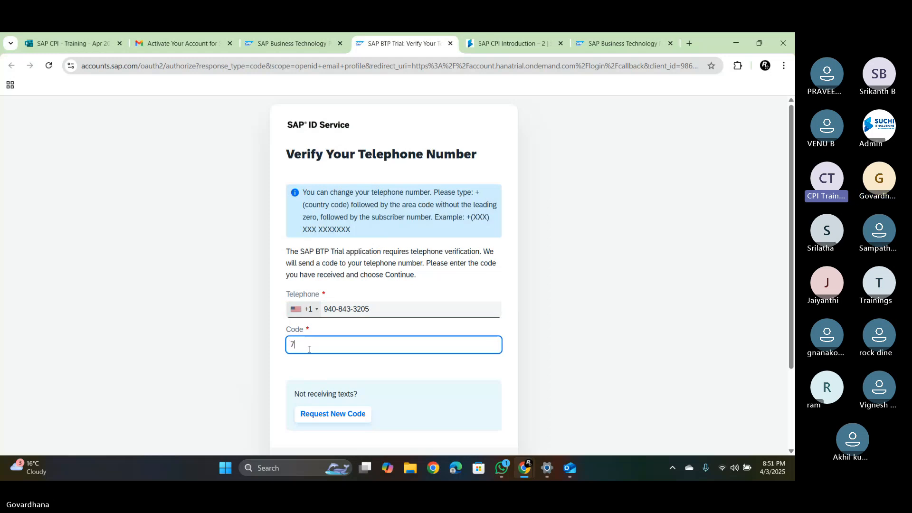
Enter the SMS verification code and submit it to verify the telephone number
{"action": "scroll", "coordinate": [378, 377], "scroll_direction": "down", "scroll_amount": 1}
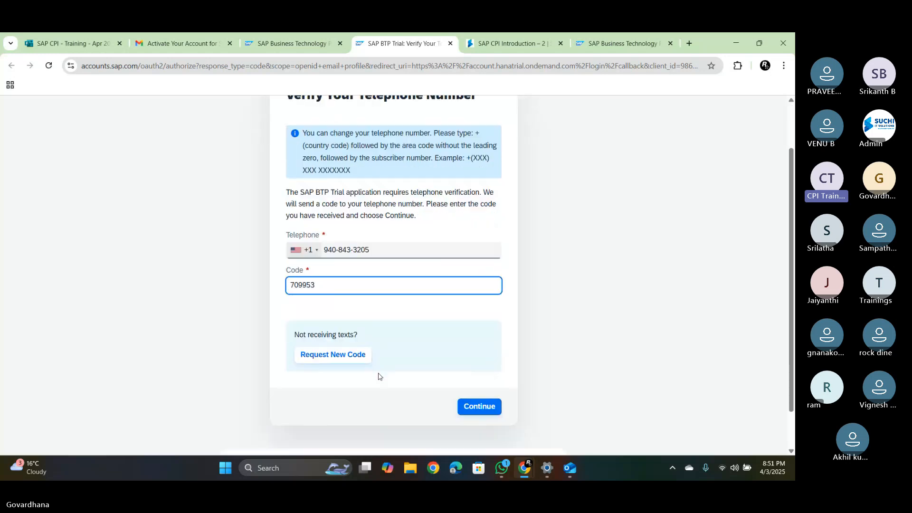
{"action": "left_click", "coordinate": [468, 404]}
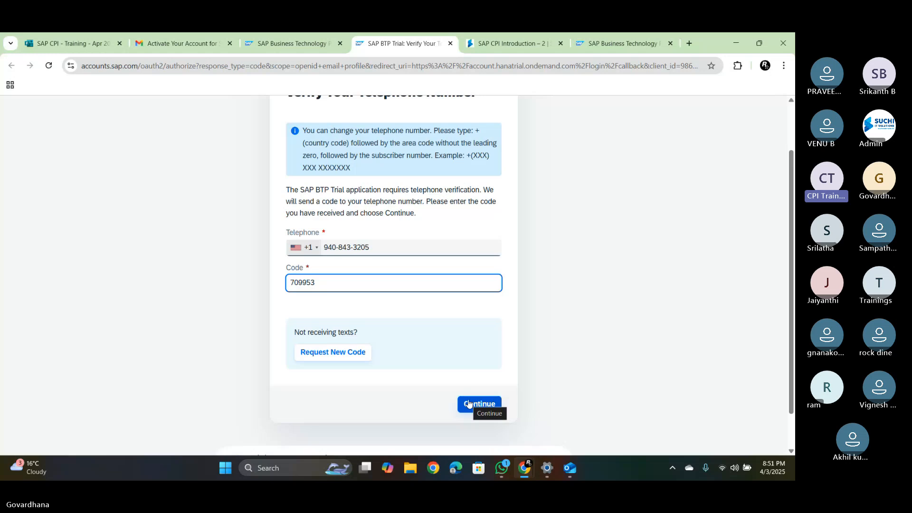
{"action": "left_click", "coordinate": [468, 404]}
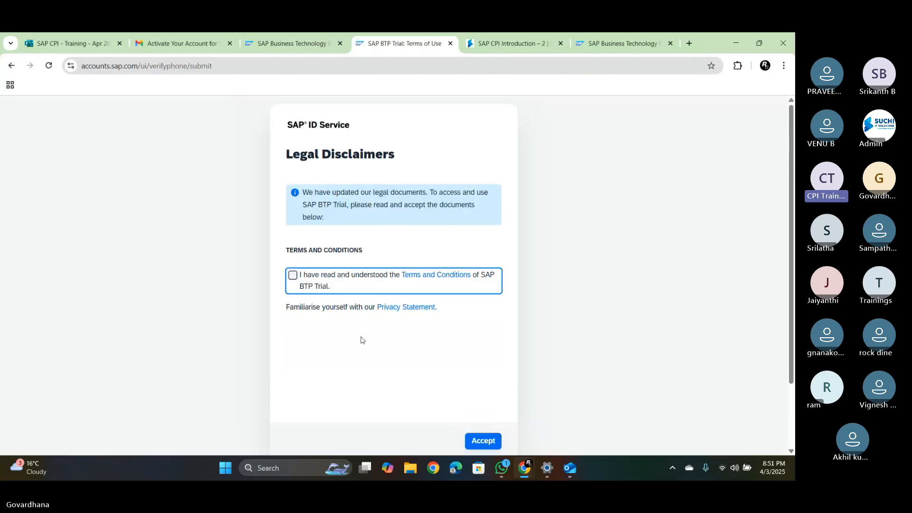
Tick the SAP BTP Trial terms and conditions checkbox and accept them
{"action": "scroll", "coordinate": [400, 358], "scroll_direction": "down", "scroll_amount": 3}
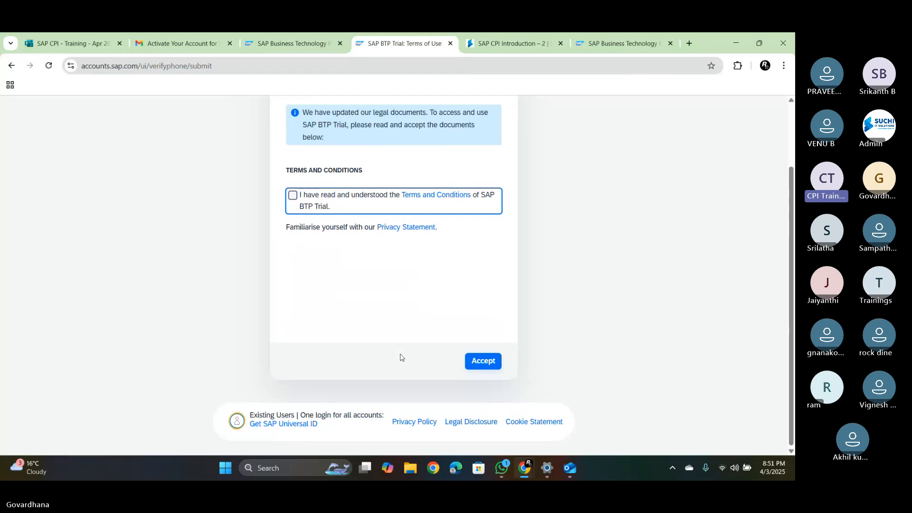
{"action": "left_click", "coordinate": [293, 202]}
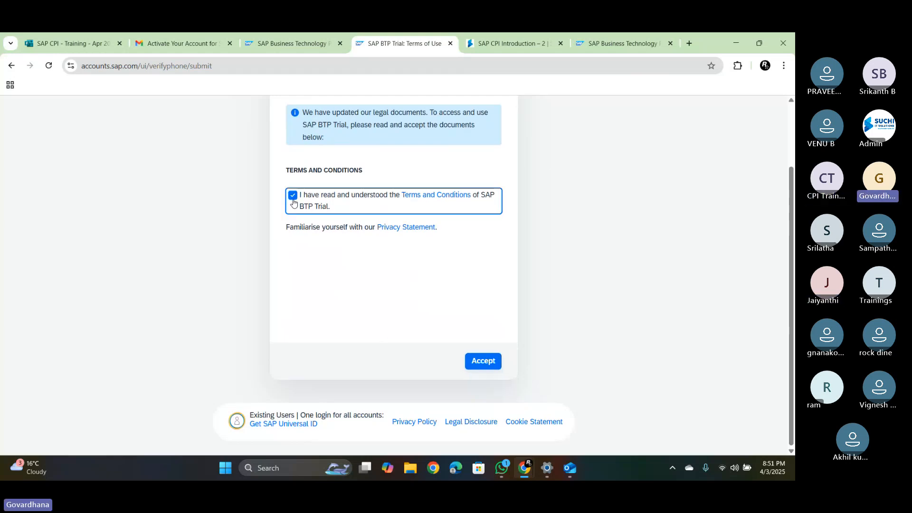
{"action": "left_click", "coordinate": [478, 366]}
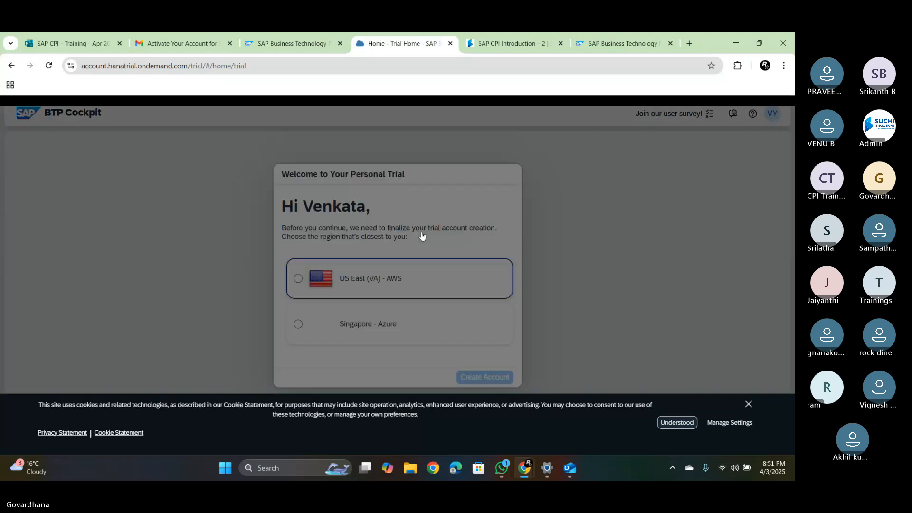
Close the cookie notice and pick US East (VA) - AWS as the trial region
{"action": "left_click", "coordinate": [748, 405]}
{"action": "left_click", "coordinate": [324, 281]}
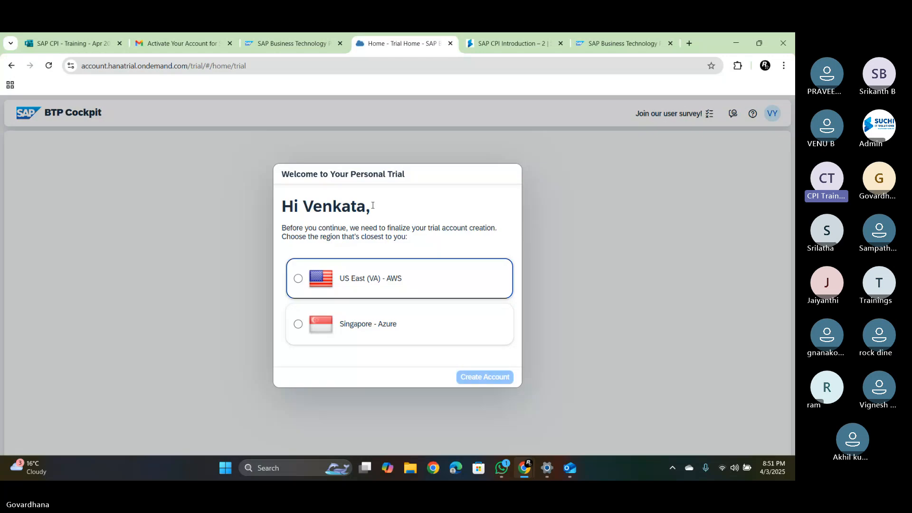
{"action": "left_click", "coordinate": [298, 279]}
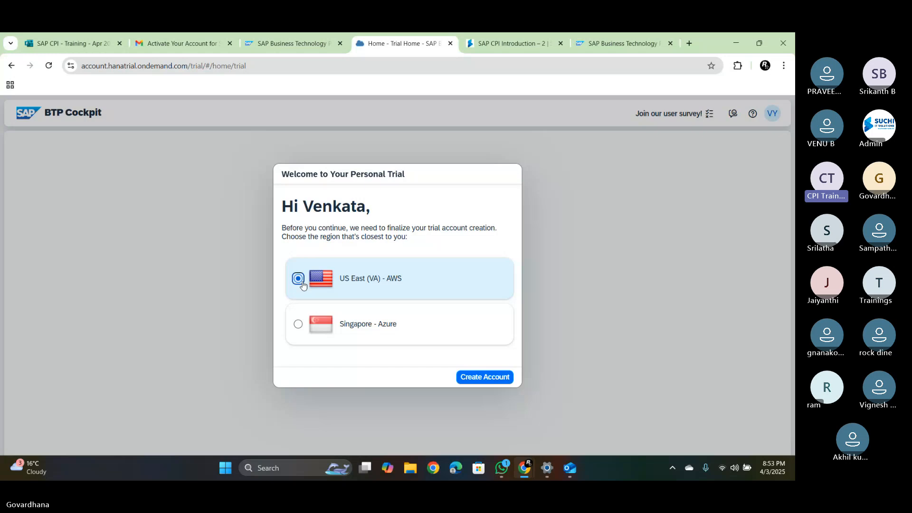
Create the trial account in US East (VA) - AWS, giving subaccount trial and space dev
{"action": "left_click", "coordinate": [485, 377]}
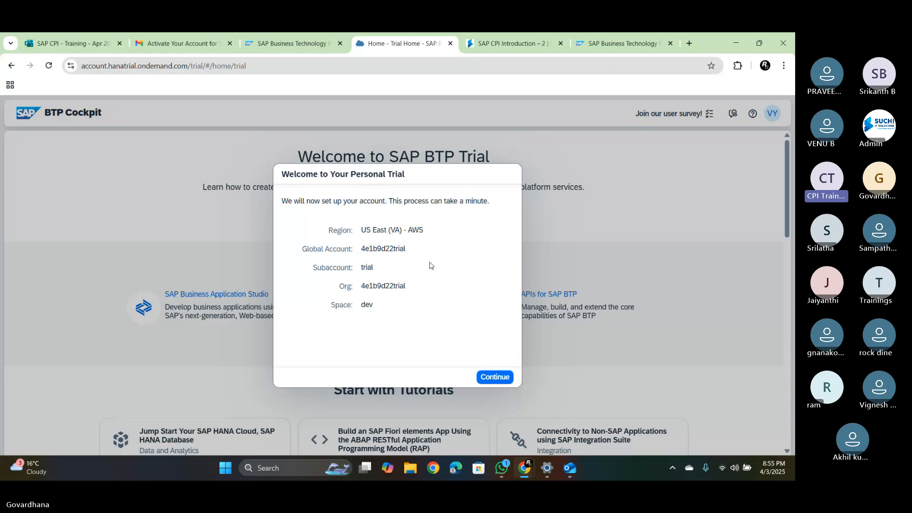
Close the setup summary and scroll through the Welcome to SAP BTP Trial home page, ending at the top
{"action": "left_click", "coordinate": [494, 377]}
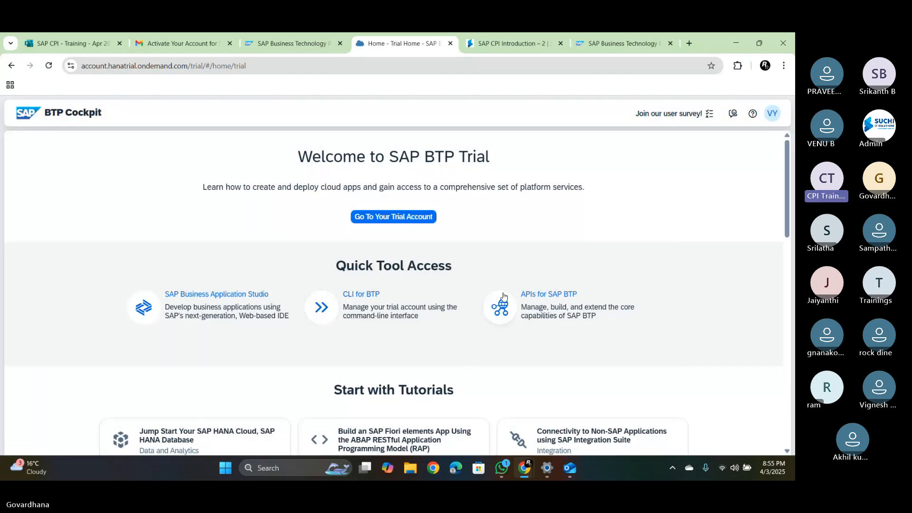
{"action": "scroll", "coordinate": [466, 294], "scroll_direction": "down", "scroll_amount": 2}
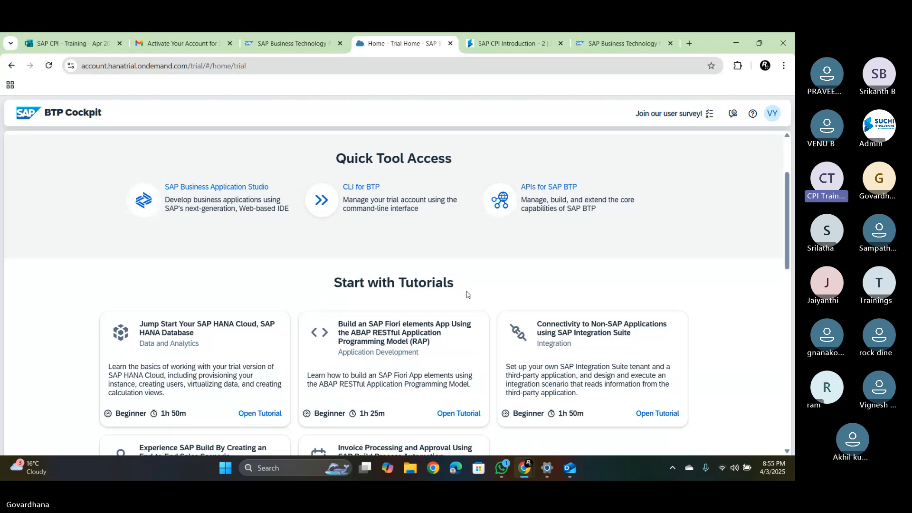
{"action": "scroll", "coordinate": [466, 295], "scroll_direction": "up", "scroll_amount": 2}
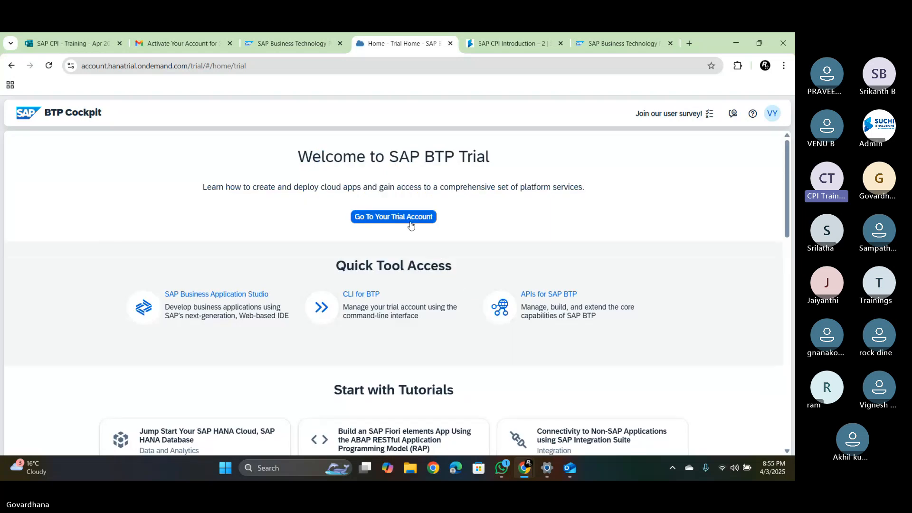
{"action": "scroll", "coordinate": [411, 225], "scroll_direction": "down", "scroll_amount": 1}
{"action": "scroll", "coordinate": [421, 279], "scroll_direction": "down", "scroll_amount": 2}
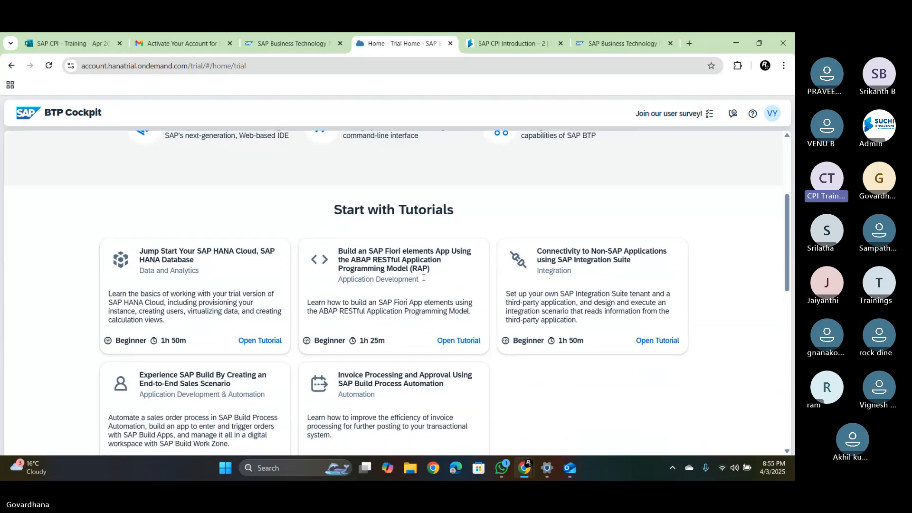
{"action": "scroll", "coordinate": [423, 278], "scroll_direction": "down", "scroll_amount": 2}
{"action": "scroll", "coordinate": [424, 278], "scroll_direction": "up", "scroll_amount": 3}
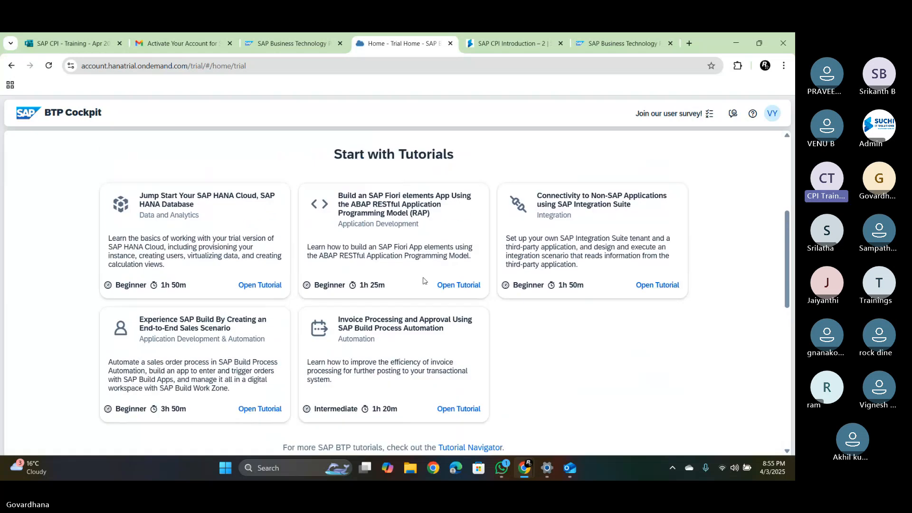
{"action": "scroll", "coordinate": [398, 203], "scroll_direction": "up", "scroll_amount": 2}
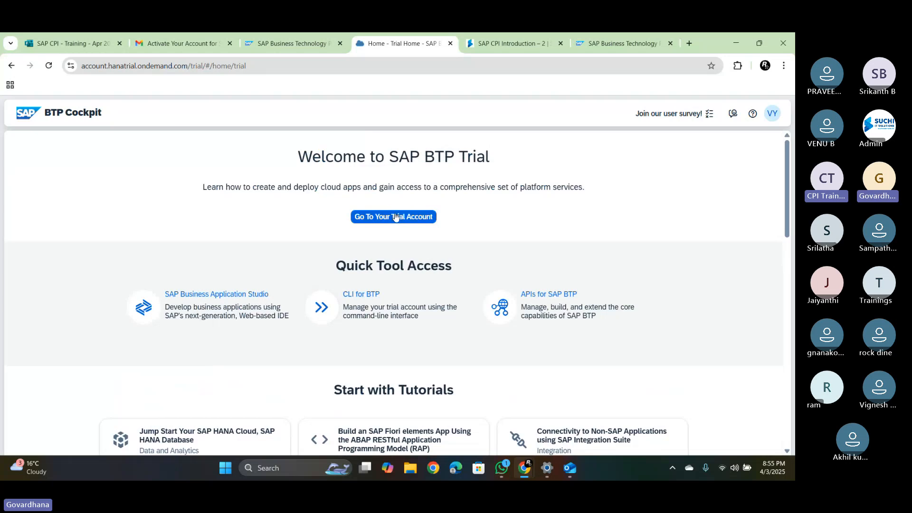
Open the trial global account and review its trial subaccount on AWS US East (VA)
{"action": "left_click", "coordinate": [395, 217]}
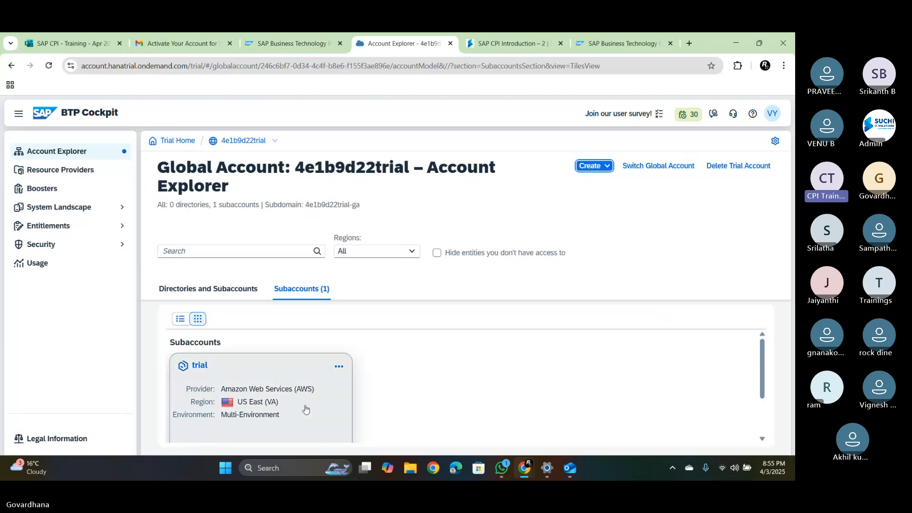
{"action": "scroll", "coordinate": [447, 378], "scroll_direction": "down", "scroll_amount": 3}
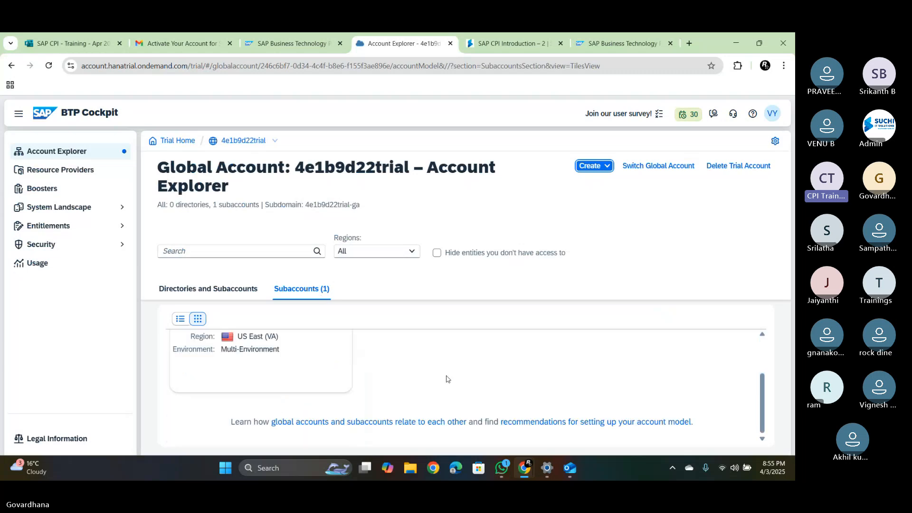
{"action": "scroll", "coordinate": [446, 379], "scroll_direction": "up", "scroll_amount": 2}
{"action": "scroll", "coordinate": [447, 379], "scroll_direction": "up", "scroll_amount": 1}
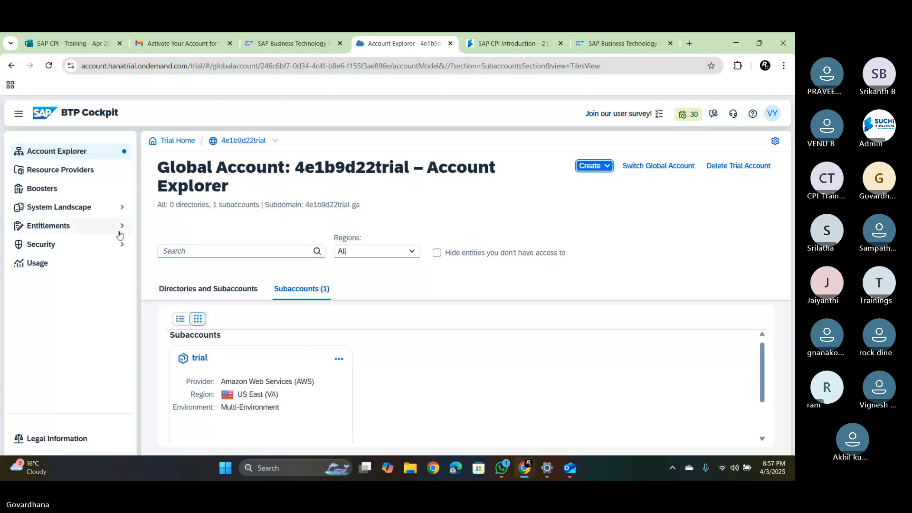
Show the global account's Users page under Security, listing the Default identity provider user
{"action": "left_click", "coordinate": [82, 247]}
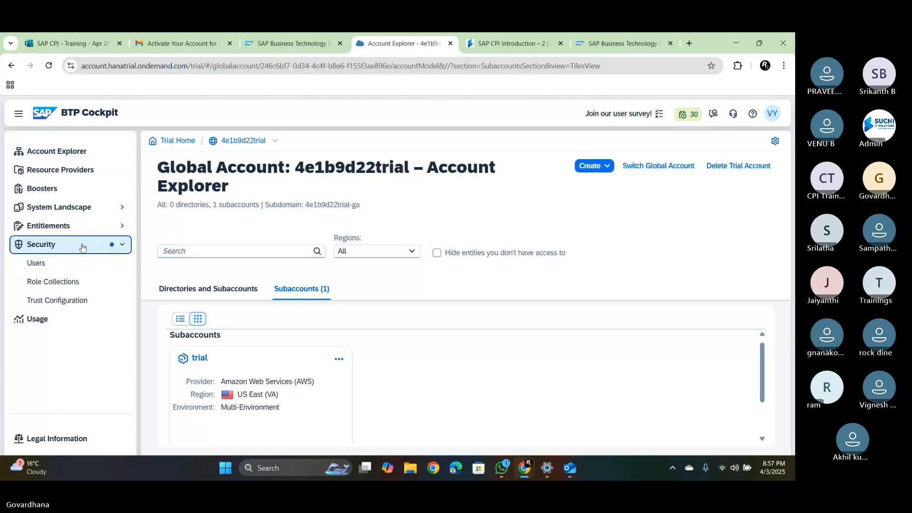
{"action": "left_click", "coordinate": [58, 267]}
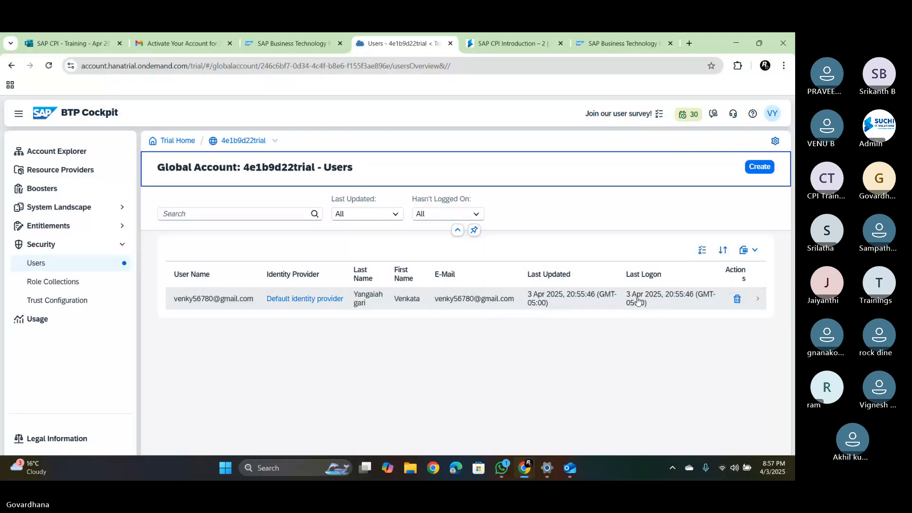
Open the user's details and show their role collections, only Global Account Administrator
{"action": "left_click", "coordinate": [758, 299]}
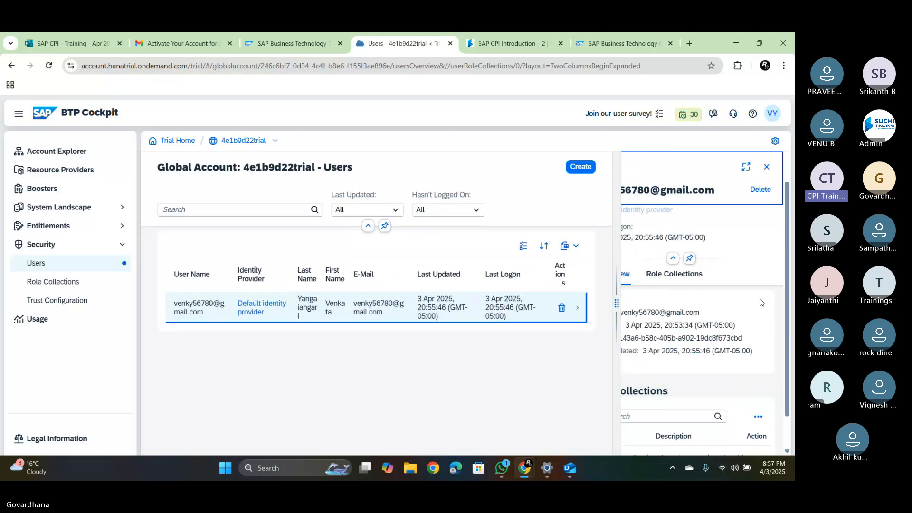
{"action": "scroll", "coordinate": [692, 336], "scroll_direction": "down", "scroll_amount": 2}
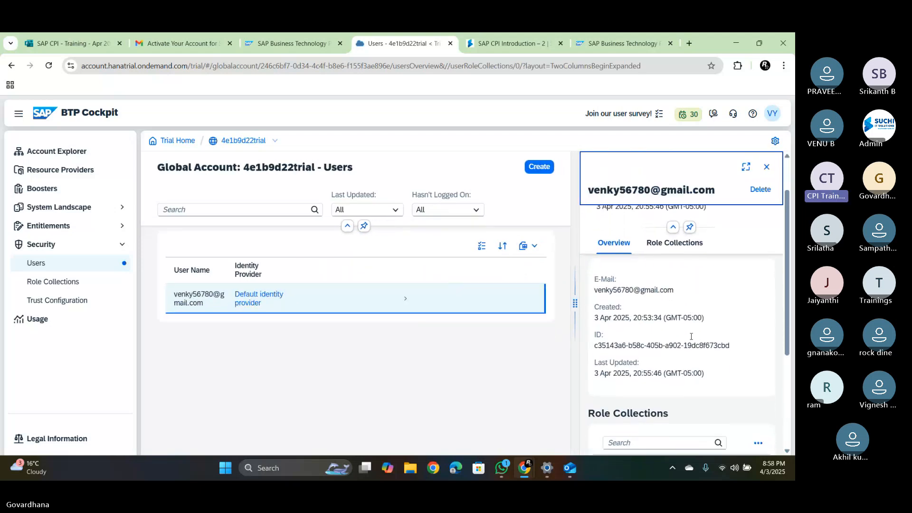
{"action": "scroll", "coordinate": [691, 337], "scroll_direction": "down", "scroll_amount": 3}
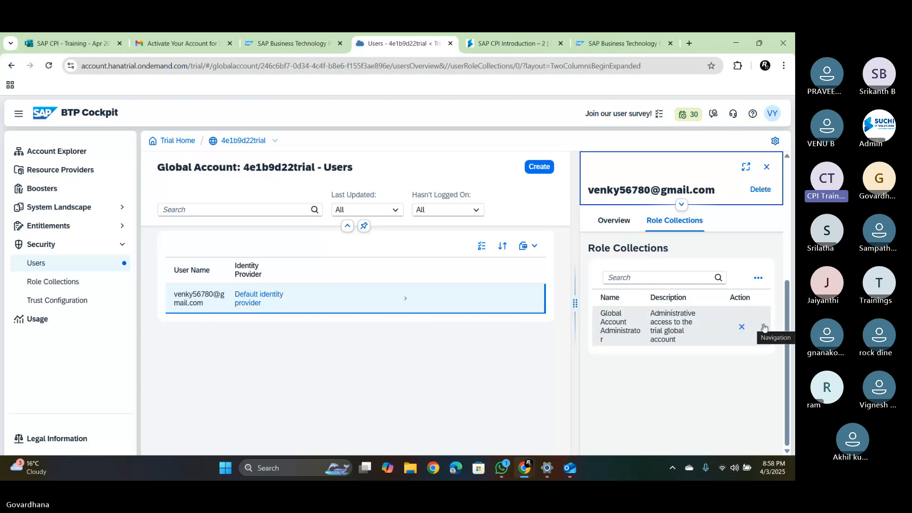
Assign the Global Account Viewer role collection to the trial user
{"action": "left_click", "coordinate": [758, 279]}
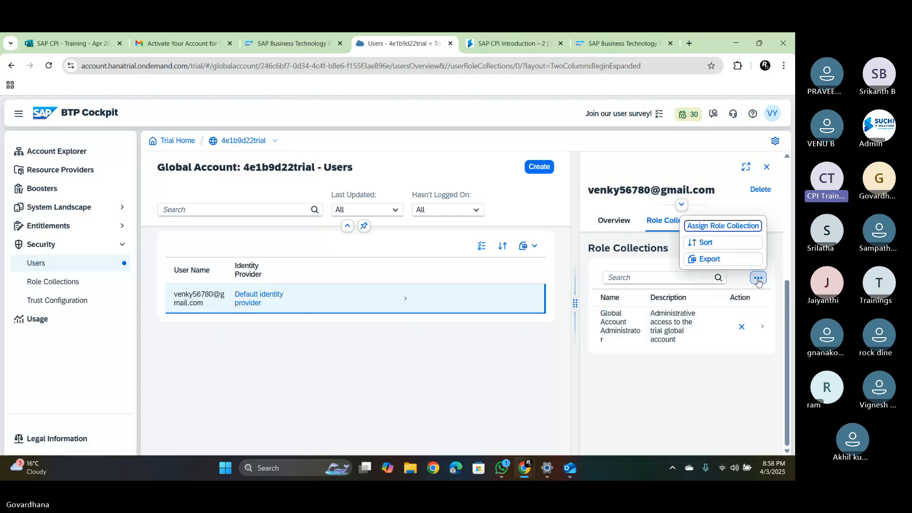
{"action": "left_click", "coordinate": [729, 227]}
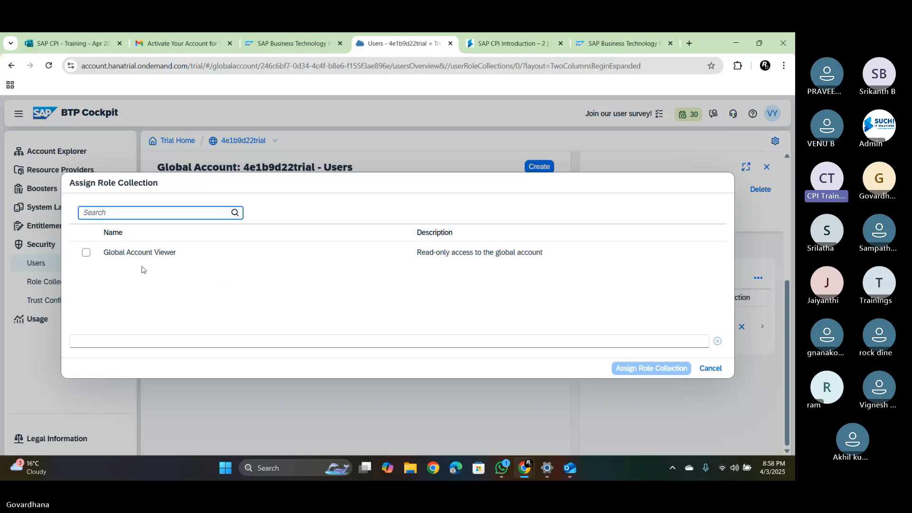
{"action": "left_click", "coordinate": [86, 252]}
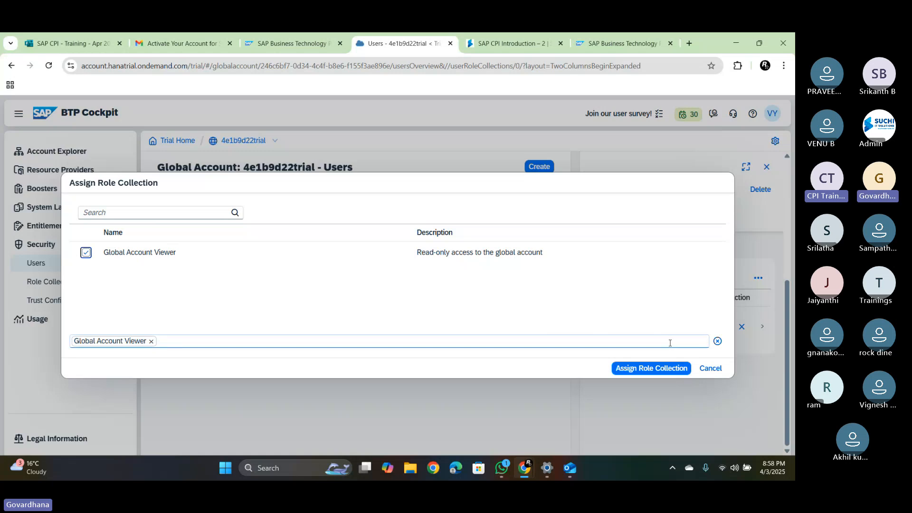
{"action": "left_click", "coordinate": [647, 369]}
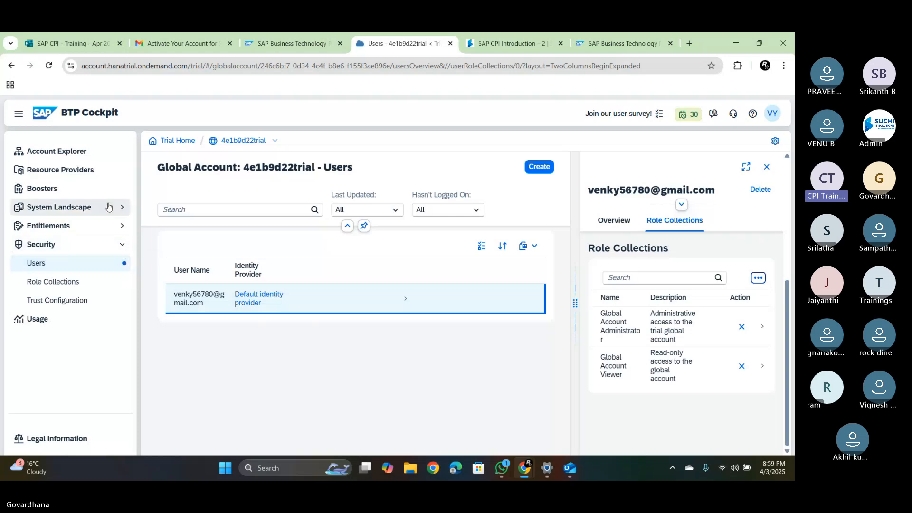
Return from Account Explorer to Security > Users for the global account's user list
{"action": "left_click", "coordinate": [57, 150]}
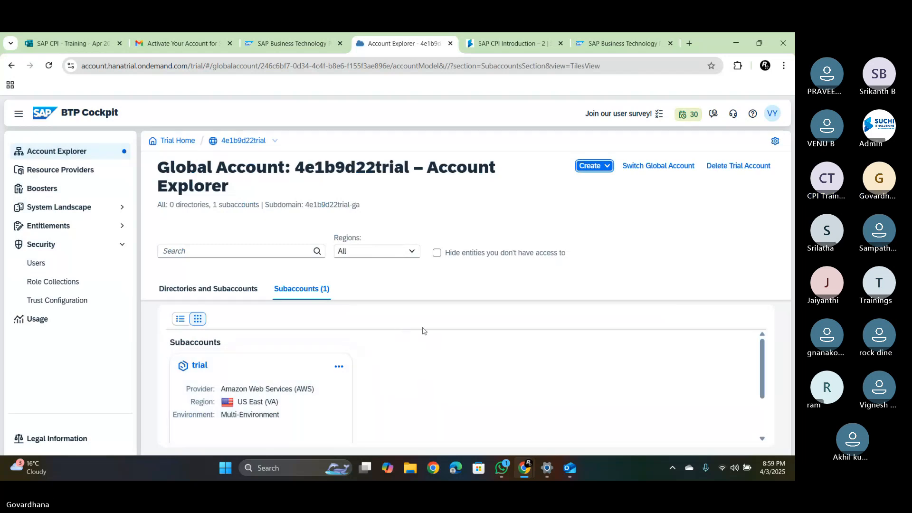
{"action": "left_click", "coordinate": [121, 248]}
{"action": "left_click", "coordinate": [118, 247]}
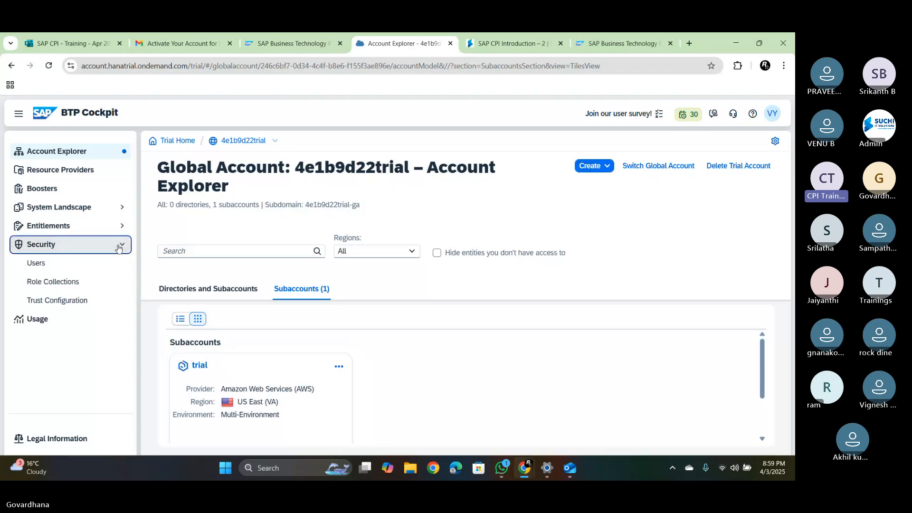
{"action": "left_click", "coordinate": [37, 267]}
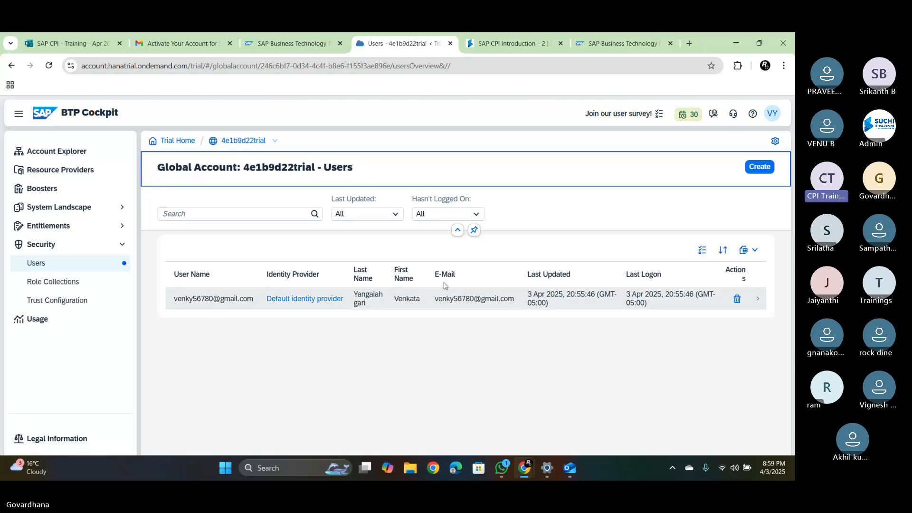
Open the user's role collections and attempt Assign Role Collection, finding none left to assign
{"action": "left_click", "coordinate": [760, 302]}
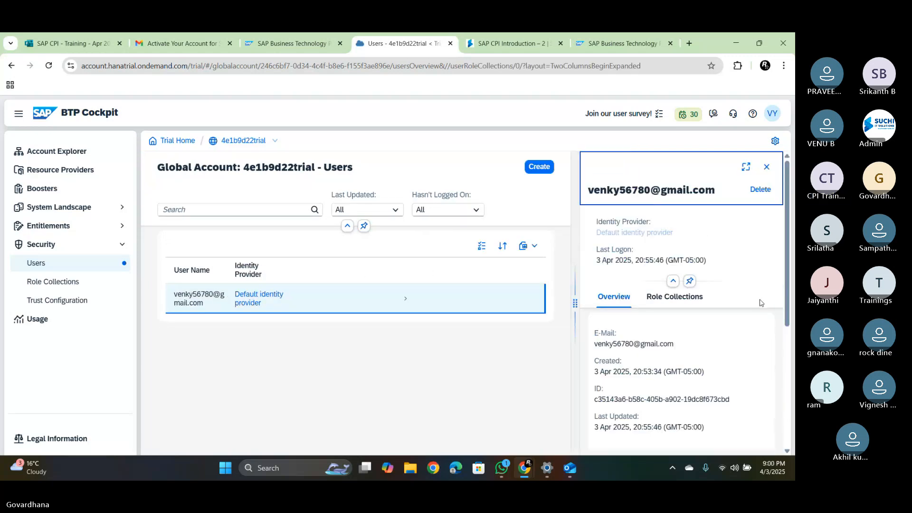
{"action": "scroll", "coordinate": [720, 349], "scroll_direction": "down", "scroll_amount": 5}
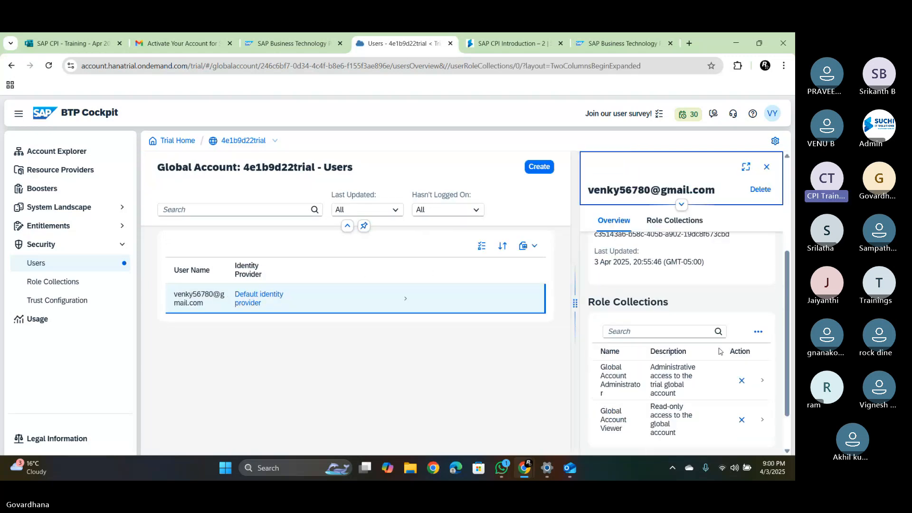
{"action": "scroll", "coordinate": [720, 351], "scroll_direction": "up", "scroll_amount": 5}
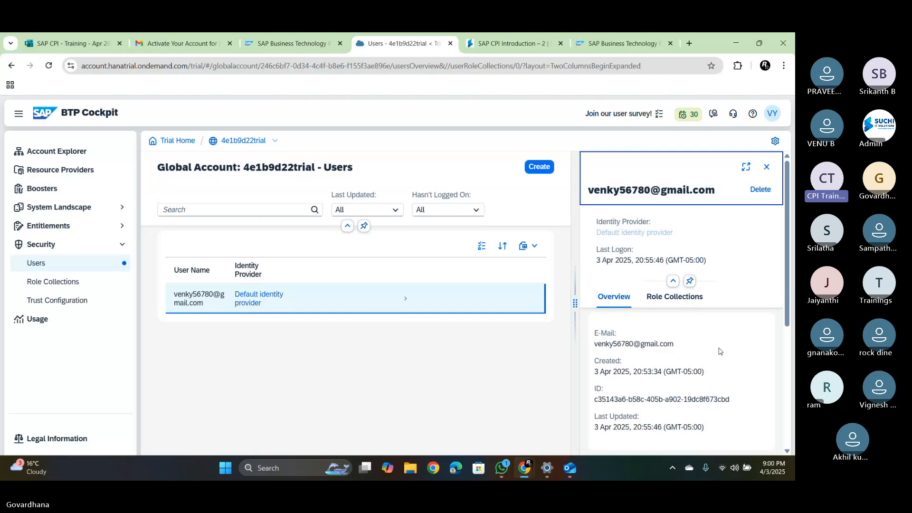
{"action": "left_click", "coordinate": [661, 294]}
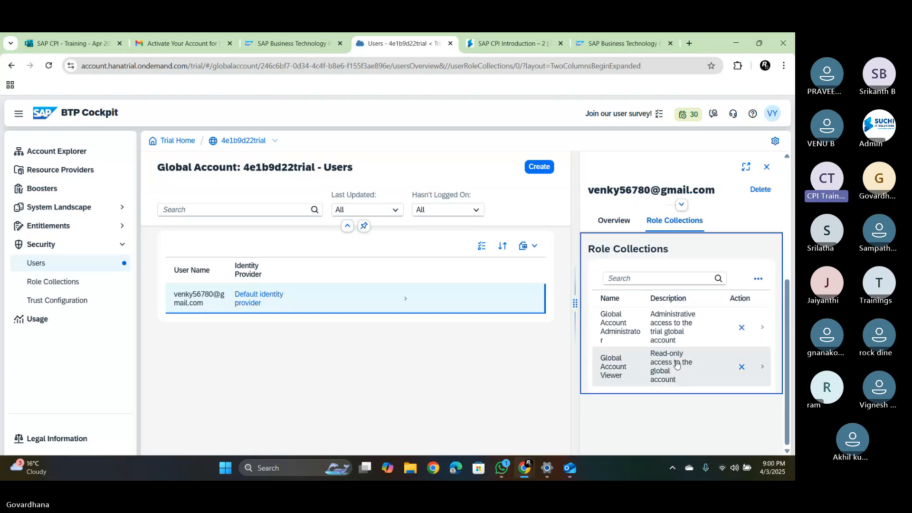
{"action": "left_click", "coordinate": [759, 280]}
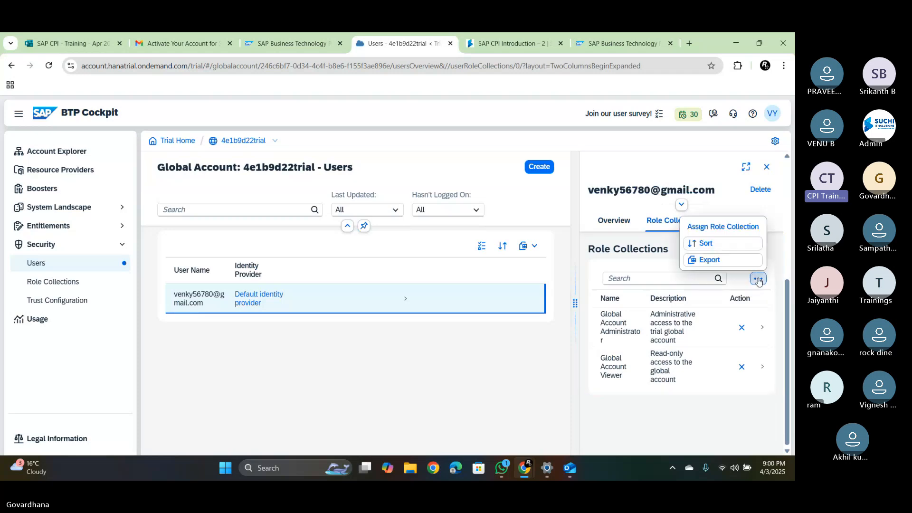
{"action": "left_click", "coordinate": [720, 228]}
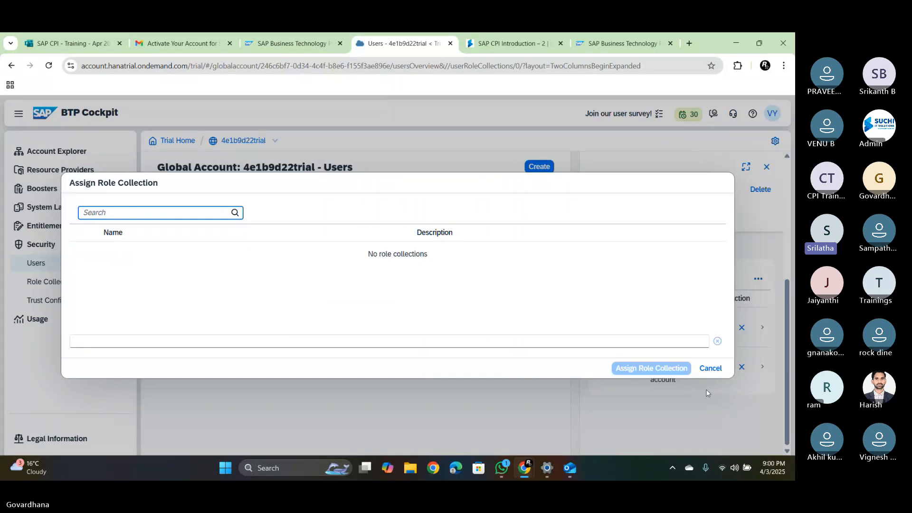
Cancel the empty Assign Role Collection dialog and return to the global account's Account Explorer
{"action": "left_click", "coordinate": [710, 369]}
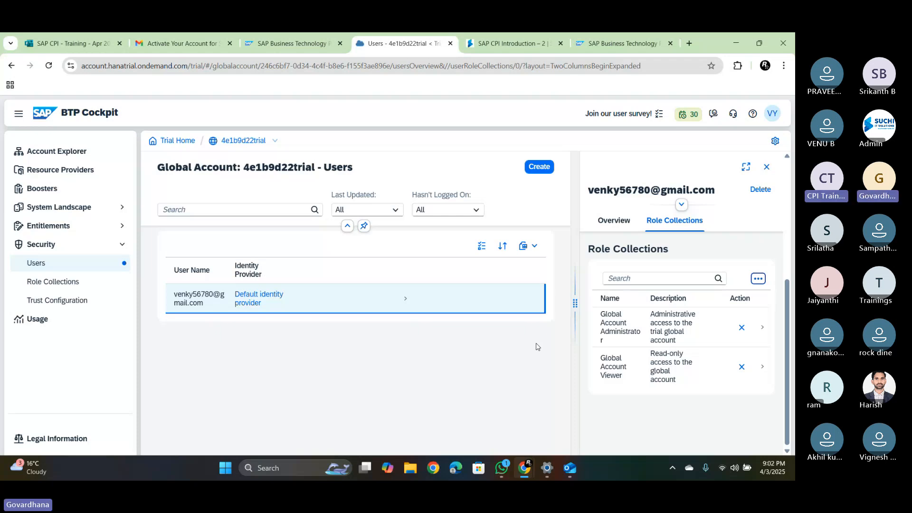
{"action": "left_click", "coordinate": [54, 157]}
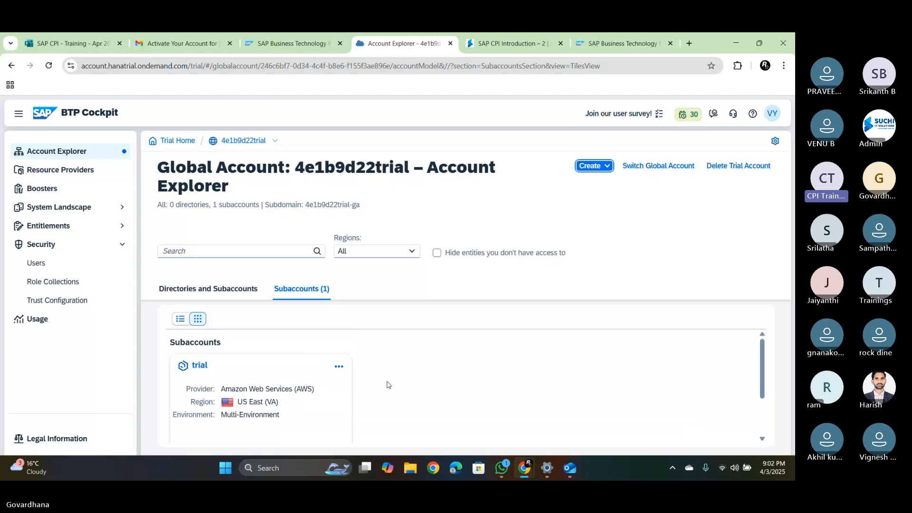
{"action": "scroll", "coordinate": [387, 383], "scroll_direction": "down", "scroll_amount": 1}
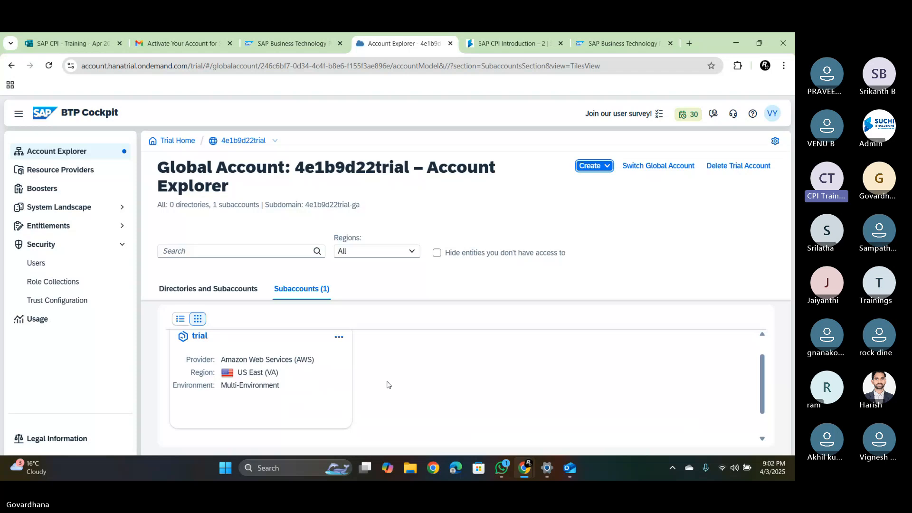
{"action": "scroll", "coordinate": [388, 385], "scroll_direction": "up", "scroll_amount": 1}
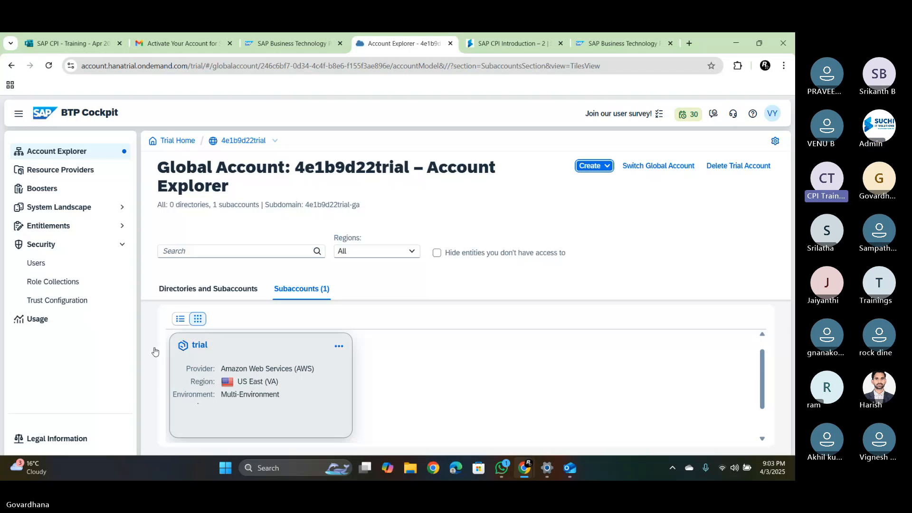
{"action": "left_click", "coordinate": [35, 262]}
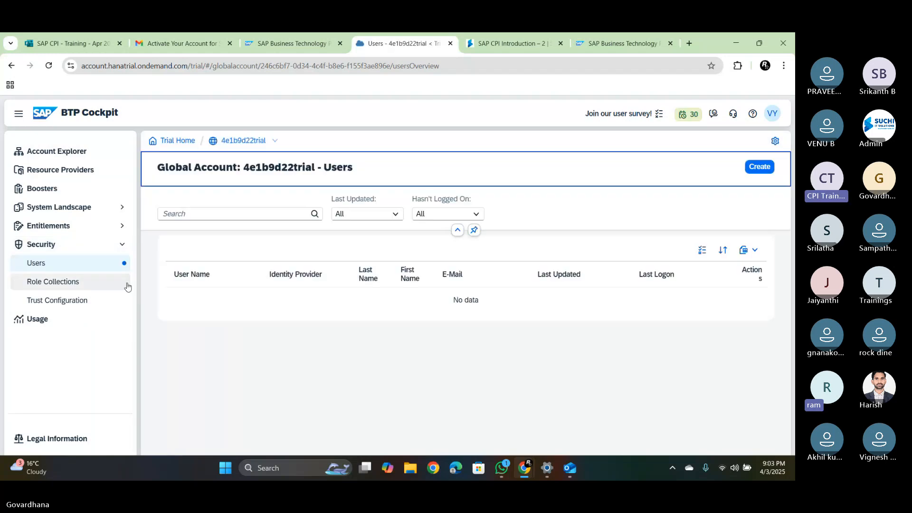
{"action": "left_click", "coordinate": [65, 153]}
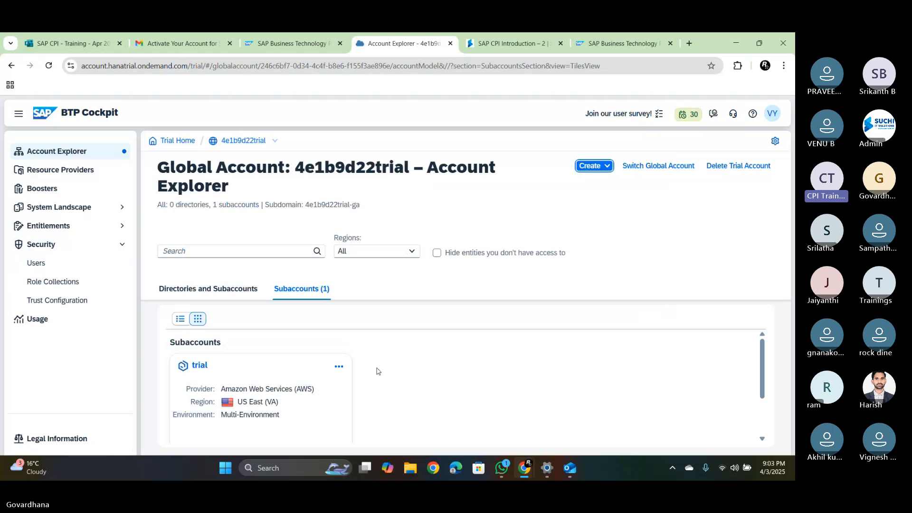
{"action": "scroll", "coordinate": [391, 364], "scroll_direction": "down", "scroll_amount": 1}
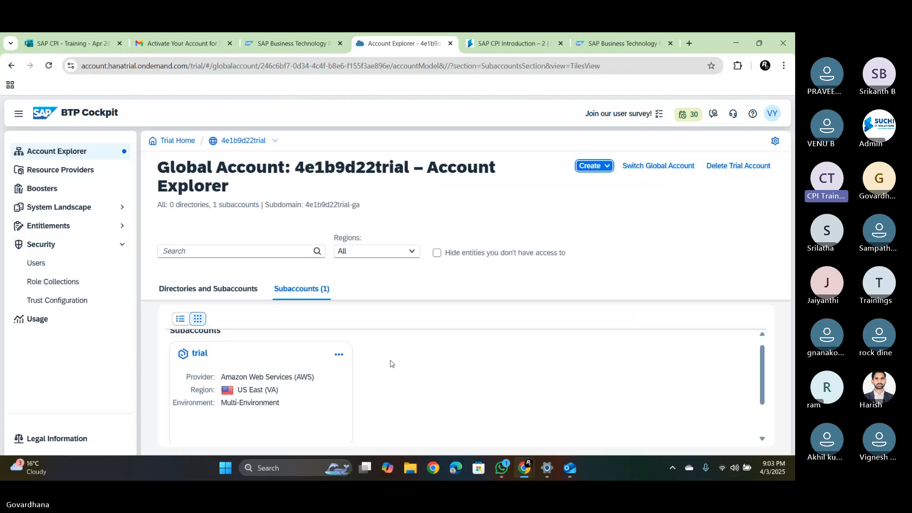
{"action": "left_click", "coordinate": [338, 355]}
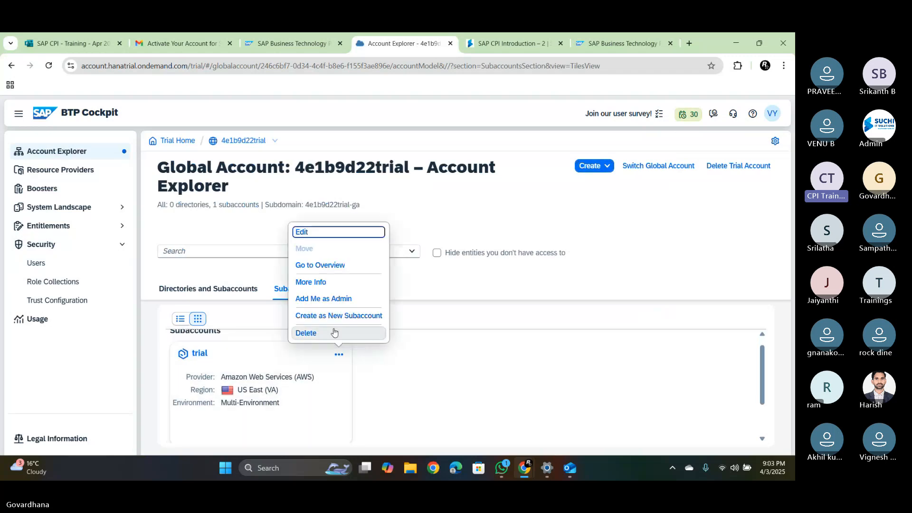
{"action": "left_click", "coordinate": [380, 370]}
{"action": "right_click", "coordinate": [380, 369]}
{"action": "left_click", "coordinate": [464, 394]}
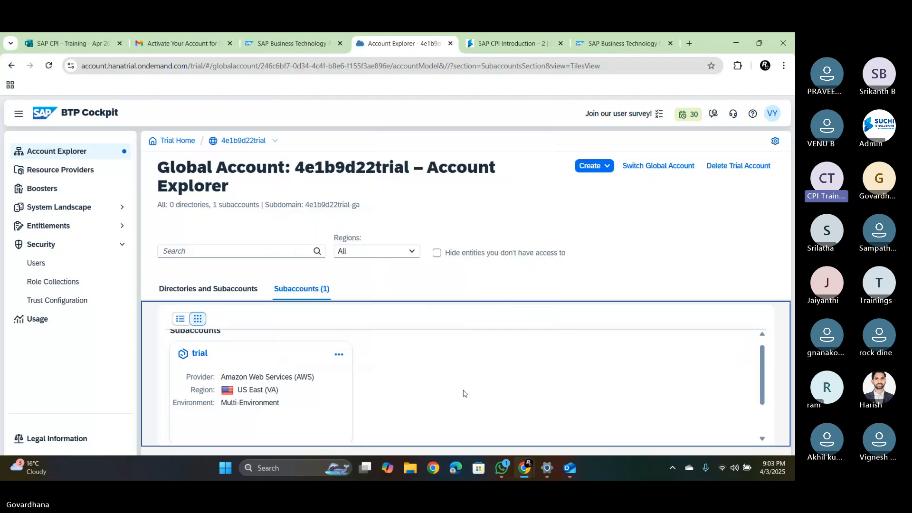
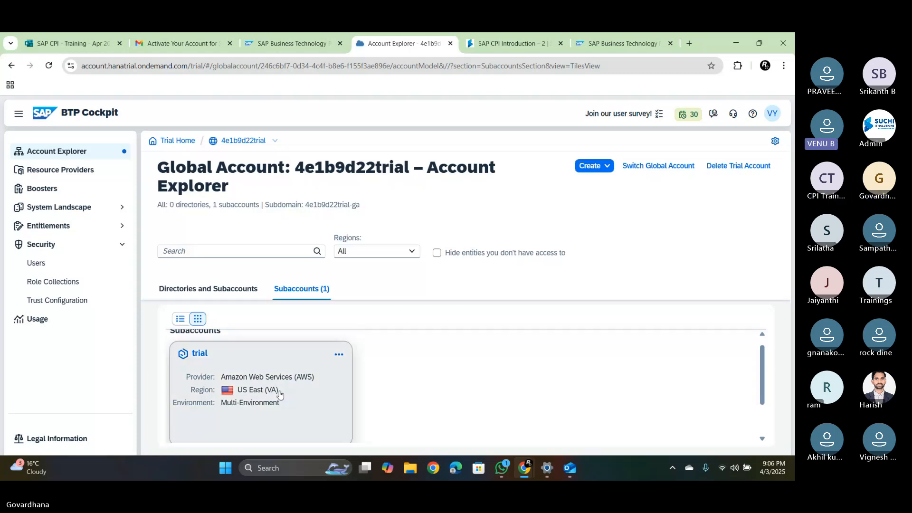
Open the trial subaccount and review its overview: Cloud Foundry org with one 'dev' space and 82 entitlements
{"action": "left_click", "coordinate": [280, 393]}
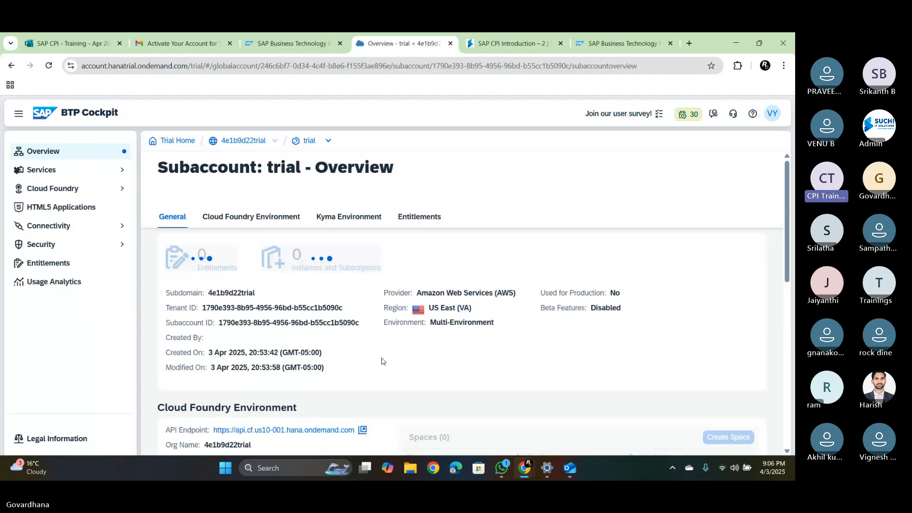
{"action": "scroll", "coordinate": [383, 361], "scroll_direction": "down", "scroll_amount": 2}
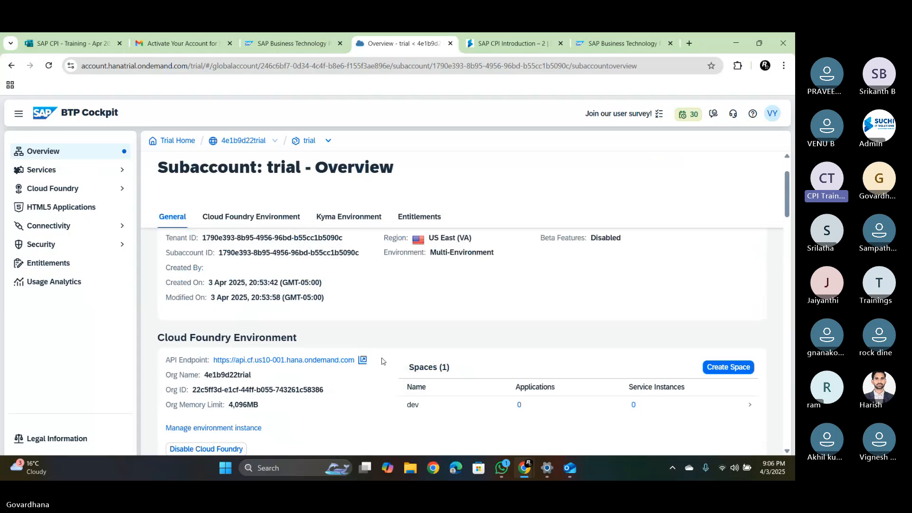
{"action": "scroll", "coordinate": [382, 361], "scroll_direction": "down", "scroll_amount": 7}
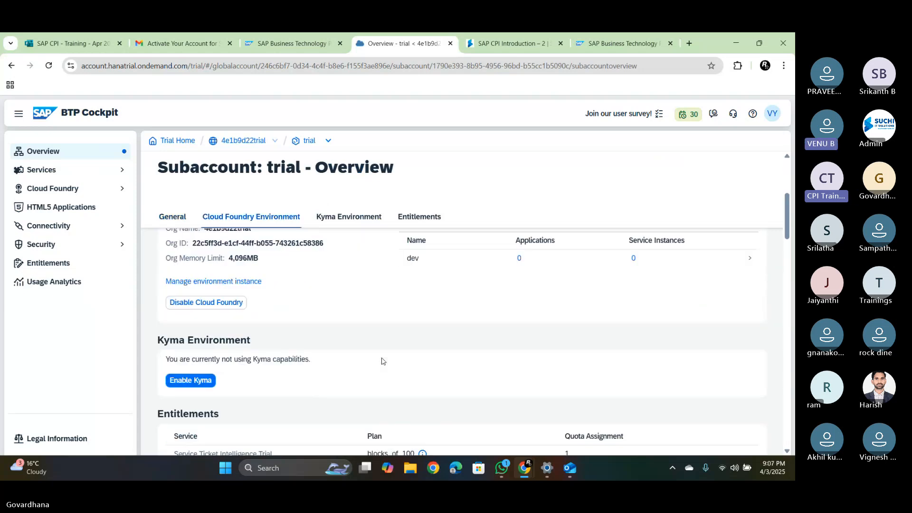
{"action": "scroll", "coordinate": [383, 361], "scroll_direction": "up", "scroll_amount": 6}
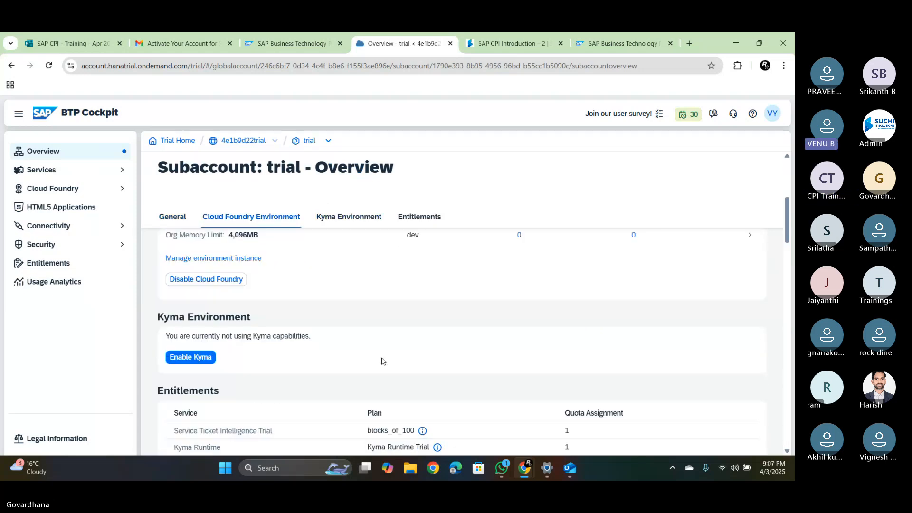
{"action": "scroll", "coordinate": [383, 361], "scroll_direction": "up", "scroll_amount": 2}
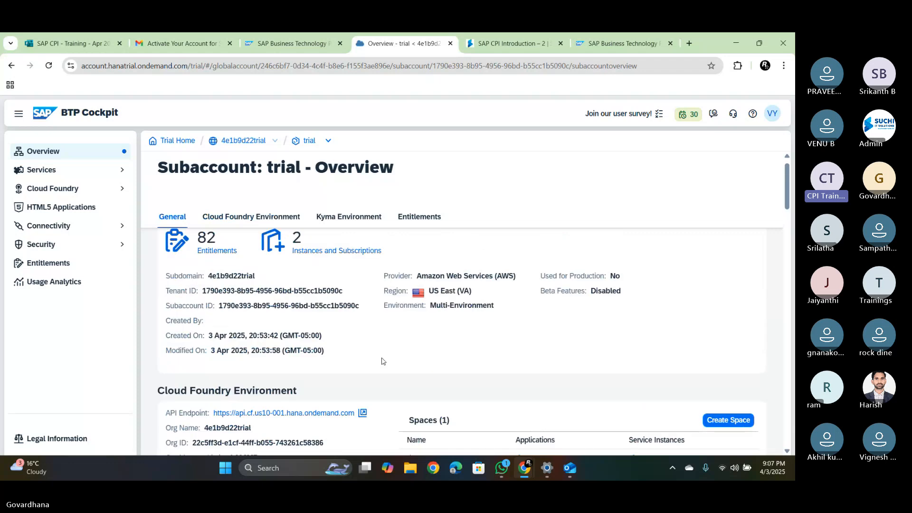
{"action": "scroll", "coordinate": [383, 361], "scroll_direction": "down", "scroll_amount": 1}
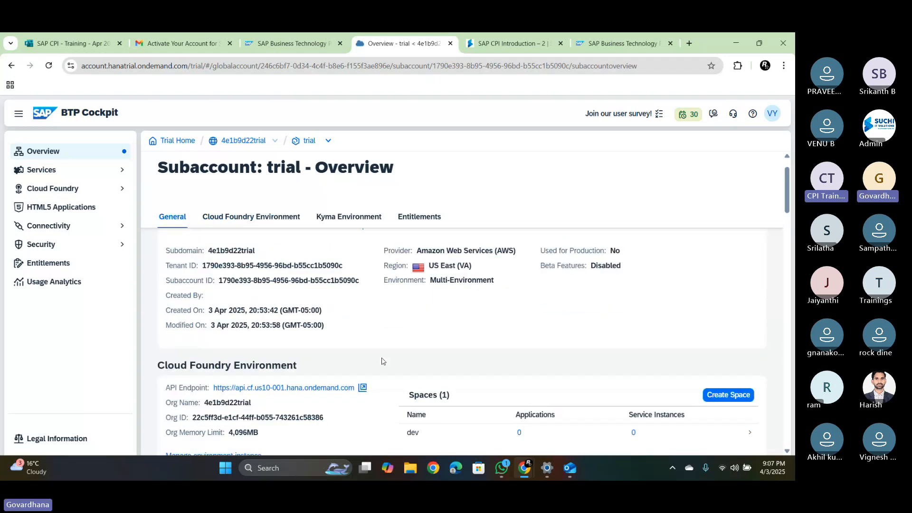
{"action": "scroll", "coordinate": [382, 361], "scroll_direction": "down", "scroll_amount": 1}
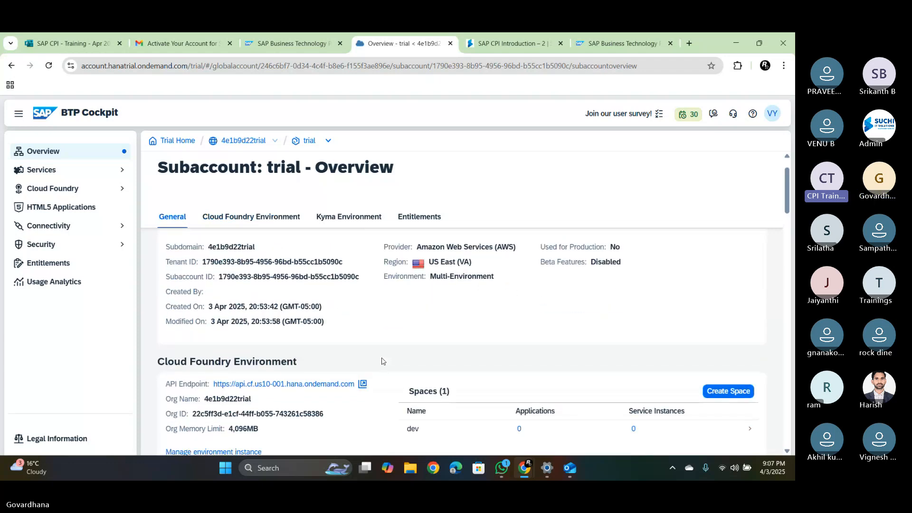
{"action": "scroll", "coordinate": [383, 361], "scroll_direction": "up", "scroll_amount": 1}
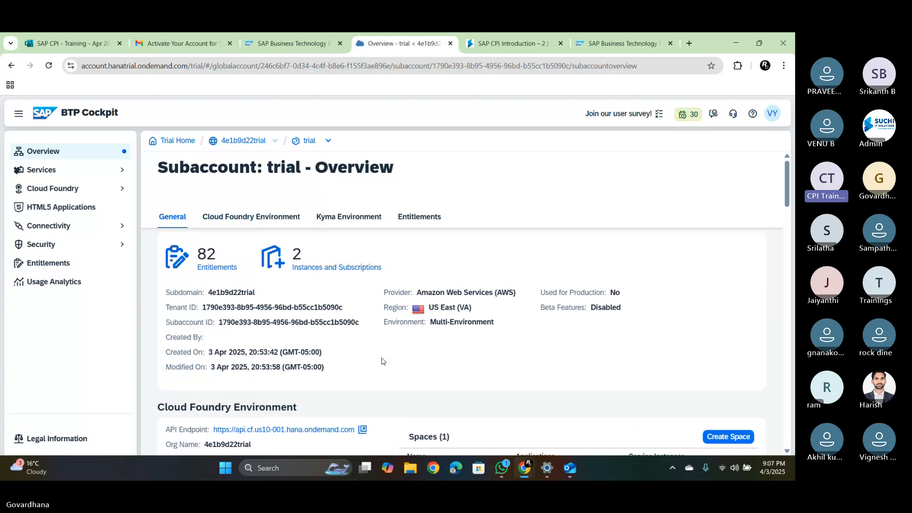
{"action": "scroll", "coordinate": [383, 361], "scroll_direction": "down", "scroll_amount": 1}
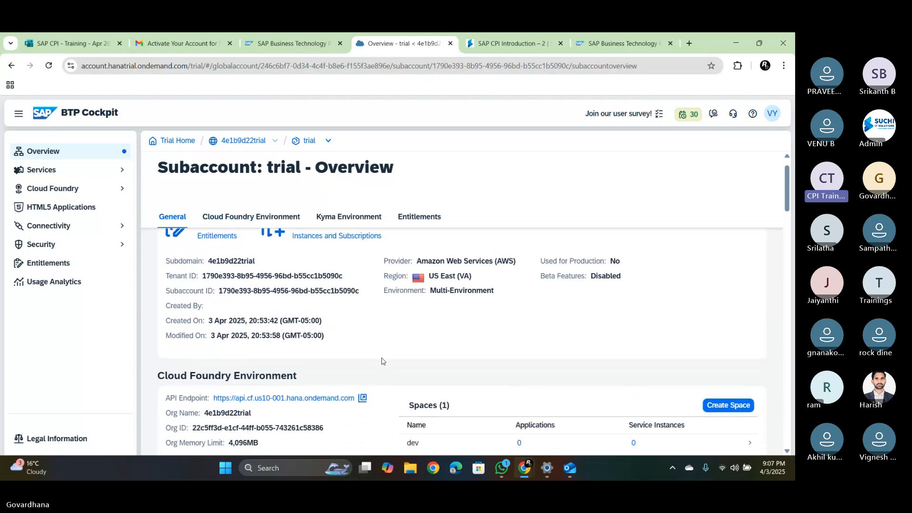
{"action": "scroll", "coordinate": [382, 361], "scroll_direction": "down", "scroll_amount": 1}
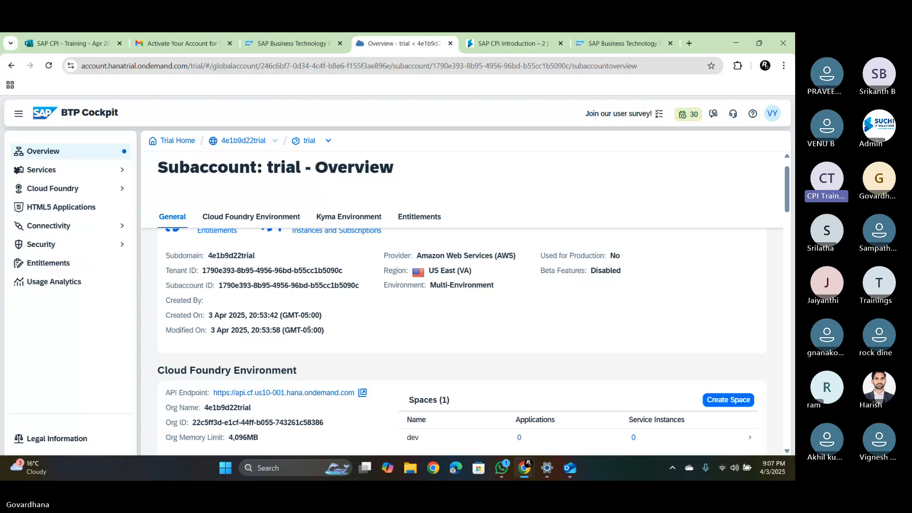
Under Security > Users, open the subaccount's only user and show the actions for its role collections
{"action": "left_click", "coordinate": [112, 245]}
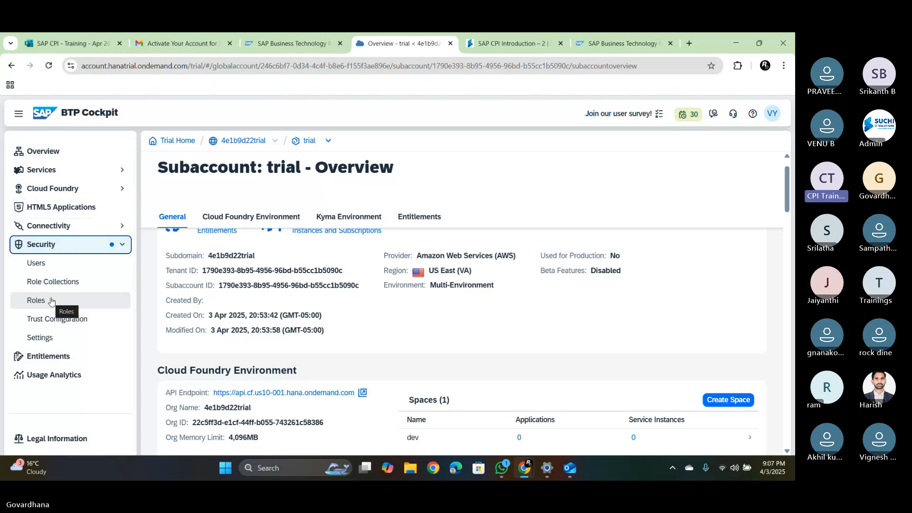
{"action": "left_click", "coordinate": [31, 263]}
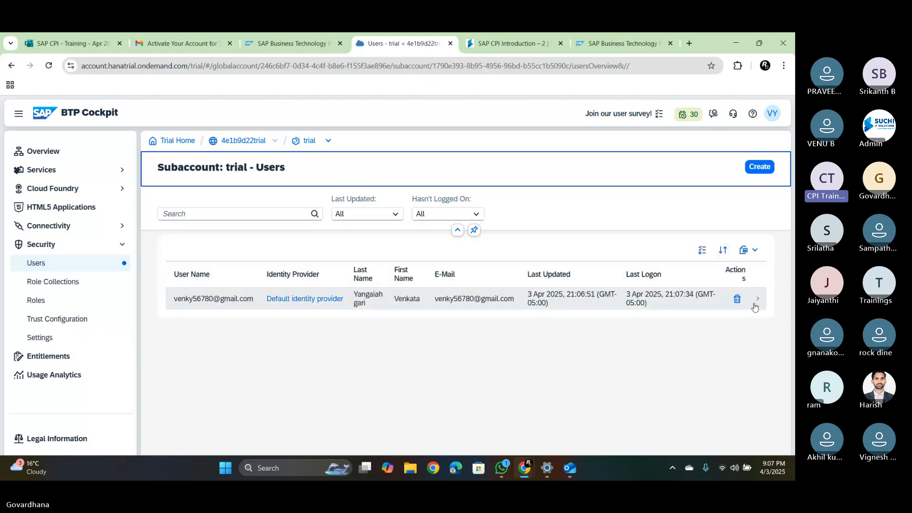
{"action": "left_click", "coordinate": [758, 302]}
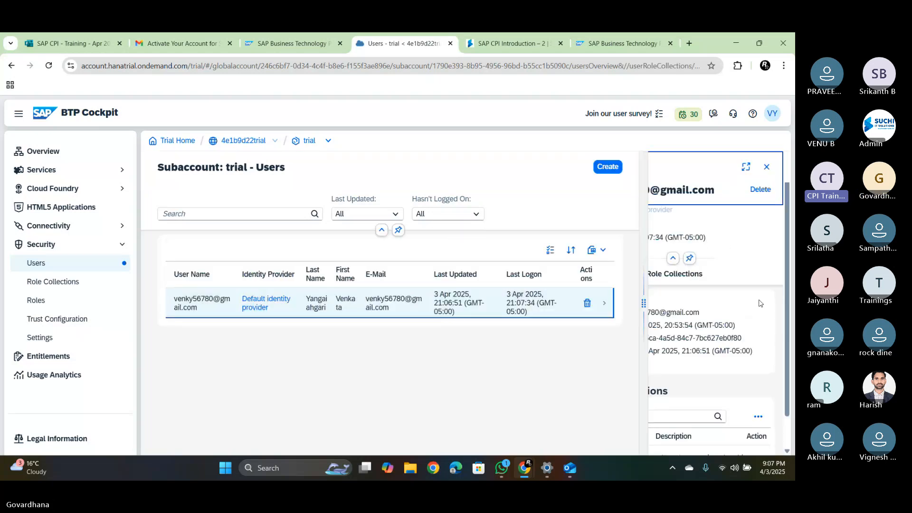
{"action": "scroll", "coordinate": [681, 341], "scroll_direction": "down", "scroll_amount": 5}
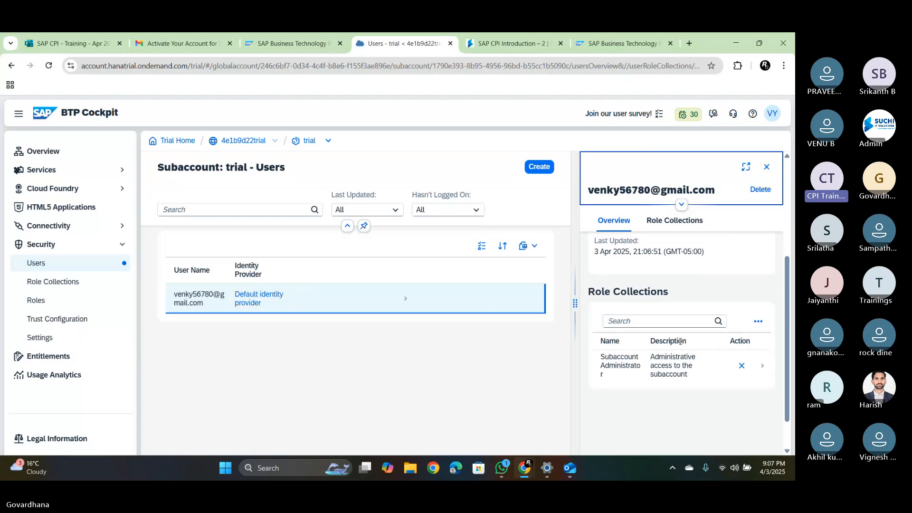
{"action": "left_click", "coordinate": [759, 322]}
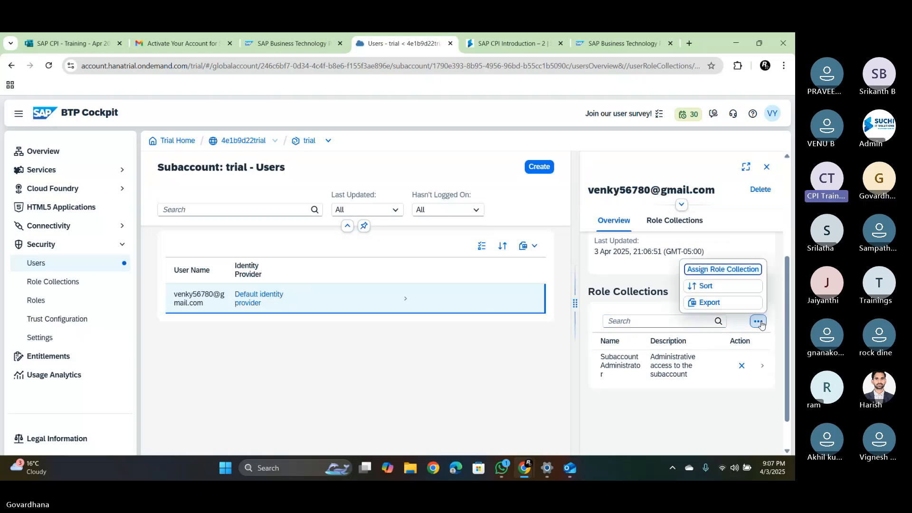
Open Assign Role Collection and tick the three Business_Application_Studio collections and Cloud Connector Administrator
{"action": "left_click", "coordinate": [702, 270]}
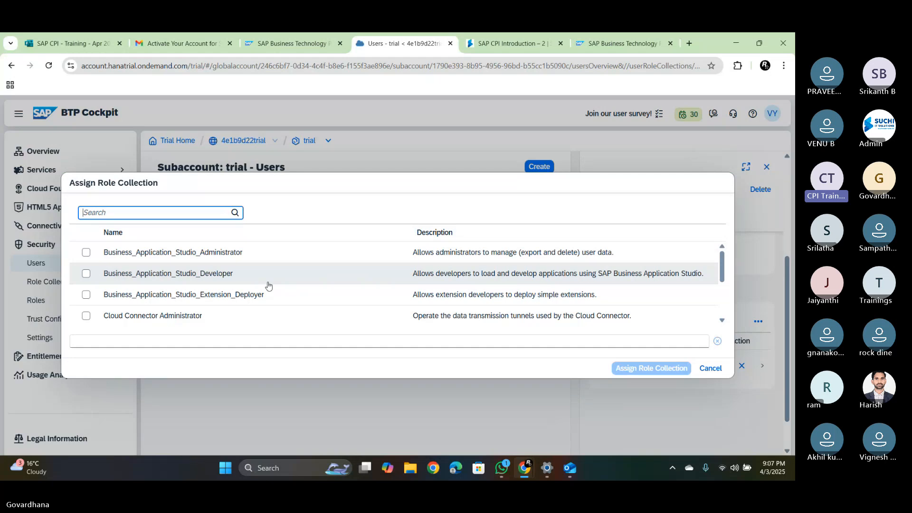
{"action": "scroll", "coordinate": [347, 283], "scroll_direction": "down", "scroll_amount": 3}
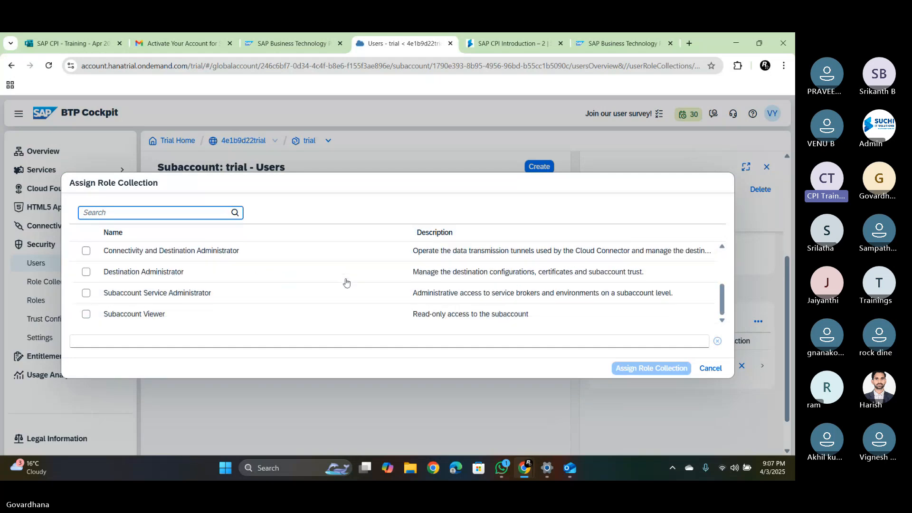
{"action": "scroll", "coordinate": [346, 283], "scroll_direction": "up", "scroll_amount": 5}
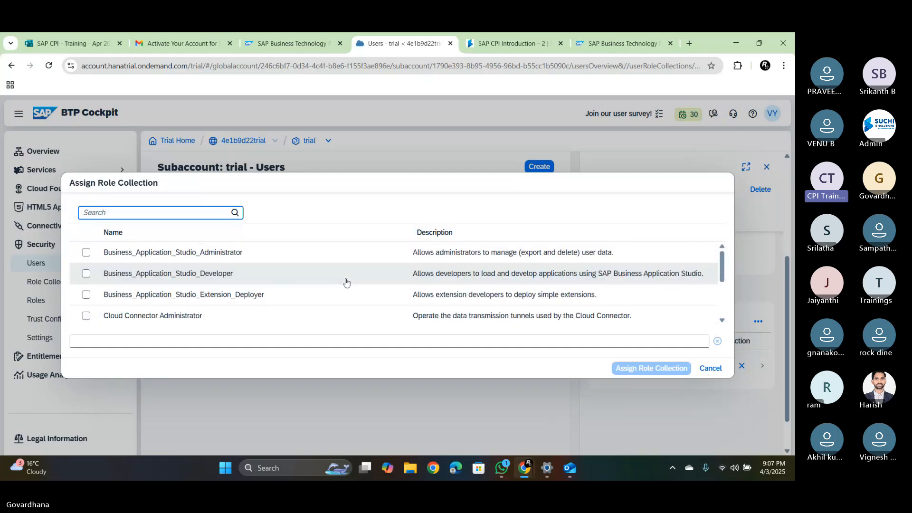
{"action": "scroll", "coordinate": [346, 282], "scroll_direction": "down", "scroll_amount": 3}
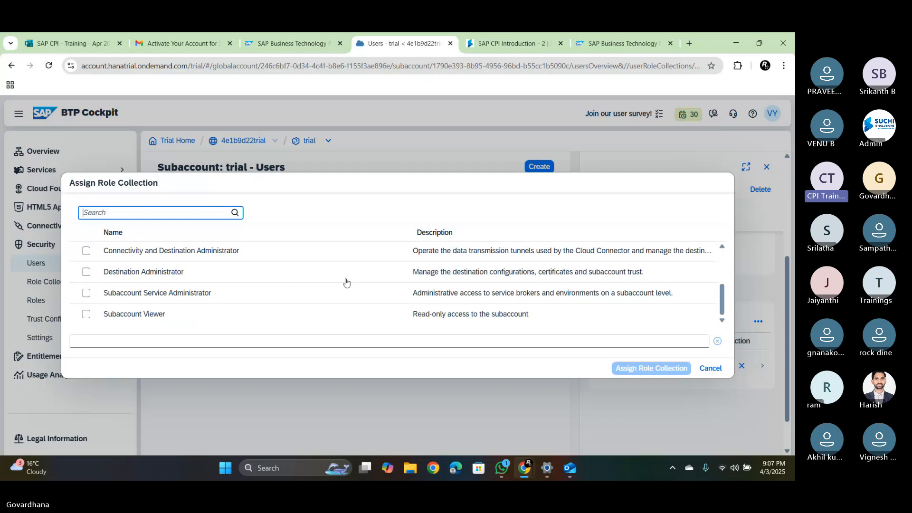
{"action": "scroll", "coordinate": [347, 283], "scroll_direction": "up", "scroll_amount": 2}
{"action": "scroll", "coordinate": [347, 282], "scroll_direction": "up", "scroll_amount": 3}
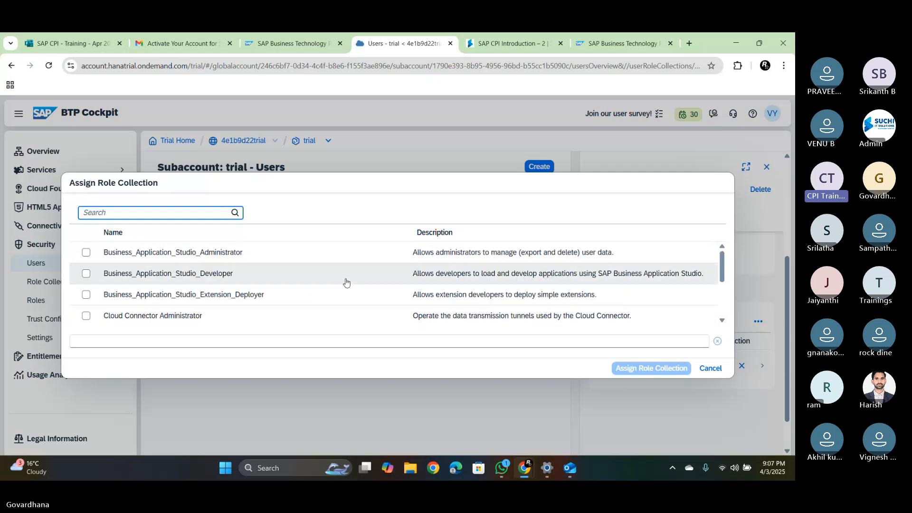
{"action": "left_click", "coordinate": [86, 252]}
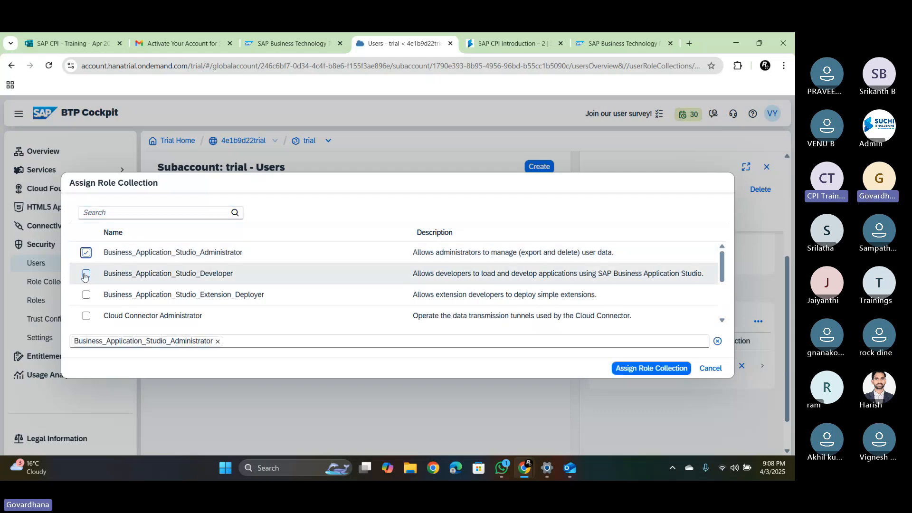
{"action": "left_click", "coordinate": [86, 274]}
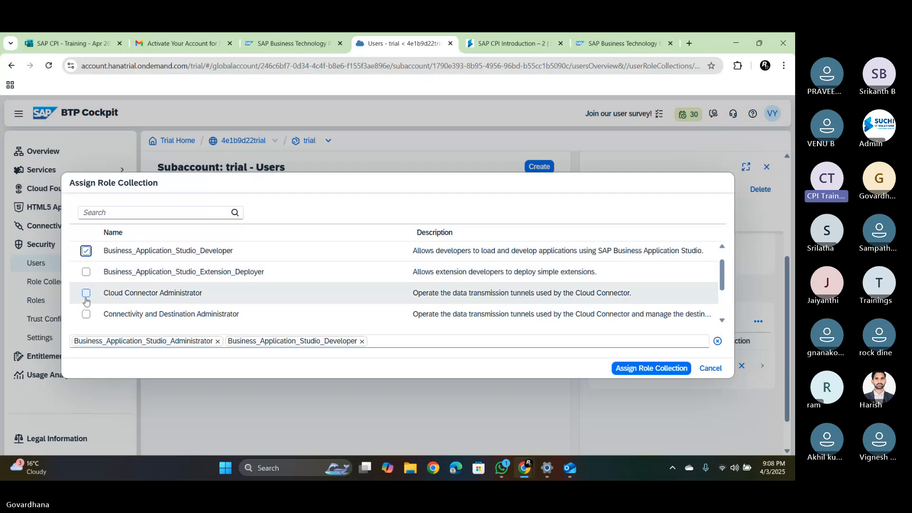
{"action": "left_click", "coordinate": [86, 293]}
{"action": "left_click", "coordinate": [86, 272]}
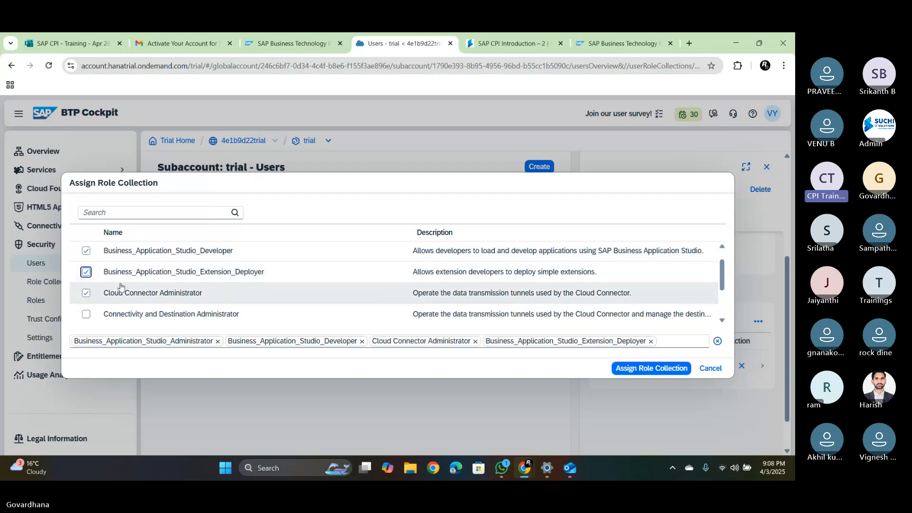
Tick Connectivity and Destination Administrator, Destination Administrator, Subaccount Service Administrator and Subaccount Viewer, then review the selection
{"action": "scroll", "coordinate": [121, 287], "scroll_direction": "down", "scroll_amount": 1}
{"action": "left_click", "coordinate": [86, 255]}
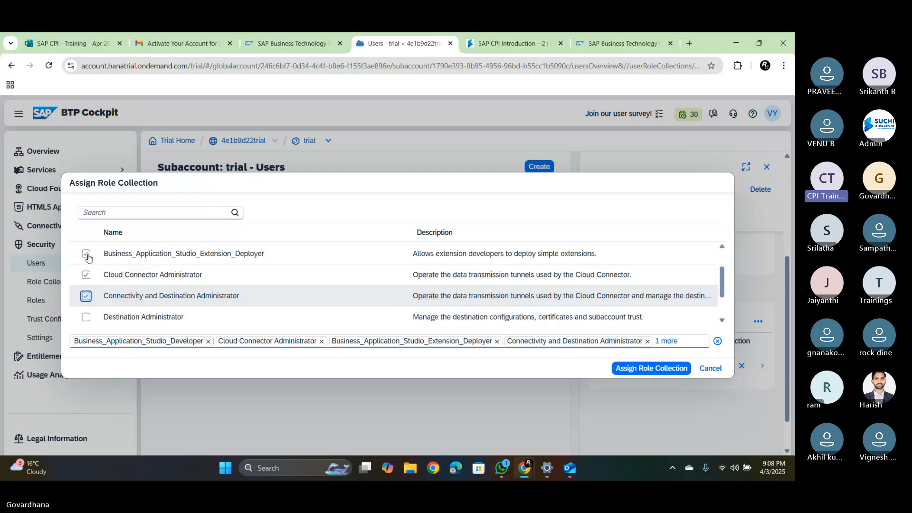
{"action": "scroll", "coordinate": [88, 258], "scroll_direction": "down", "scroll_amount": 1}
{"action": "left_click", "coordinate": [86, 285]}
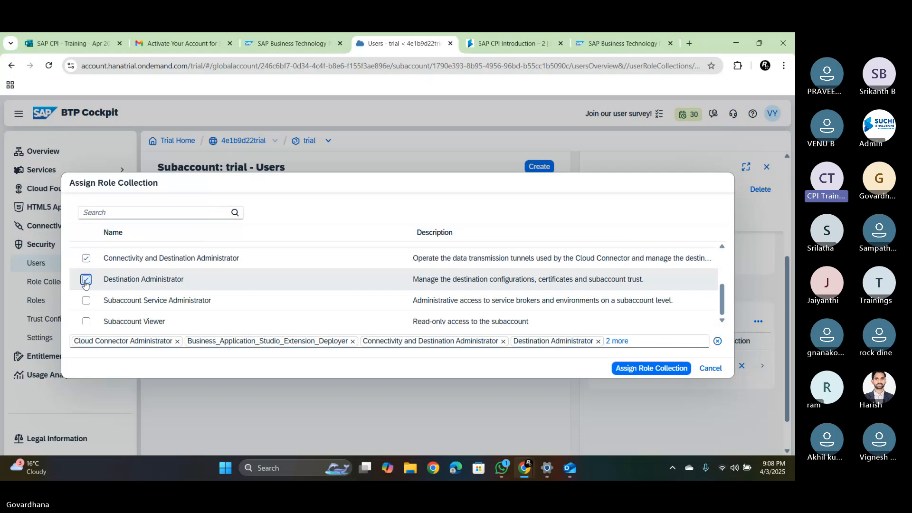
{"action": "left_click", "coordinate": [86, 292]}
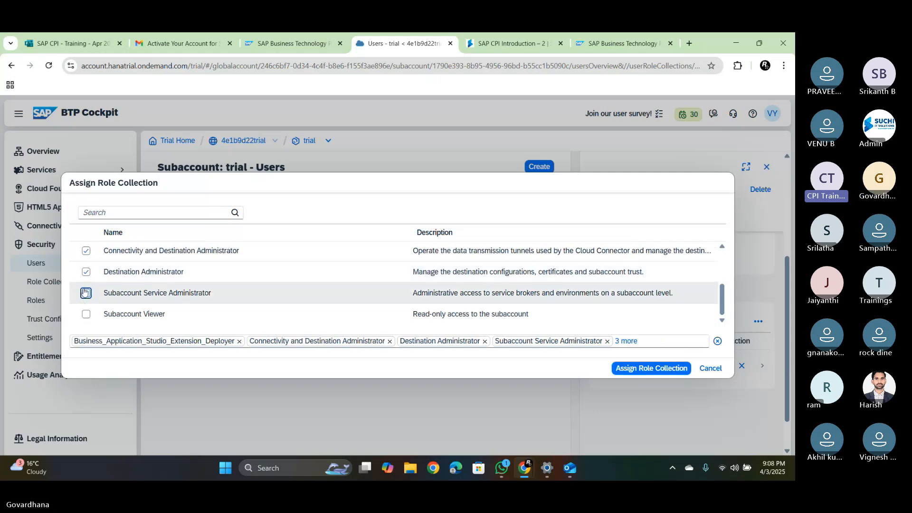
{"action": "left_click", "coordinate": [85, 314]}
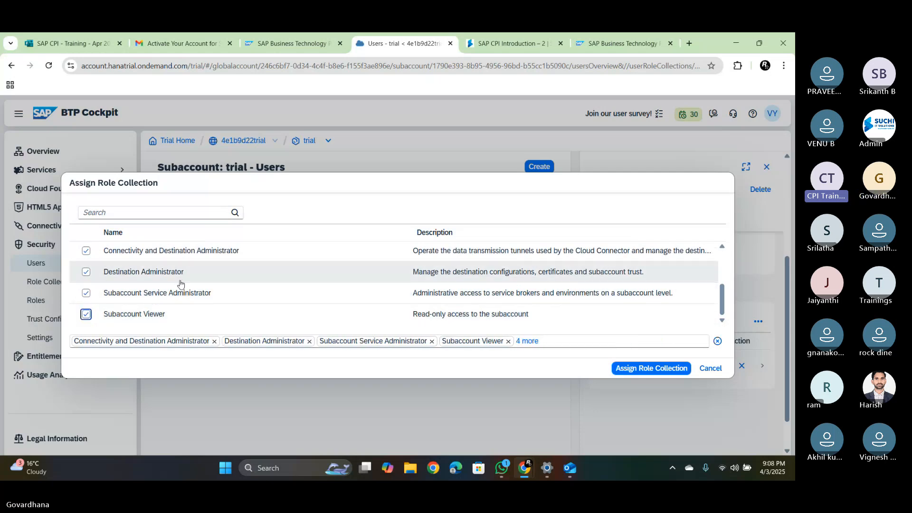
{"action": "scroll", "coordinate": [181, 283], "scroll_direction": "up", "scroll_amount": 2}
{"action": "scroll", "coordinate": [180, 284], "scroll_direction": "up", "scroll_amount": 2}
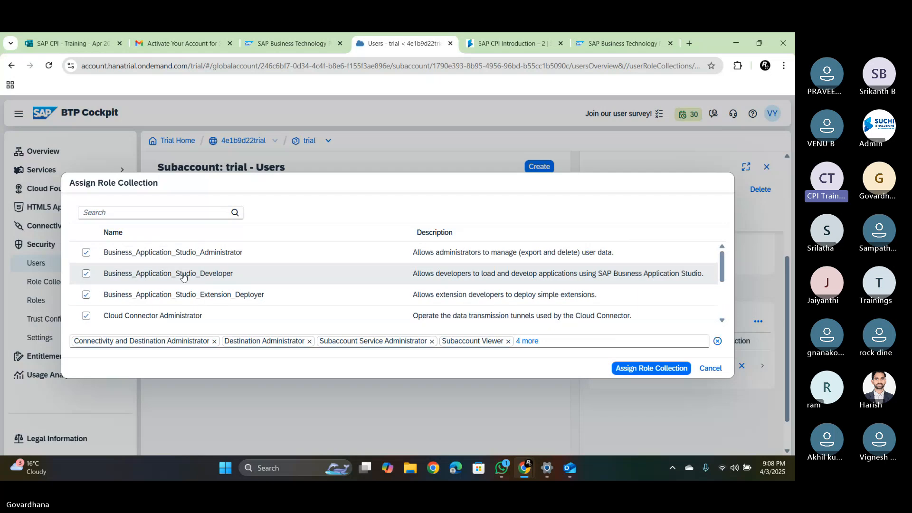
{"action": "scroll", "coordinate": [198, 312], "scroll_direction": "down", "scroll_amount": 1}
{"action": "scroll", "coordinate": [199, 311], "scroll_direction": "down", "scroll_amount": 1}
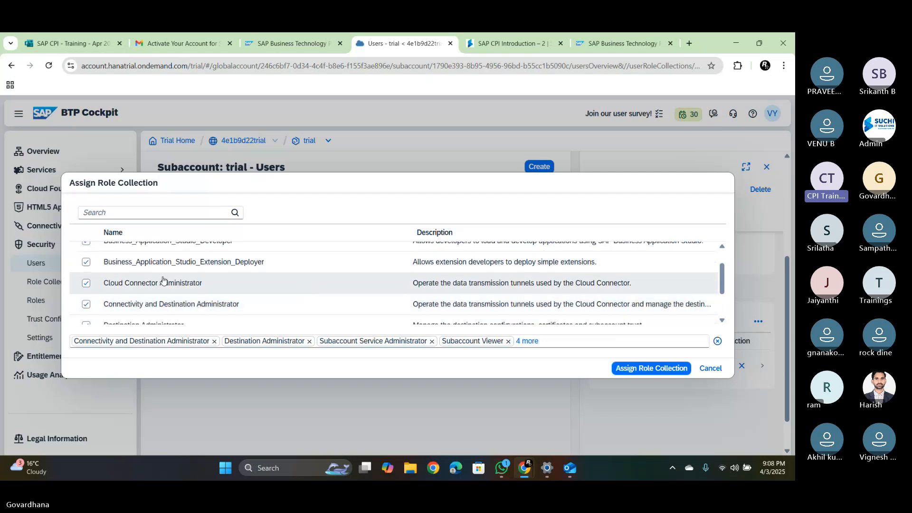
{"action": "scroll", "coordinate": [163, 282], "scroll_direction": "down", "scroll_amount": 2}
{"action": "scroll", "coordinate": [162, 280], "scroll_direction": "down", "scroll_amount": 1}
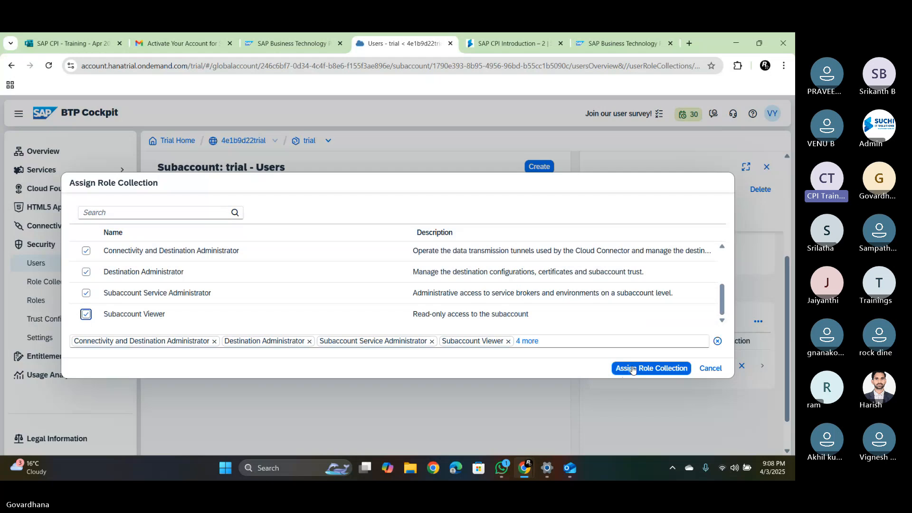
{"action": "scroll", "coordinate": [503, 295], "scroll_direction": "up", "scroll_amount": 2}
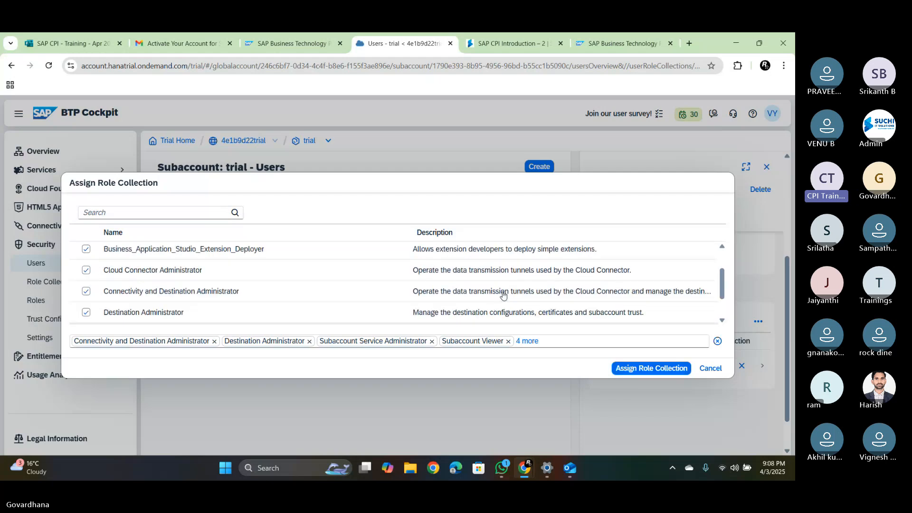
{"action": "scroll", "coordinate": [501, 296], "scroll_direction": "down", "scroll_amount": 2}
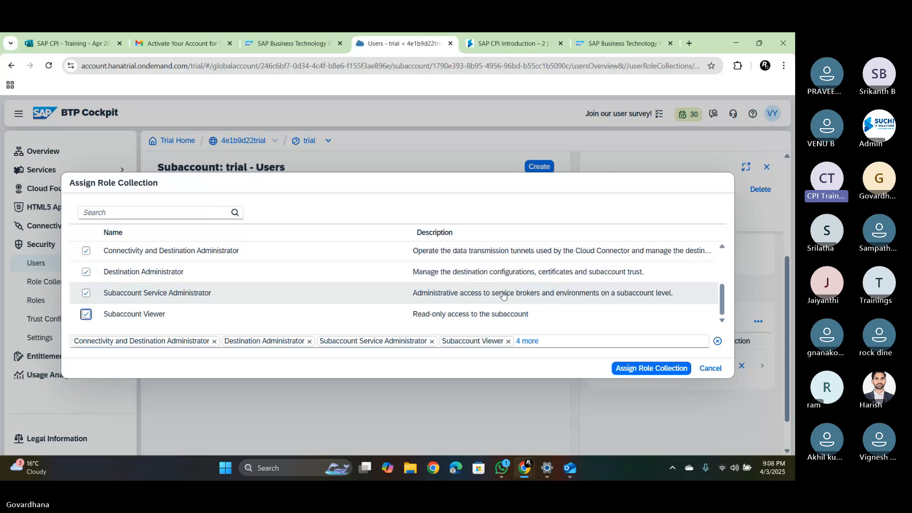
Assign the eight ticked role collections and check them in the user's Role Collections list
{"action": "left_click", "coordinate": [634, 369]}
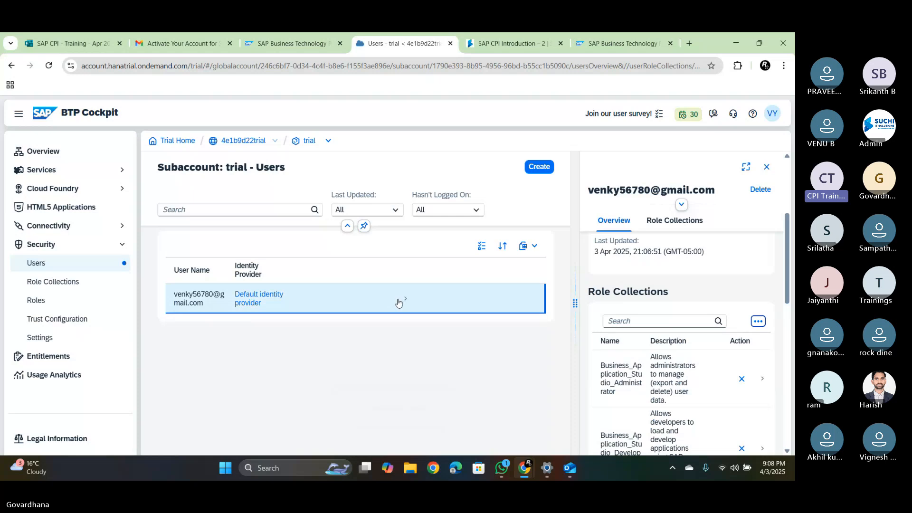
{"action": "scroll", "coordinate": [659, 437], "scroll_direction": "down", "scroll_amount": 5}
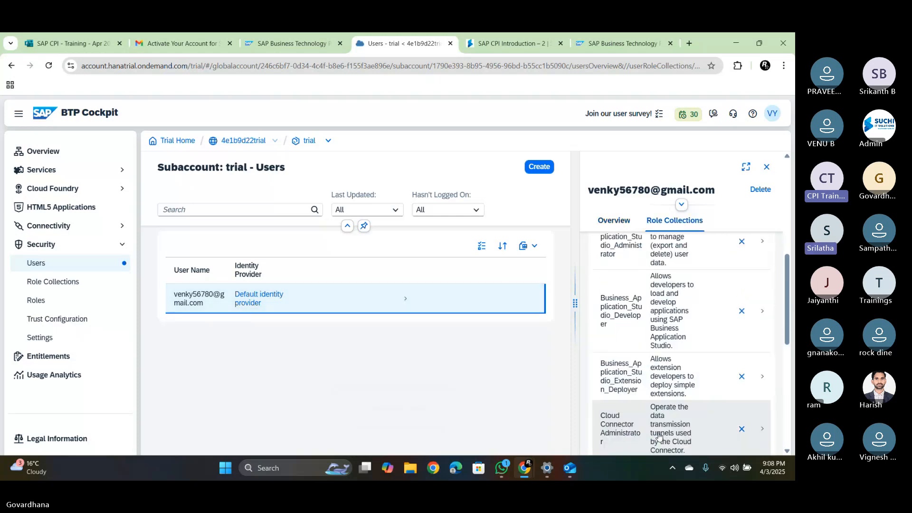
{"action": "scroll", "coordinate": [659, 437], "scroll_direction": "down", "scroll_amount": 2}
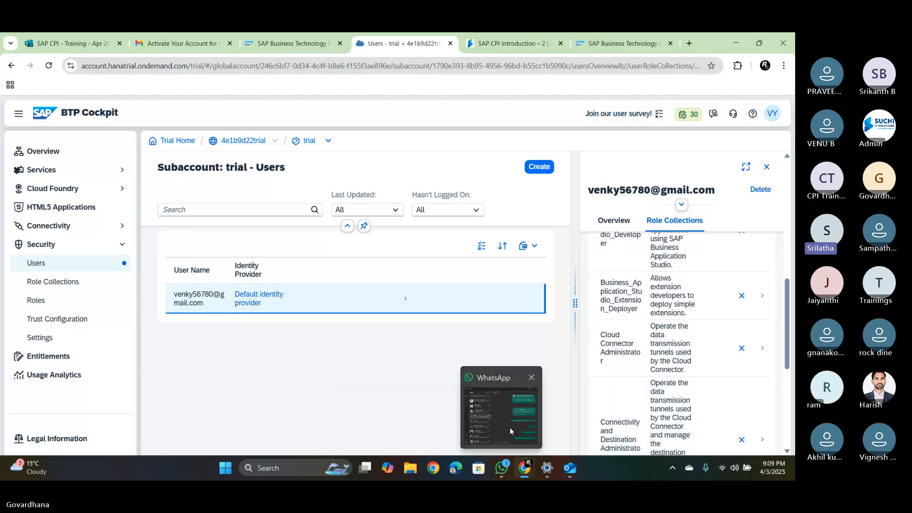
Stop the Teams screen share, assign Global Account Viewer to the user, and go to Account Explorer
{"action": "mouse_move", "coordinate": [528, 474]}
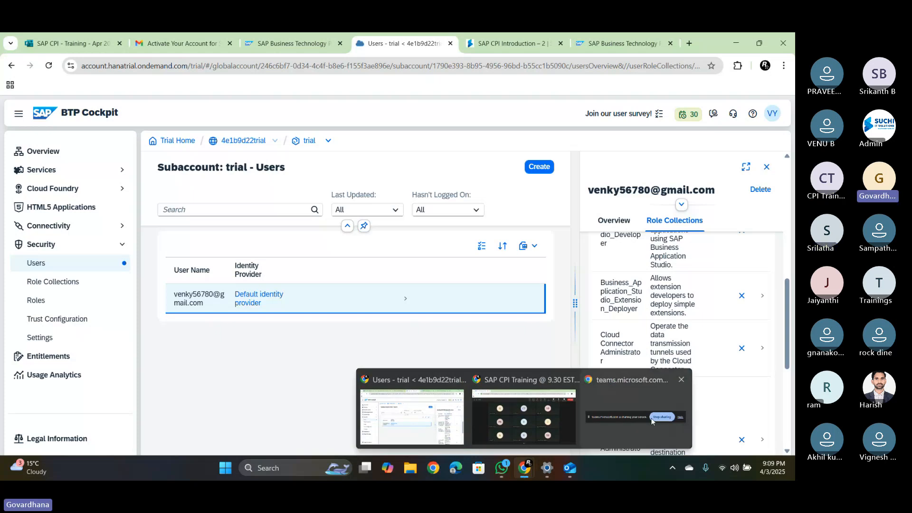
{"action": "left_click", "coordinate": [635, 418]}
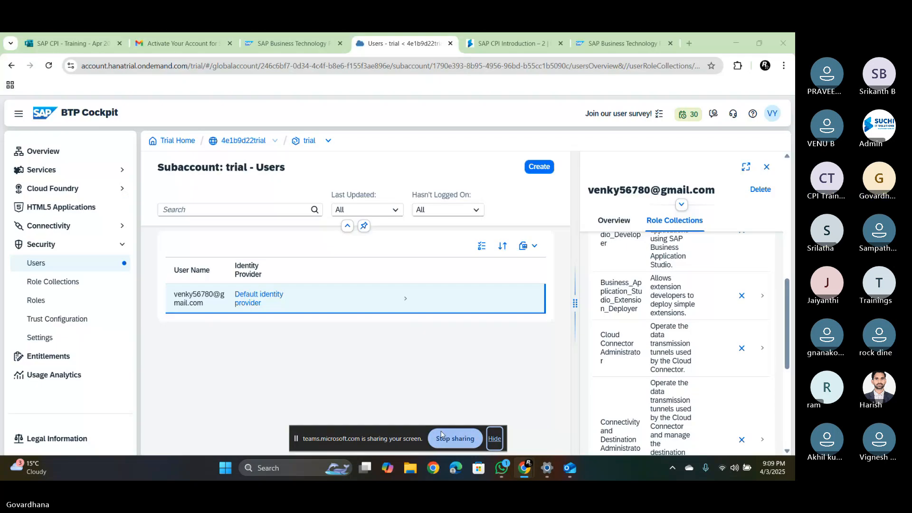
{"action": "left_click", "coordinate": [442, 437]}
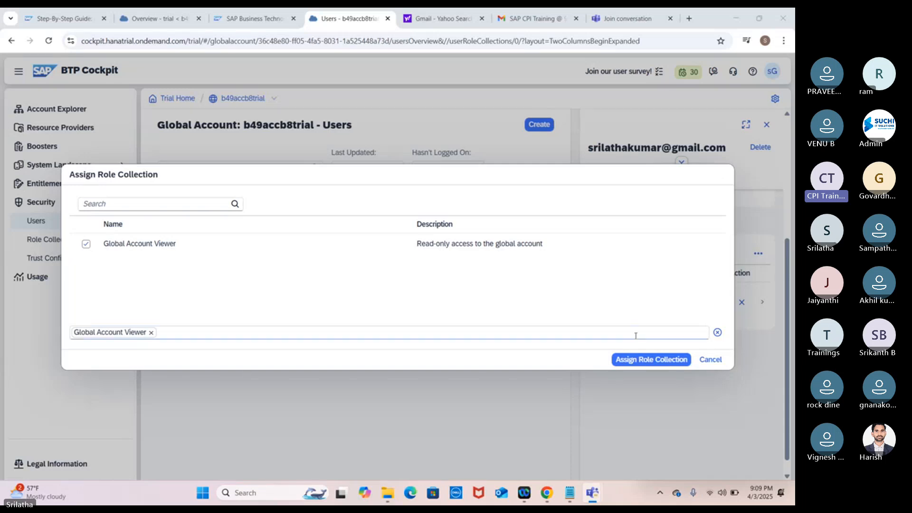
{"action": "left_click", "coordinate": [633, 361]}
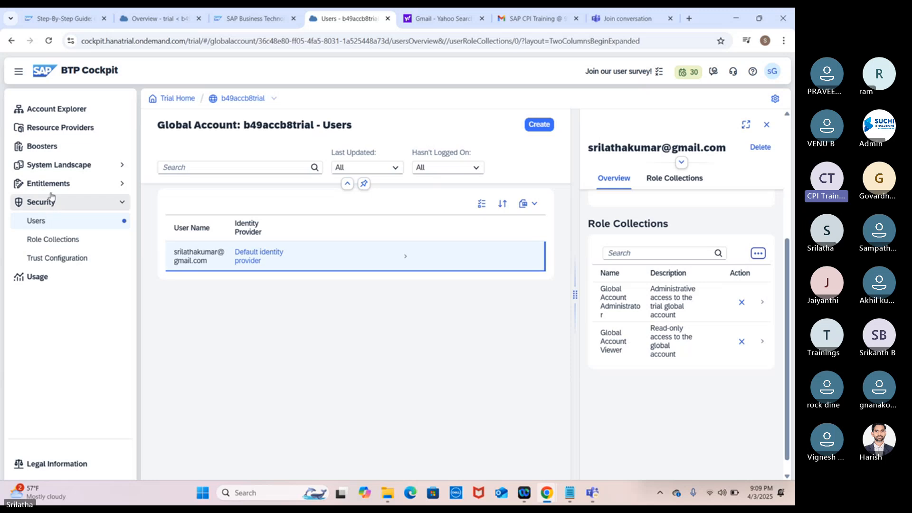
{"action": "left_click", "coordinate": [67, 111]}
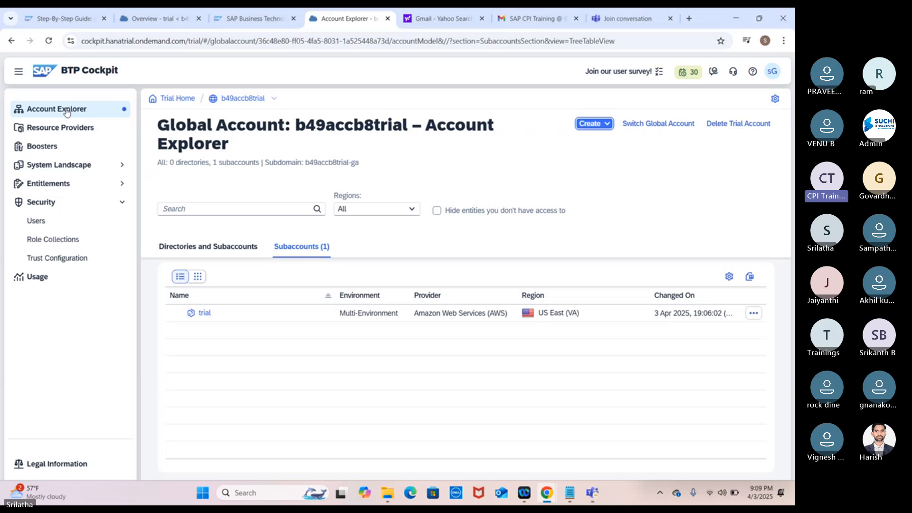
Open the trial subaccount from Account Explorer and show its Users page with the single user
{"action": "left_click", "coordinate": [240, 315]}
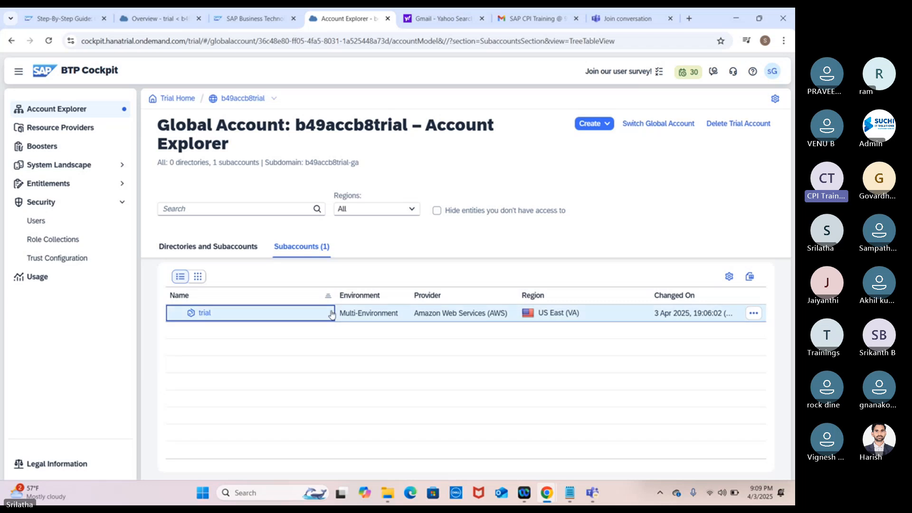
{"action": "left_click", "coordinate": [205, 315]}
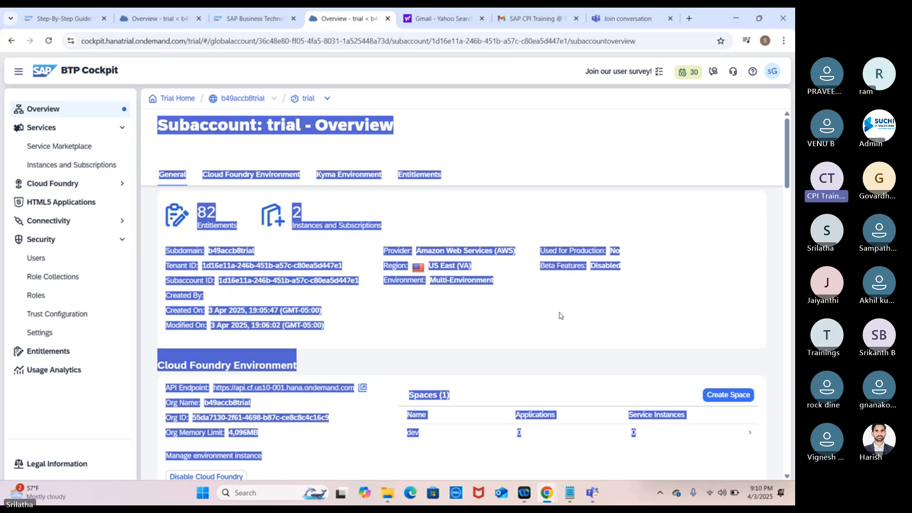
{"action": "left_click", "coordinate": [561, 316]}
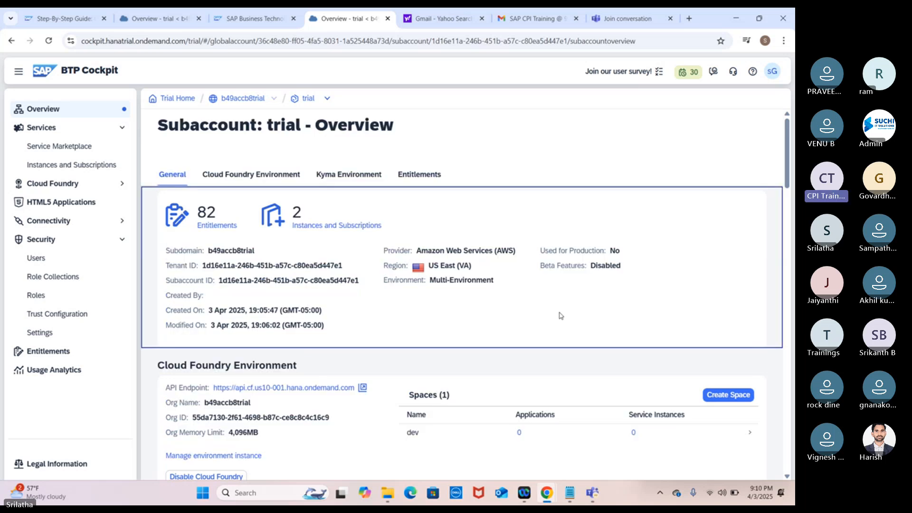
{"action": "left_click", "coordinate": [53, 265]}
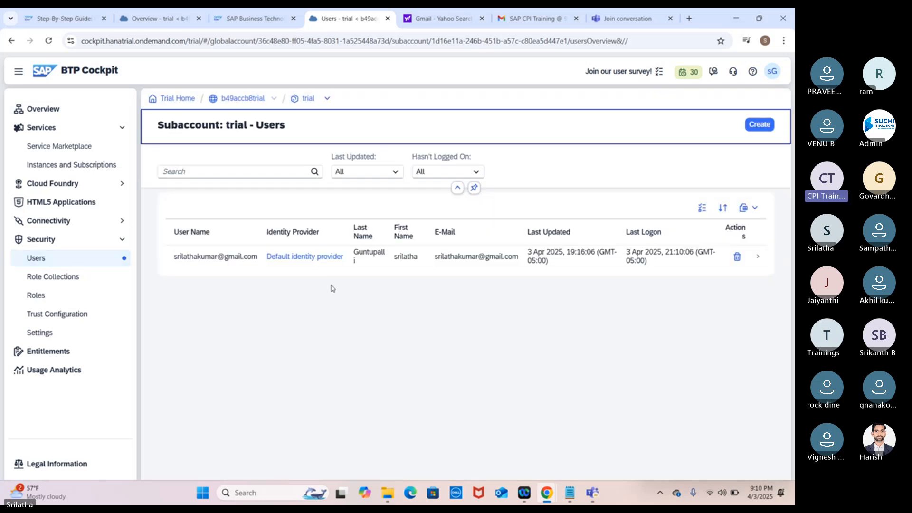
Open the user's Assign Role Collection dialog and tick the three Business_Application_Studio collections and Cloud Connector Administrator
{"action": "left_click", "coordinate": [757, 256]}
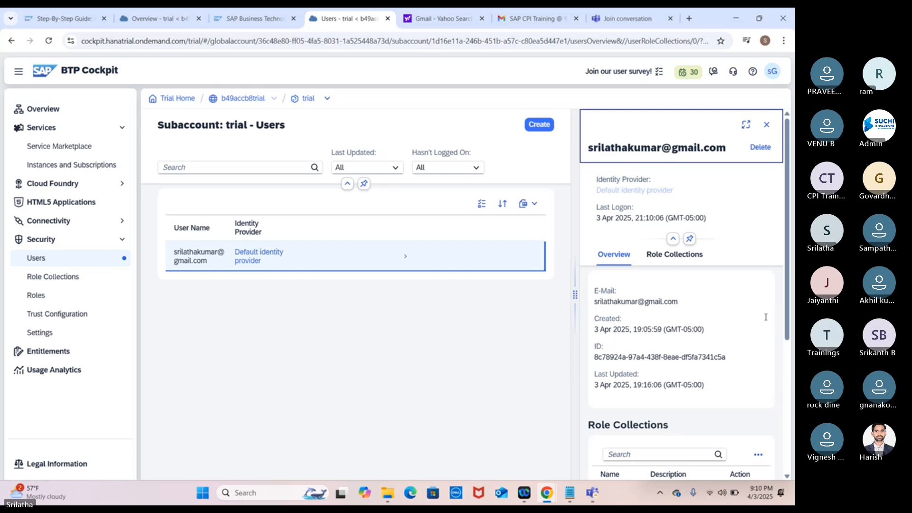
{"action": "left_click", "coordinate": [684, 255]}
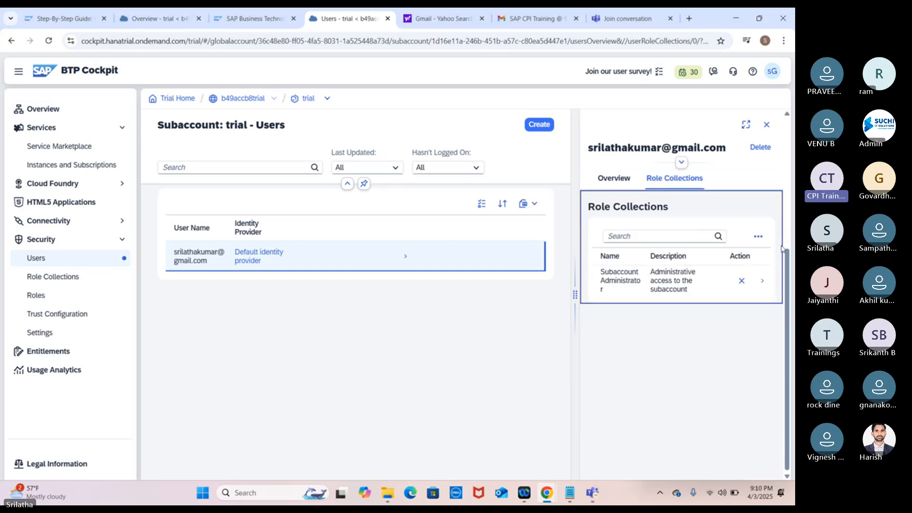
{"action": "left_click", "coordinate": [758, 237]}
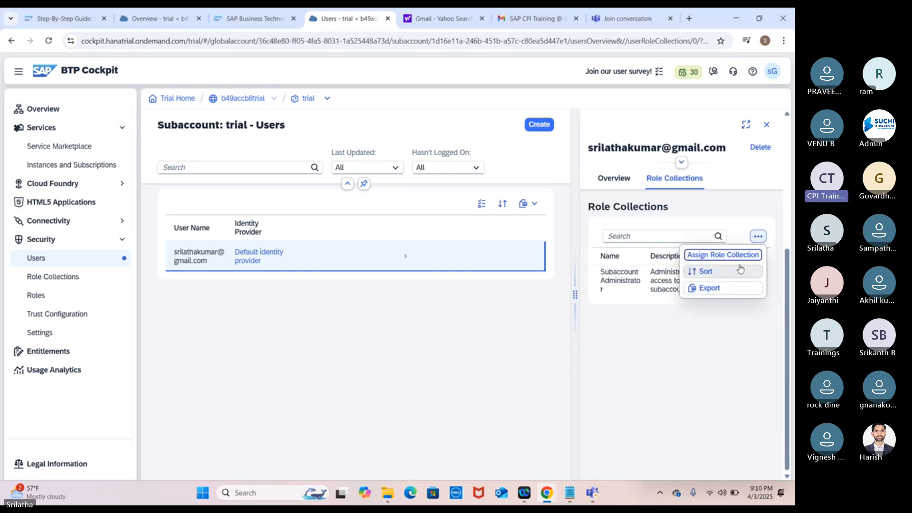
{"action": "left_click", "coordinate": [740, 254]}
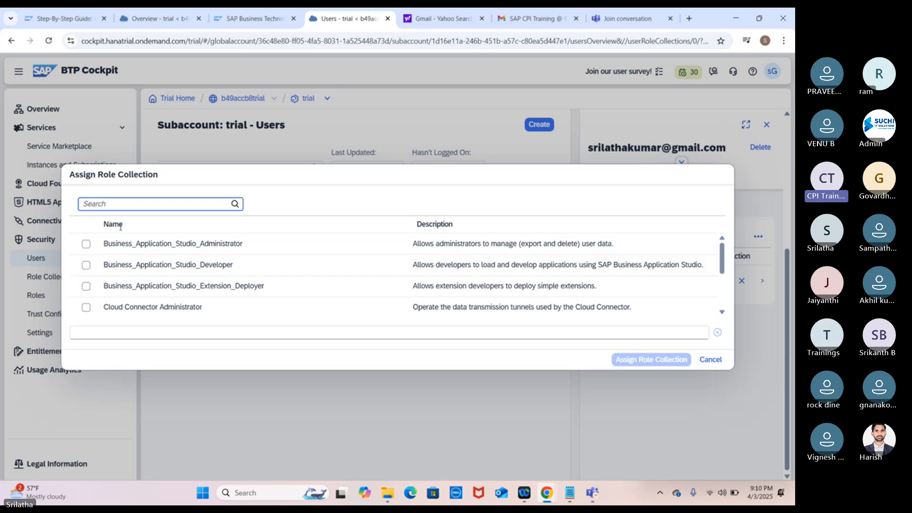
{"action": "left_click", "coordinate": [86, 244]}
{"action": "left_click", "coordinate": [86, 265]}
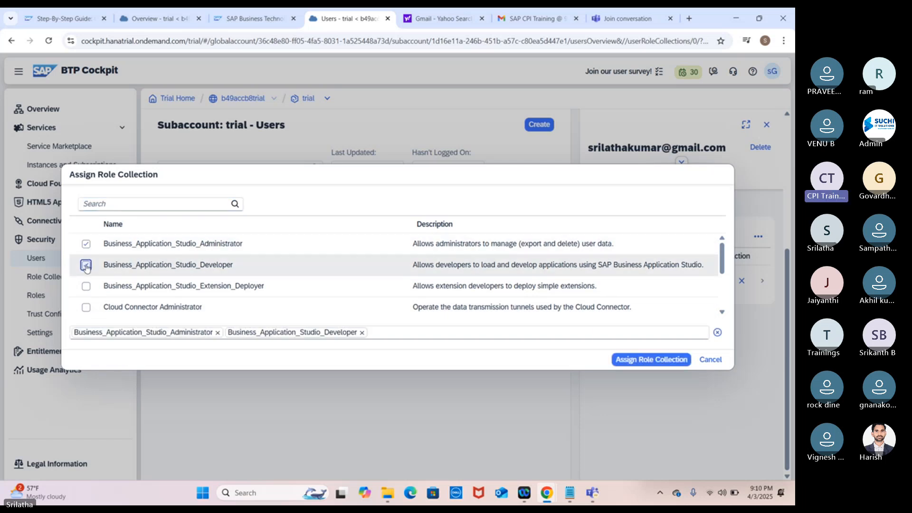
{"action": "left_click", "coordinate": [86, 286]}
{"action": "left_click", "coordinate": [86, 307]}
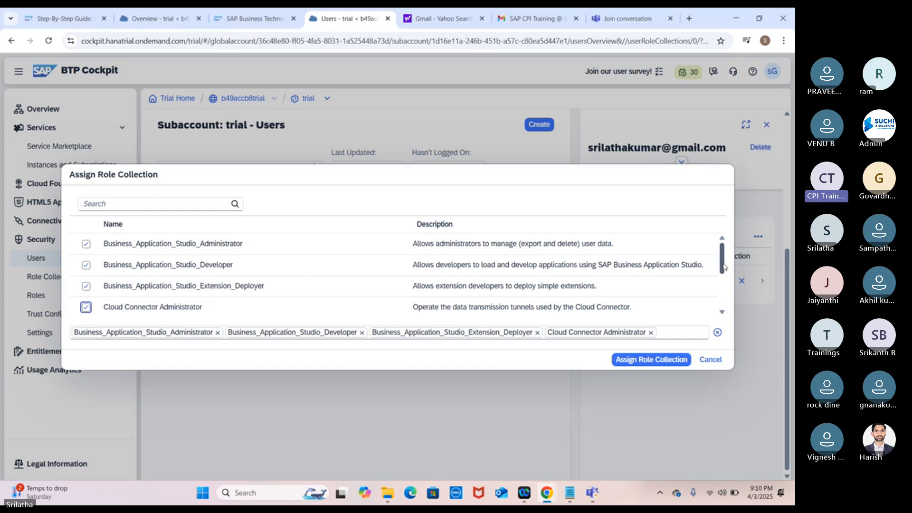
Tick Connectivity and Destination, Destination, Subaccount Service Administrator and Subaccount Viewer, then assign all eight
{"action": "mouse_move", "coordinate": [723, 264]}
{"action": "left_mouse_down"}
{"action": "mouse_move", "coordinate": [721, 301]}
{"action": "mouse_move", "coordinate": [717, 279]}
{"action": "left_mouse_up"}
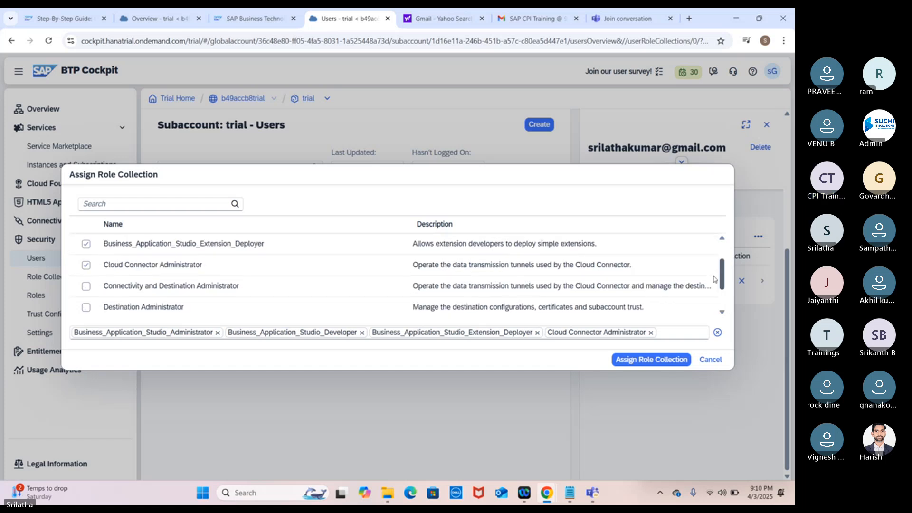
{"action": "left_click", "coordinate": [90, 287]}
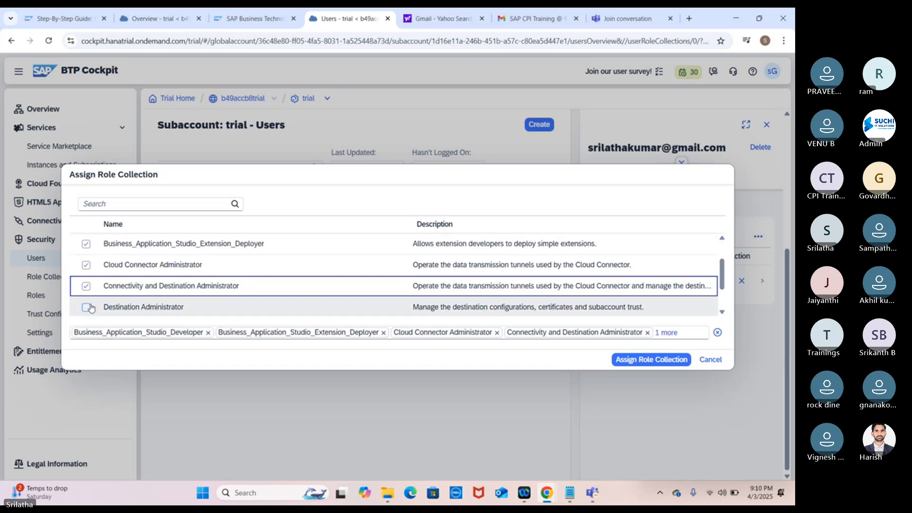
{"action": "left_click", "coordinate": [87, 308]}
{"action": "scroll", "coordinate": [240, 301], "scroll_direction": "down", "scroll_amount": 2}
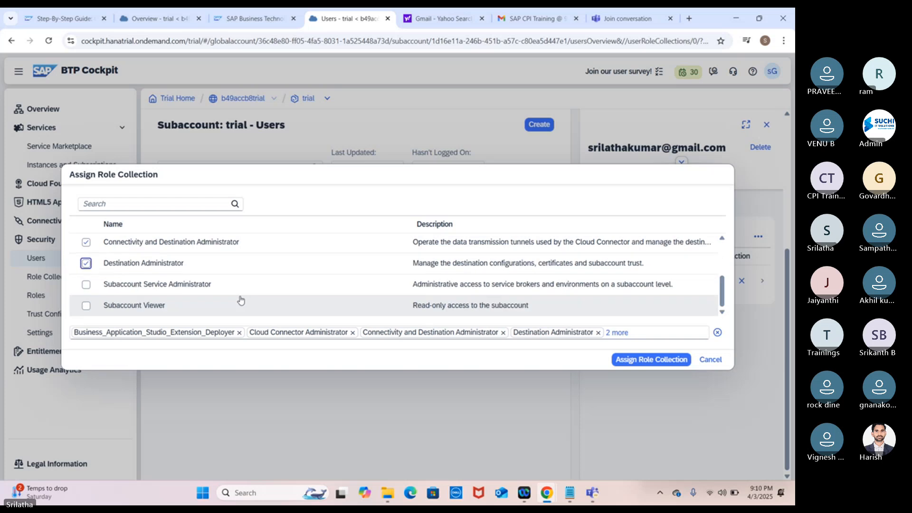
{"action": "left_click", "coordinate": [87, 285]}
{"action": "left_click", "coordinate": [90, 306]}
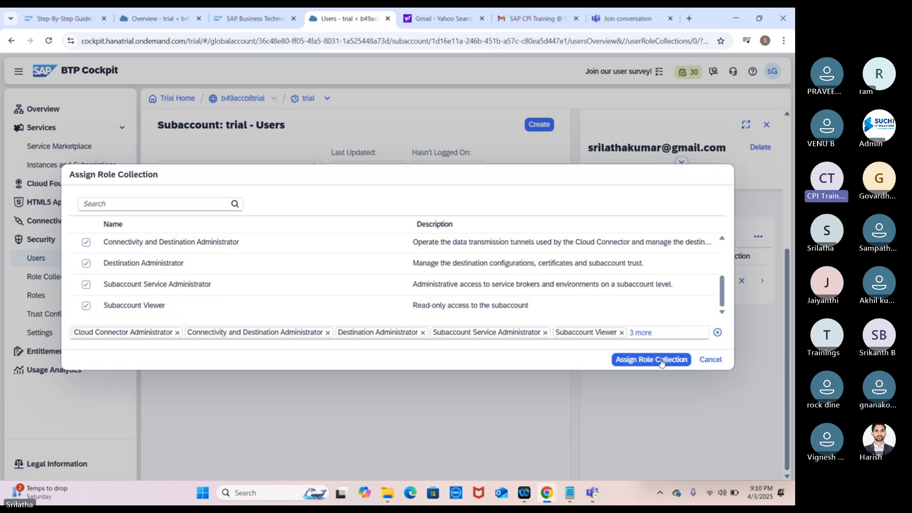
{"action": "left_click", "coordinate": [677, 360]}
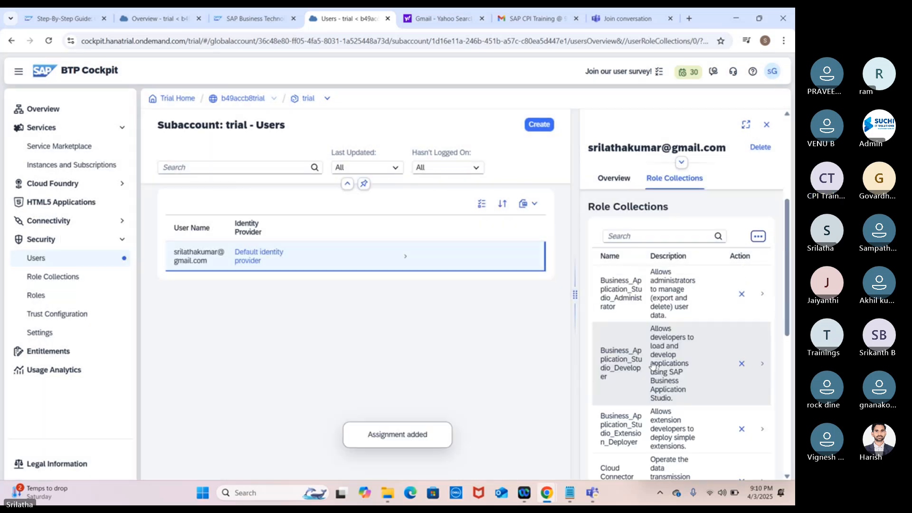
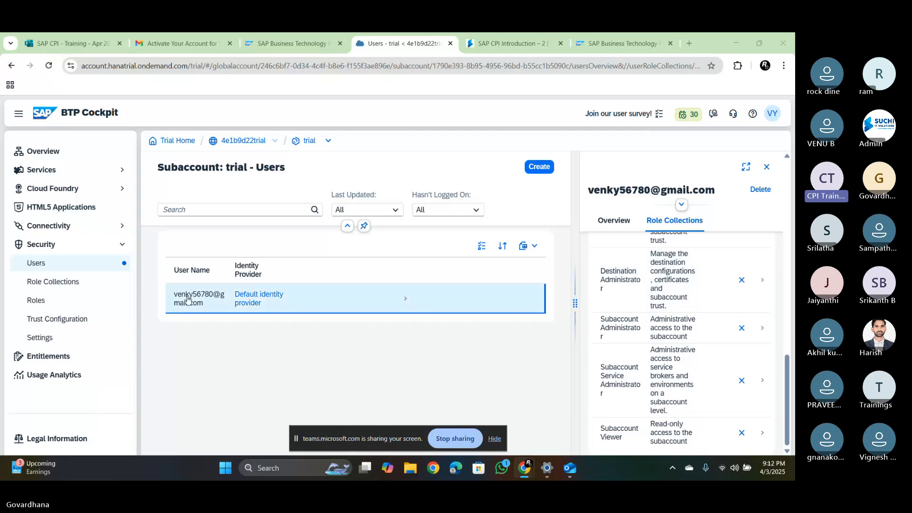
Expand Services in the trial subaccount's left navigation
{"action": "left_click", "coordinate": [71, 171]}
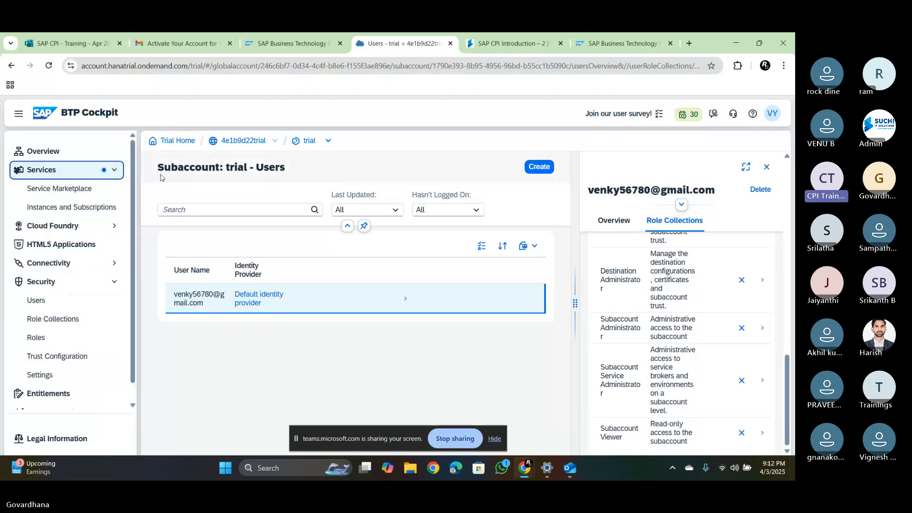
Show the Service Marketplace and browse its 50 services, starting with the AI tiles
{"action": "left_click", "coordinate": [74, 189]}
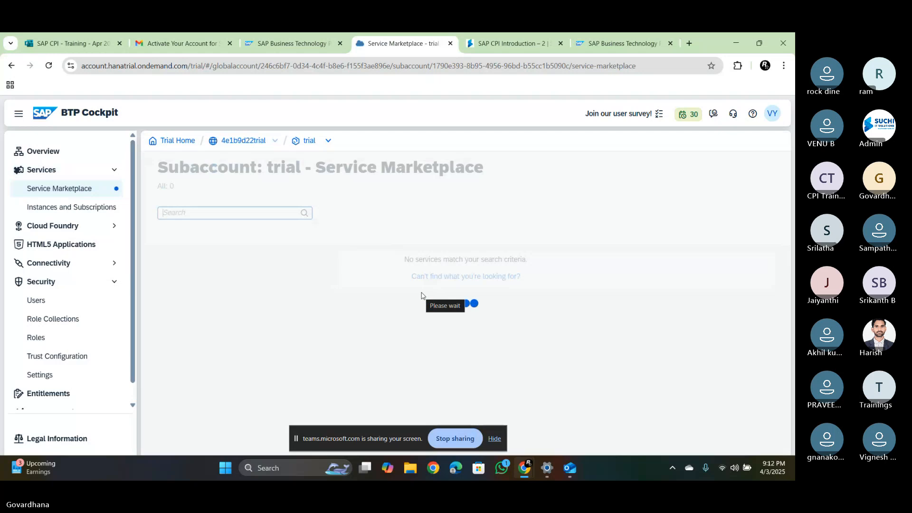
{"action": "scroll", "coordinate": [423, 297], "scroll_direction": "down", "scroll_amount": 1}
{"action": "scroll", "coordinate": [421, 300], "scroll_direction": "up", "scroll_amount": 1}
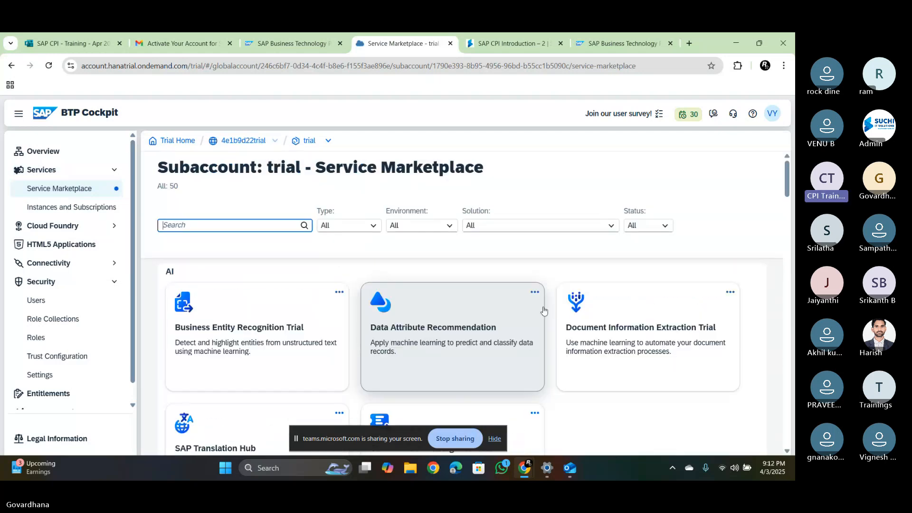
{"action": "scroll", "coordinate": [613, 426], "scroll_direction": "down", "scroll_amount": 1}
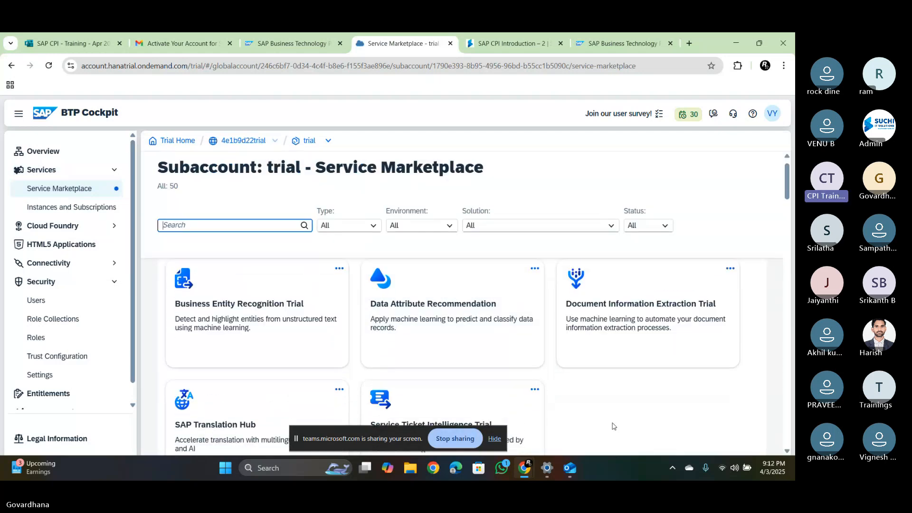
{"action": "left_click", "coordinate": [494, 439]}
{"action": "scroll", "coordinate": [632, 409], "scroll_direction": "down", "scroll_amount": 1}
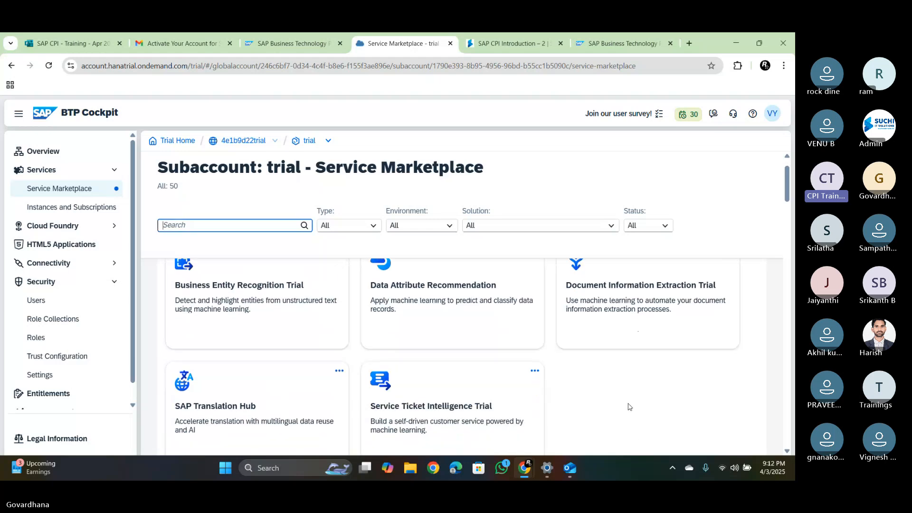
{"action": "scroll", "coordinate": [630, 407], "scroll_direction": "up", "scroll_amount": 1}
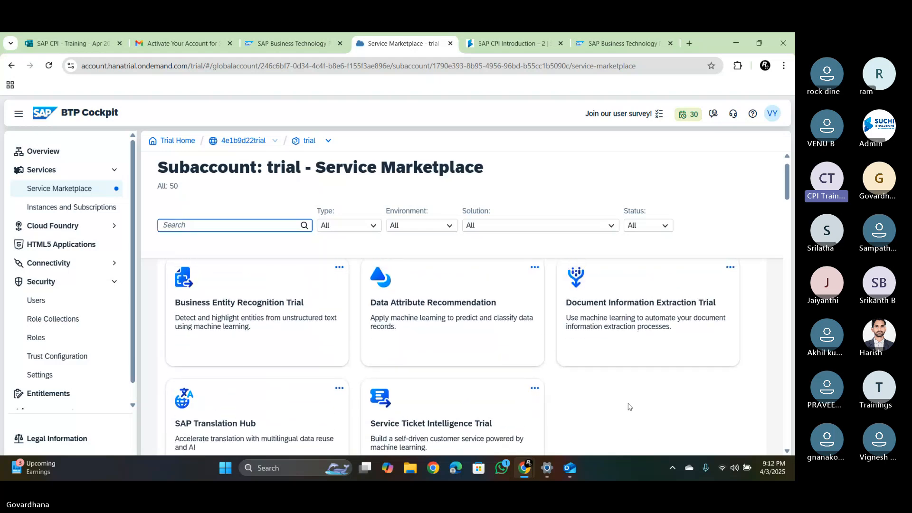
{"action": "scroll", "coordinate": [630, 407], "scroll_direction": "up", "scroll_amount": 3}
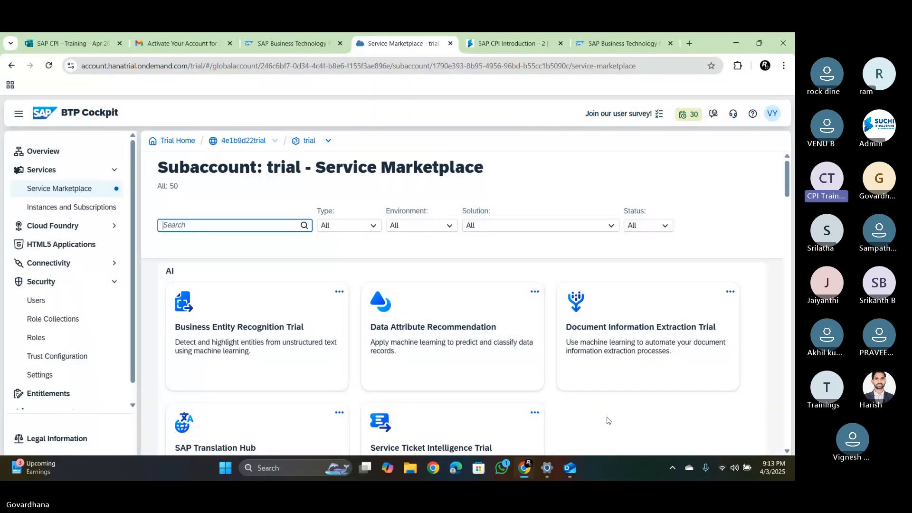
{"action": "scroll", "coordinate": [607, 421], "scroll_direction": "down", "scroll_amount": 1}
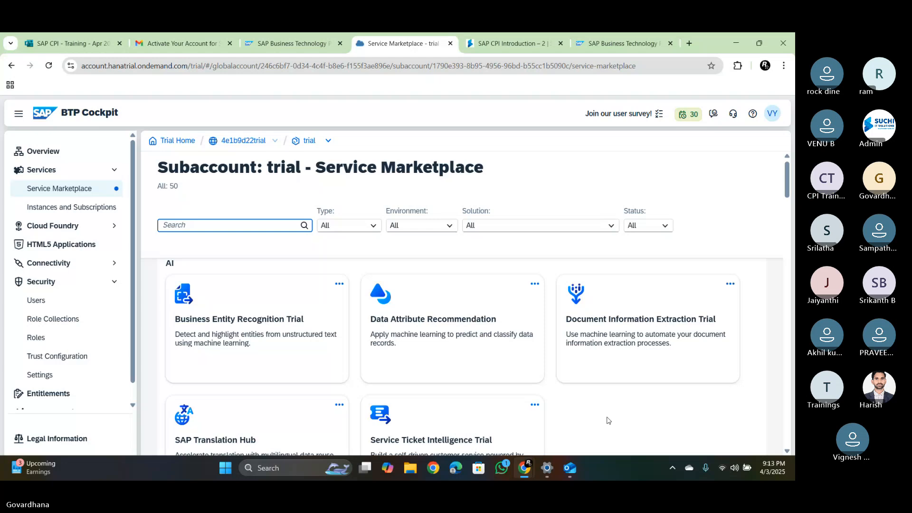
Show Instances and Subscriptions down to the Cloud Foundry environment with Created status
{"action": "left_click", "coordinate": [79, 205]}
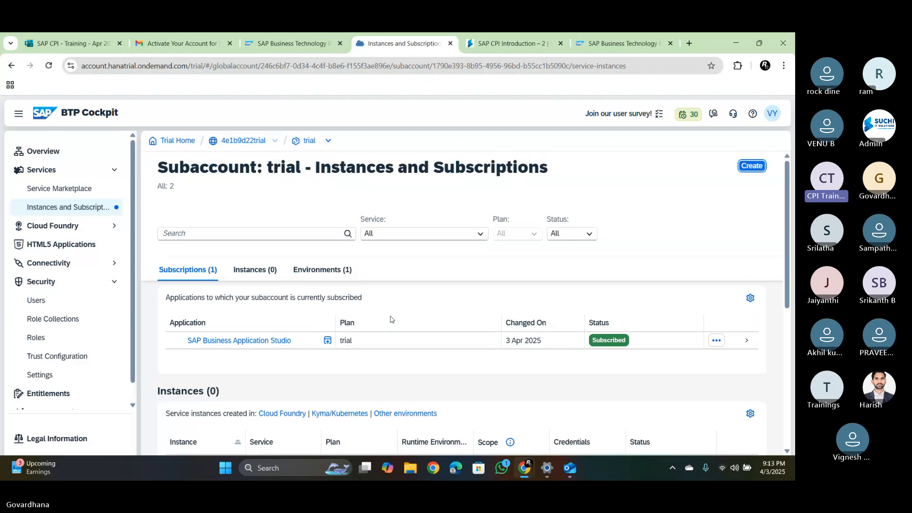
{"action": "scroll", "coordinate": [432, 382], "scroll_direction": "down", "scroll_amount": 1}
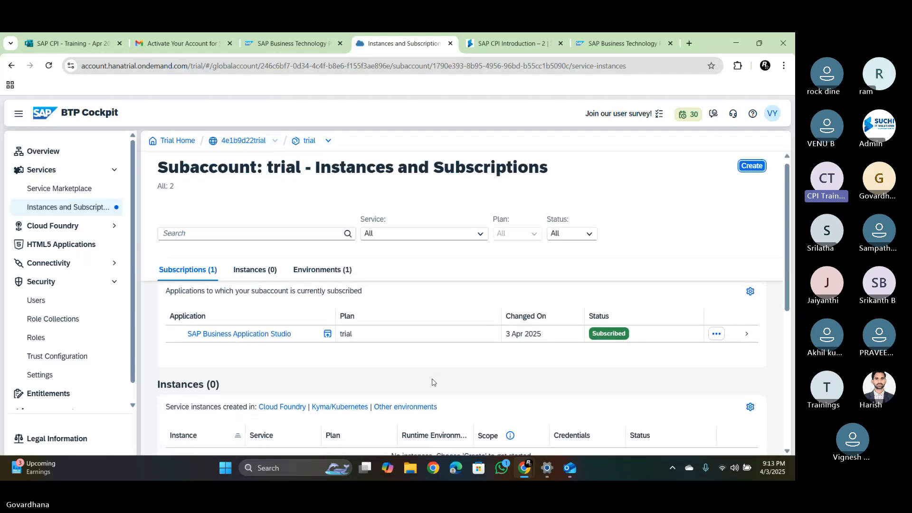
{"action": "scroll", "coordinate": [433, 383], "scroll_direction": "down", "scroll_amount": 5}
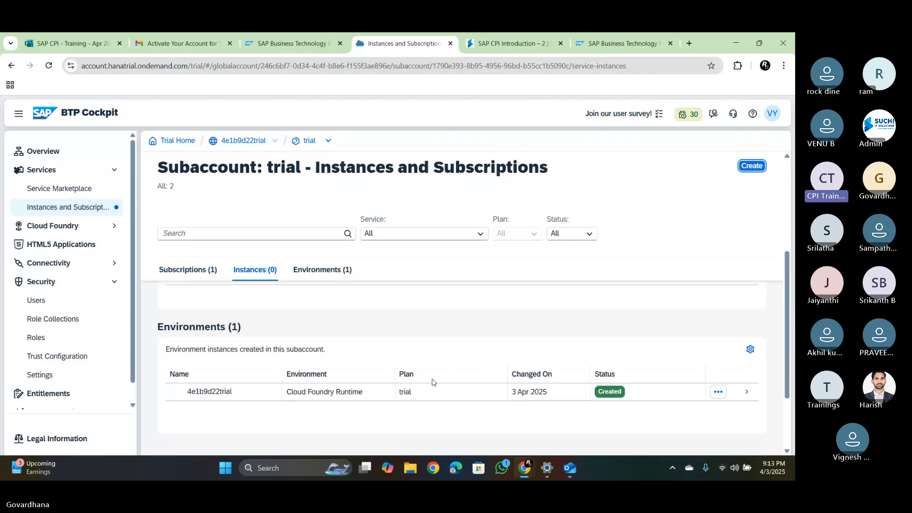
{"action": "scroll", "coordinate": [432, 383], "scroll_direction": "down", "scroll_amount": 1}
{"action": "scroll", "coordinate": [432, 382], "scroll_direction": "down", "scroll_amount": 1}
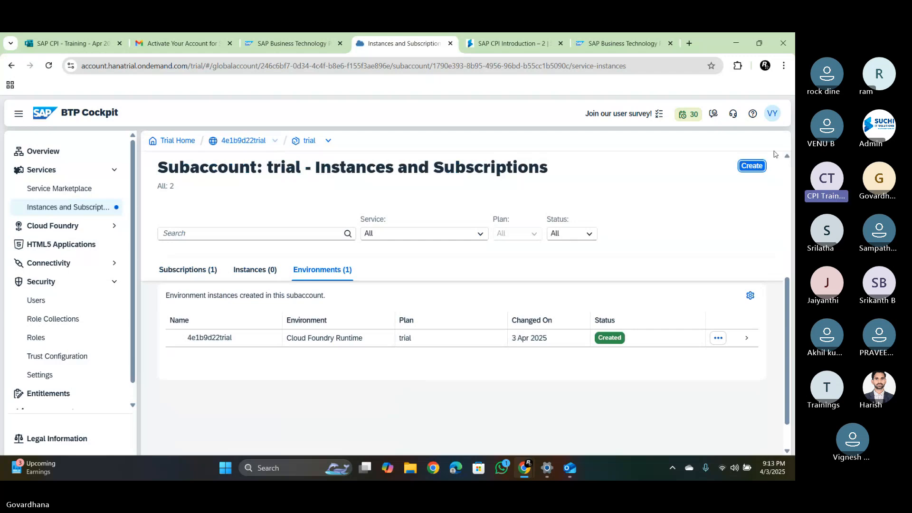
Start a new service instance and search its Service list for SAP Process Integration Runtime
{"action": "left_click", "coordinate": [751, 167]}
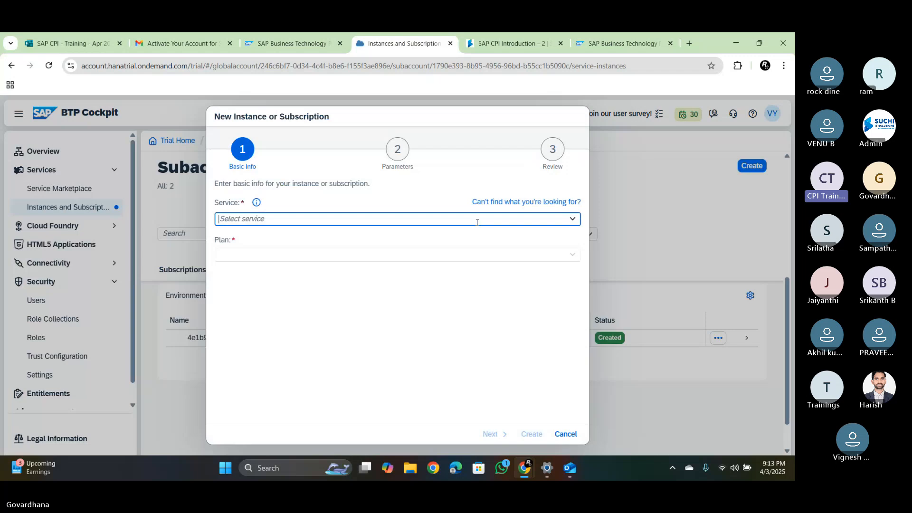
{"action": "left_click", "coordinate": [573, 220]}
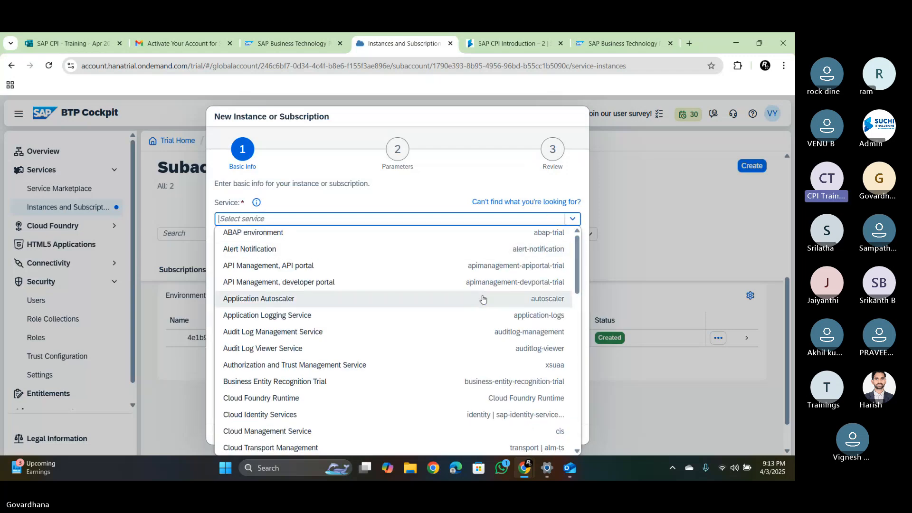
{"action": "scroll", "coordinate": [482, 298], "scroll_direction": "down", "scroll_amount": 3}
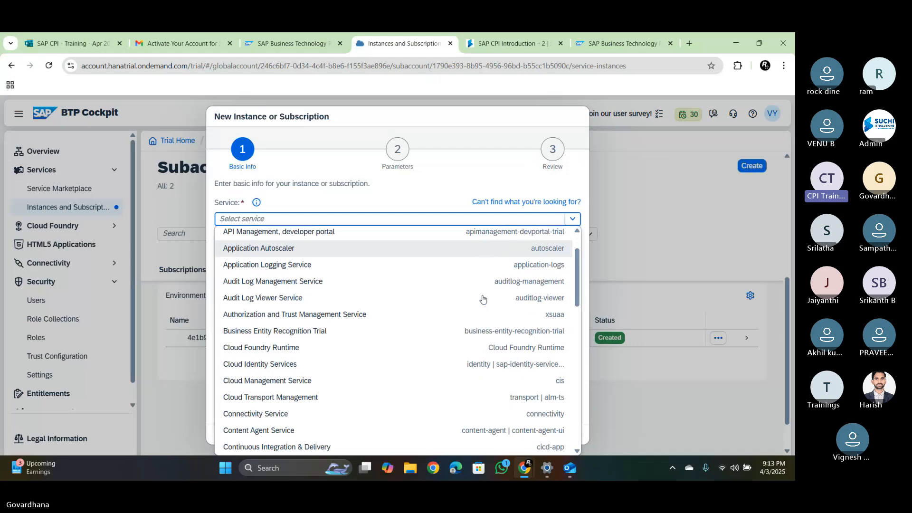
{"action": "scroll", "coordinate": [483, 299], "scroll_direction": "down", "scroll_amount": 2}
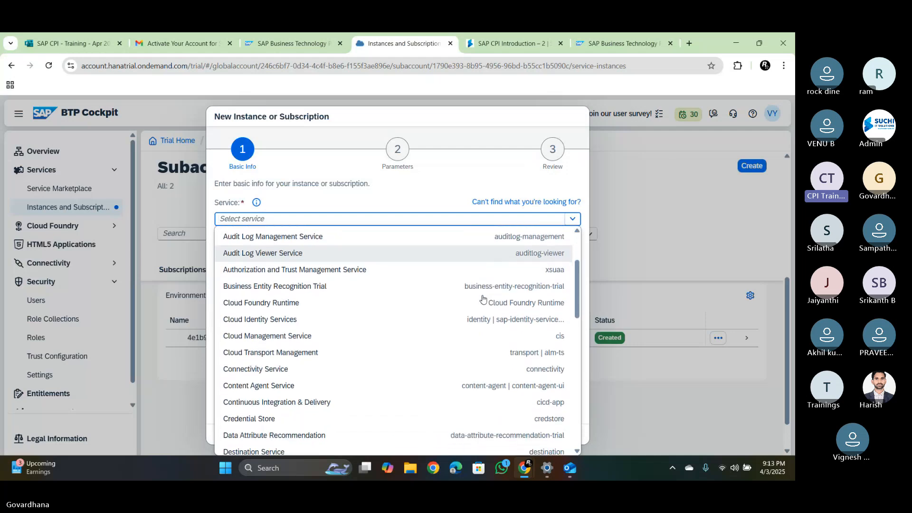
{"action": "scroll", "coordinate": [482, 299], "scroll_direction": "down", "scroll_amount": 1}
{"action": "scroll", "coordinate": [483, 299], "scroll_direction": "up", "scroll_amount": 6}
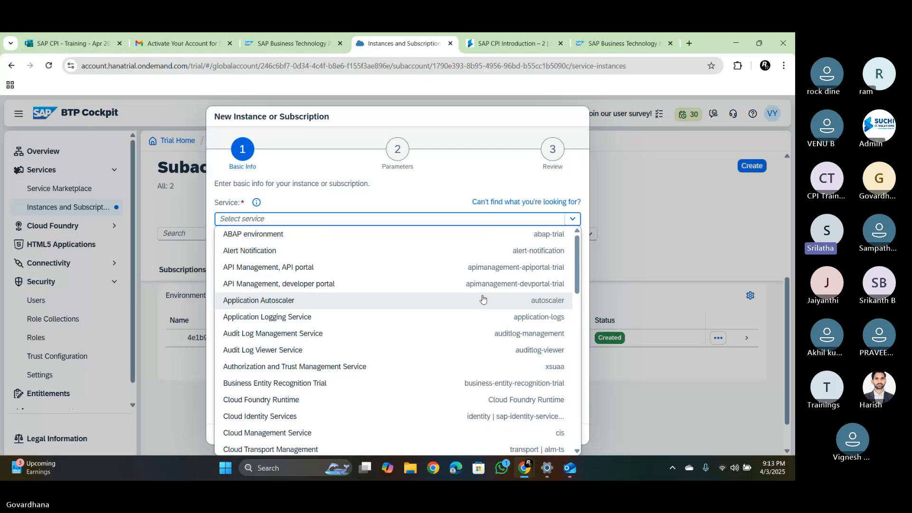
{"action": "scroll", "coordinate": [482, 299], "scroll_direction": "down", "scroll_amount": 1}
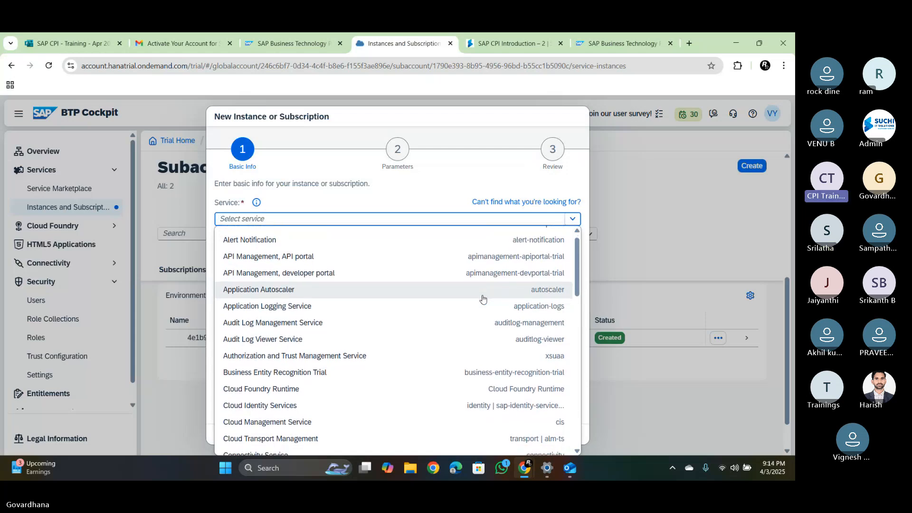
{"action": "scroll", "coordinate": [483, 299], "scroll_direction": "down", "scroll_amount": 1}
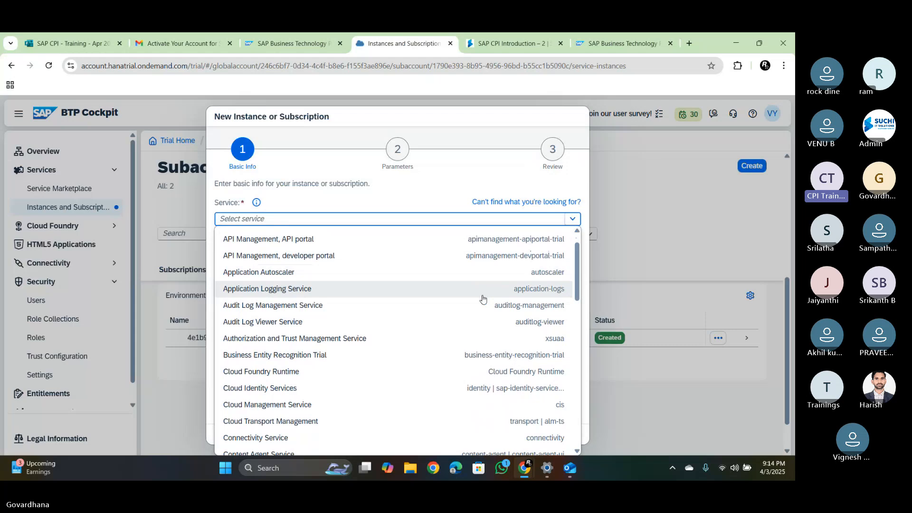
{"action": "scroll", "coordinate": [483, 299], "scroll_direction": "down", "scroll_amount": 1}
{"action": "scroll", "coordinate": [483, 299], "scroll_direction": "down", "scroll_amount": 1}
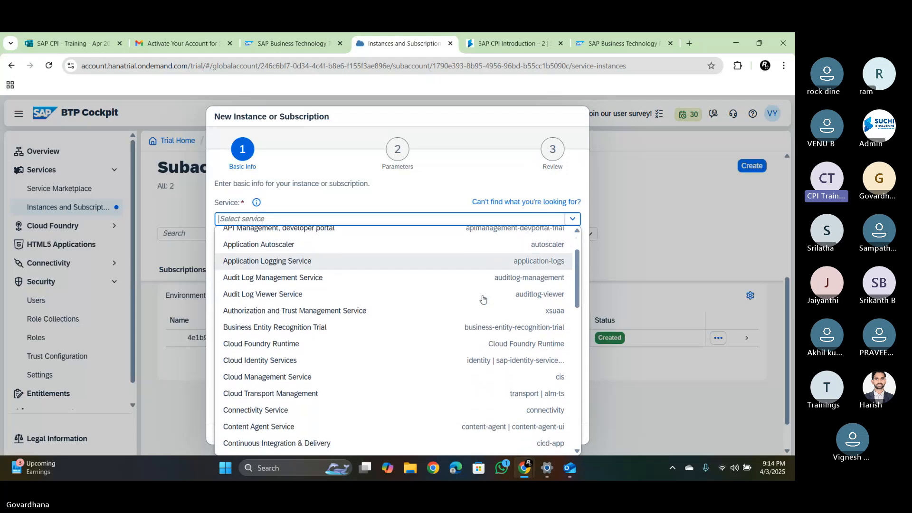
{"action": "scroll", "coordinate": [483, 298], "scroll_direction": "up", "scroll_amount": 3}
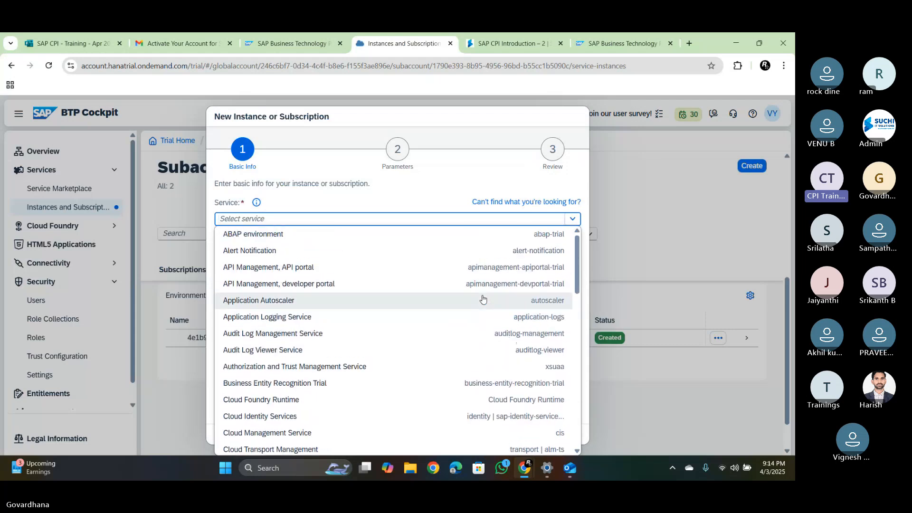
{"action": "scroll", "coordinate": [483, 298], "scroll_direction": "down", "scroll_amount": 3}
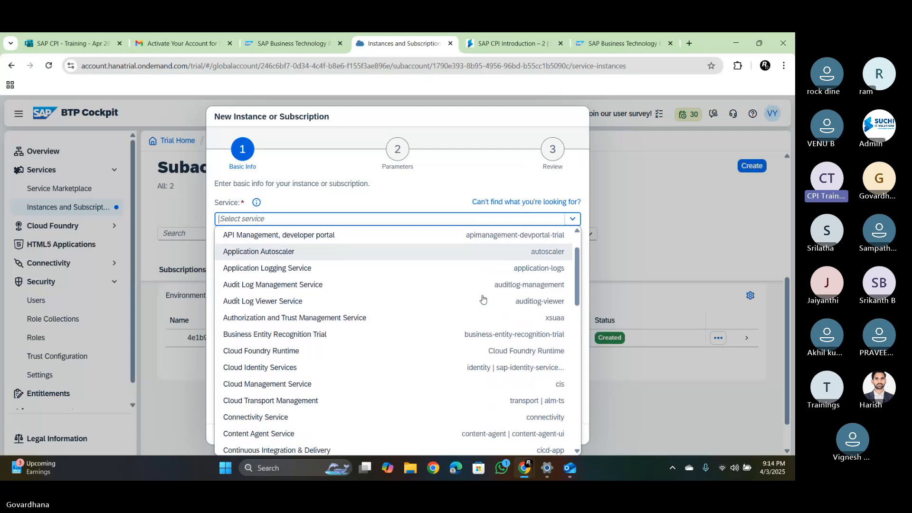
{"action": "scroll", "coordinate": [483, 299], "scroll_direction": "up", "scroll_amount": 3}
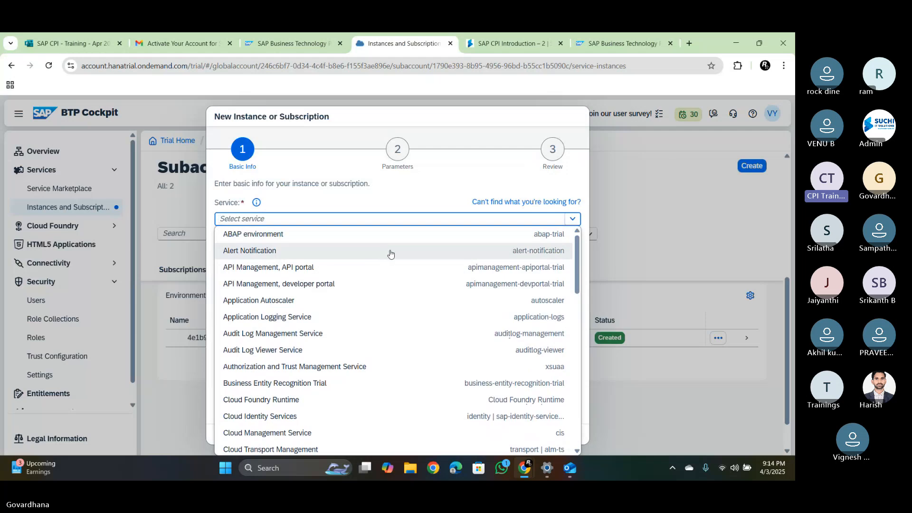
{"action": "scroll", "coordinate": [390, 254], "scroll_direction": "down", "scroll_amount": 1}
{"action": "scroll", "coordinate": [391, 254], "scroll_direction": "up", "scroll_amount": 1}
{"action": "scroll", "coordinate": [390, 254], "scroll_direction": "down", "scroll_amount": 1}
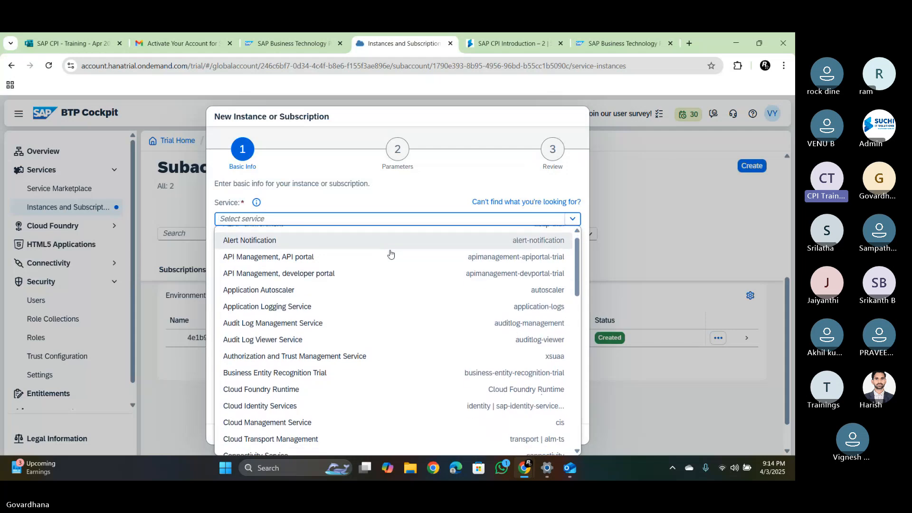
{"action": "scroll", "coordinate": [391, 254], "scroll_direction": "down", "scroll_amount": 2}
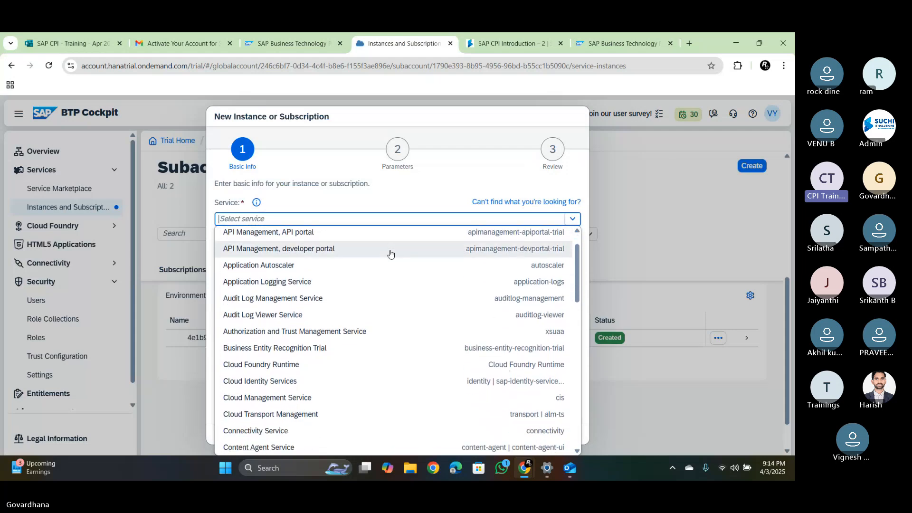
{"action": "scroll", "coordinate": [391, 254], "scroll_direction": "down", "scroll_amount": 5}
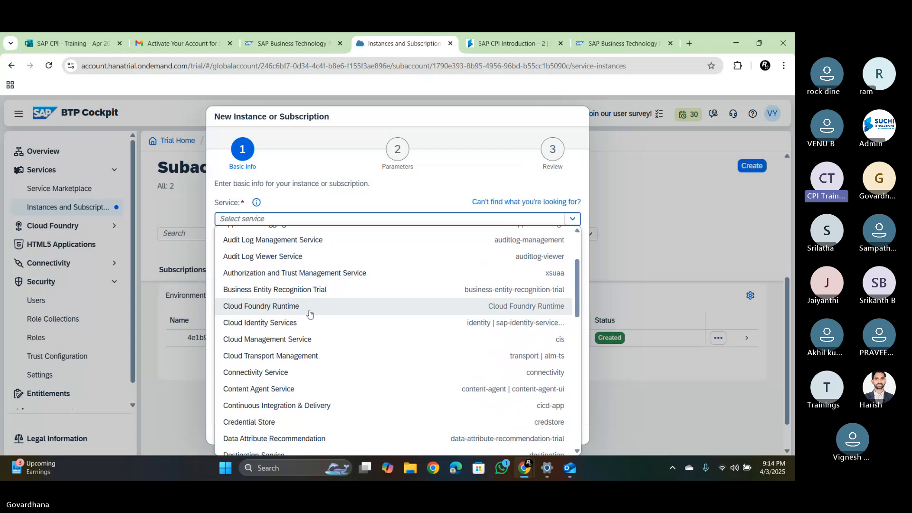
{"action": "scroll", "coordinate": [310, 338], "scroll_direction": "down", "scroll_amount": 3}
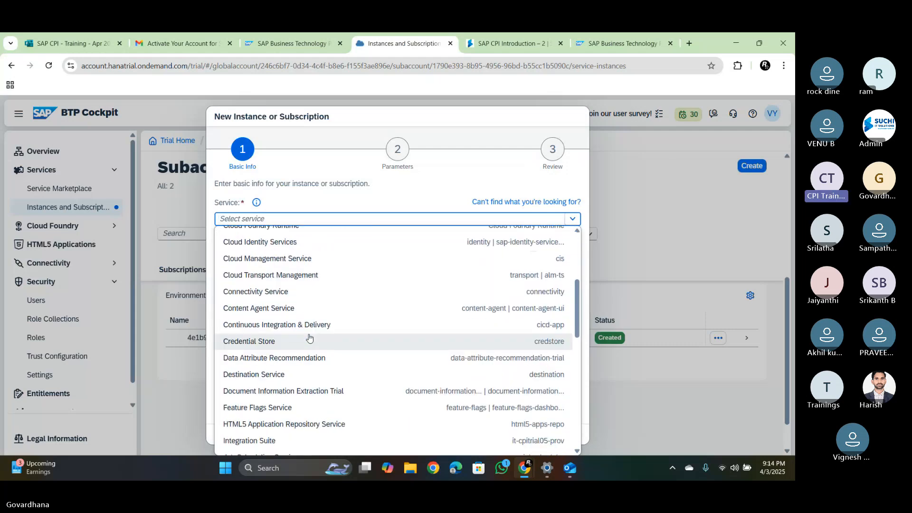
{"action": "scroll", "coordinate": [309, 339], "scroll_direction": "down", "scroll_amount": 2}
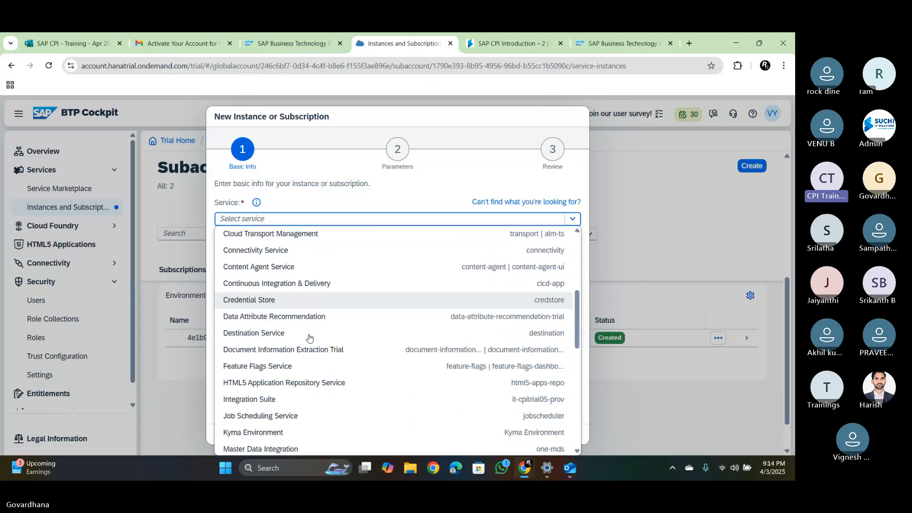
{"action": "scroll", "coordinate": [310, 339], "scroll_direction": "down", "scroll_amount": 6}
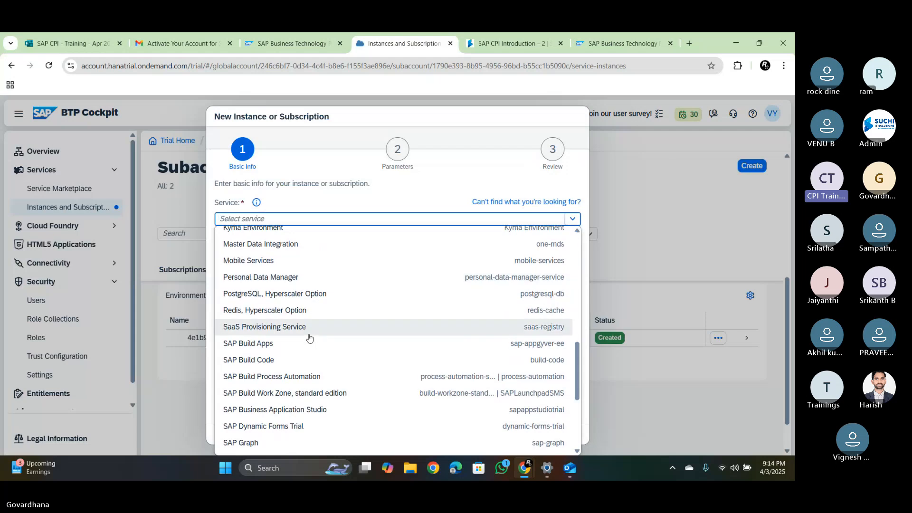
{"action": "scroll", "coordinate": [310, 338], "scroll_direction": "down", "scroll_amount": 5}
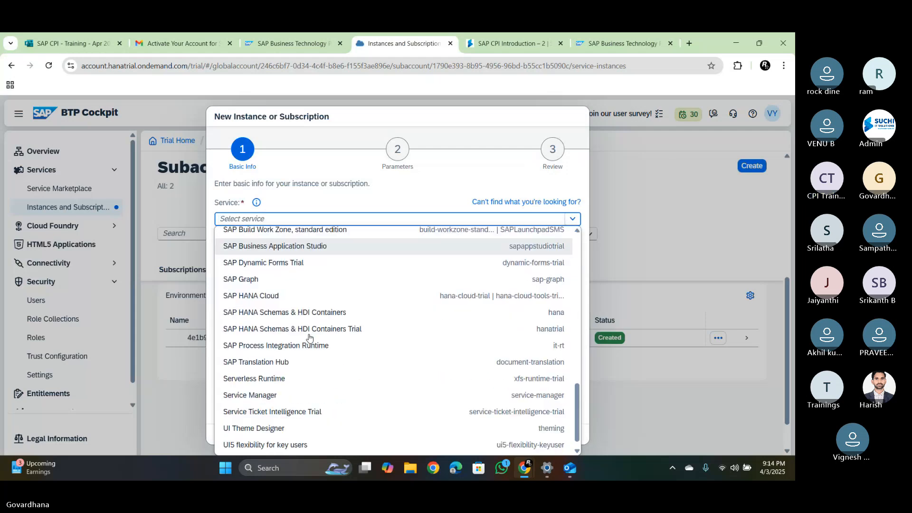
{"action": "scroll", "coordinate": [309, 293], "scroll_direction": "up", "scroll_amount": 1}
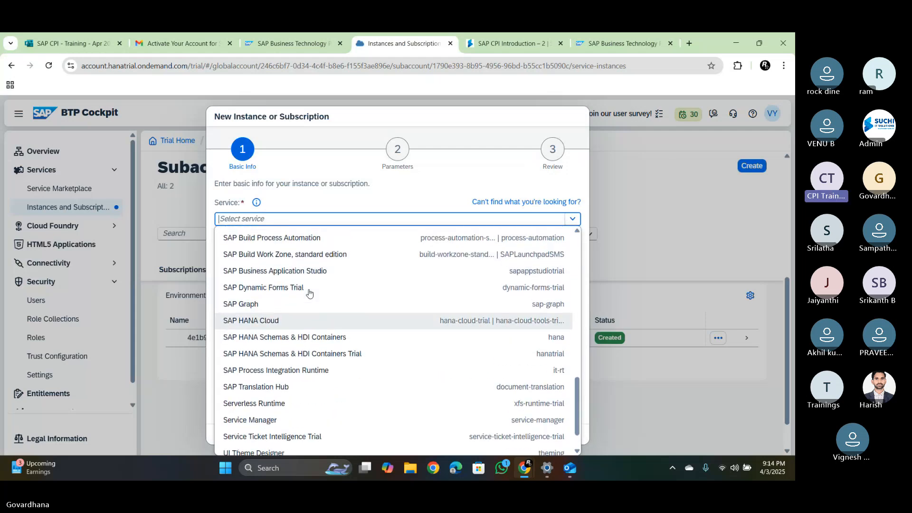
{"action": "scroll", "coordinate": [310, 293], "scroll_direction": "up", "scroll_amount": 1}
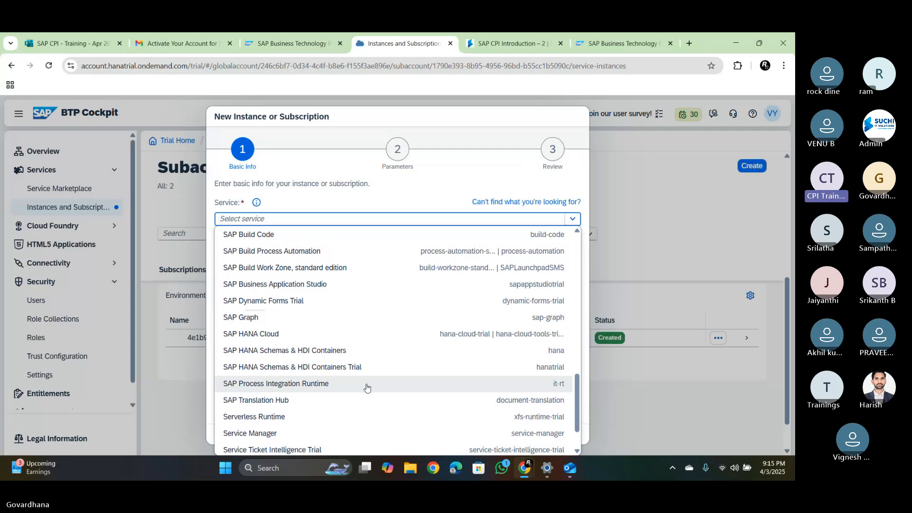
Select SAP Process Integration Runtime and list its plans, api and integration-flow
{"action": "left_click", "coordinate": [367, 386]}
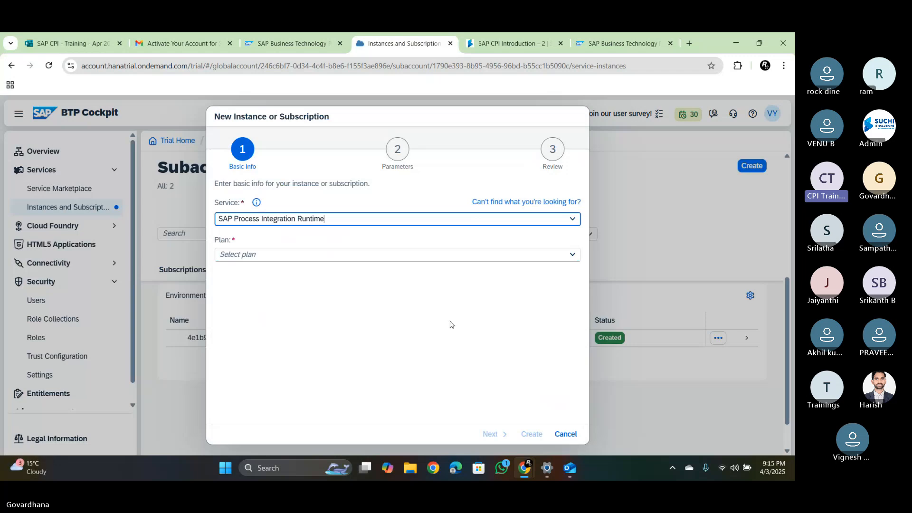
{"action": "left_click", "coordinate": [574, 254]}
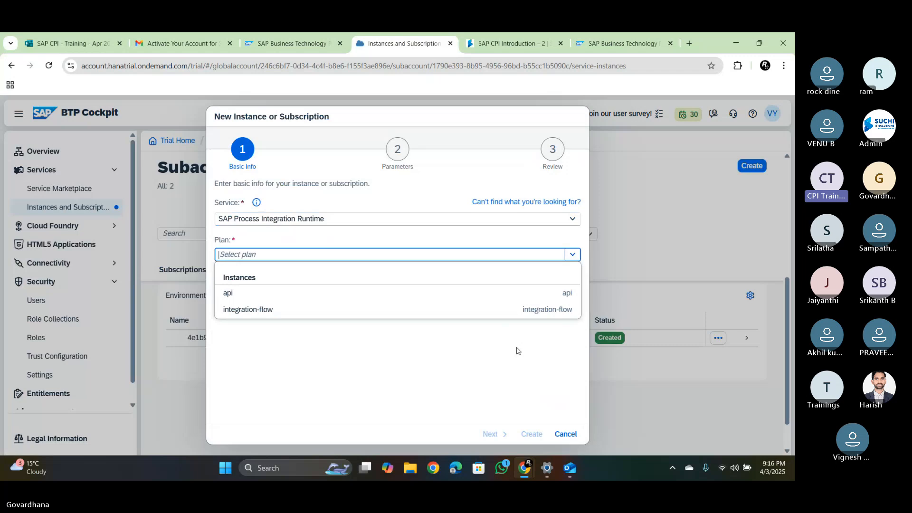
Pick the integration-flow plan, then cancel the unfinished New Instance wizard
{"action": "left_click", "coordinate": [504, 310]}
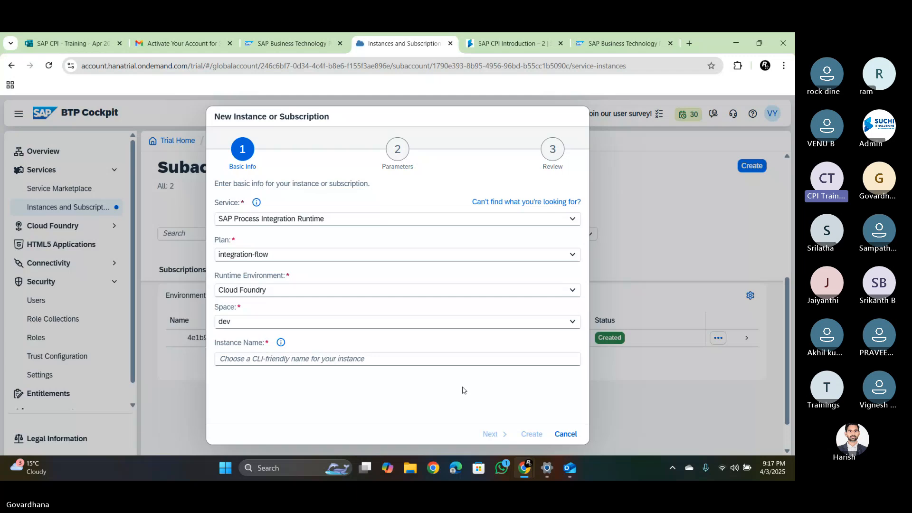
{"action": "left_click", "coordinate": [341, 359]}
{"action": "left_click", "coordinate": [567, 435]}
Confirm discarding the wizard, restart it and scroll the services to SAP Process Integration Runtime
{"action": "left_click", "coordinate": [407, 299]}
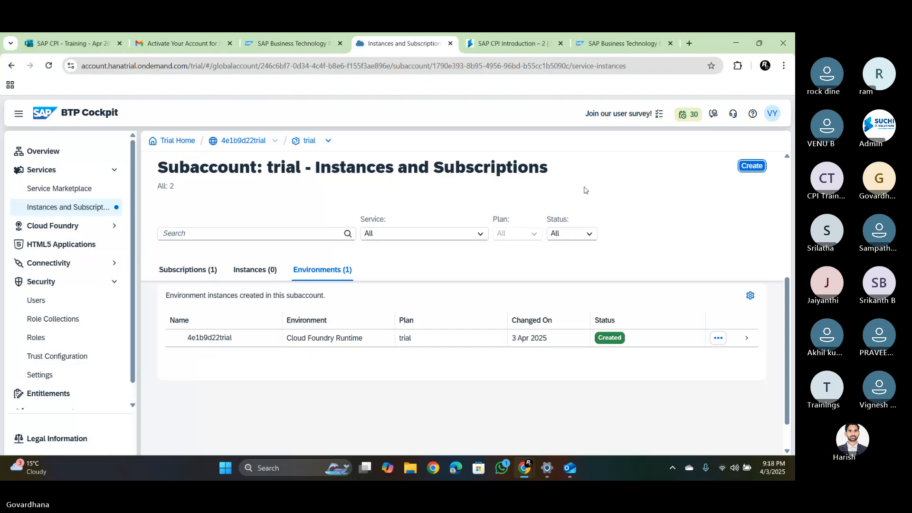
{"action": "left_click", "coordinate": [753, 167]}
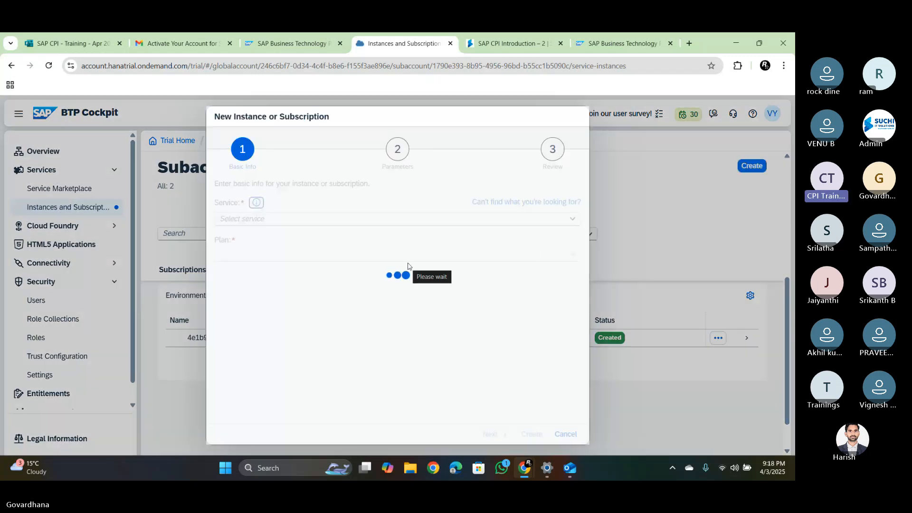
{"action": "left_click", "coordinate": [560, 219]}
{"action": "scroll", "coordinate": [420, 359], "scroll_direction": "down", "scroll_amount": 4}
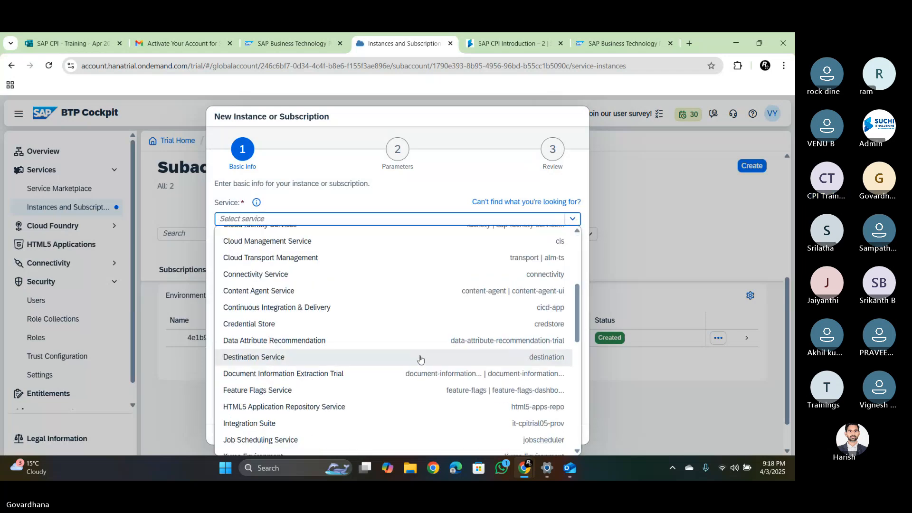
{"action": "scroll", "coordinate": [420, 359], "scroll_direction": "down", "scroll_amount": 6}
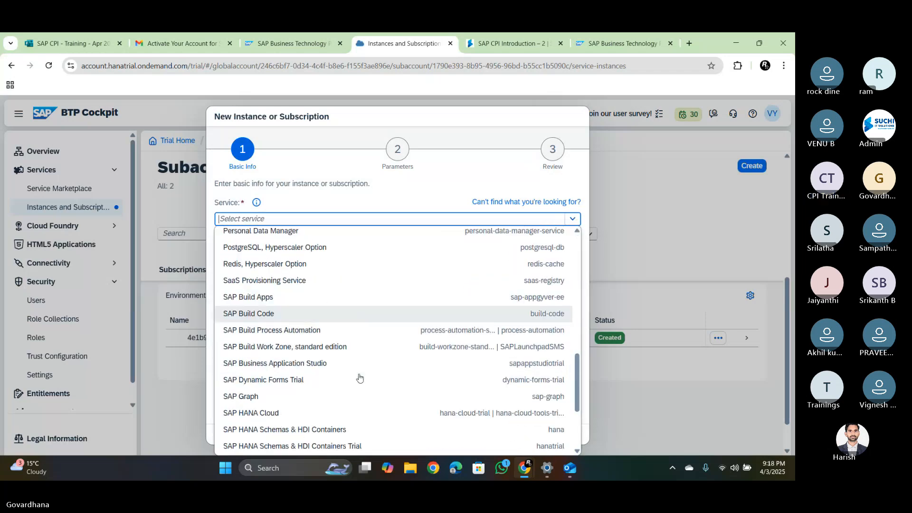
{"action": "scroll", "coordinate": [360, 378], "scroll_direction": "down", "scroll_amount": 1}
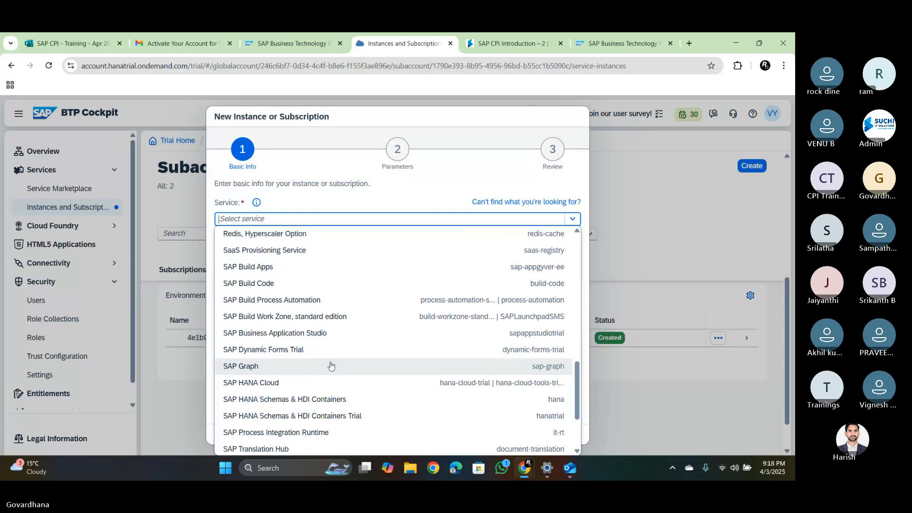
{"action": "scroll", "coordinate": [326, 359], "scroll_direction": "down", "scroll_amount": 1}
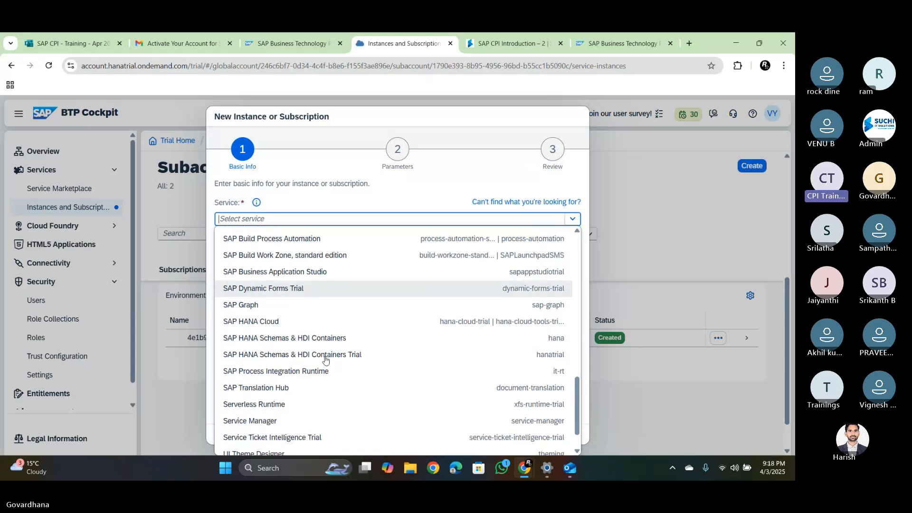
{"action": "scroll", "coordinate": [326, 360], "scroll_direction": "up", "scroll_amount": 1}
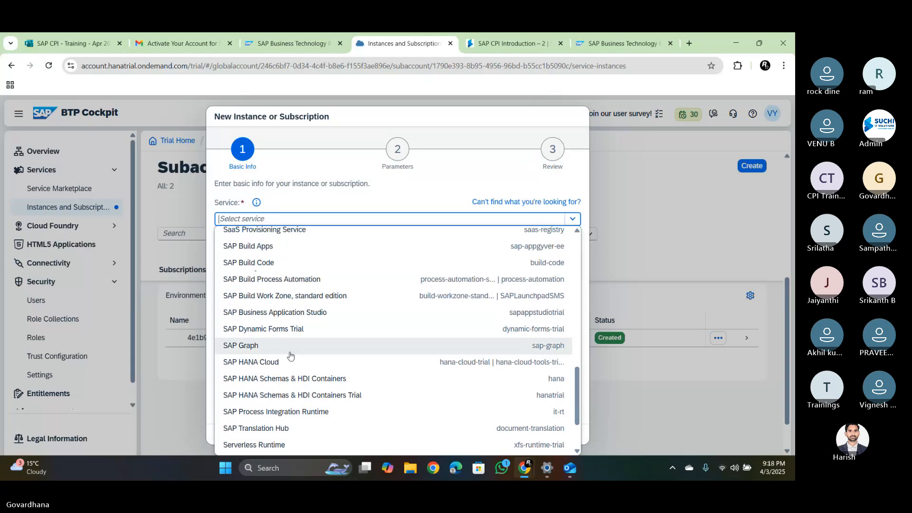
Select SAP Process Integration Runtime with the integration-flow plan, Cloud Foundry runtime and dev space
{"action": "left_click", "coordinate": [272, 412]}
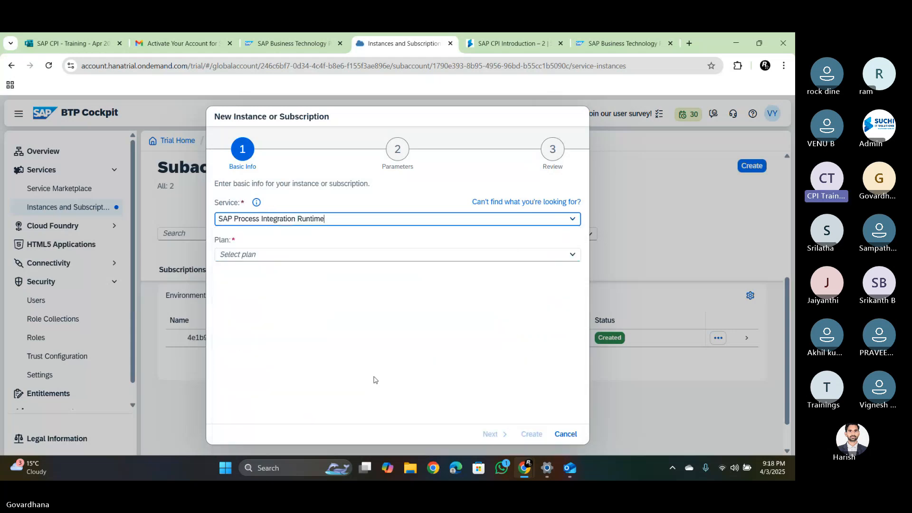
{"action": "left_click", "coordinate": [571, 257]}
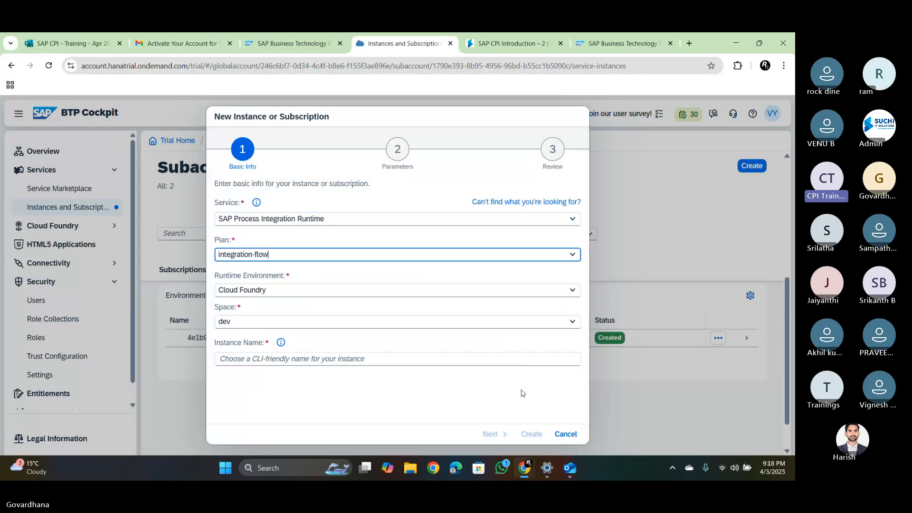
{"action": "left_click", "coordinate": [385, 359]}
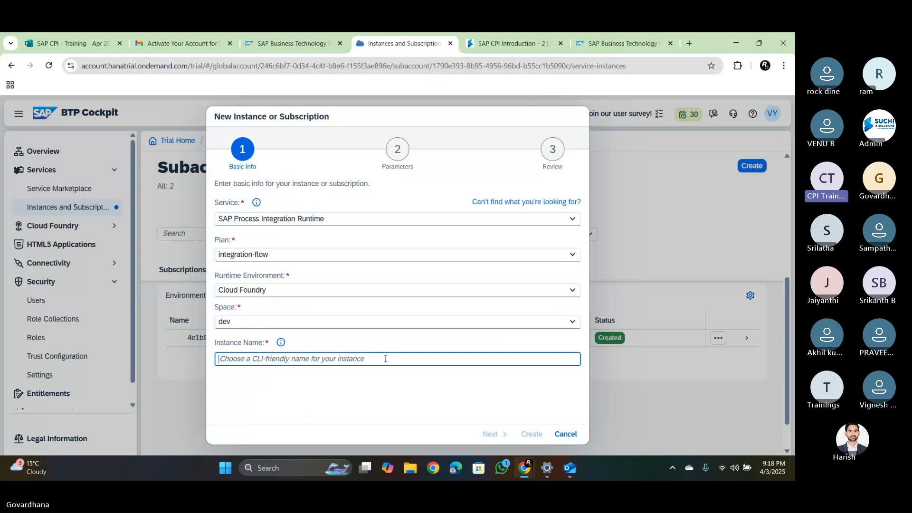
Name the instance SAPCPI and advance to the Parameters step
{"action": "type", "text": "SAP"}
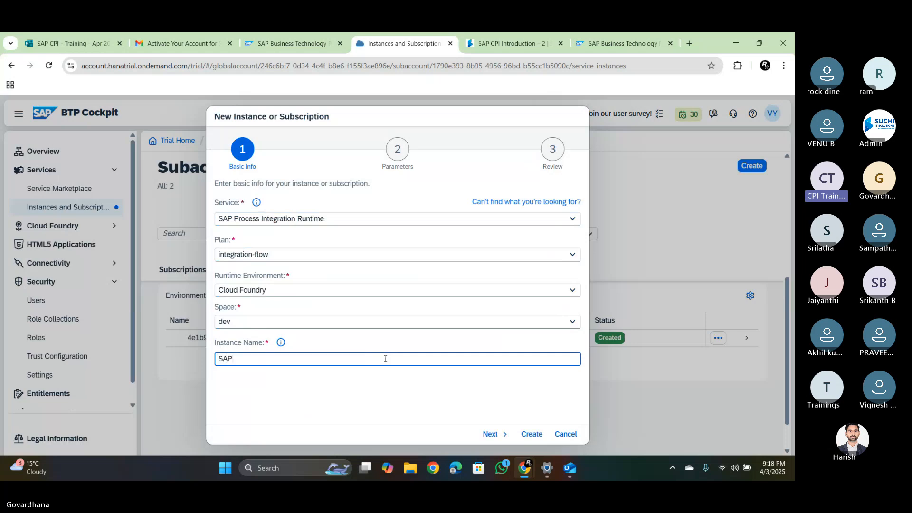
{"action": "type", "text": " CPI"}
{"action": "key", "text": "BackSpace"}
{"action": "left_click", "coordinate": [490, 436]}
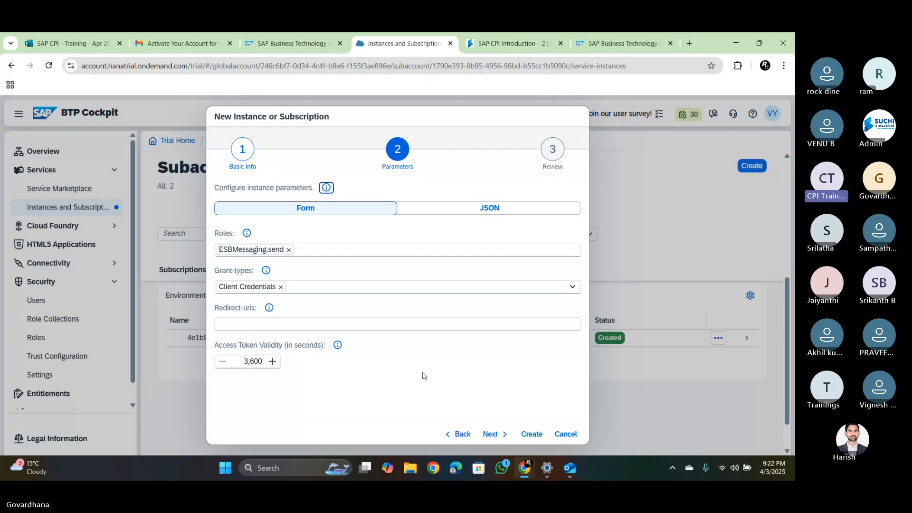
Advance to the Review step summarising SAPCPI's service, integration-flow plan, Cloud Foundry and dev space
{"action": "left_click", "coordinate": [491, 432]}
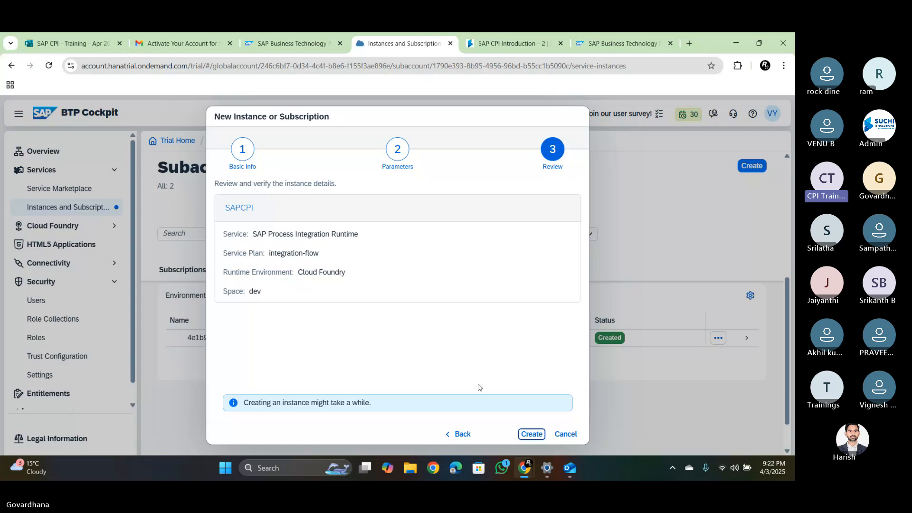
Confirm the SAPCPI integration-flow instance and check it appears under Instances as Creation in Progress
{"action": "left_click", "coordinate": [532, 434]}
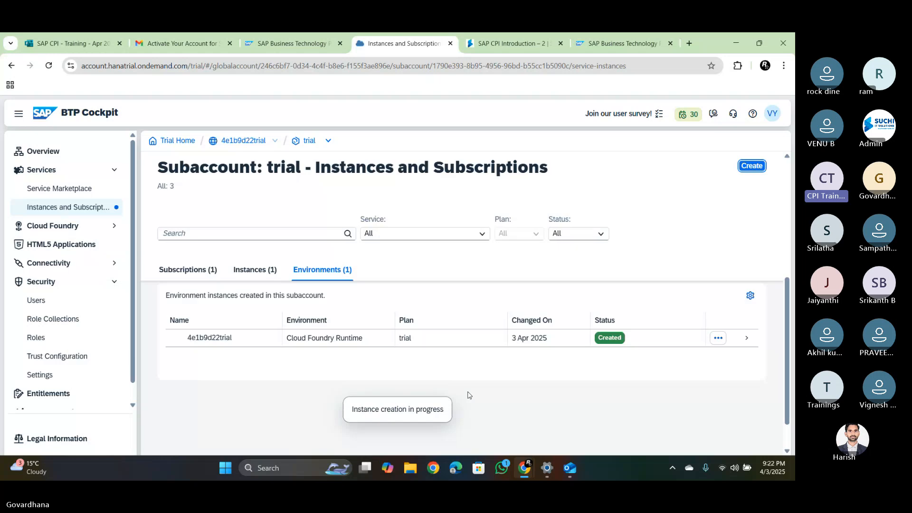
{"action": "scroll", "coordinate": [469, 396], "scroll_direction": "down", "scroll_amount": 1}
{"action": "scroll", "coordinate": [470, 395], "scroll_direction": "up", "scroll_amount": 1}
{"action": "scroll", "coordinate": [470, 395], "scroll_direction": "down", "scroll_amount": 1}
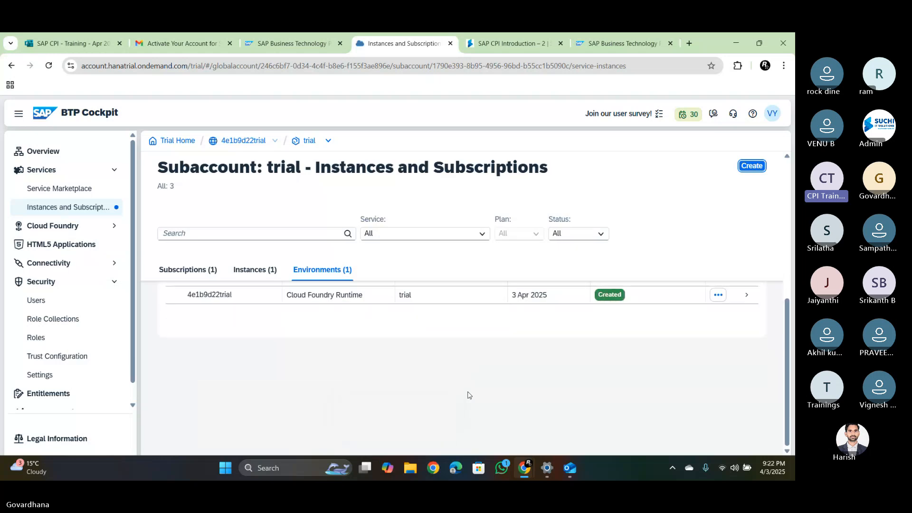
{"action": "scroll", "coordinate": [430, 358], "scroll_direction": "up", "scroll_amount": 4}
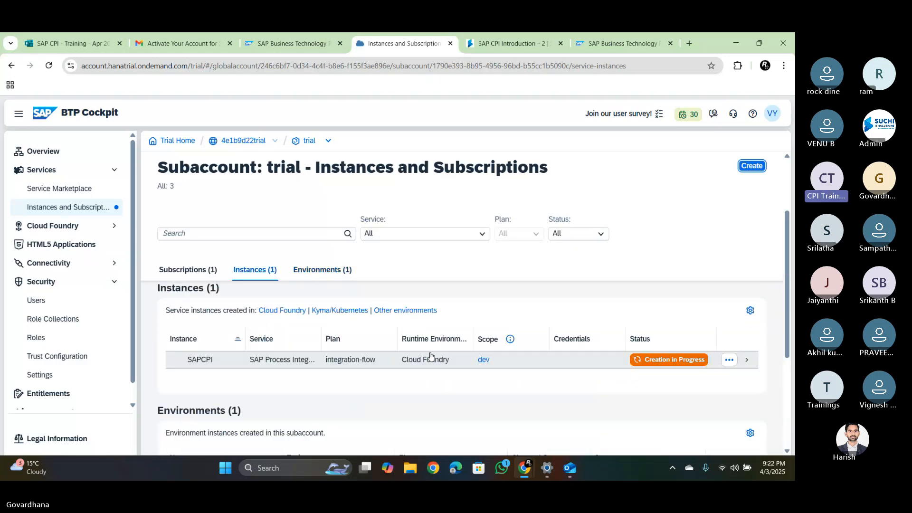
{"action": "scroll", "coordinate": [431, 357], "scroll_direction": "down", "scroll_amount": 1}
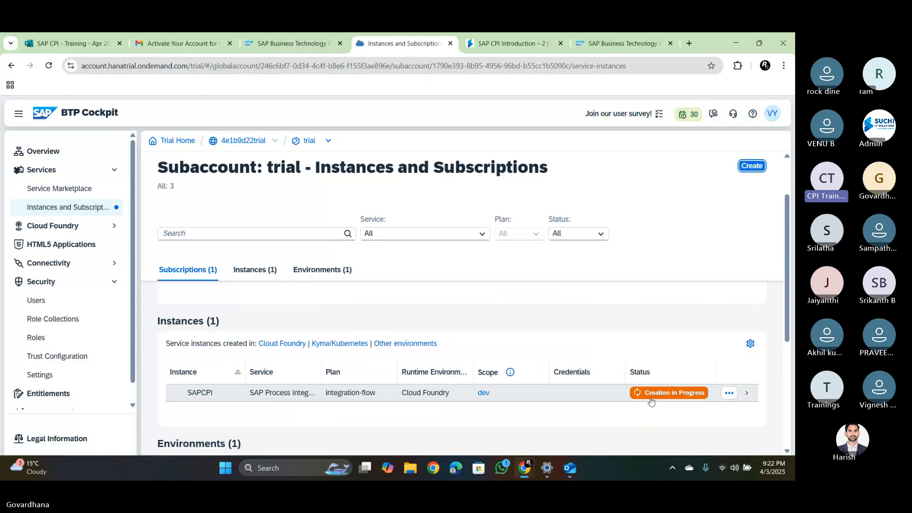
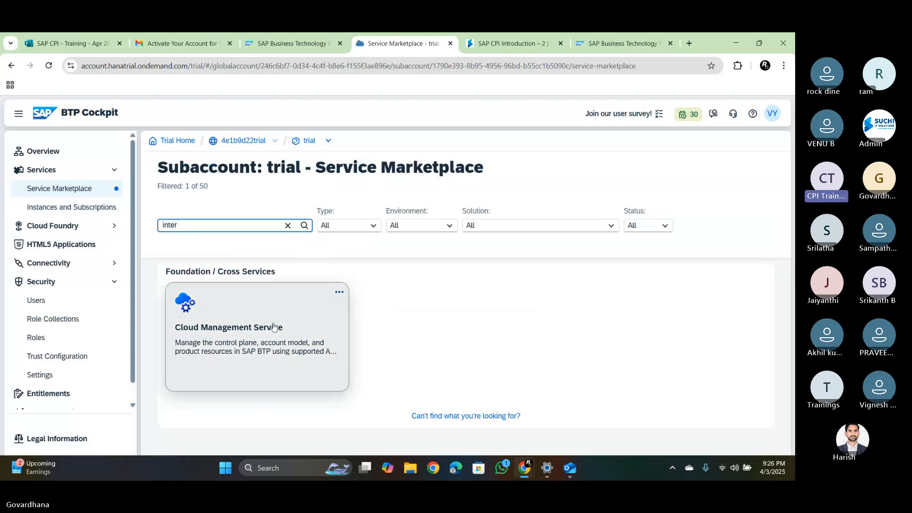
Correct the marketplace search to 'integ' and open Integration Suite's details with its trial plan
{"action": "type", "text": "g"}
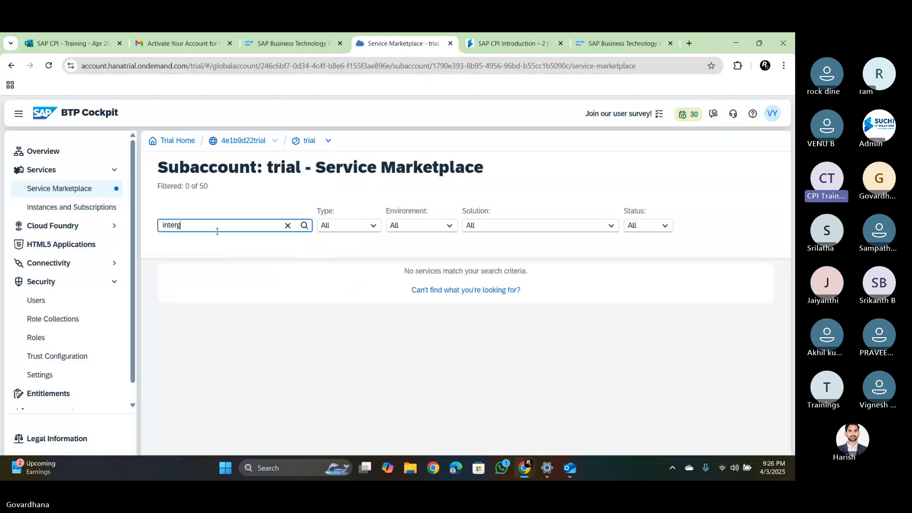
{"action": "key", "text": "BackSpace"}
{"action": "key", "text": "BackSpace"}
{"action": "type", "text": "g"}
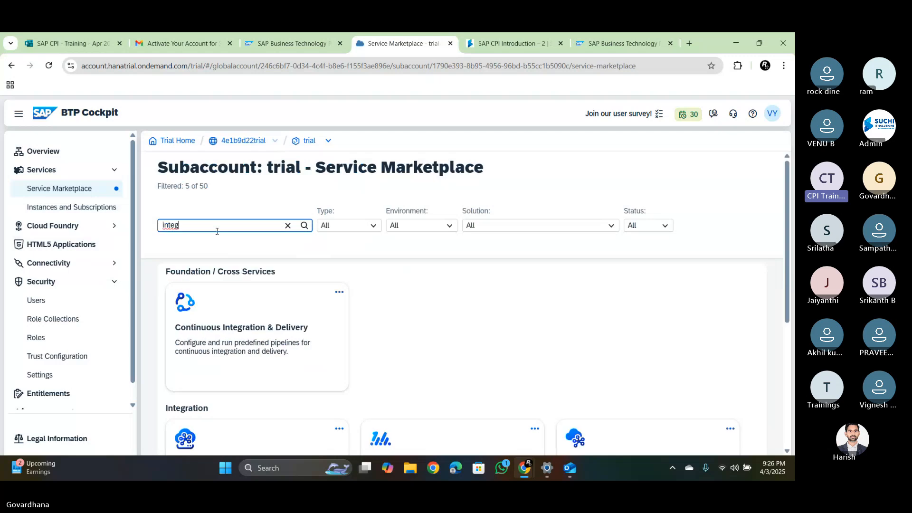
{"action": "scroll", "coordinate": [333, 354], "scroll_direction": "down", "scroll_amount": 4}
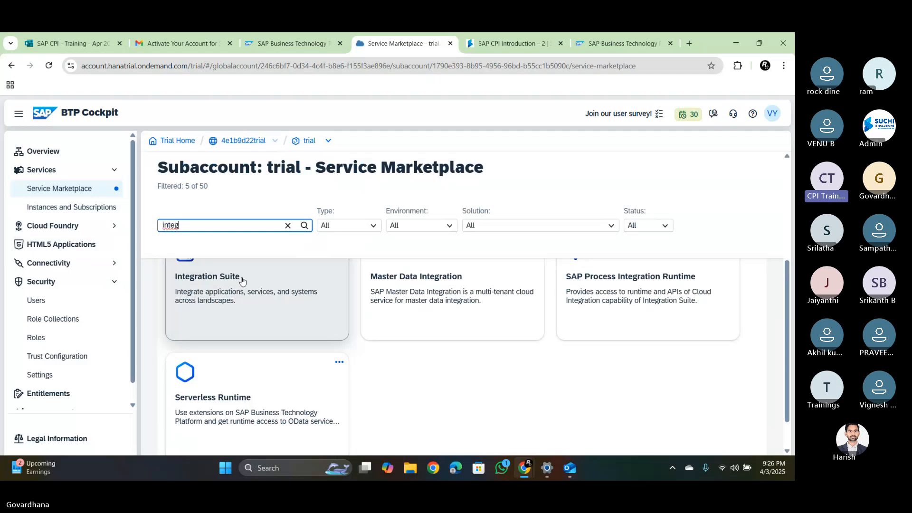
{"action": "scroll", "coordinate": [285, 323], "scroll_direction": "up", "scroll_amount": 1}
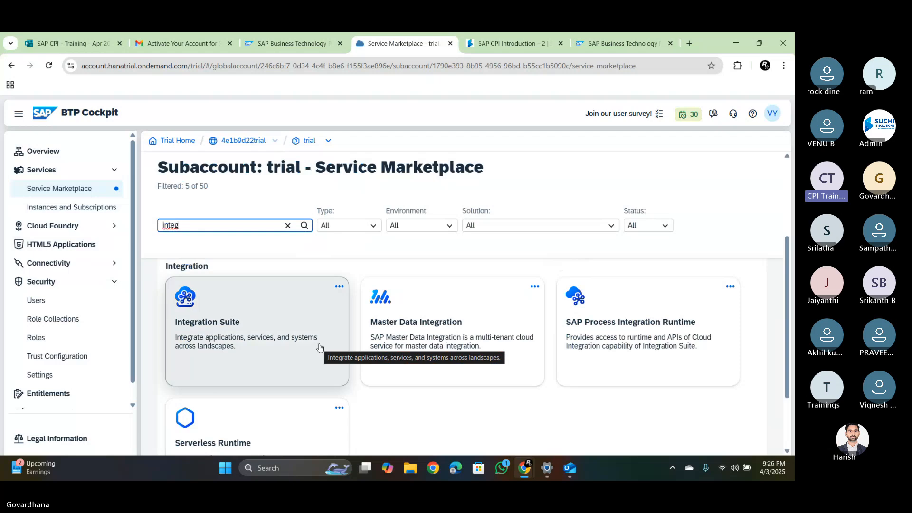
{"action": "left_click", "coordinate": [319, 347]}
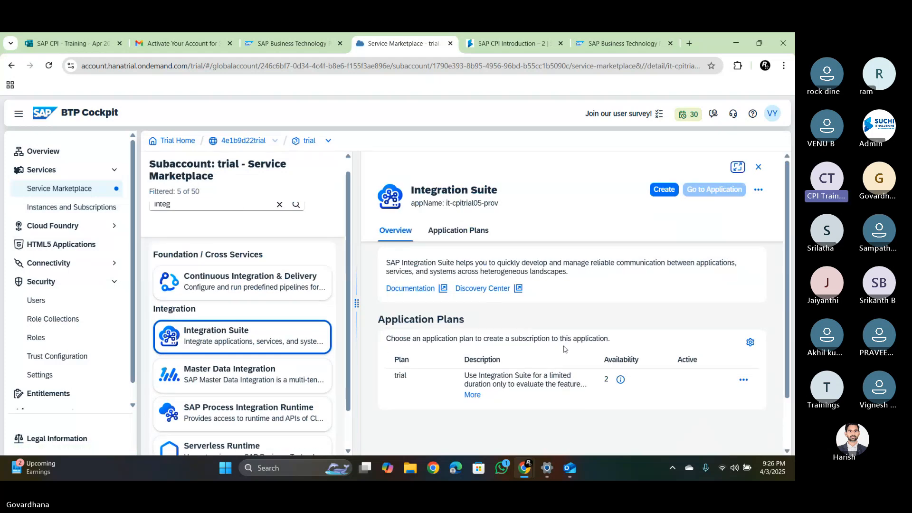
Subscribe to Integration Suite on the trial plan and view the new subscription as Subscribed
{"action": "left_click", "coordinate": [664, 190]}
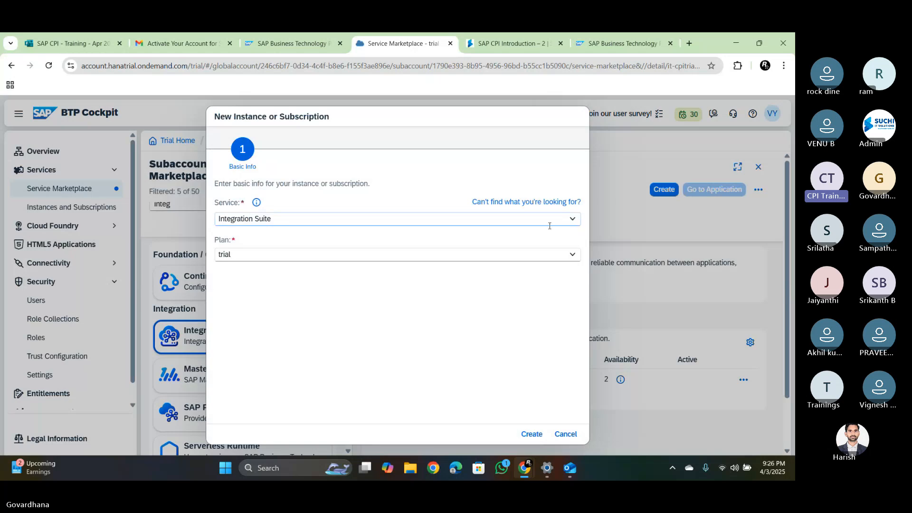
{"action": "left_click", "coordinate": [531, 434]}
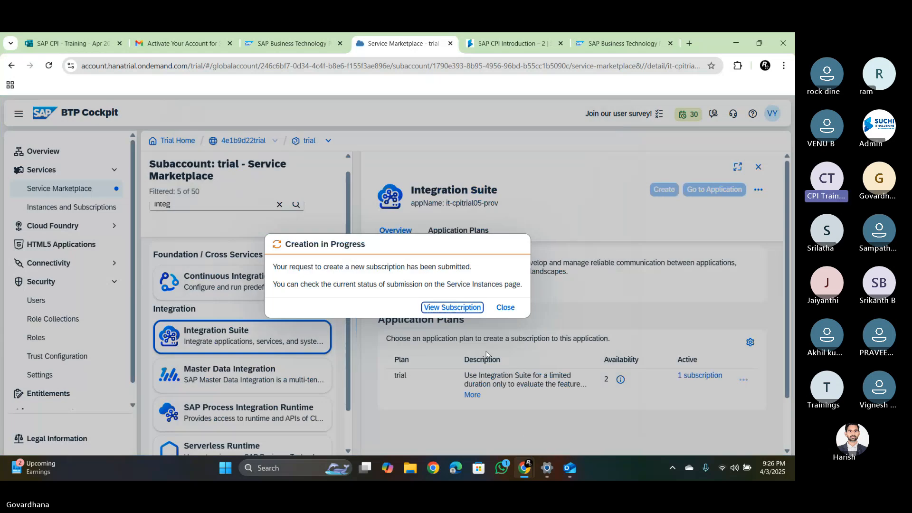
{"action": "left_click", "coordinate": [452, 307]}
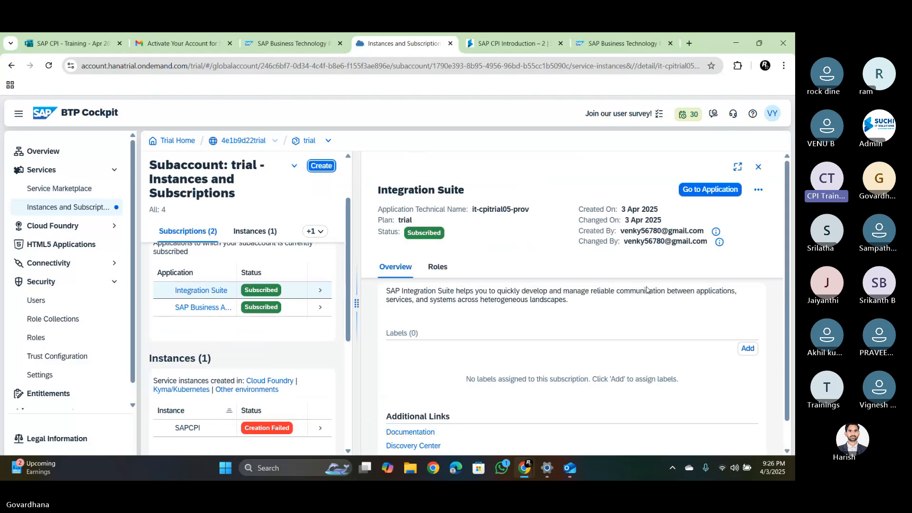
Close the subscription pane, check SAPCPI shows Creation Failed, then go to Security > Users
{"action": "left_click", "coordinate": [756, 169]}
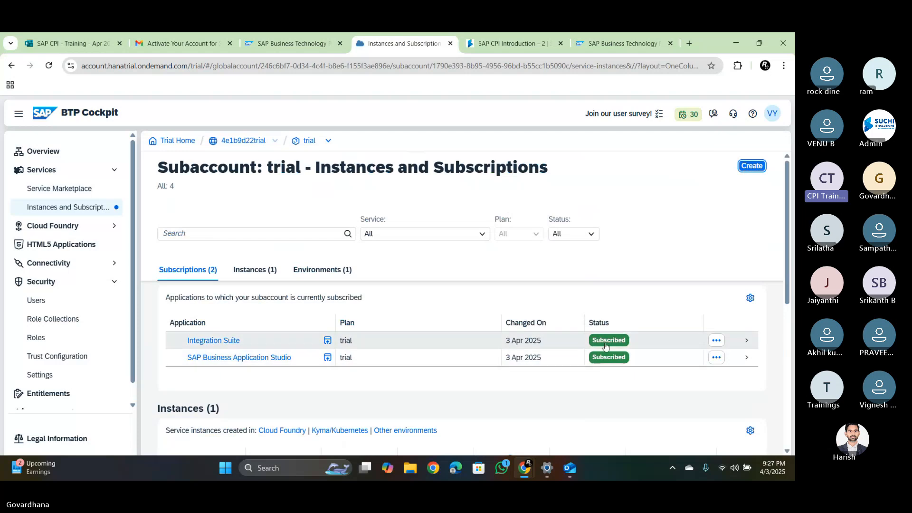
{"action": "scroll", "coordinate": [545, 424], "scroll_direction": "down", "scroll_amount": 1}
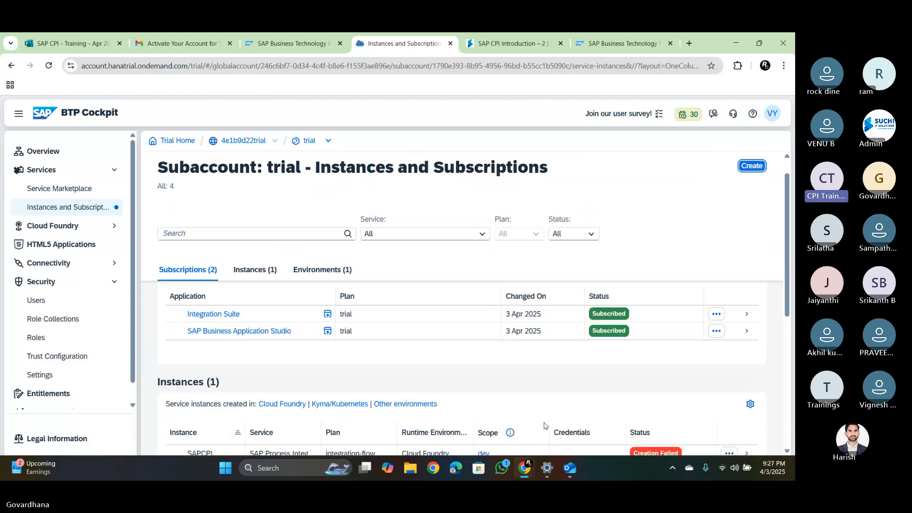
{"action": "scroll", "coordinate": [546, 425], "scroll_direction": "down", "scroll_amount": 1}
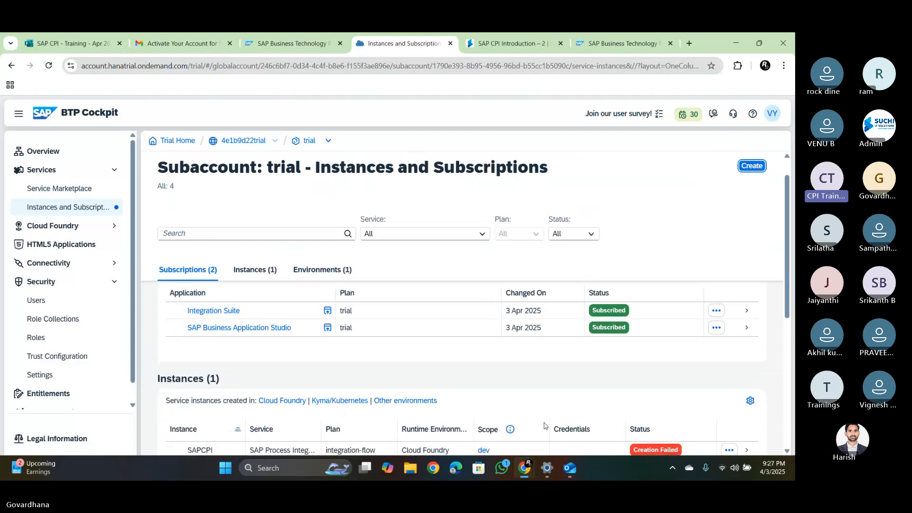
{"action": "left_click", "coordinate": [42, 303]}
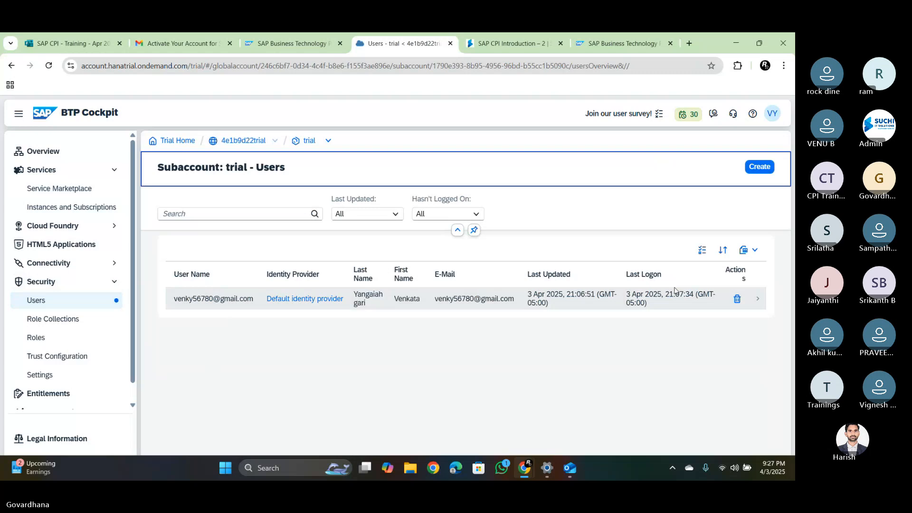
Open the user's Role Collections tab and its '...' options menu
{"action": "left_click", "coordinate": [74, 320]}
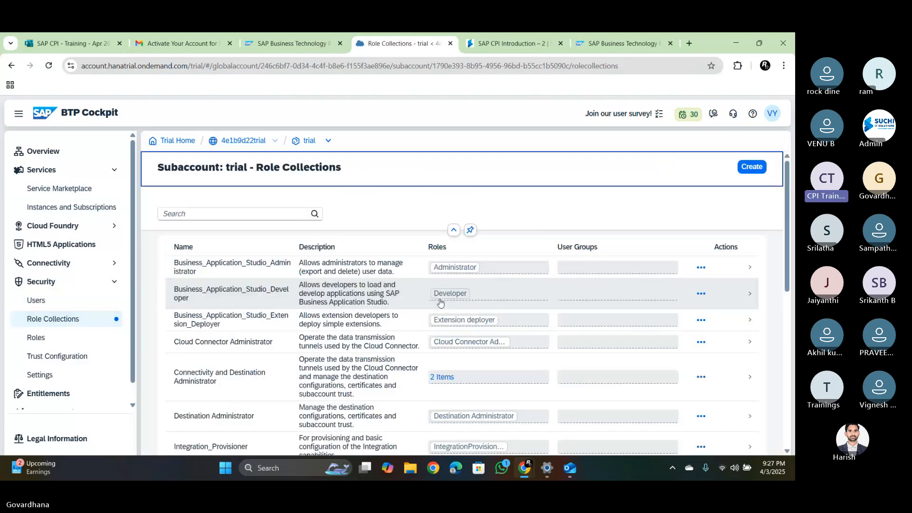
{"action": "left_click", "coordinate": [69, 301]}
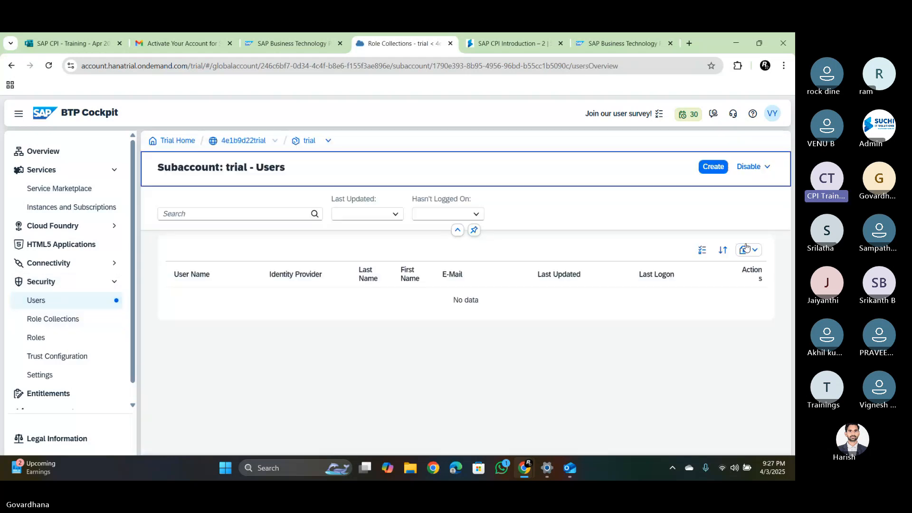
{"action": "left_click", "coordinate": [760, 301]}
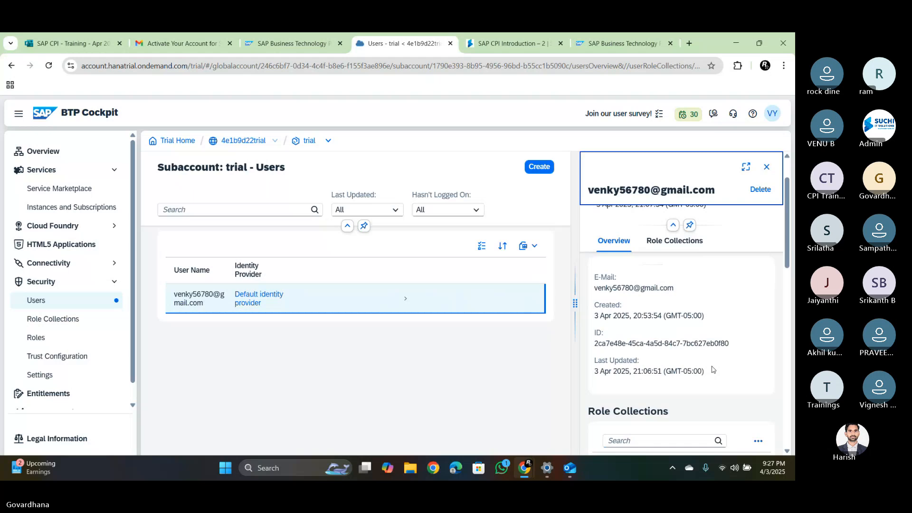
{"action": "scroll", "coordinate": [712, 370], "scroll_direction": "down", "scroll_amount": 5}
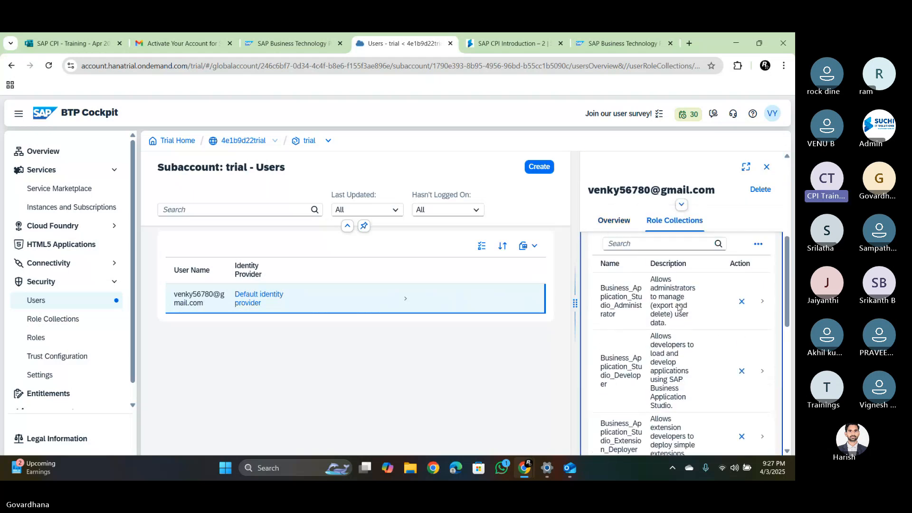
{"action": "scroll", "coordinate": [679, 308], "scroll_direction": "up", "scroll_amount": 2}
{"action": "scroll", "coordinate": [679, 308], "scroll_direction": "down", "scroll_amount": 5}
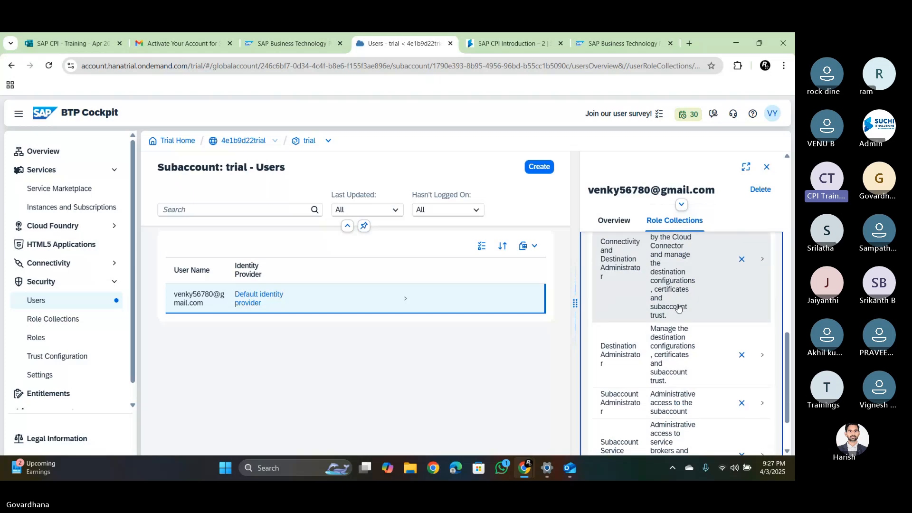
{"action": "scroll", "coordinate": [679, 308], "scroll_direction": "up", "scroll_amount": 2}
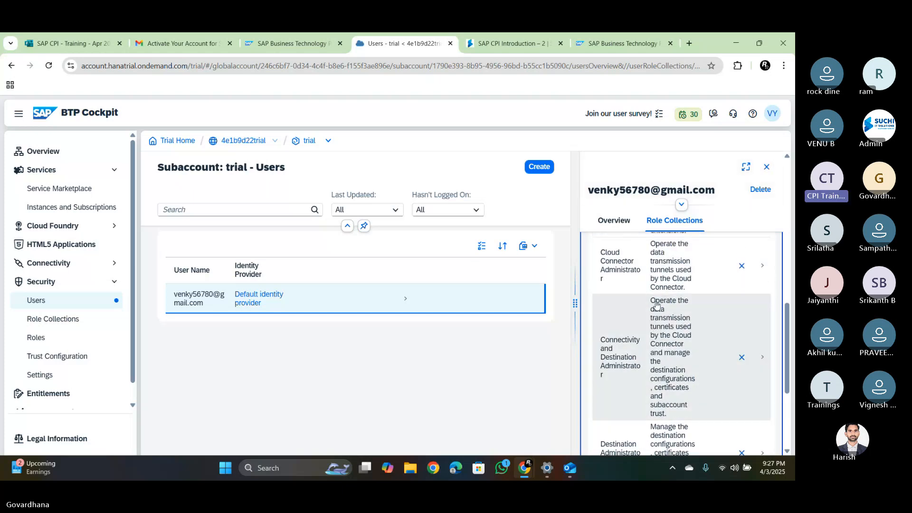
{"action": "scroll", "coordinate": [656, 306], "scroll_direction": "up", "scroll_amount": 2}
{"action": "scroll", "coordinate": [656, 305], "scroll_direction": "down", "scroll_amount": 3}
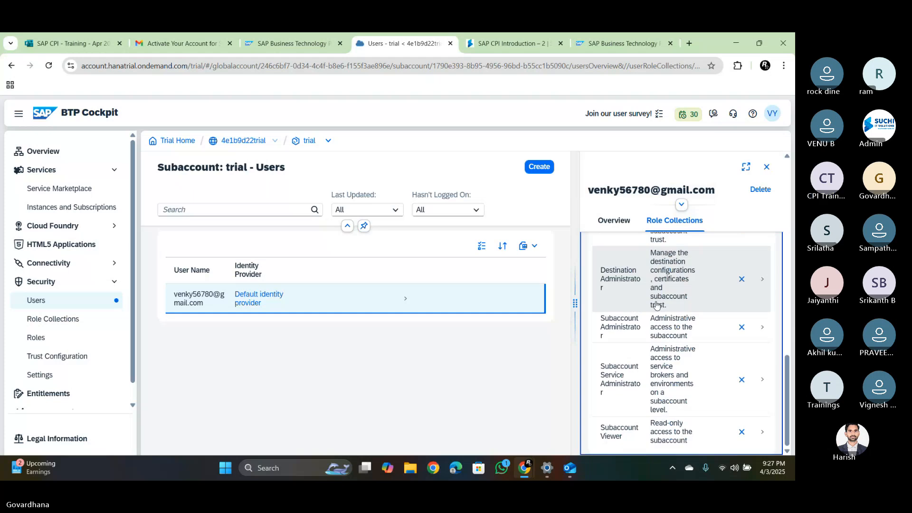
{"action": "scroll", "coordinate": [657, 306], "scroll_direction": "up", "scroll_amount": 10}
{"action": "left_click", "coordinate": [657, 298]}
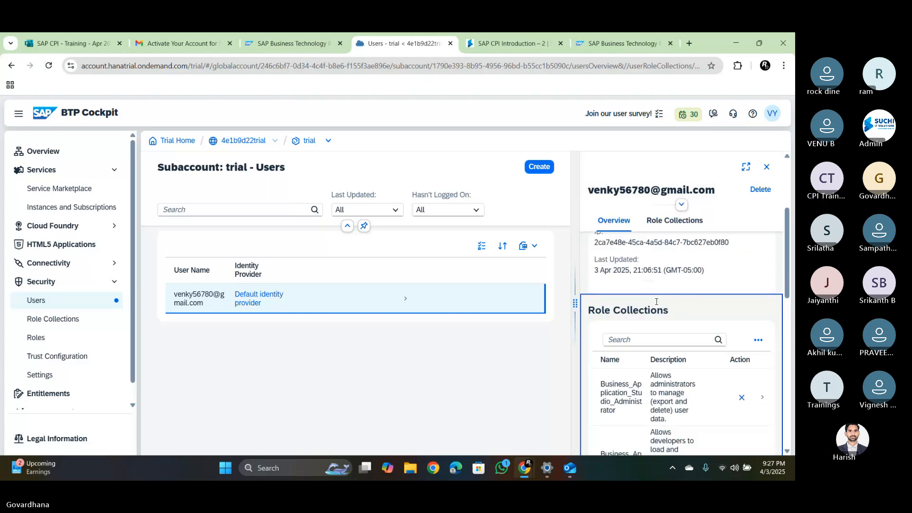
{"action": "left_click", "coordinate": [758, 340]}
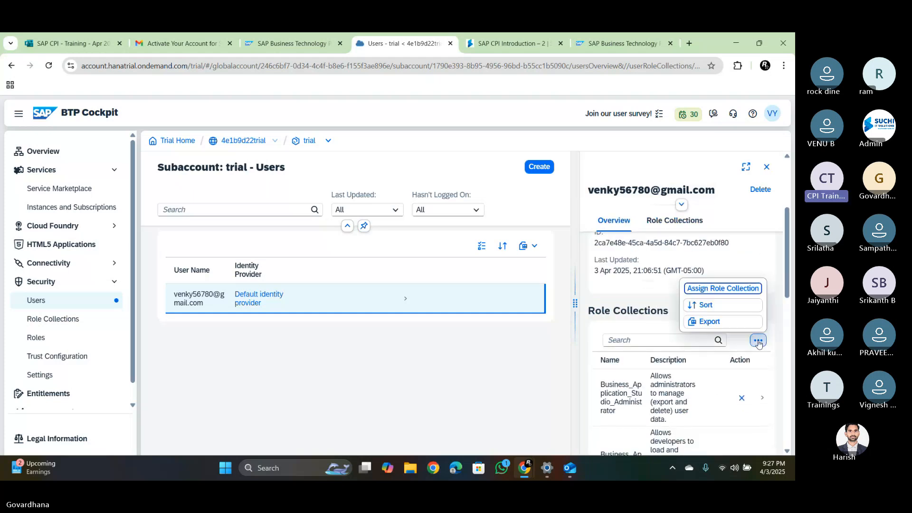
Assign the Integration_Provisioner role collection to the user
{"action": "left_click", "coordinate": [725, 287]}
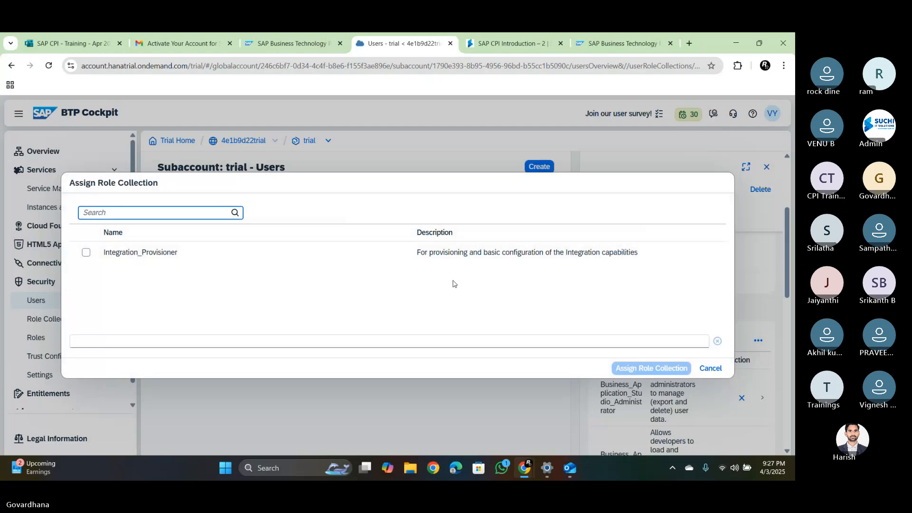
{"action": "left_click", "coordinate": [91, 257]}
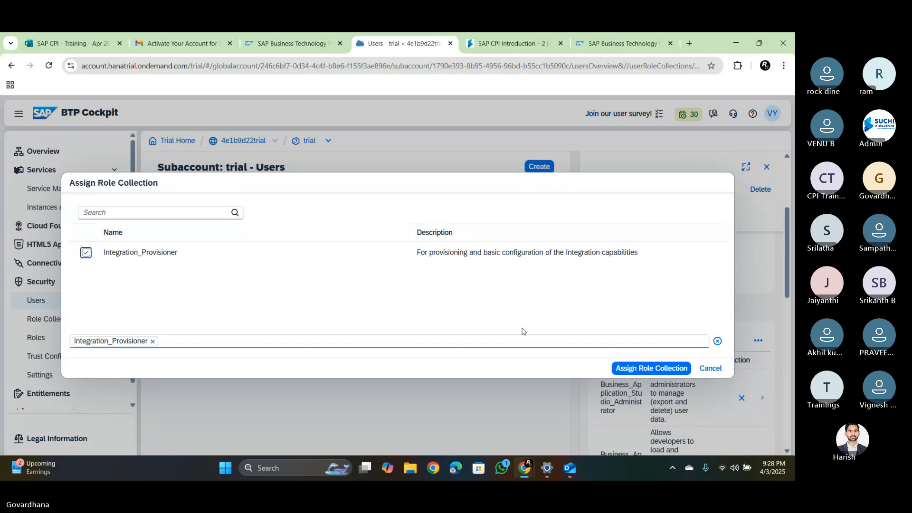
{"action": "left_click", "coordinate": [637, 371]}
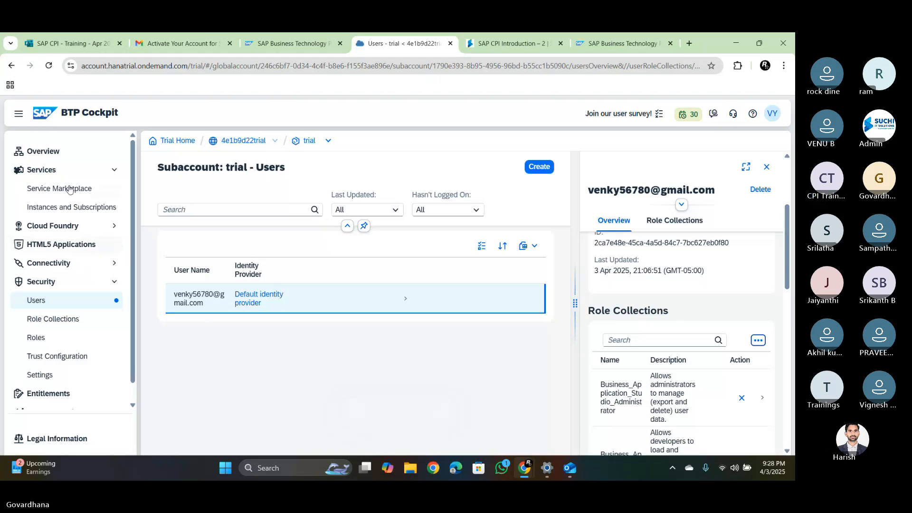
Delete the failed SAPCPI instance under Instances and Subscriptions, leaving zero instances
{"action": "left_click", "coordinate": [66, 210]}
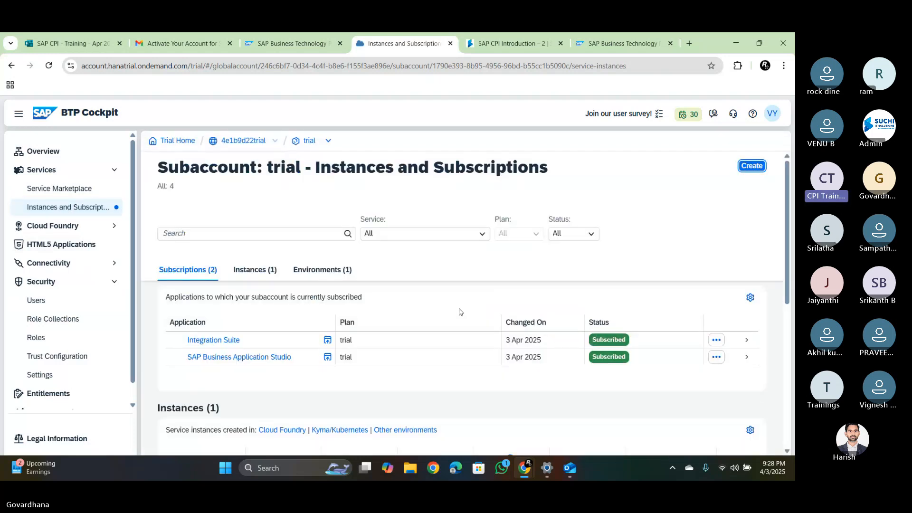
{"action": "scroll", "coordinate": [458, 310], "scroll_direction": "down", "scroll_amount": 2}
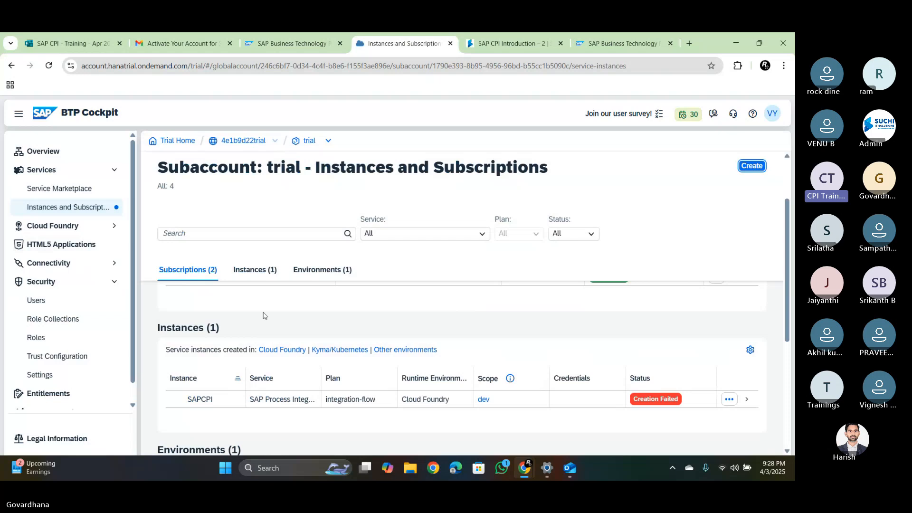
{"action": "scroll", "coordinate": [266, 318], "scroll_direction": "down", "scroll_amount": 2}
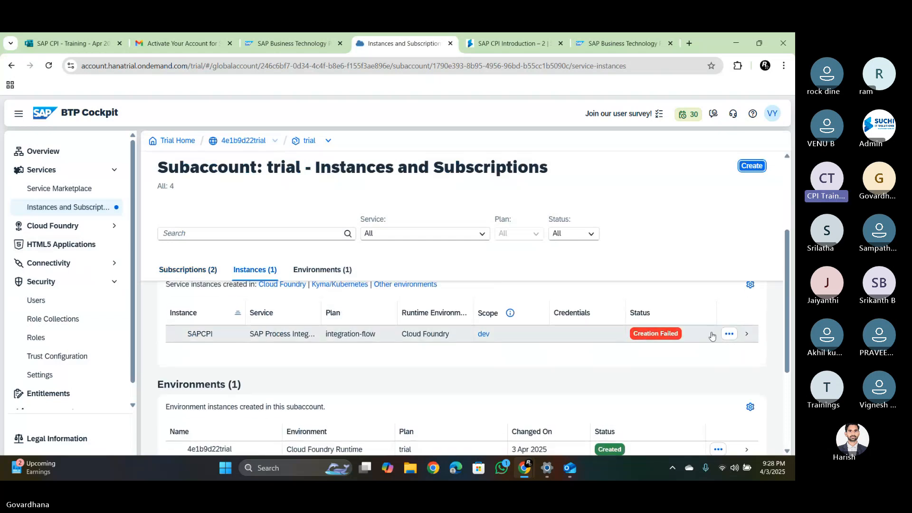
{"action": "left_click", "coordinate": [730, 334]}
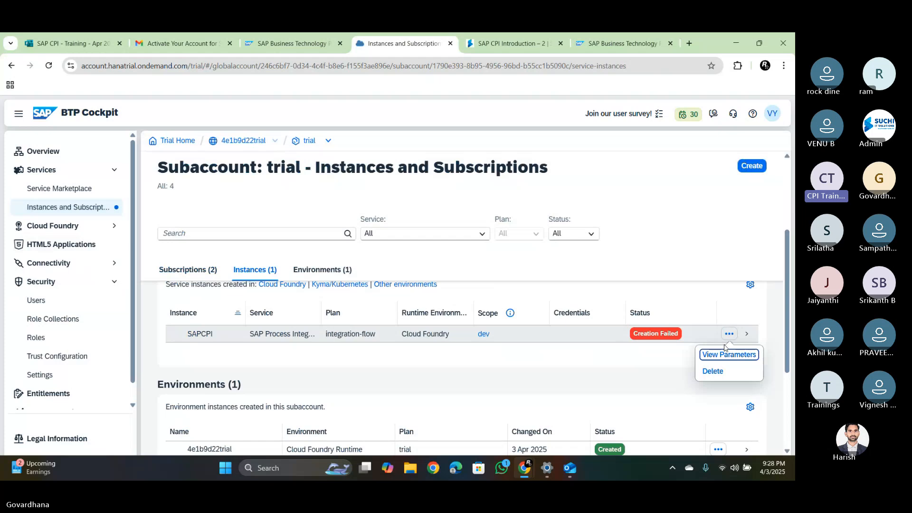
{"action": "left_click", "coordinate": [719, 372]}
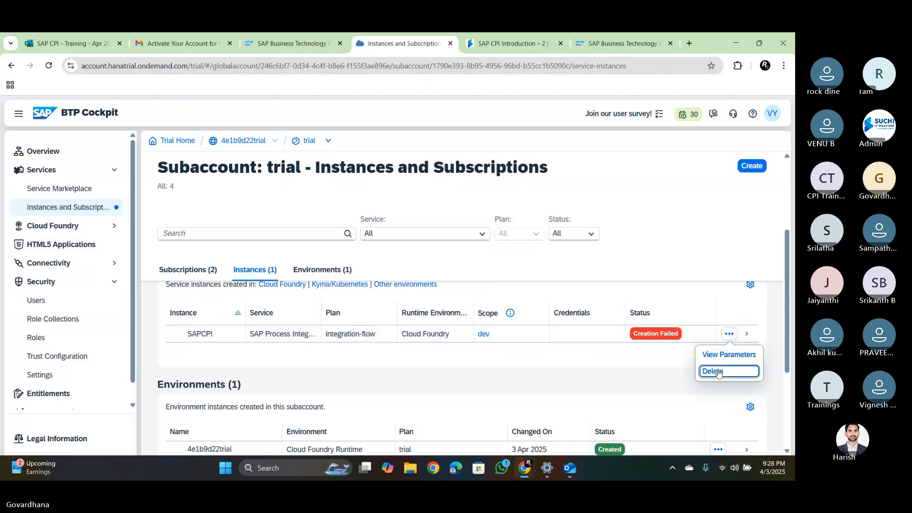
{"action": "left_click", "coordinate": [719, 373]}
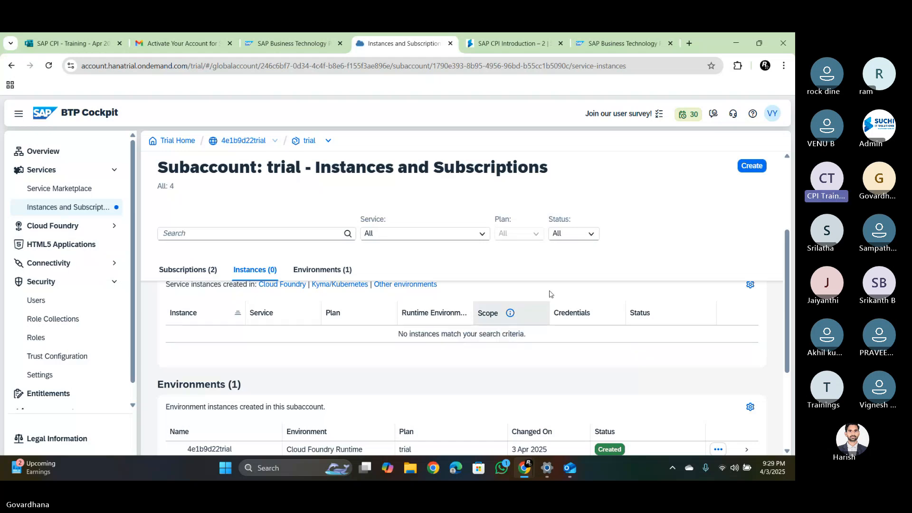
Start a new instance of SAP Process Integration Runtime with the integration-flow plan
{"action": "left_click", "coordinate": [755, 165]}
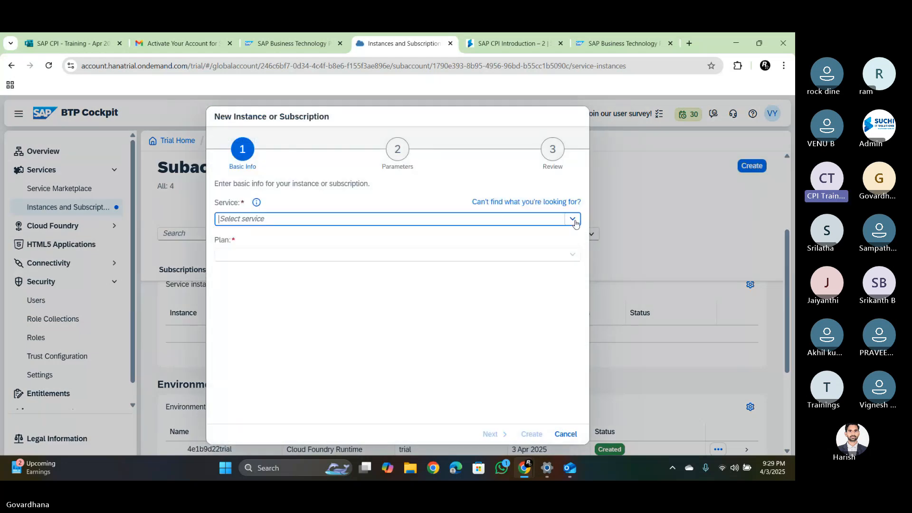
{"action": "left_click", "coordinate": [322, 217]}
{"action": "type", "text": "SAP"}
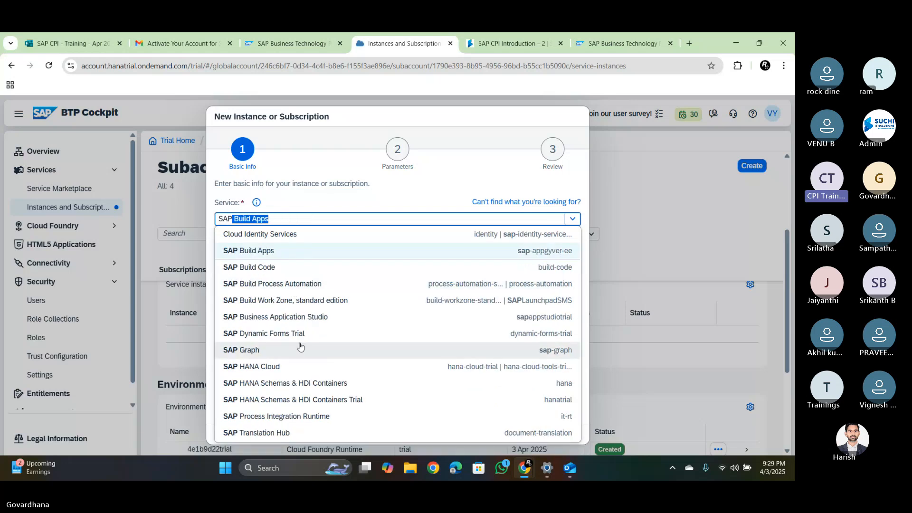
{"action": "left_click", "coordinate": [293, 416]}
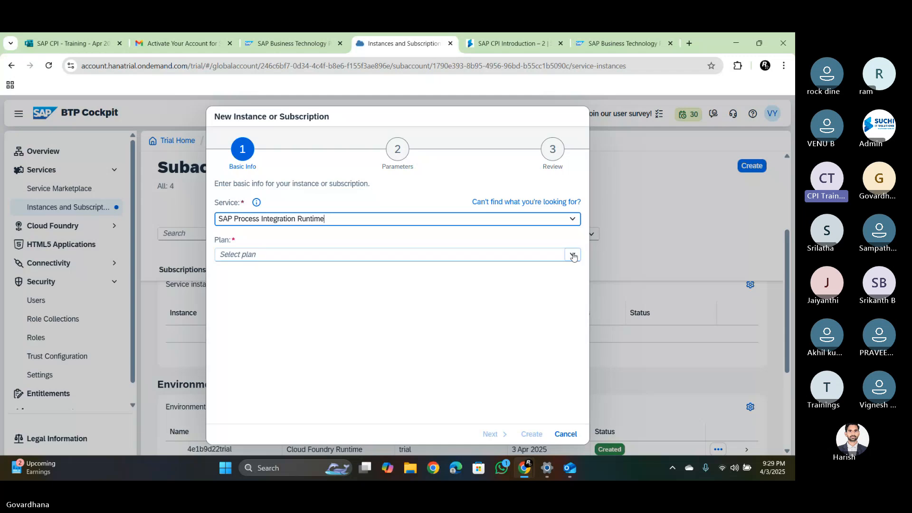
{"action": "left_click", "coordinate": [574, 257]}
{"action": "left_click", "coordinate": [364, 314]}
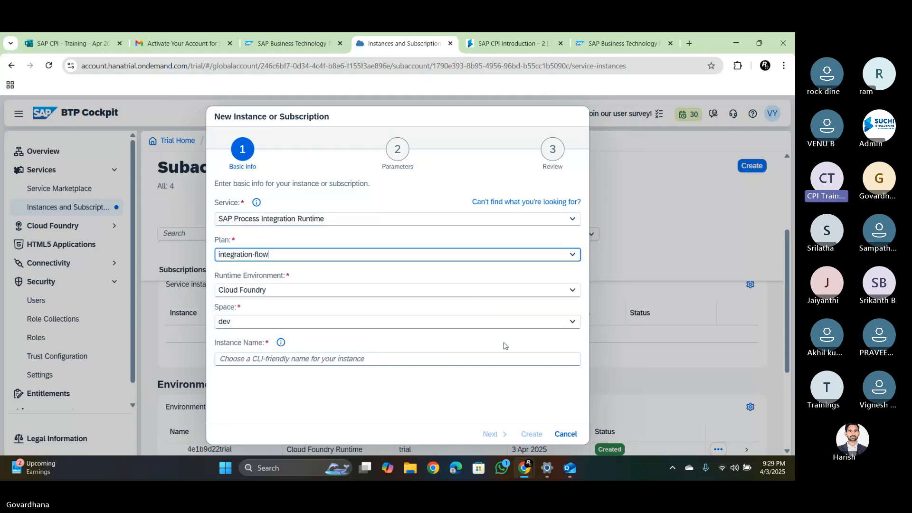
Name the instance SAPCPI and create it in the Cloud Foundry dev space
{"action": "left_click", "coordinate": [403, 363]}
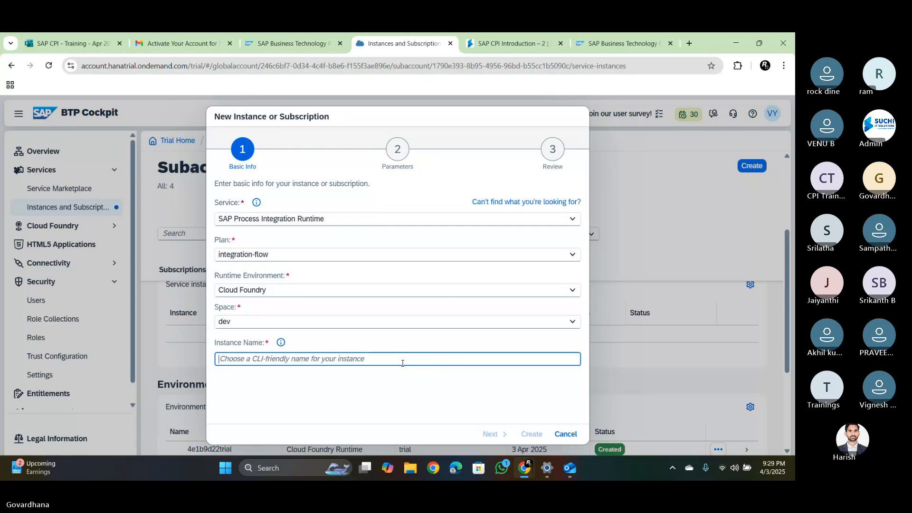
{"action": "type", "text": "SAP"}
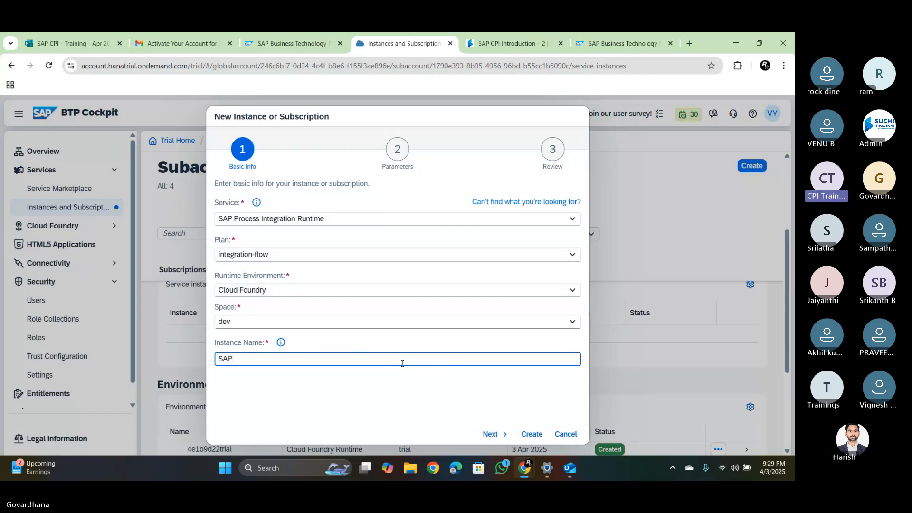
{"action": "type", "text": "CPI"}
{"action": "left_click", "coordinate": [491, 434]}
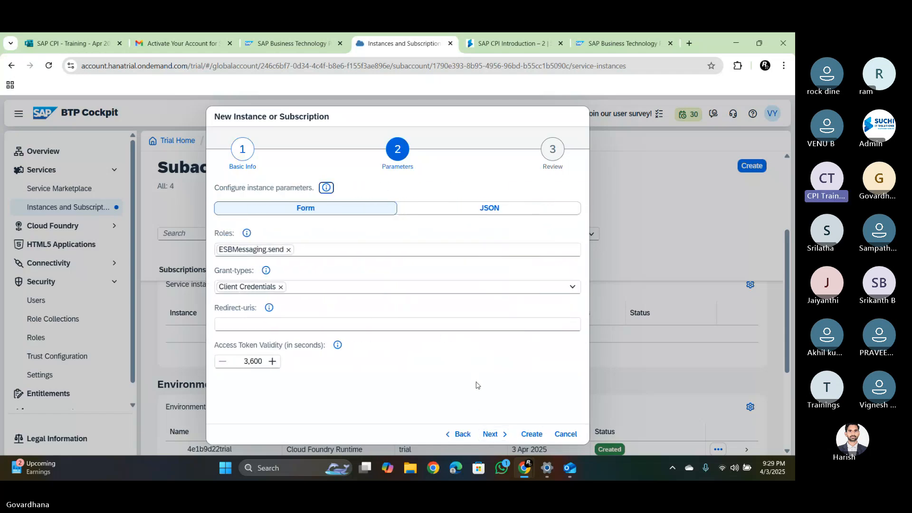
{"action": "left_click", "coordinate": [501, 435]}
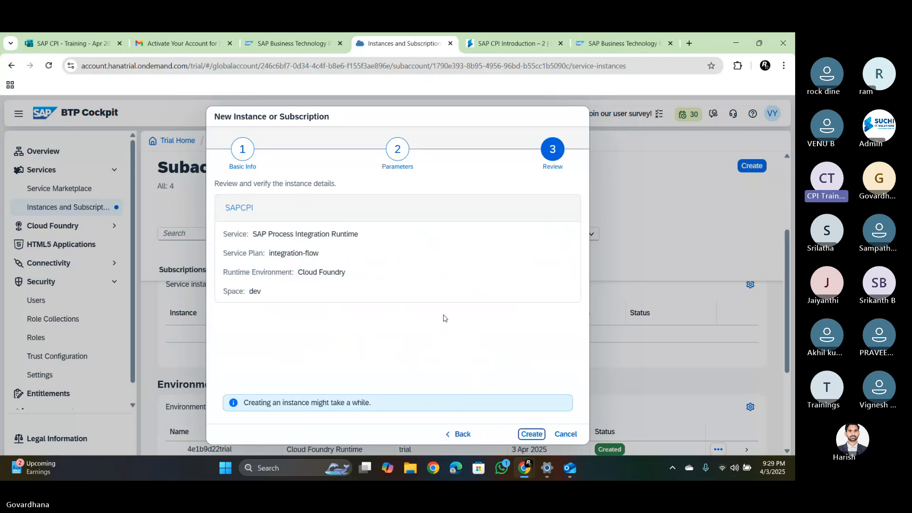
{"action": "left_click", "coordinate": [528, 433]}
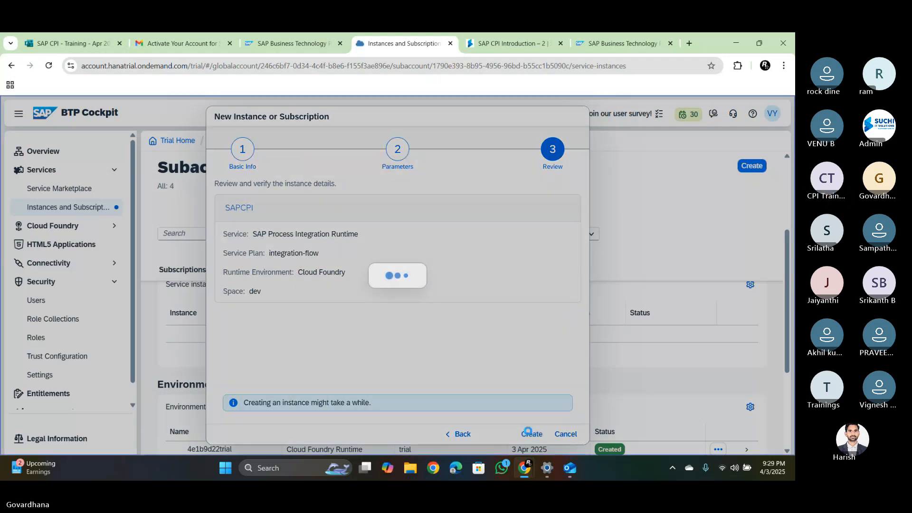
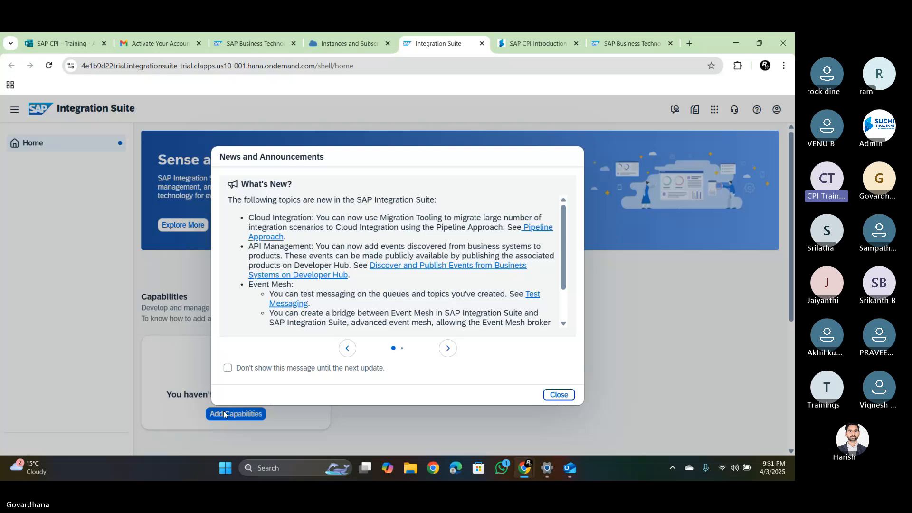
Dismiss the Integration Suite news until the next update and open Add Capabilities
{"action": "left_click", "coordinate": [227, 369]}
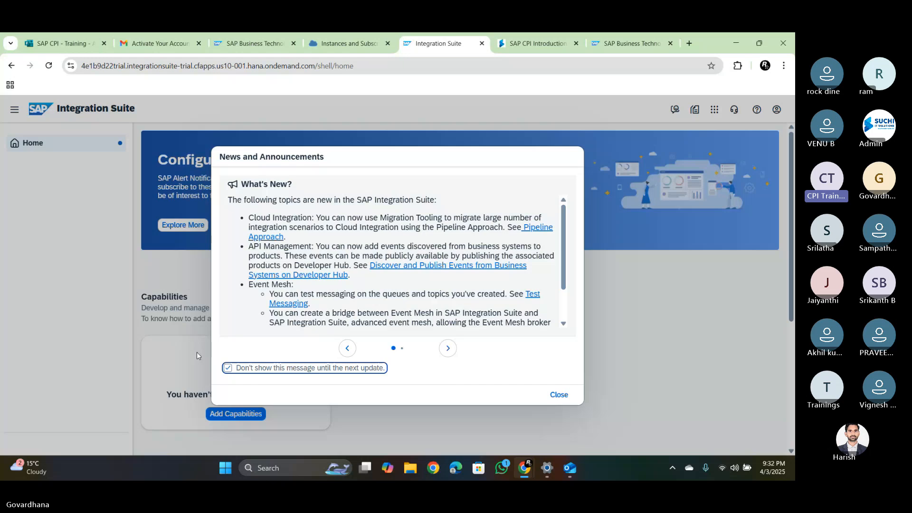
{"action": "left_click", "coordinate": [554, 395]}
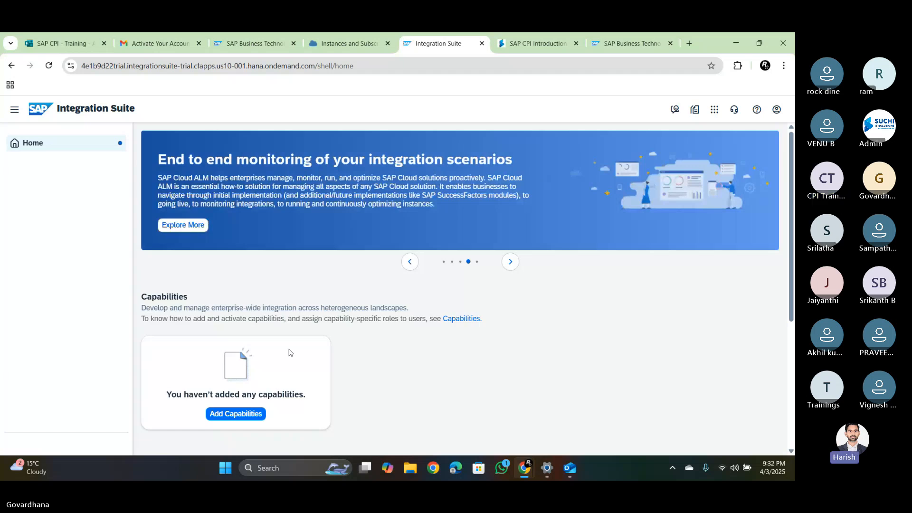
{"action": "left_click", "coordinate": [240, 412]}
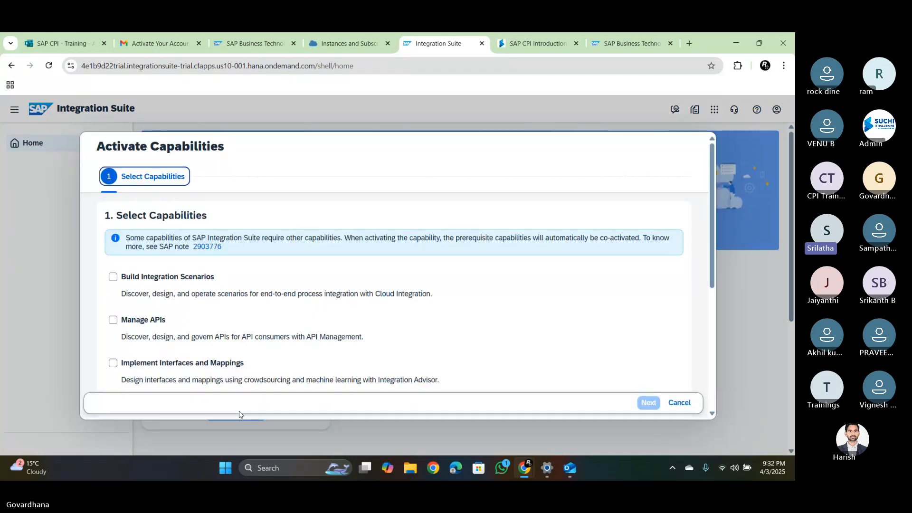
Check the Integration Suite subscription in the cockpit, then restart adding capabilities
{"action": "left_click", "coordinate": [335, 45]}
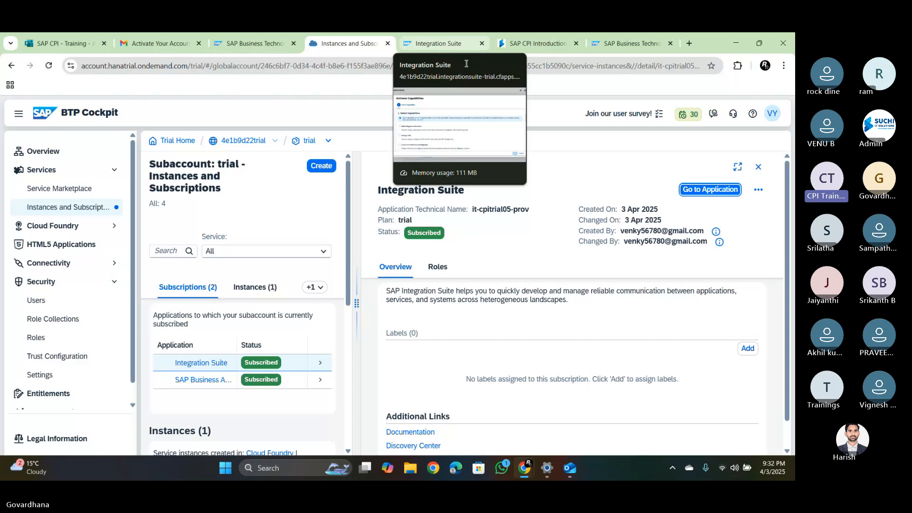
{"action": "left_click", "coordinate": [445, 47]}
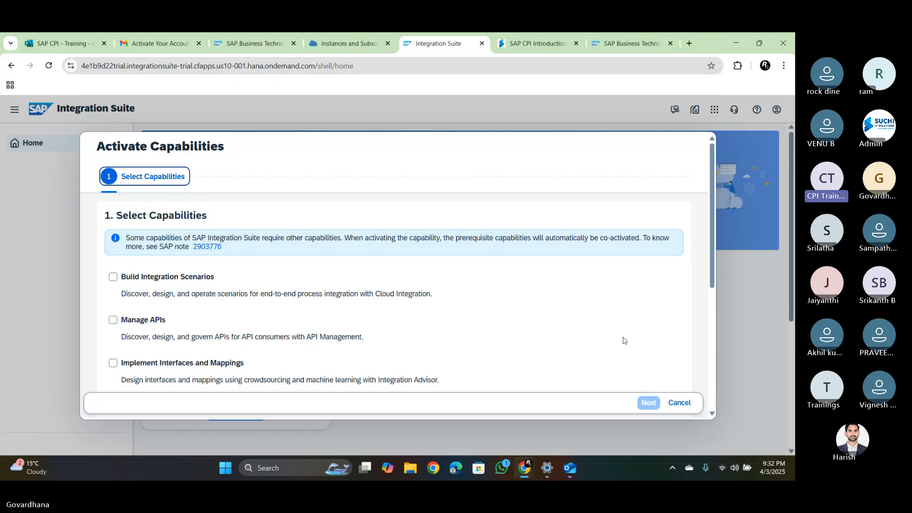
{"action": "left_click", "coordinate": [677, 402]}
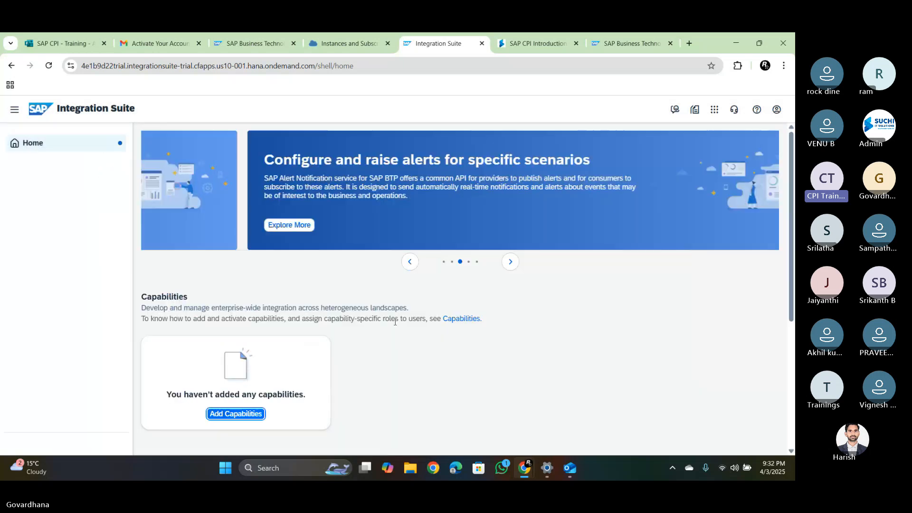
{"action": "left_click", "coordinate": [234, 413]}
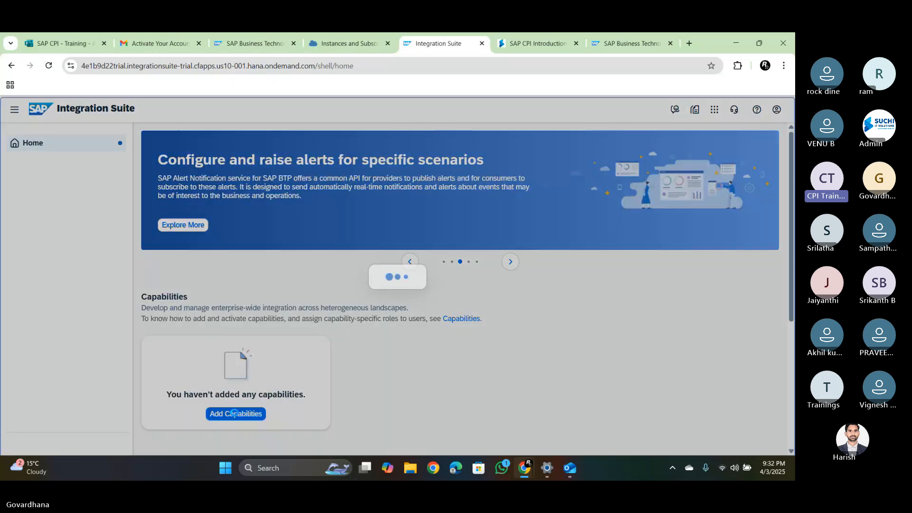
Tick Build Integration Scenarios, Manage APIs, Implement Interfaces and Mappings, and Manage Trading Partners
{"action": "scroll", "coordinate": [204, 299], "scroll_direction": "down", "scroll_amount": 1}
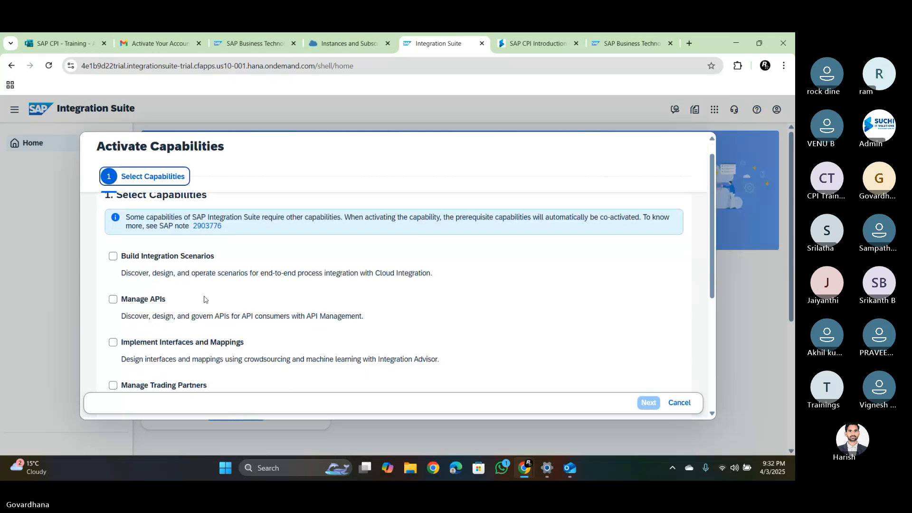
{"action": "scroll", "coordinate": [204, 300], "scroll_direction": "down", "scroll_amount": 1}
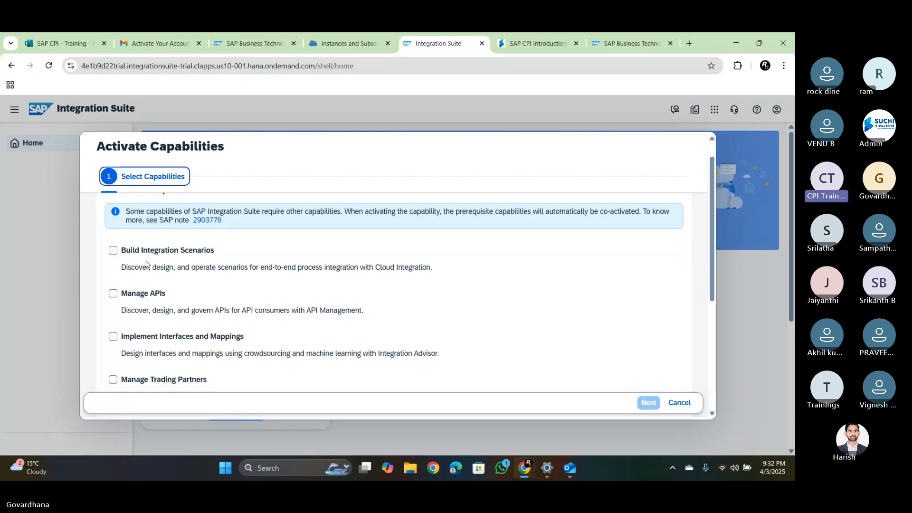
{"action": "left_click", "coordinate": [113, 251]}
{"action": "left_click", "coordinate": [113, 322]}
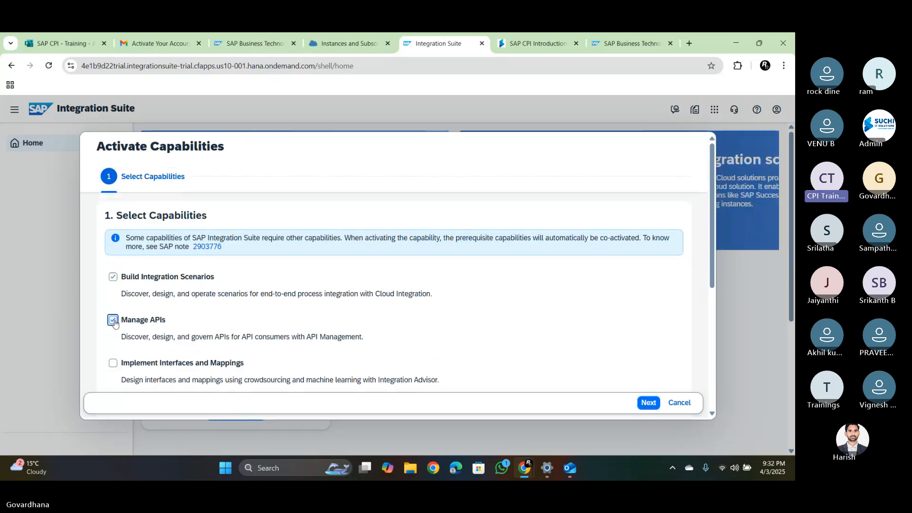
{"action": "scroll", "coordinate": [180, 337], "scroll_direction": "down", "scroll_amount": 1}
{"action": "scroll", "coordinate": [180, 336], "scroll_direction": "down", "scroll_amount": 1}
{"action": "left_click", "coordinate": [113, 296]}
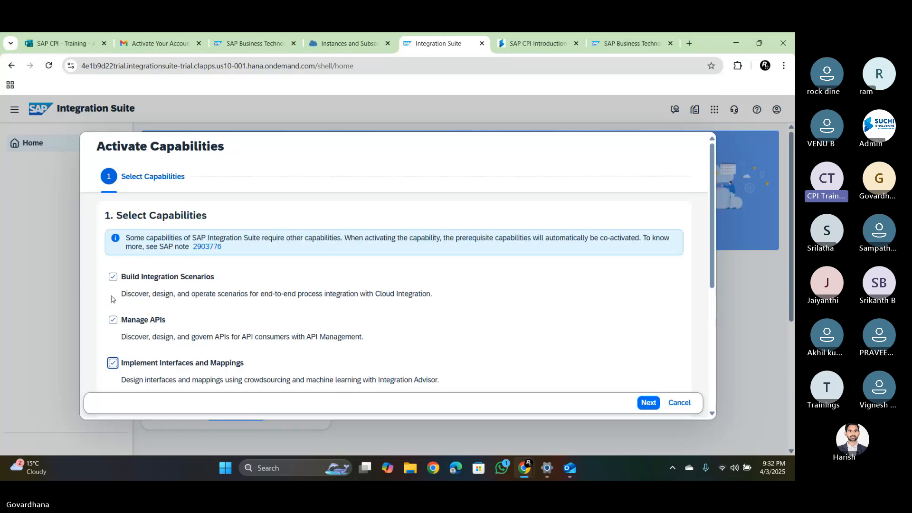
{"action": "scroll", "coordinate": [156, 325], "scroll_direction": "down", "scroll_amount": 2}
{"action": "left_click", "coordinate": [113, 294]}
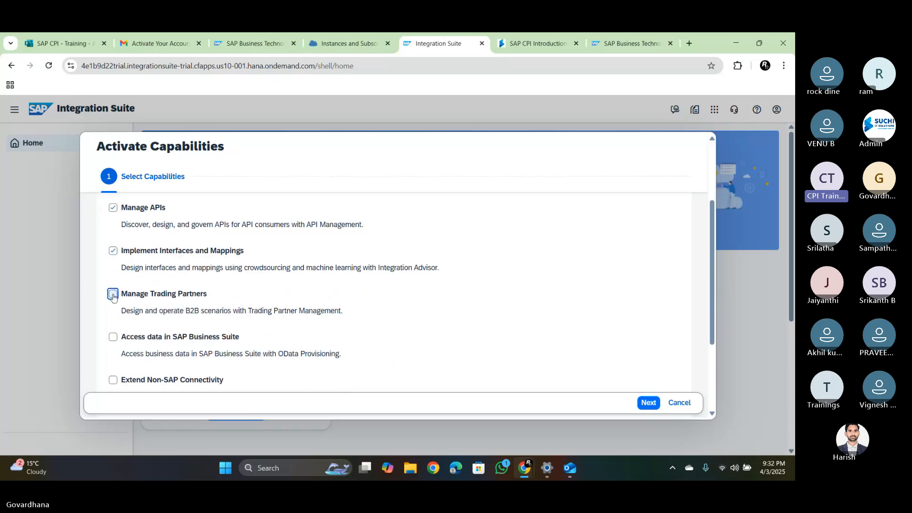
Tick Access Data in SAP Business Suite, Extend Non-SAP Connectivity, Integration Technology Guidance, and Assess Migration Scenarios
{"action": "scroll", "coordinate": [114, 334], "scroll_direction": "up", "scroll_amount": 2}
{"action": "scroll", "coordinate": [114, 334], "scroll_direction": "down", "scroll_amount": 3}
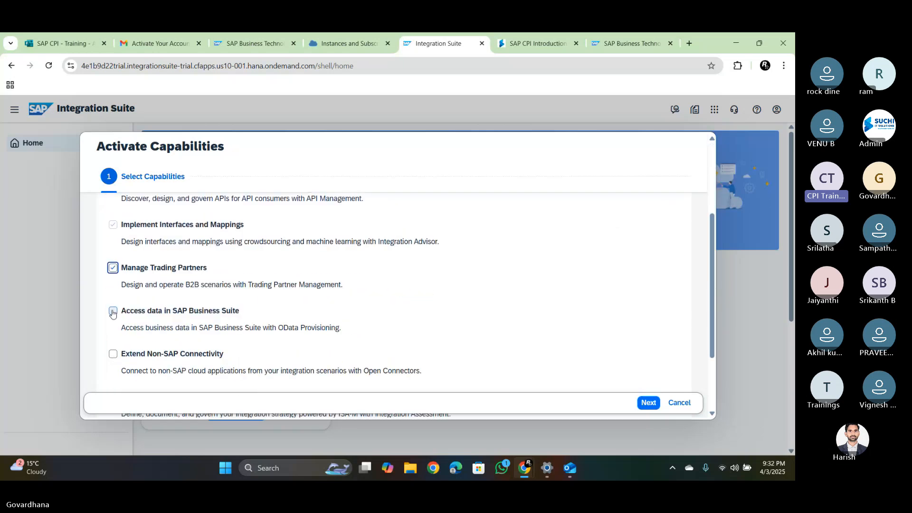
{"action": "left_click", "coordinate": [113, 312]}
{"action": "scroll", "coordinate": [114, 354], "scroll_direction": "down", "scroll_amount": 3}
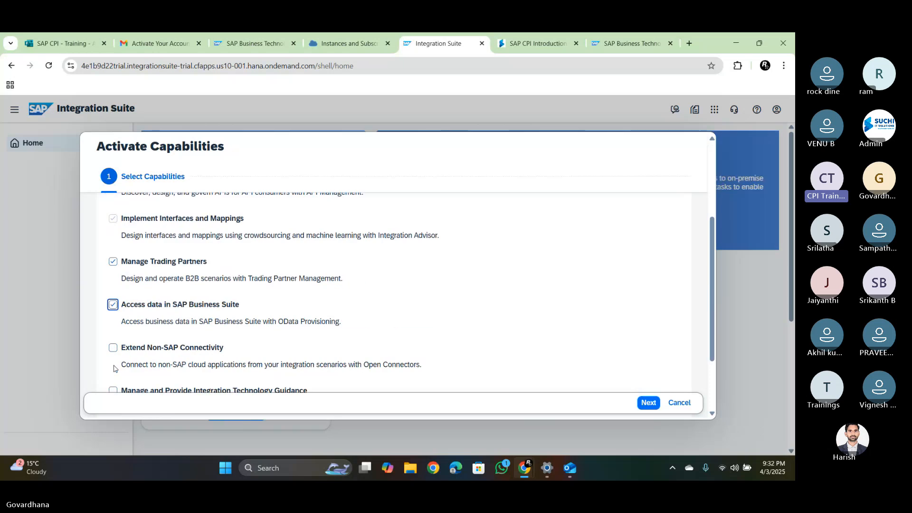
{"action": "left_click", "coordinate": [113, 347]}
{"action": "scroll", "coordinate": [113, 350], "scroll_direction": "down", "scroll_amount": 3}
{"action": "scroll", "coordinate": [112, 348], "scroll_direction": "down", "scroll_amount": 2}
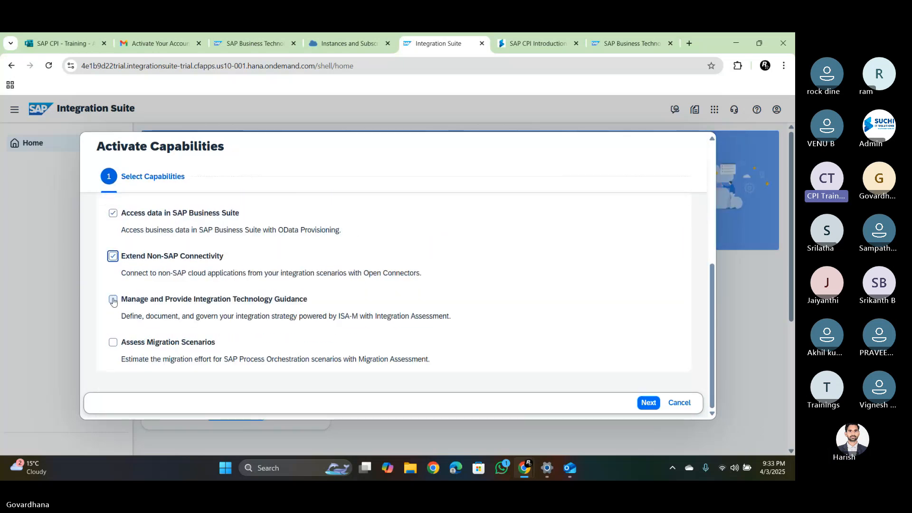
{"action": "left_click", "coordinate": [113, 304]}
{"action": "scroll", "coordinate": [113, 323], "scroll_direction": "down", "scroll_amount": 5}
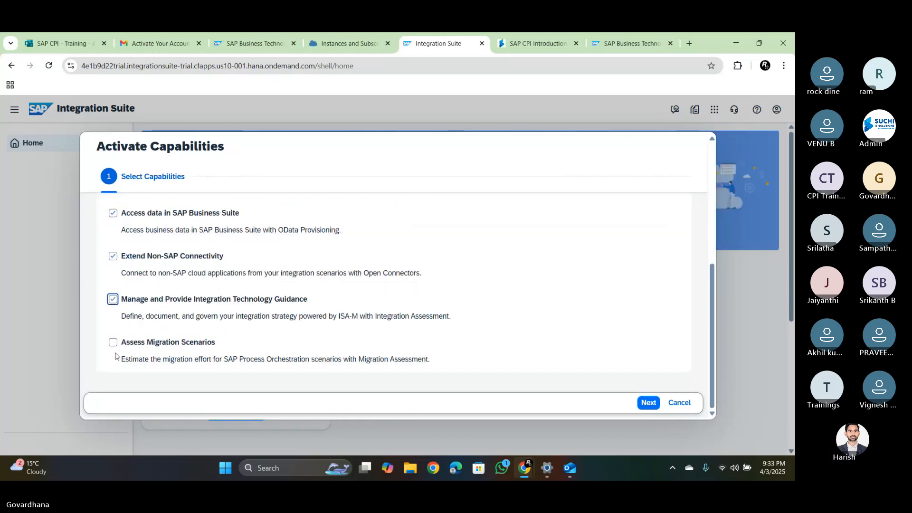
{"action": "left_click", "coordinate": [114, 341]}
{"action": "scroll", "coordinate": [299, 365], "scroll_direction": "down", "scroll_amount": 5}
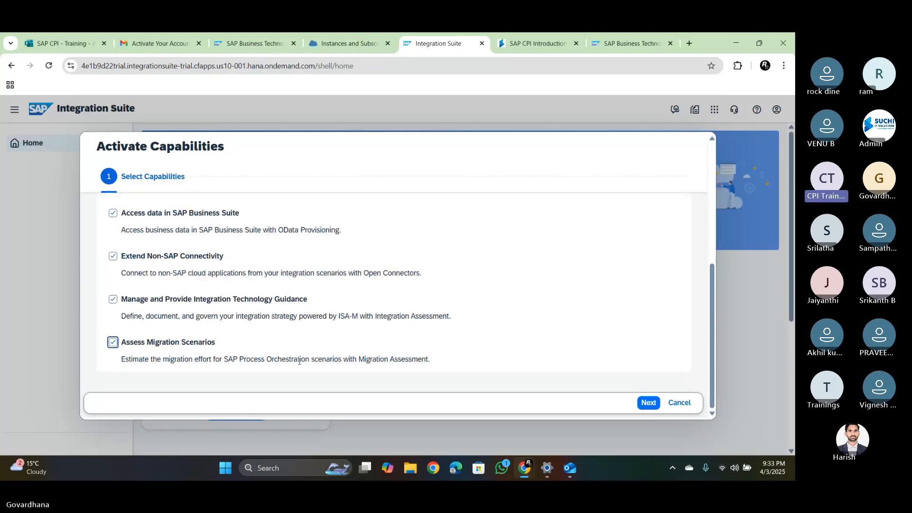
{"action": "scroll", "coordinate": [300, 364], "scroll_direction": "up", "scroll_amount": 5}
{"action": "scroll", "coordinate": [426, 317], "scroll_direction": "down", "scroll_amount": 3}
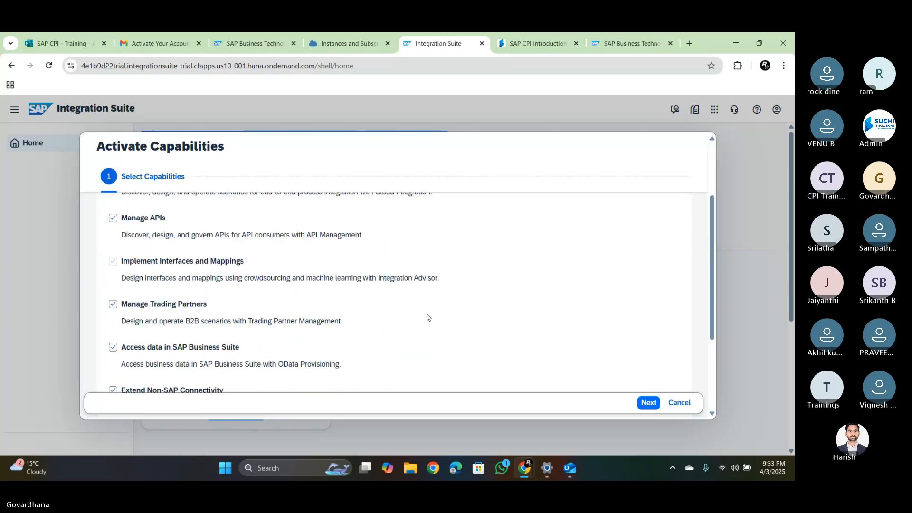
{"action": "scroll", "coordinate": [427, 317], "scroll_direction": "up", "scroll_amount": 2}
{"action": "scroll", "coordinate": [427, 317], "scroll_direction": "down", "scroll_amount": 2}
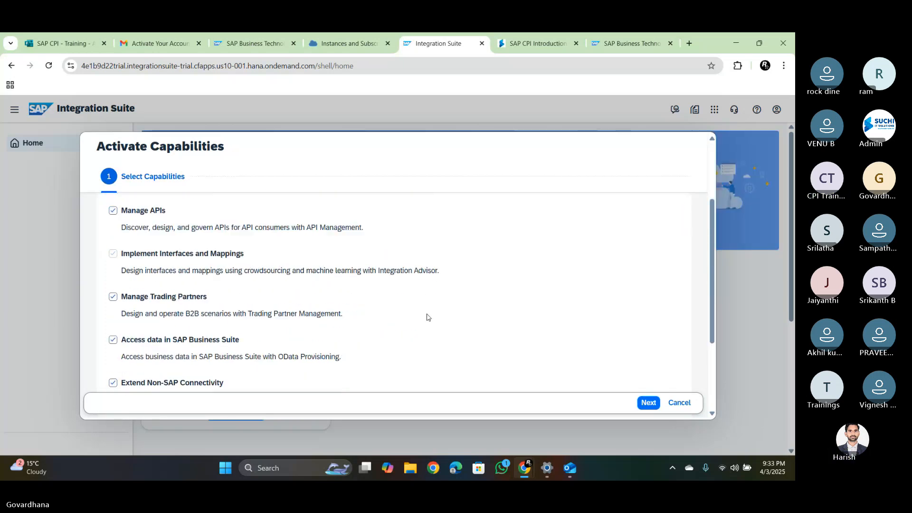
{"action": "scroll", "coordinate": [427, 317], "scroll_direction": "down", "scroll_amount": 3}
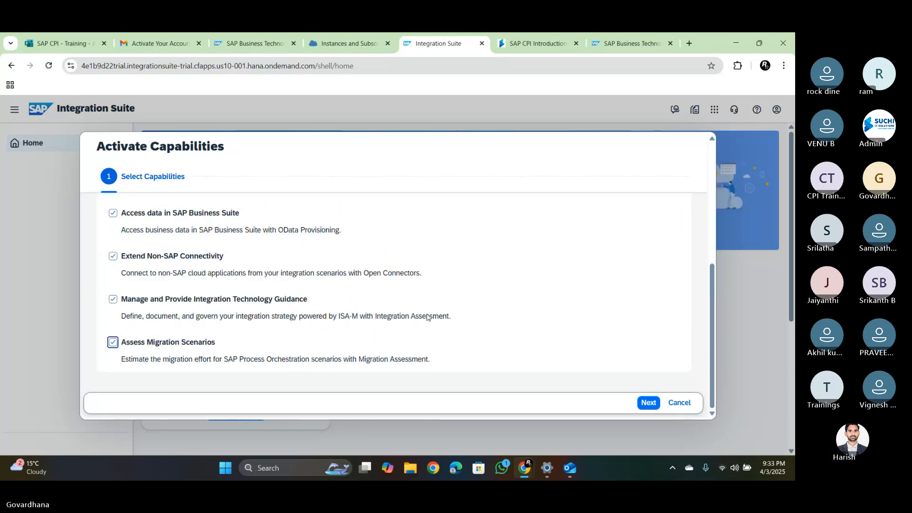
Pass the Cloud Integration settings and enable Developer Hub and Graph for API Management
{"action": "left_click", "coordinate": [647, 404]}
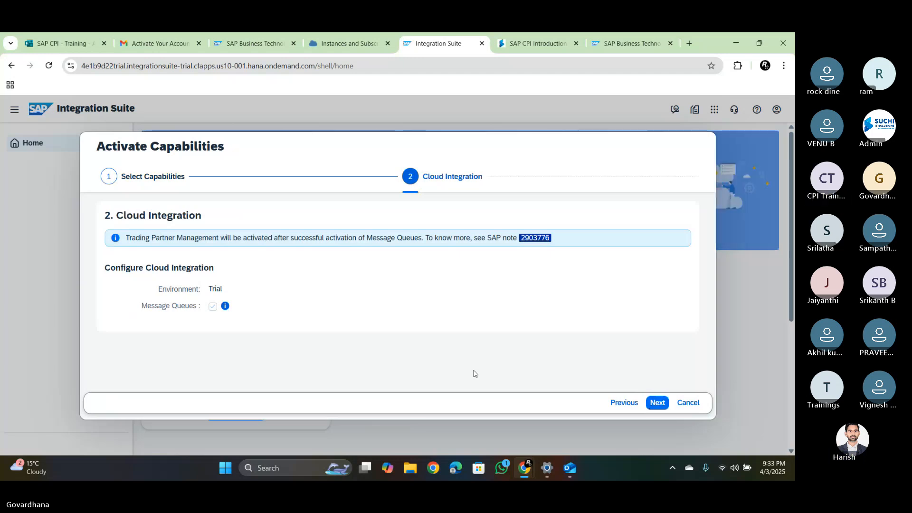
{"action": "left_click", "coordinate": [657, 402]}
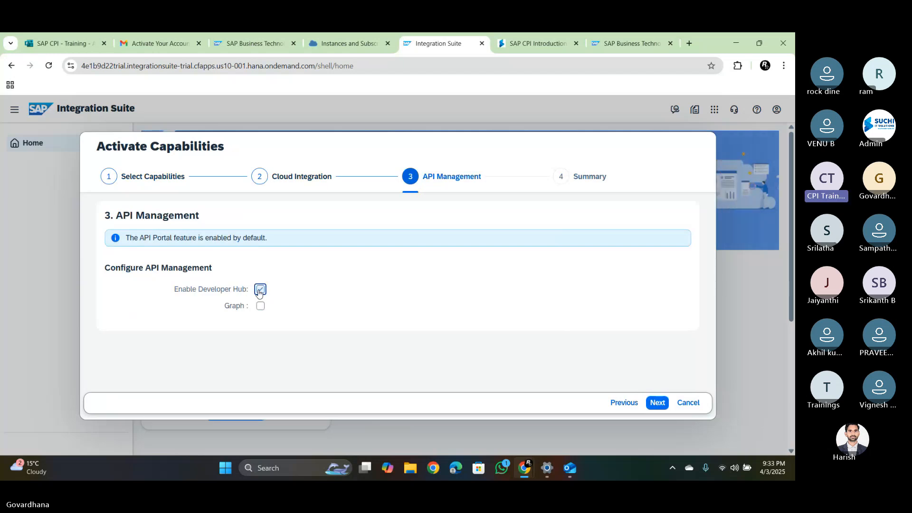
{"action": "left_click", "coordinate": [260, 290]}
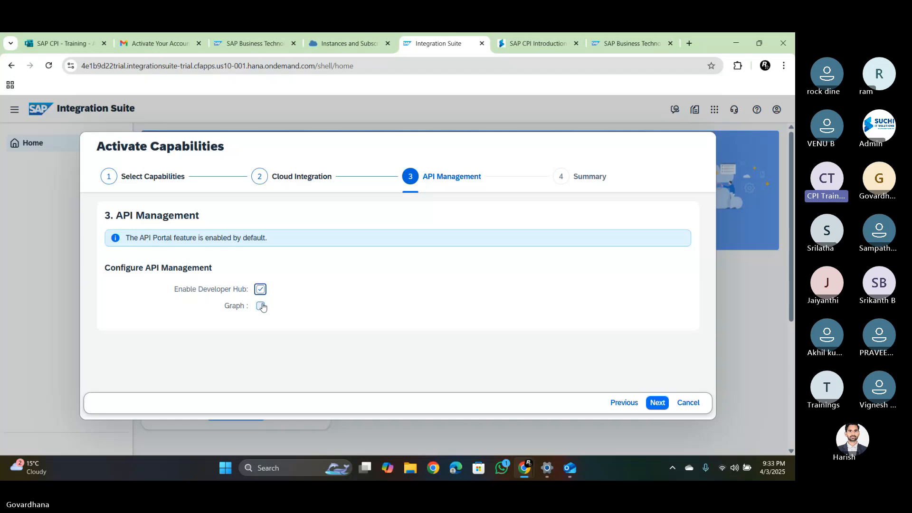
{"action": "left_click", "coordinate": [262, 306]}
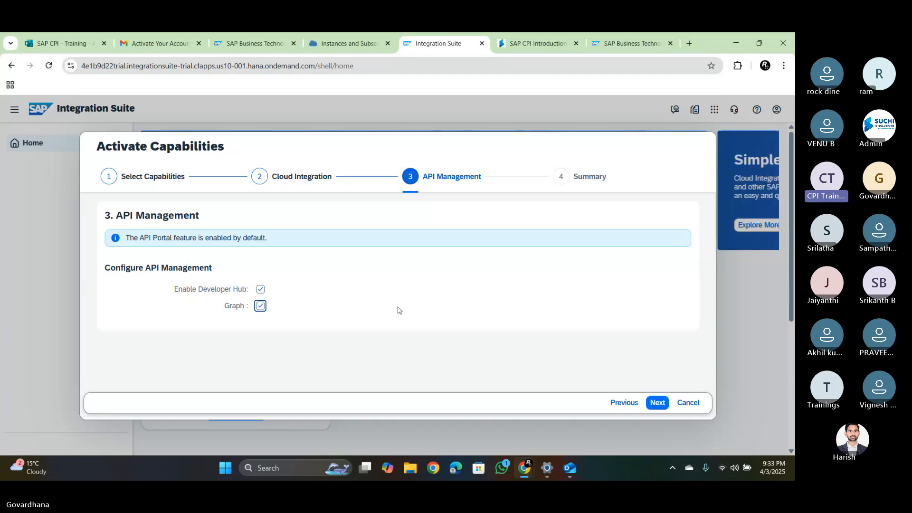
Advance to the Summary step and review all selected capabilities
{"action": "left_click", "coordinate": [657, 403]}
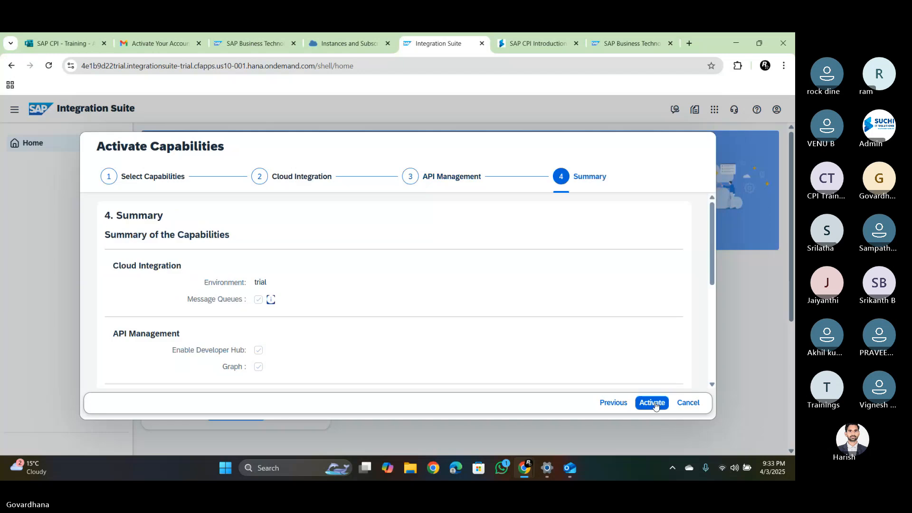
{"action": "scroll", "coordinate": [468, 316], "scroll_direction": "down", "scroll_amount": 2}
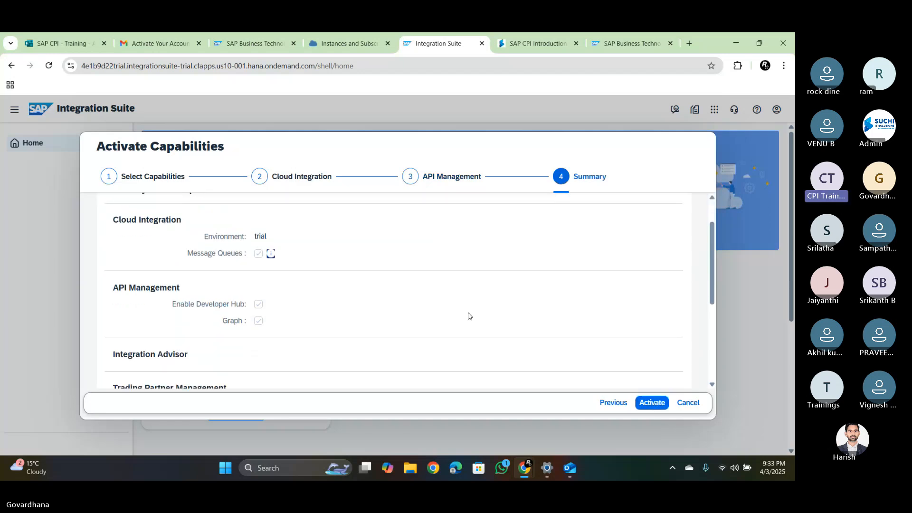
{"action": "scroll", "coordinate": [469, 315], "scroll_direction": "down", "scroll_amount": 2}
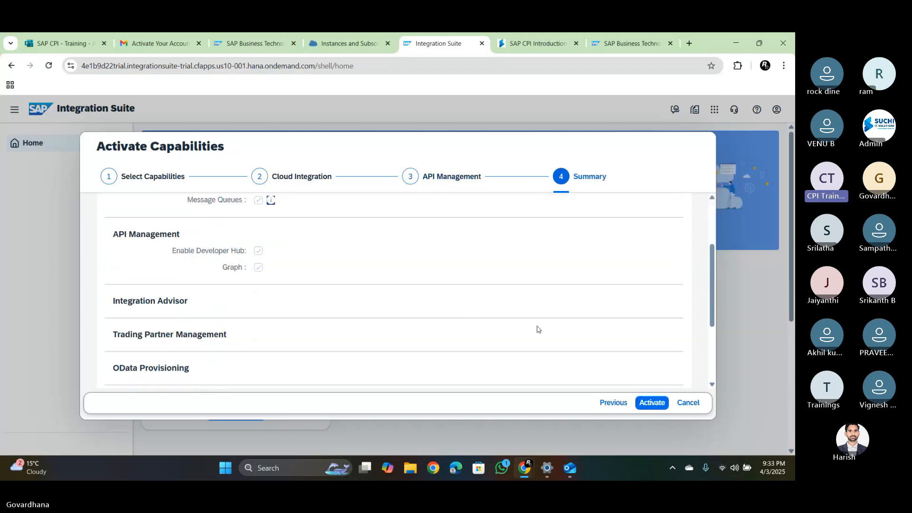
{"action": "scroll", "coordinate": [441, 303], "scroll_direction": "up", "scroll_amount": 3}
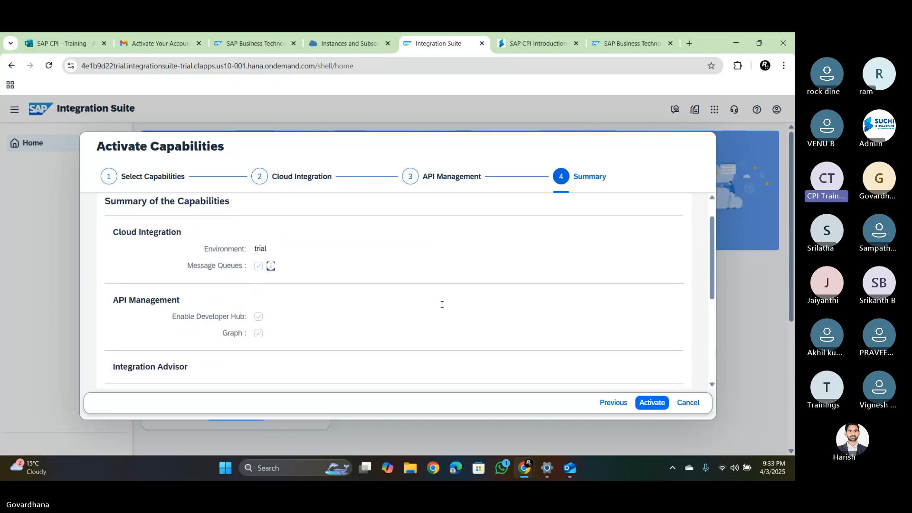
{"action": "scroll", "coordinate": [441, 304], "scroll_direction": "down", "scroll_amount": 1}
{"action": "scroll", "coordinate": [442, 305], "scroll_direction": "down", "scroll_amount": 1}
{"action": "scroll", "coordinate": [438, 290], "scroll_direction": "down", "scroll_amount": 2}
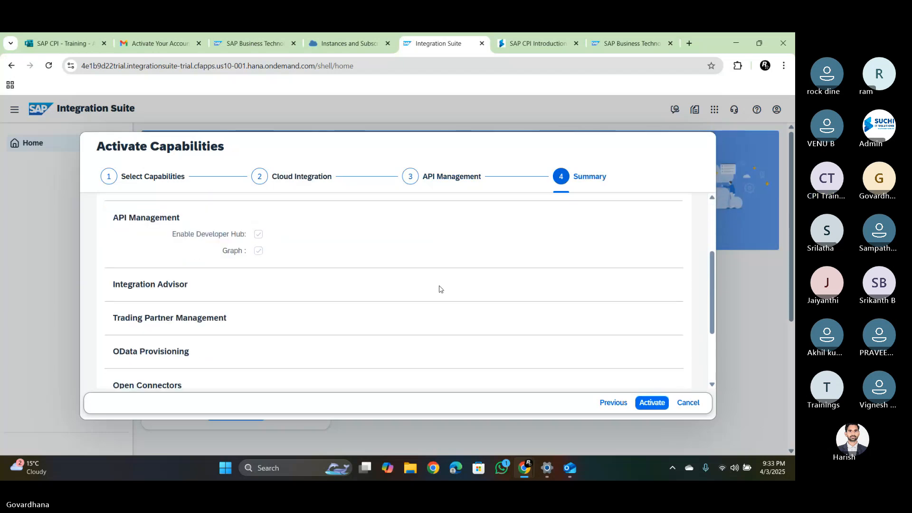
Activate the selected capabilities, then view the Integration Suite subscription in the cockpit
{"action": "left_click", "coordinate": [652, 402]}
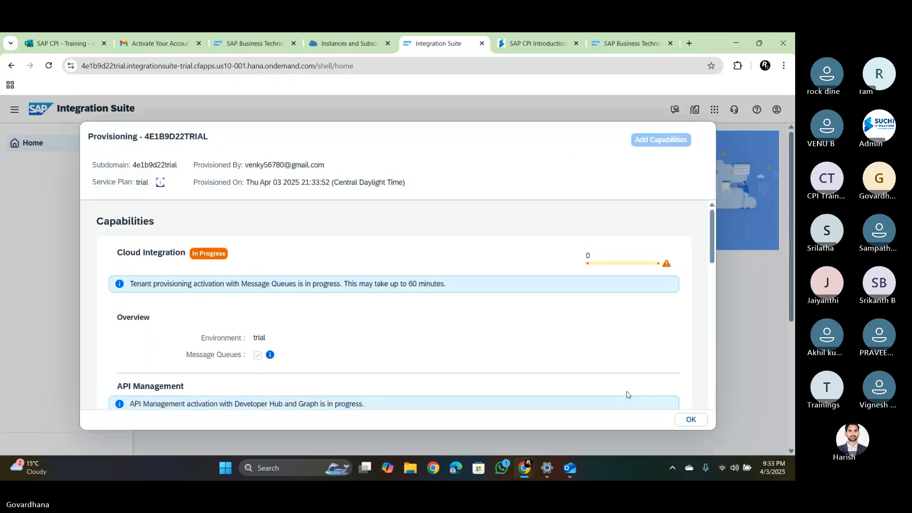
{"action": "scroll", "coordinate": [554, 352], "scroll_direction": "down", "scroll_amount": 1}
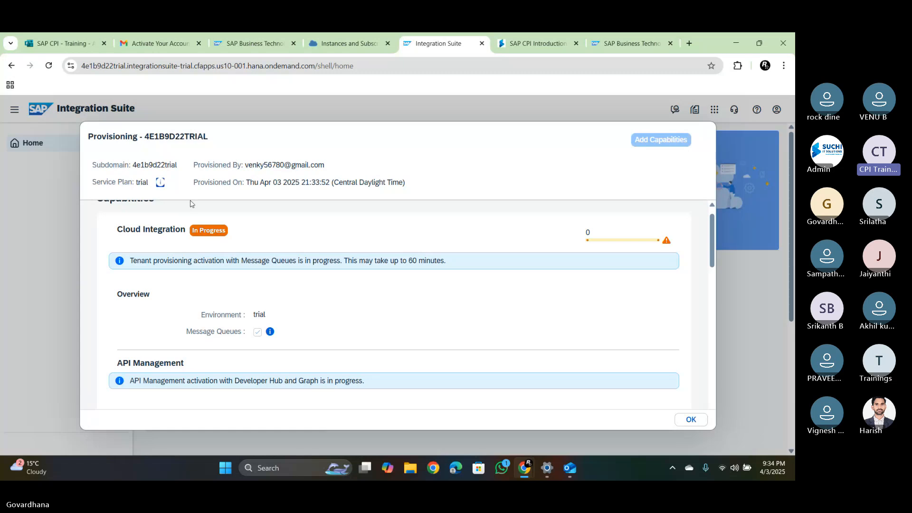
{"action": "left_click", "coordinate": [326, 44]}
{"action": "left_click", "coordinate": [440, 38]}
{"action": "left_click", "coordinate": [340, 46]}
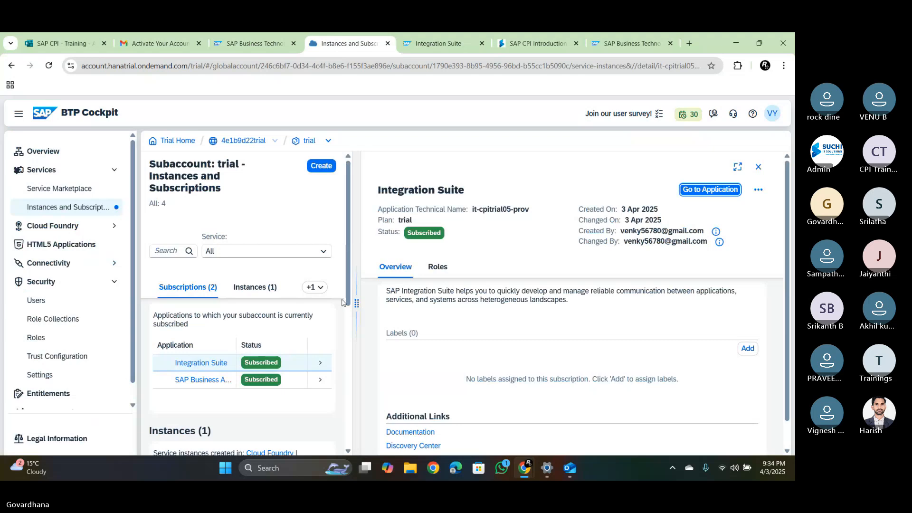
Review the subaccount user's role collections under Security > Users, cancelling without assigning any
{"action": "left_click", "coordinate": [36, 301]}
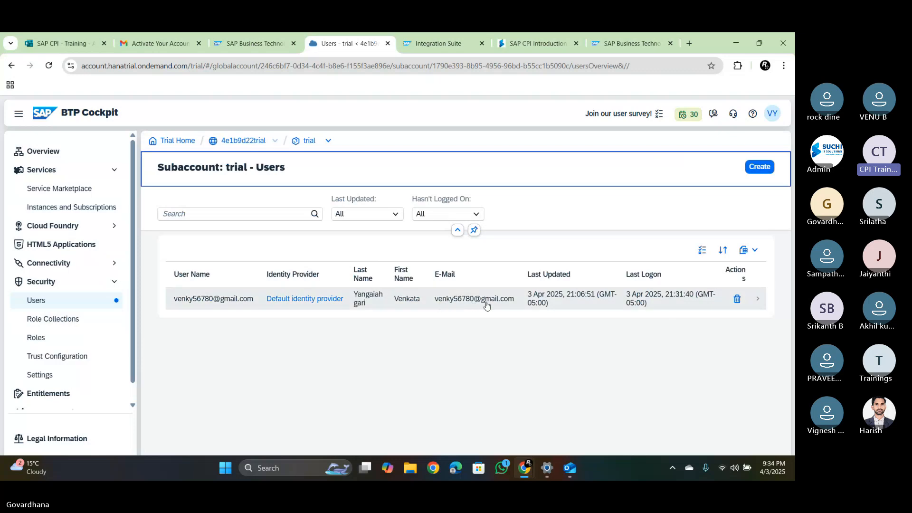
{"action": "left_click", "coordinate": [761, 304]}
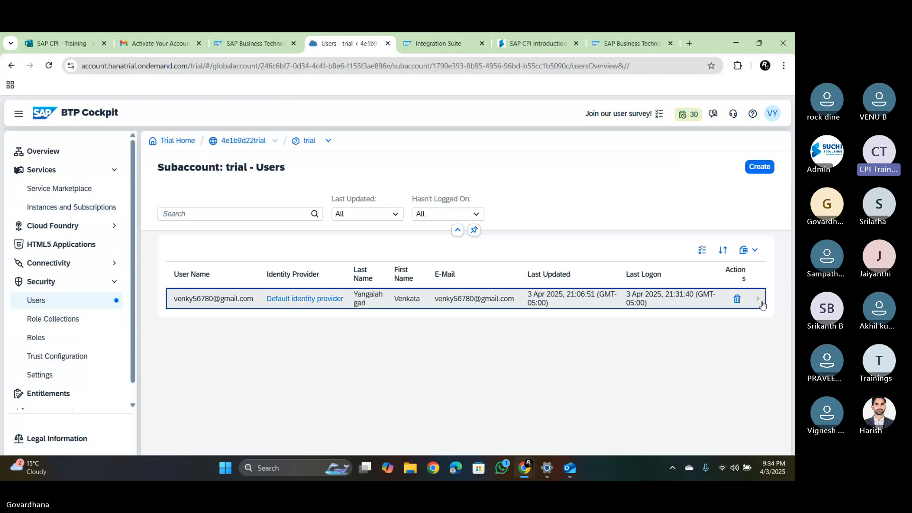
{"action": "left_click", "coordinate": [680, 302]}
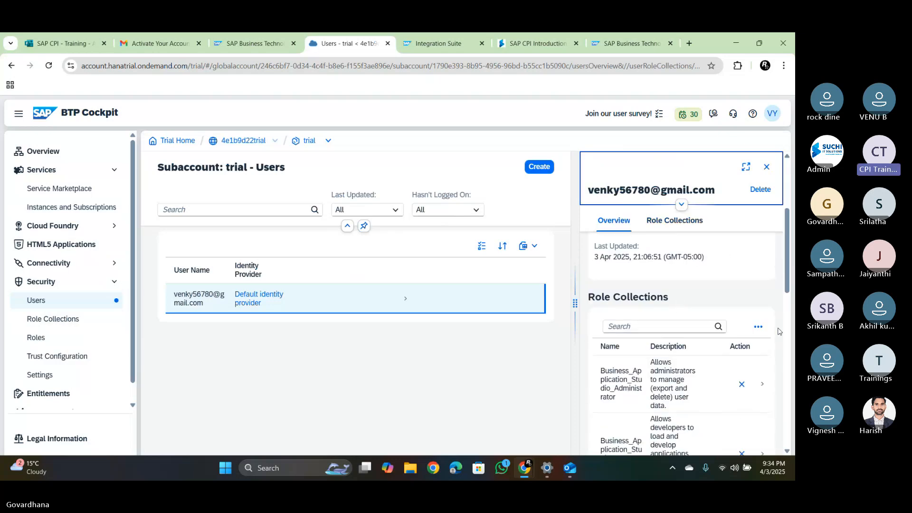
{"action": "left_click", "coordinate": [758, 327]}
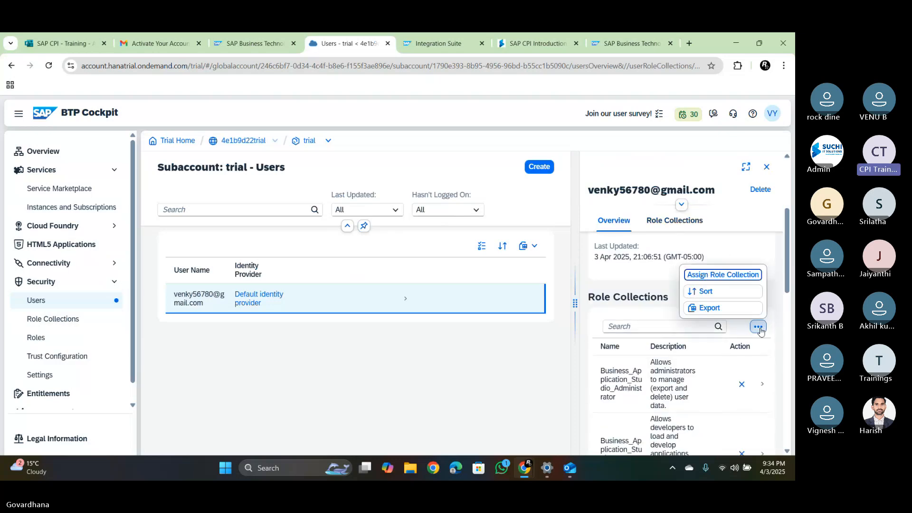
{"action": "left_click", "coordinate": [713, 277]}
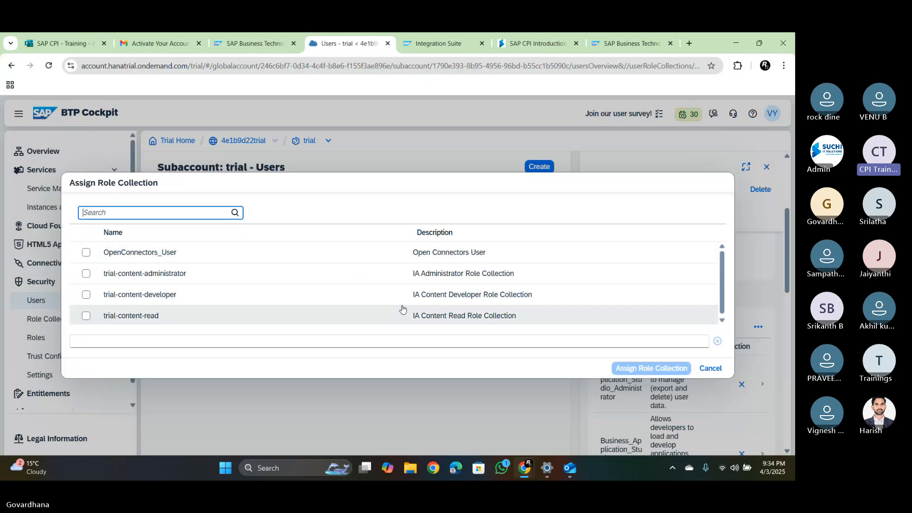
{"action": "left_click", "coordinate": [712, 369]}
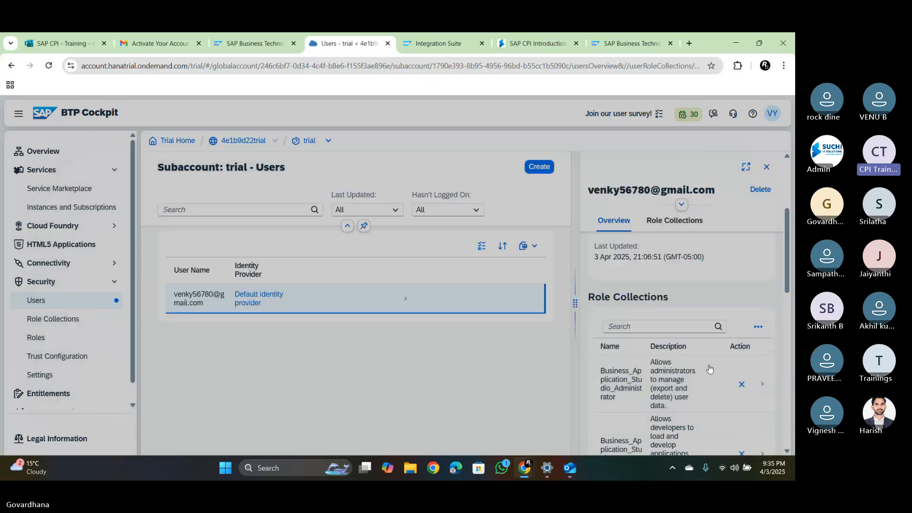
{"action": "left_click", "coordinate": [450, 47]}
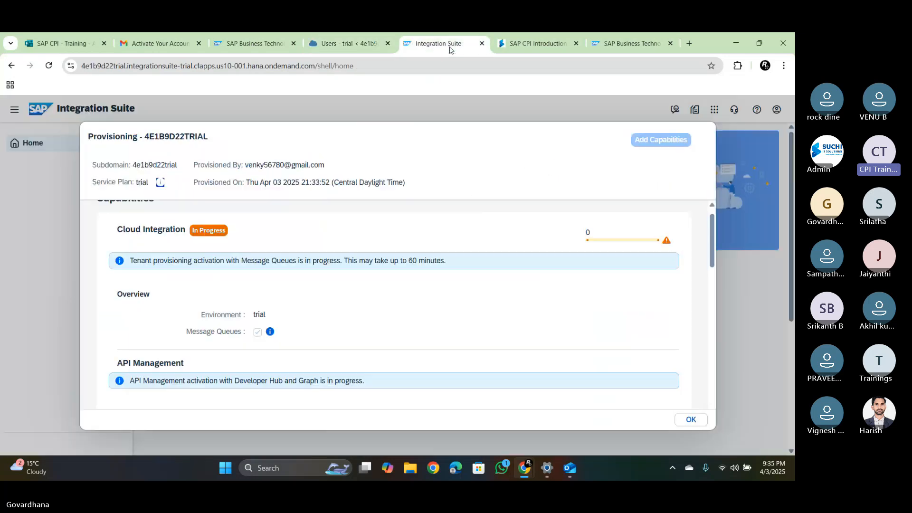
{"action": "scroll", "coordinate": [485, 301], "scroll_direction": "down", "scroll_amount": 3}
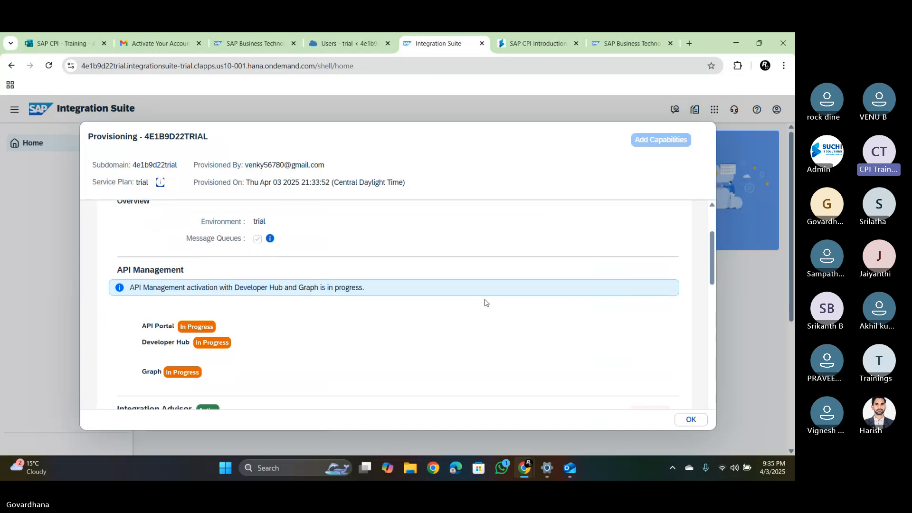
{"action": "scroll", "coordinate": [485, 303], "scroll_direction": "up", "scroll_amount": 3}
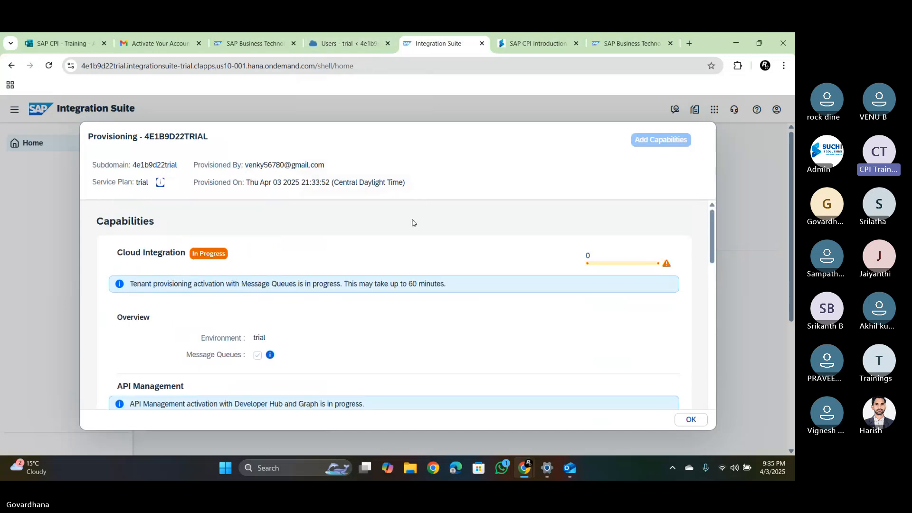
{"action": "scroll", "coordinate": [412, 222], "scroll_direction": "down", "scroll_amount": 3}
{"action": "scroll", "coordinate": [413, 222], "scroll_direction": "down", "scroll_amount": 2}
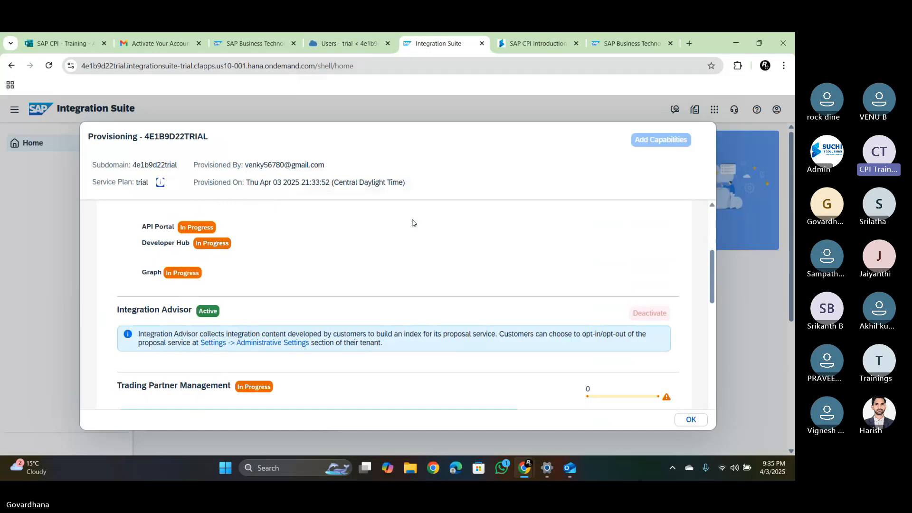
{"action": "scroll", "coordinate": [330, 314], "scroll_direction": "down", "scroll_amount": 5}
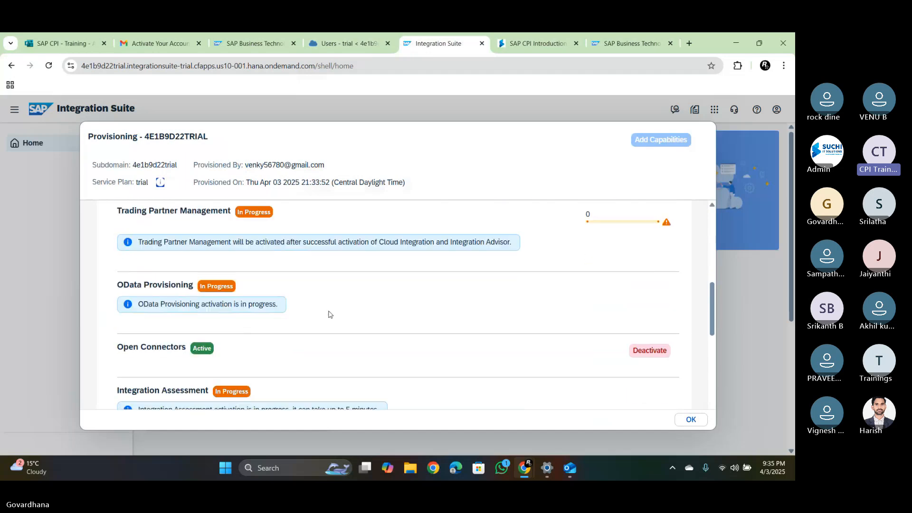
{"action": "scroll", "coordinate": [330, 314], "scroll_direction": "down", "scroll_amount": 1}
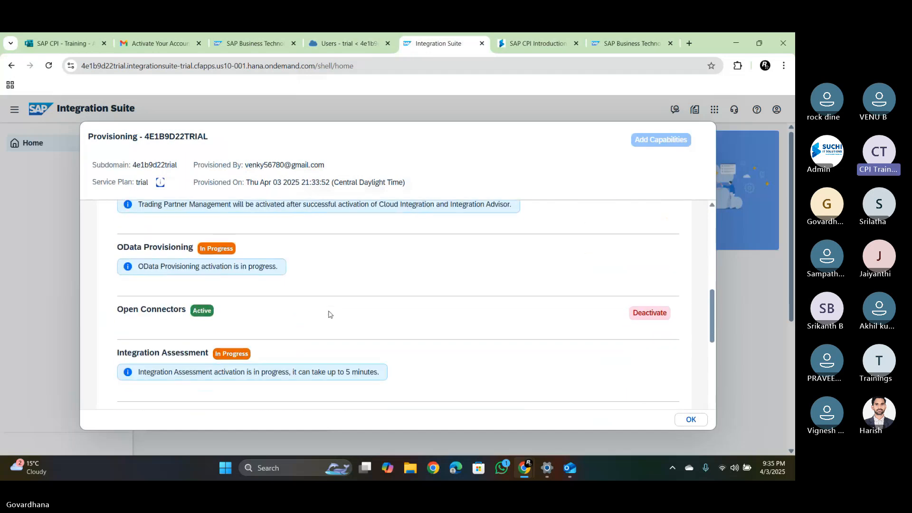
{"action": "scroll", "coordinate": [330, 314], "scroll_direction": "down", "scroll_amount": 3}
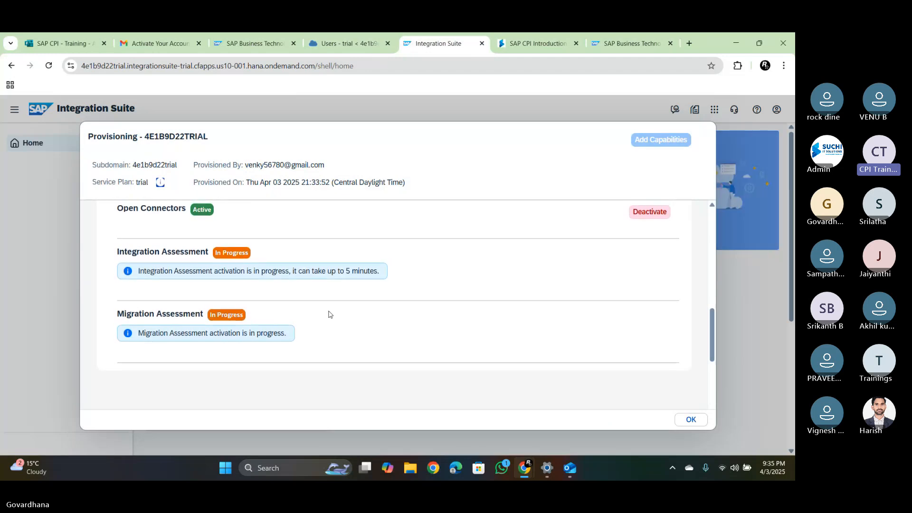
{"action": "scroll", "coordinate": [329, 314], "scroll_direction": "up", "scroll_amount": 1}
{"action": "scroll", "coordinate": [330, 314], "scroll_direction": "up", "scroll_amount": 1}
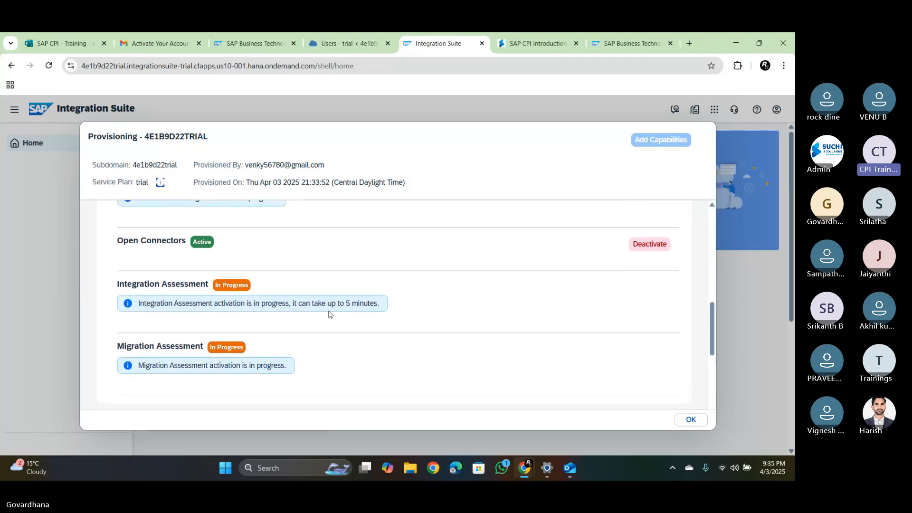
{"action": "scroll", "coordinate": [329, 312], "scroll_direction": "up", "scroll_amount": 1}
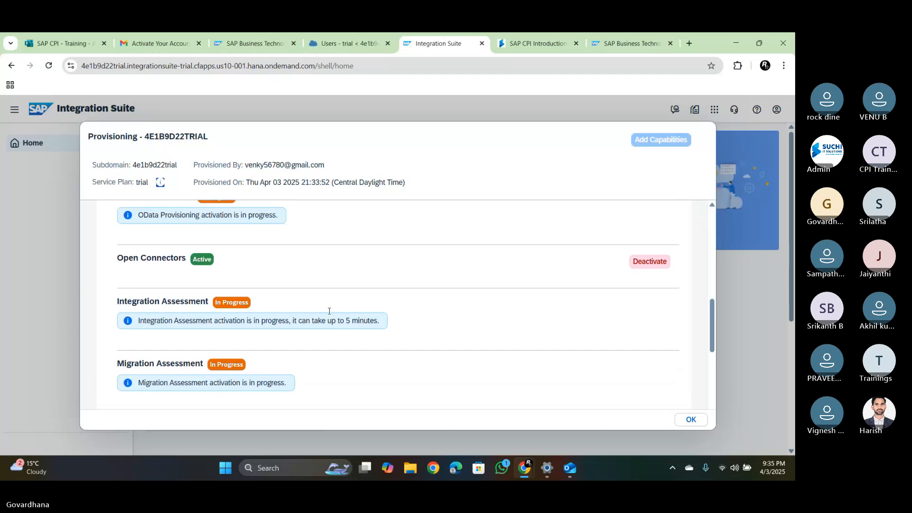
{"action": "scroll", "coordinate": [330, 311], "scroll_direction": "up", "scroll_amount": 2}
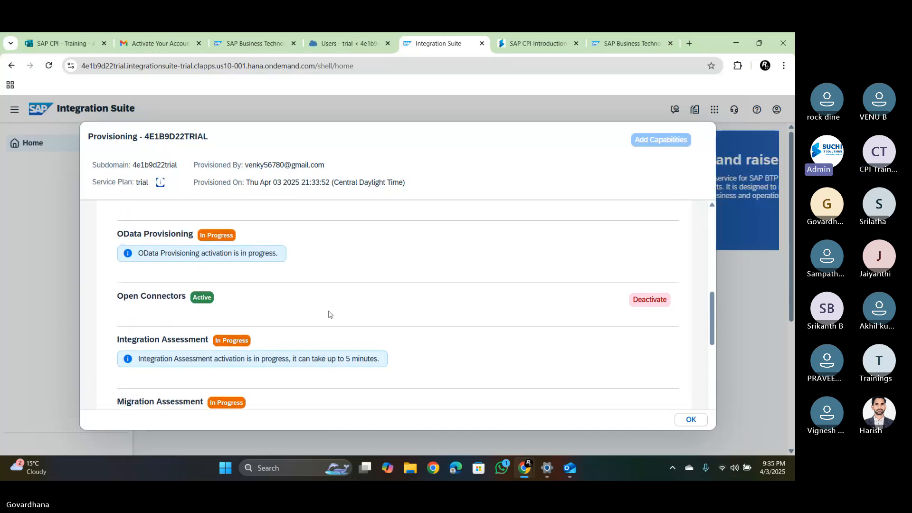
{"action": "scroll", "coordinate": [329, 314], "scroll_direction": "up", "scroll_amount": 4}
{"action": "scroll", "coordinate": [330, 314], "scroll_direction": "up", "scroll_amount": 9}
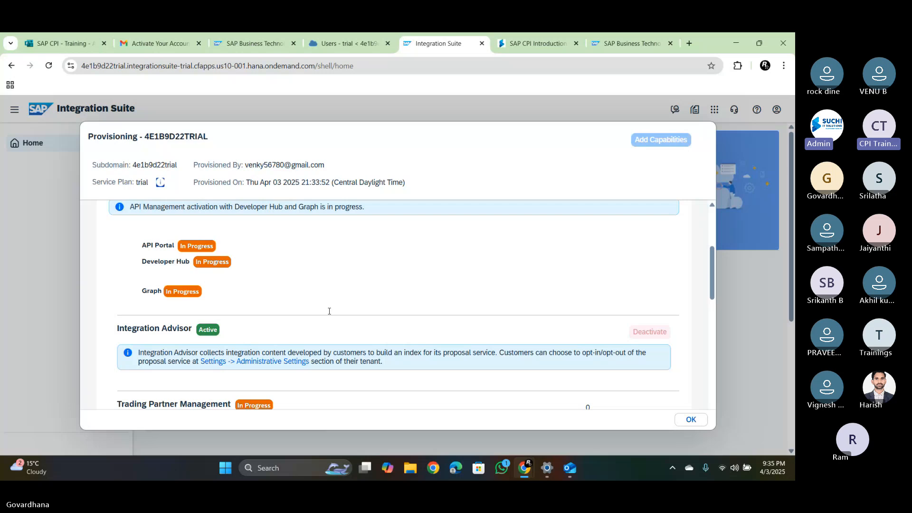
{"action": "scroll", "coordinate": [329, 313], "scroll_direction": "up", "scroll_amount": 2}
{"action": "scroll", "coordinate": [329, 314], "scroll_direction": "up", "scroll_amount": 7}
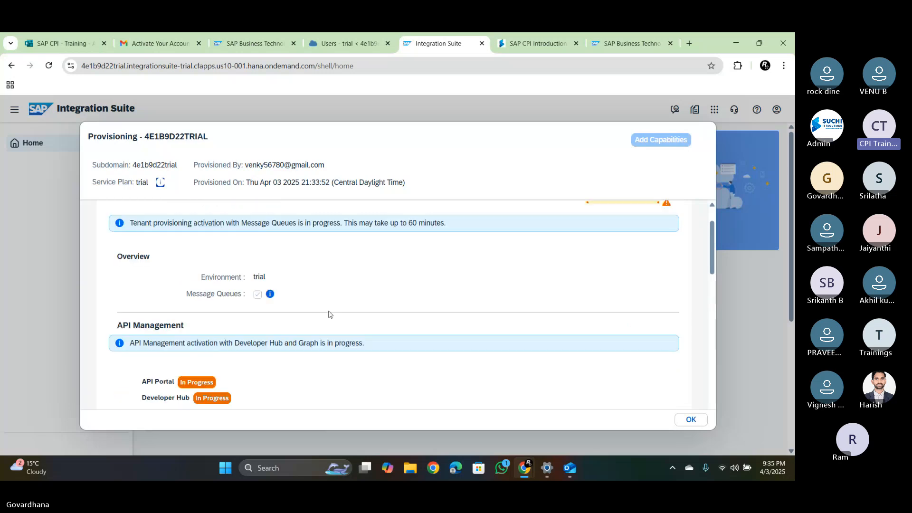
{"action": "scroll", "coordinate": [330, 314], "scroll_direction": "up", "scroll_amount": 1}
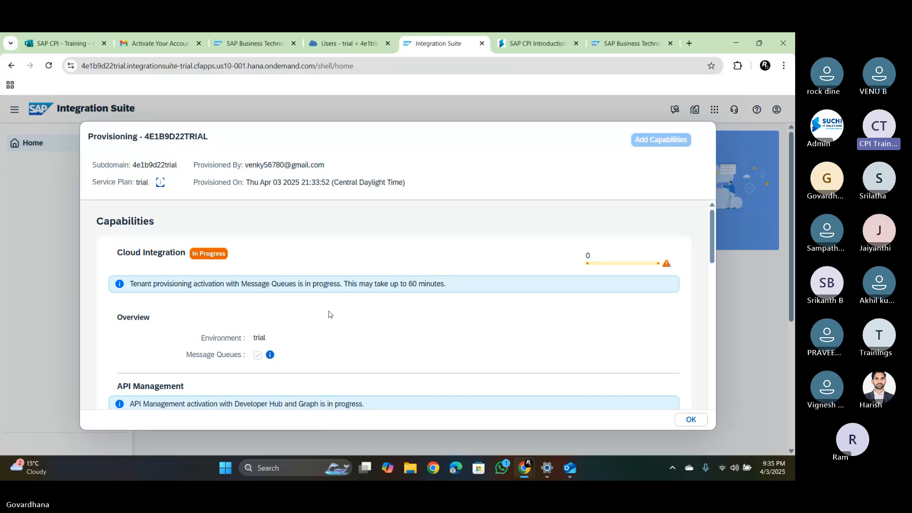
{"action": "scroll", "coordinate": [330, 314], "scroll_direction": "down", "scroll_amount": 1}
{"action": "scroll", "coordinate": [330, 314], "scroll_direction": "up", "scroll_amount": 1}
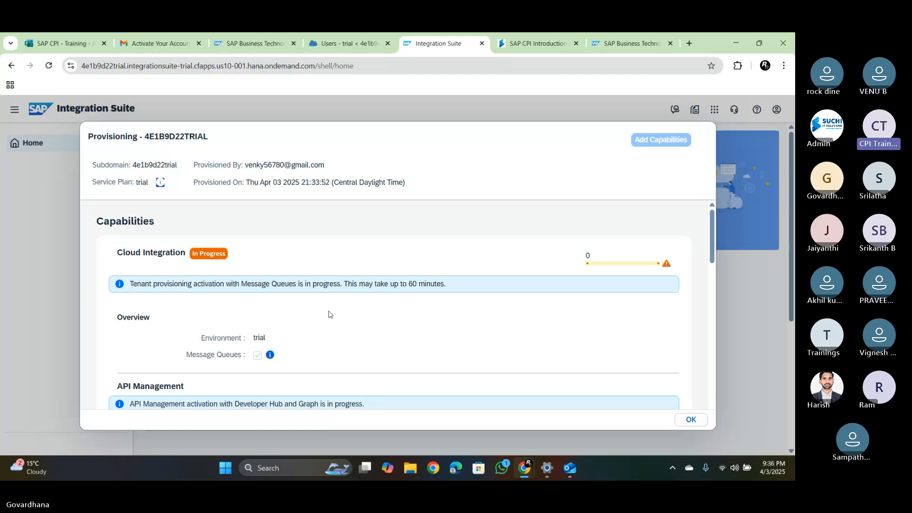
{"action": "scroll", "coordinate": [330, 315], "scroll_direction": "down", "scroll_amount": 2}
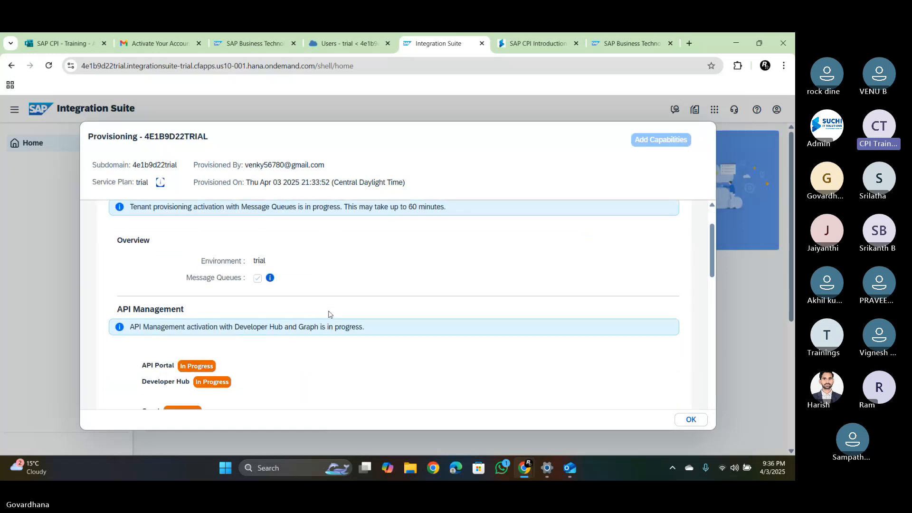
{"action": "scroll", "coordinate": [331, 314], "scroll_direction": "down", "scroll_amount": 2}
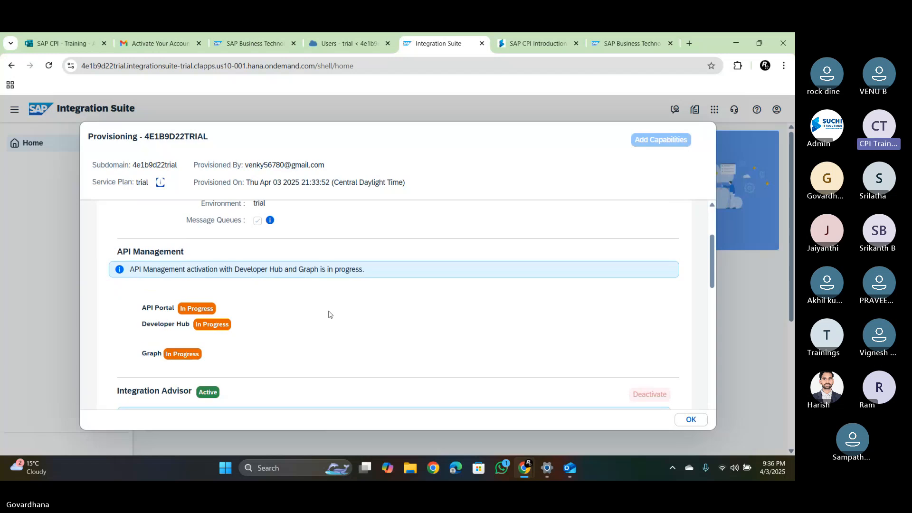
{"action": "scroll", "coordinate": [330, 315], "scroll_direction": "down", "scroll_amount": 3}
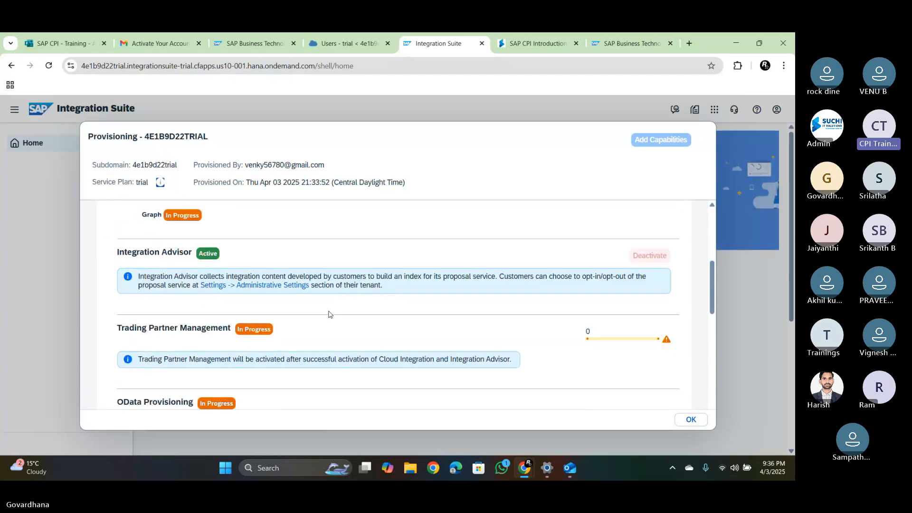
{"action": "scroll", "coordinate": [331, 314], "scroll_direction": "down", "scroll_amount": 1}
{"action": "scroll", "coordinate": [330, 314], "scroll_direction": "down", "scroll_amount": 4}
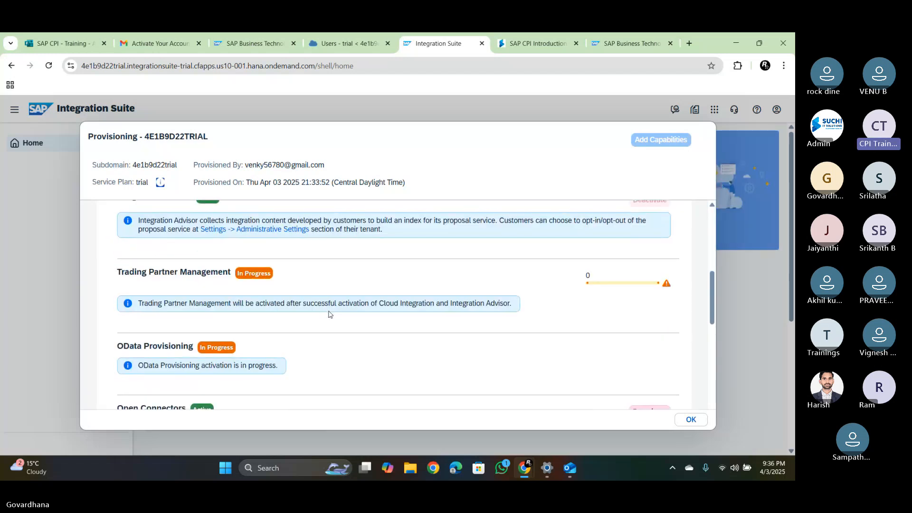
{"action": "scroll", "coordinate": [330, 314], "scroll_direction": "down", "scroll_amount": 3}
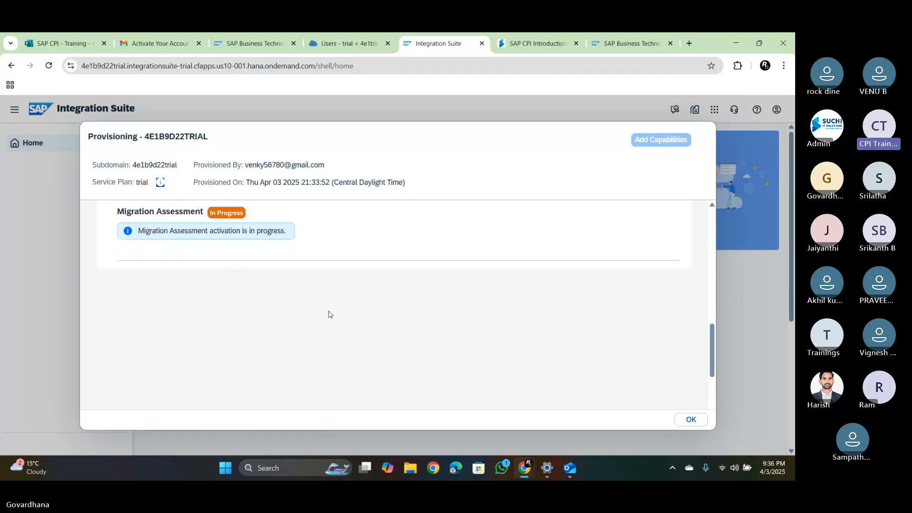
{"action": "scroll", "coordinate": [330, 314], "scroll_direction": "up", "scroll_amount": 8}
{"action": "scroll", "coordinate": [330, 314], "scroll_direction": "up", "scroll_amount": 4}
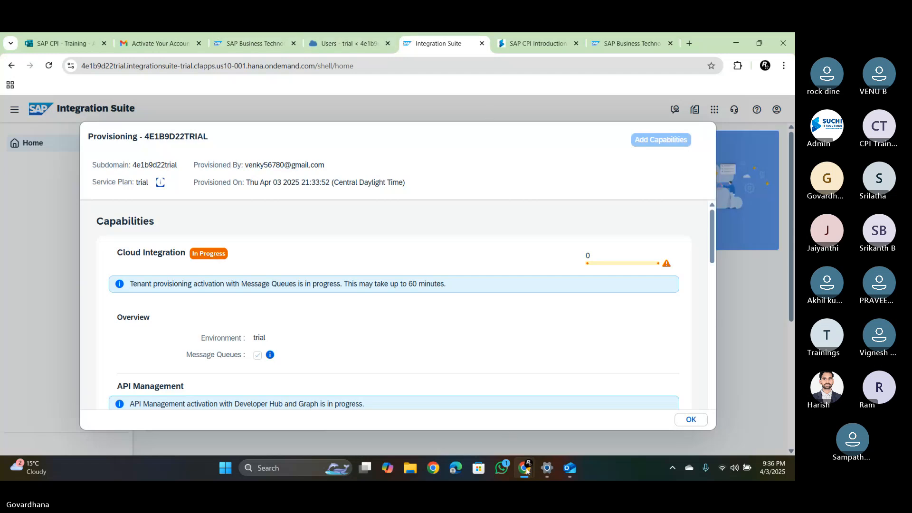
{"action": "mouse_move", "coordinate": [527, 470]}
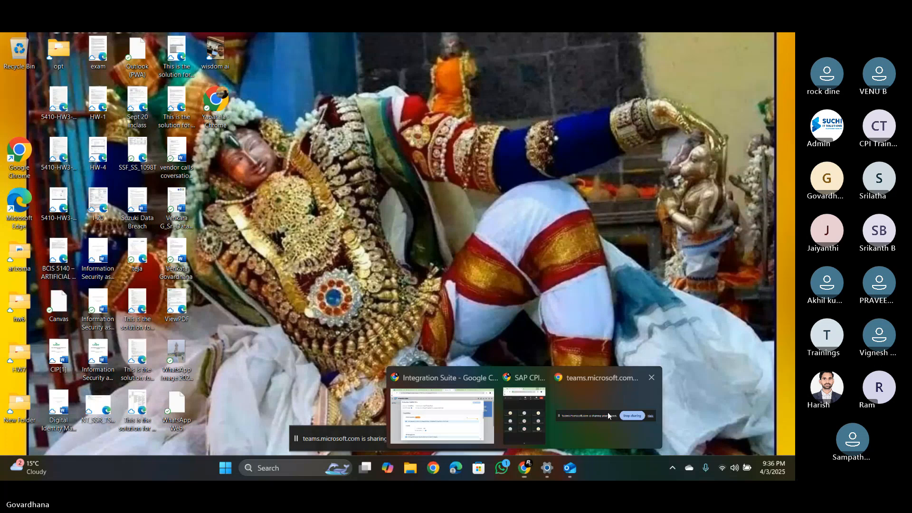
{"action": "left_click", "coordinate": [577, 429]}
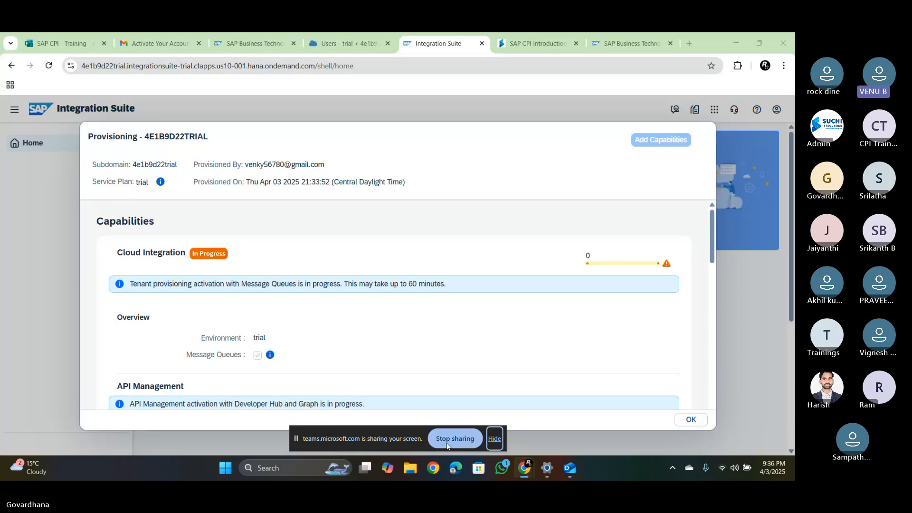
Stop screen sharing, close the user detail panel, and return to the 'Users - trial' list
{"action": "left_click", "coordinate": [446, 442]}
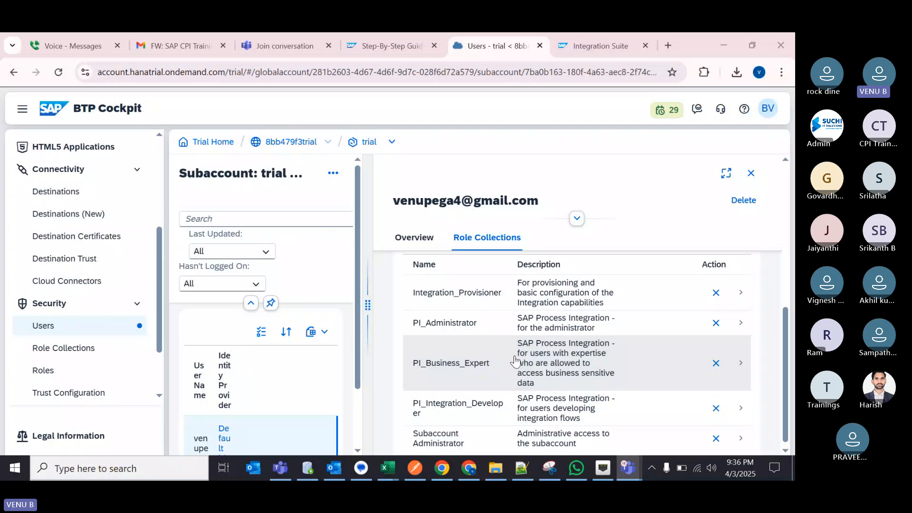
{"action": "scroll", "coordinate": [539, 360], "scroll_direction": "down", "scroll_amount": 1}
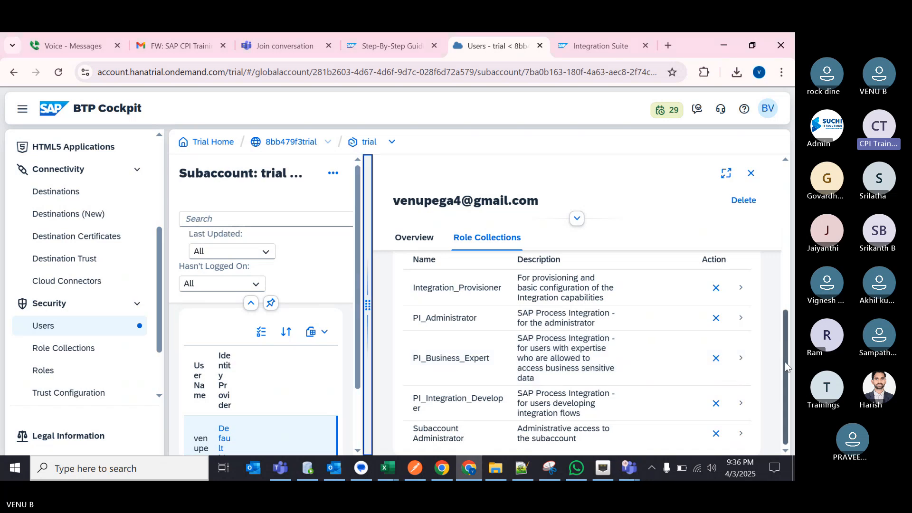
{"action": "left_click_drag", "start_coordinate": [787, 348], "coordinate": [789, 326]}
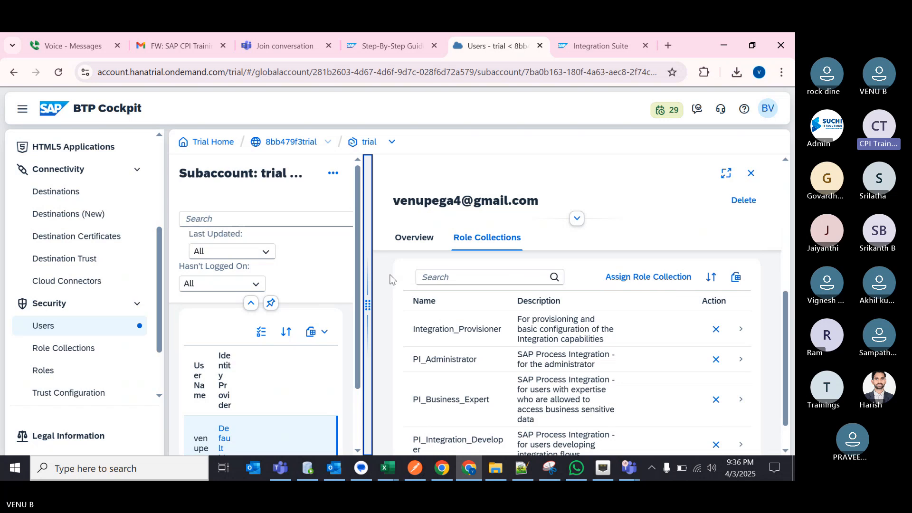
{"action": "left_click_drag", "start_coordinate": [370, 263], "coordinate": [713, 280]}
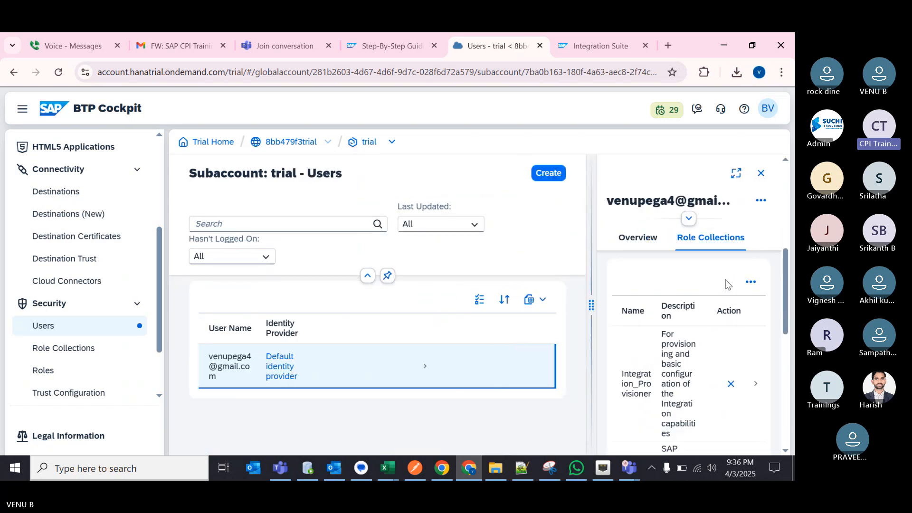
{"action": "scroll", "coordinate": [94, 260], "scroll_direction": "up", "scroll_amount": 3}
{"action": "scroll", "coordinate": [93, 261], "scroll_direction": "up", "scroll_amount": 3}
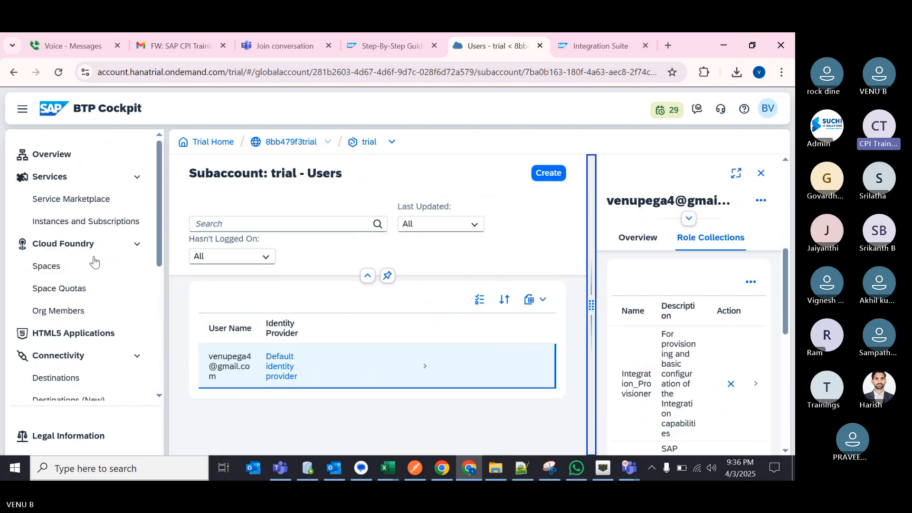
{"action": "left_click", "coordinate": [762, 175]}
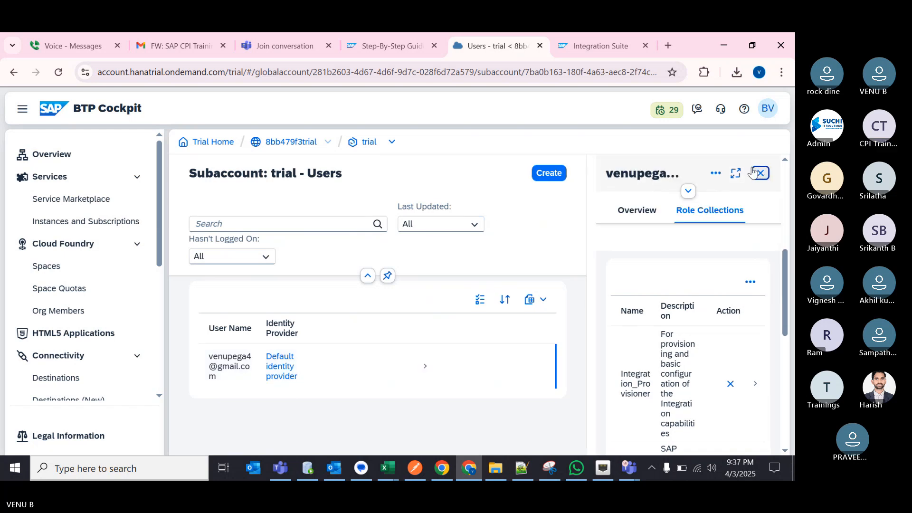
{"action": "left_click", "coordinate": [583, 53]}
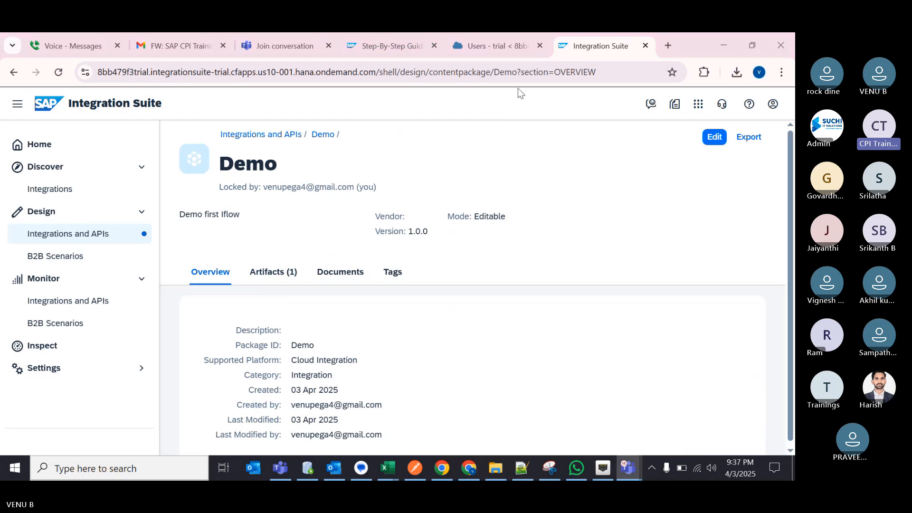
{"action": "left_click", "coordinate": [494, 47]}
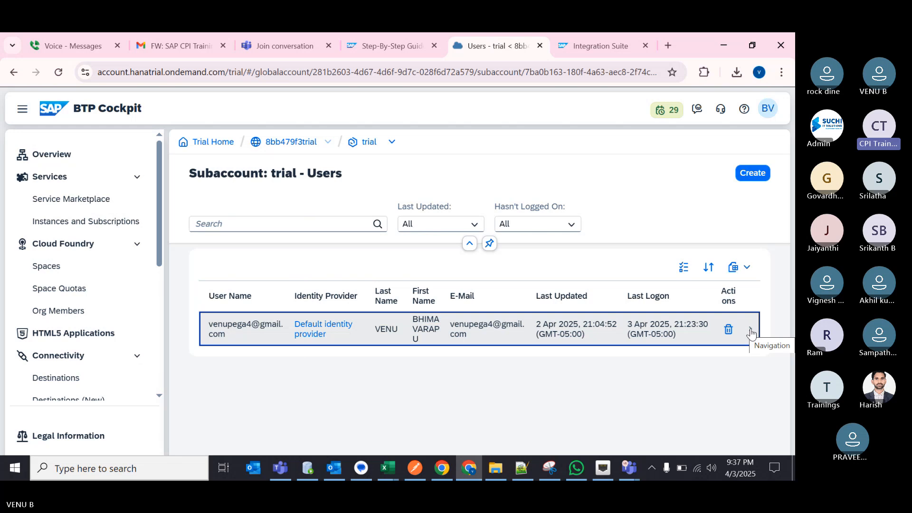
In Assign Role Collection, tick the trial-content, Subaccount Viewer, PIMAS, PI_Read_Only and OpenConnectors_User collections
{"action": "left_click", "coordinate": [750, 333]}
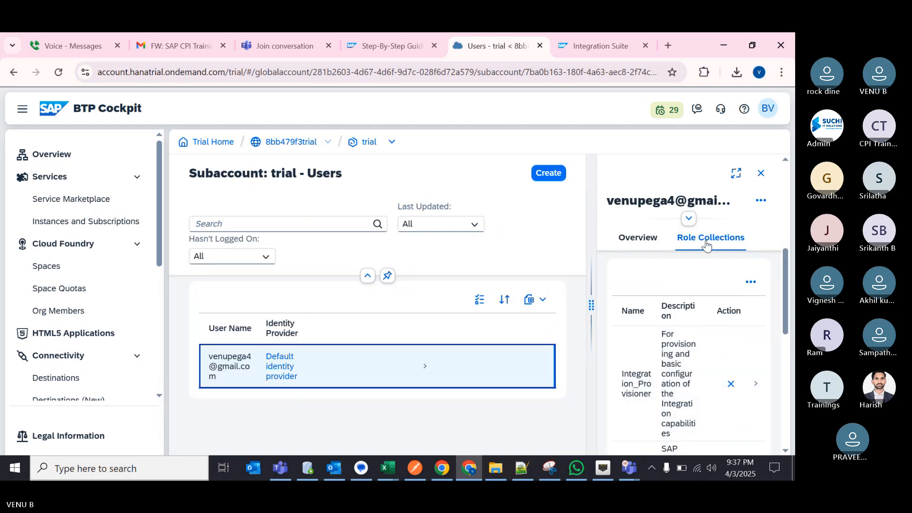
{"action": "left_click", "coordinate": [750, 308]}
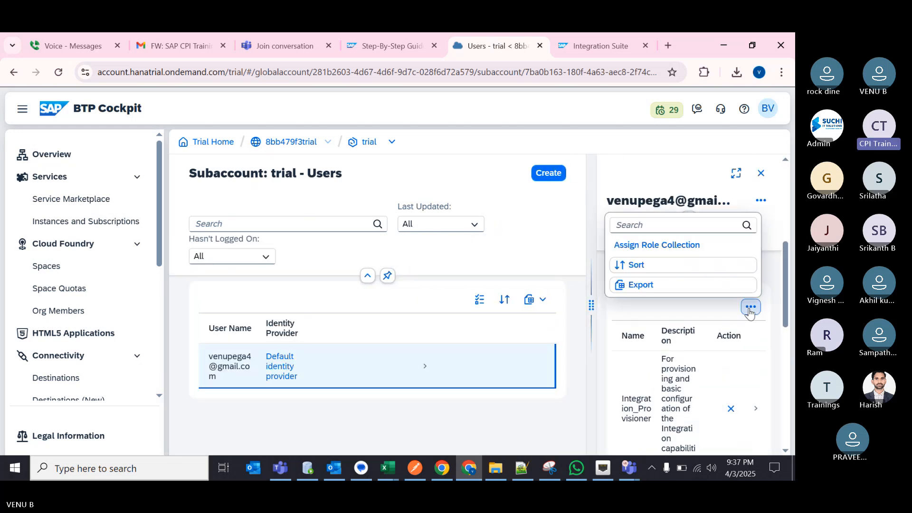
{"action": "left_click", "coordinate": [668, 246]}
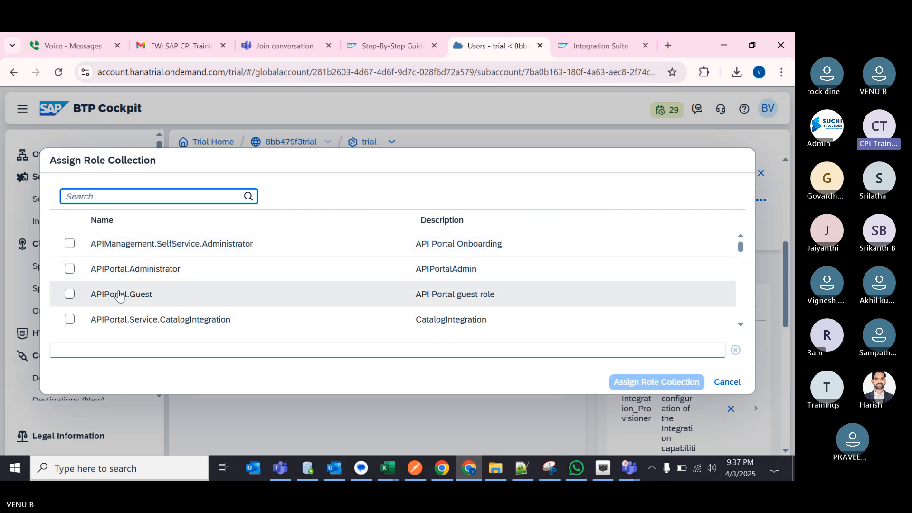
{"action": "scroll", "coordinate": [119, 296], "scroll_direction": "down", "scroll_amount": 10}
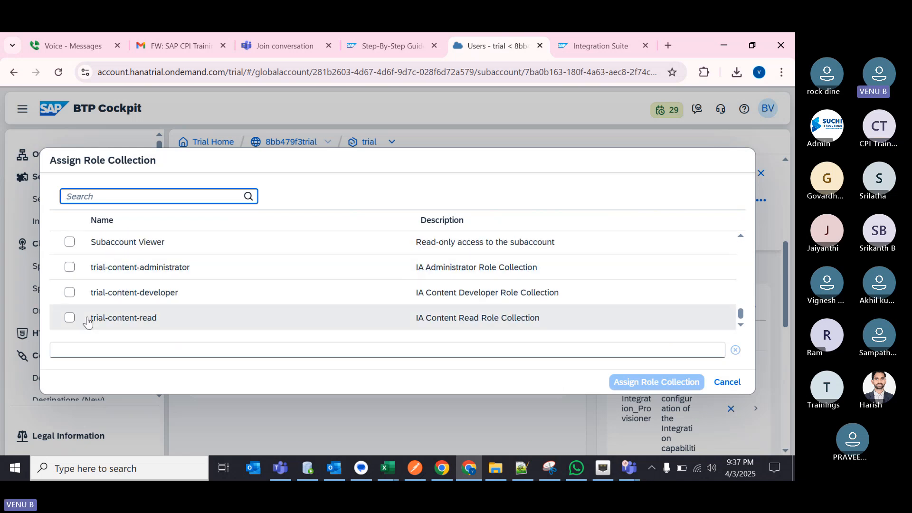
{"action": "left_click", "coordinate": [69, 318]}
{"action": "left_click", "coordinate": [69, 293]}
{"action": "left_click", "coordinate": [69, 267]}
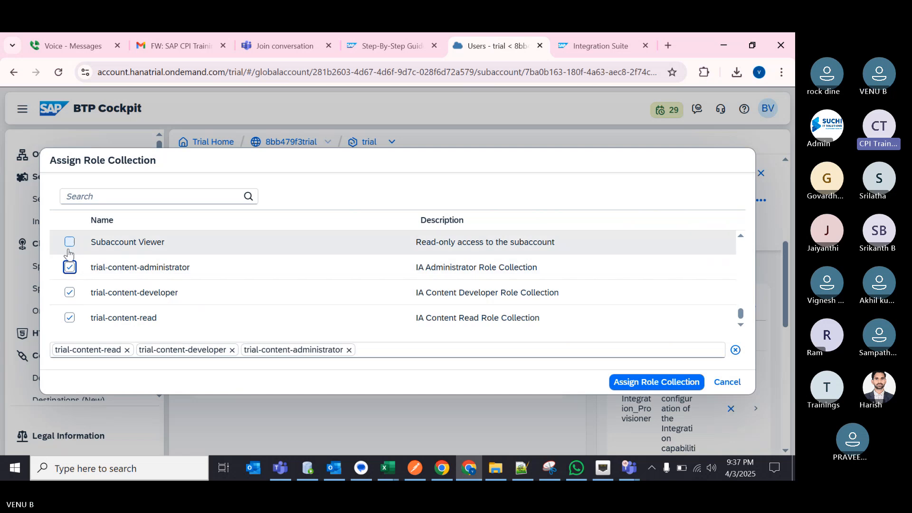
{"action": "left_click", "coordinate": [69, 242]}
{"action": "scroll", "coordinate": [71, 285], "scroll_direction": "up", "scroll_amount": 3}
{"action": "left_click", "coordinate": [70, 315]}
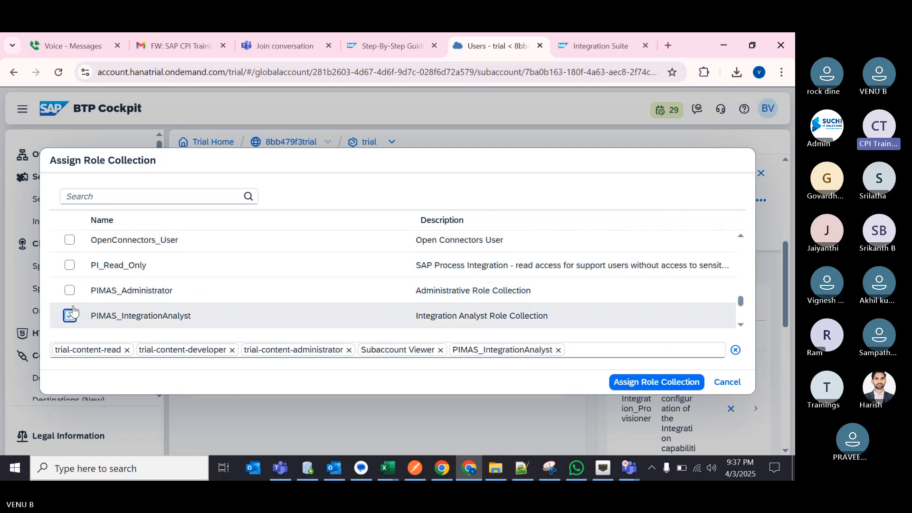
{"action": "left_click", "coordinate": [69, 290]}
{"action": "left_click", "coordinate": [69, 265]}
{"action": "left_click", "coordinate": [69, 240]}
Tick the INTAS, GraphNavigator.Viewer, Graph.KeyUser, Graph.Guest and both Destination Administrator collections
{"action": "scroll", "coordinate": [79, 302], "scroll_direction": "up", "scroll_amount": 1}
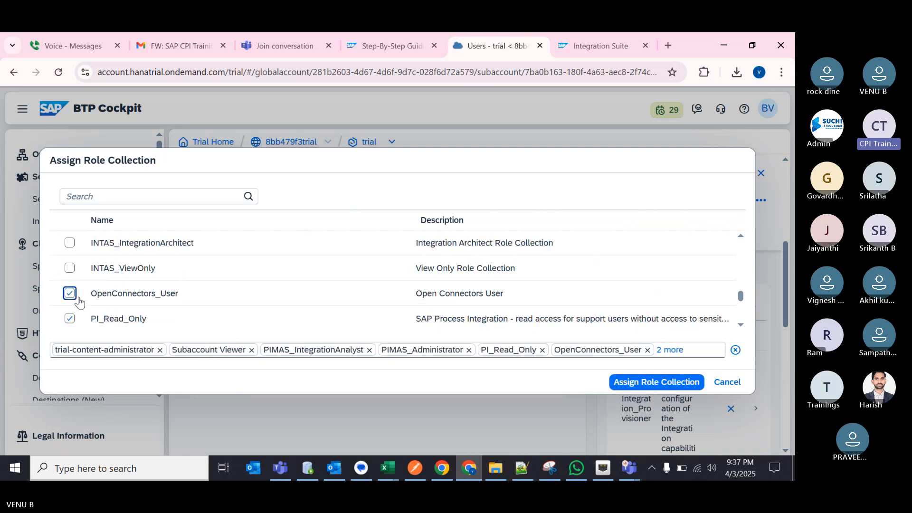
{"action": "left_click", "coordinate": [70, 269]}
{"action": "left_click", "coordinate": [69, 244]}
{"action": "scroll", "coordinate": [72, 304], "scroll_direction": "up", "scroll_amount": 3}
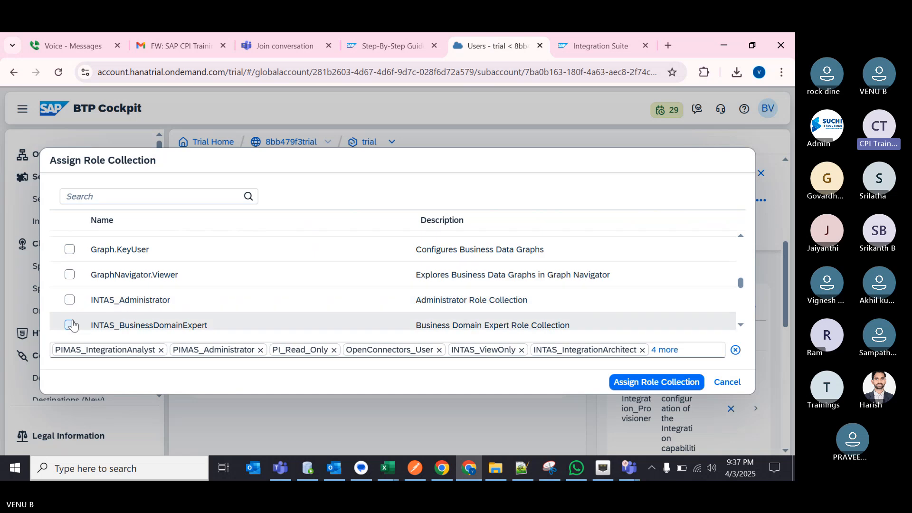
{"action": "left_click", "coordinate": [70, 325]}
{"action": "left_click", "coordinate": [69, 300]}
{"action": "left_click", "coordinate": [69, 274]}
{"action": "left_click", "coordinate": [70, 250]}
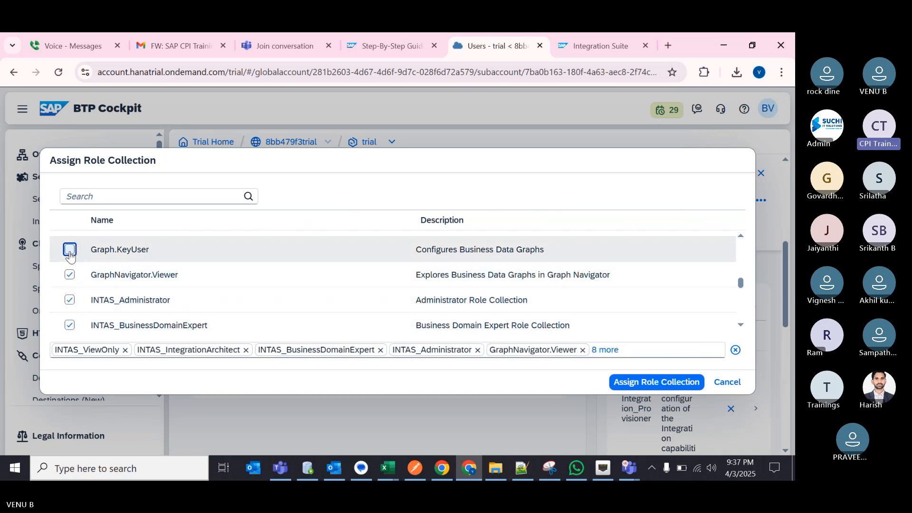
{"action": "scroll", "coordinate": [77, 288], "scroll_direction": "up", "scroll_amount": 1}
{"action": "left_click", "coordinate": [69, 286]}
{"action": "left_click", "coordinate": [69, 260]}
{"action": "left_click", "coordinate": [69, 236]}
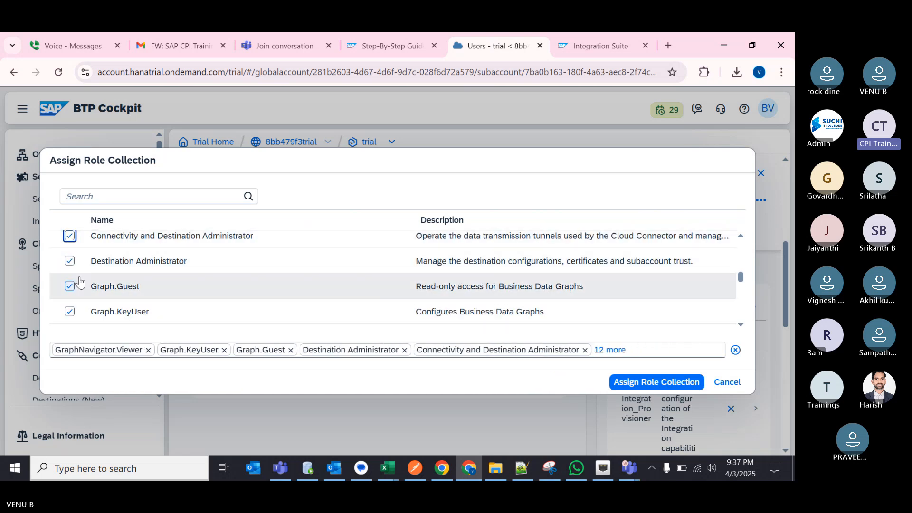
Tick Cloud Connector Administrator, the AuthGroup collections, APIPortal.Service.CatalogIntegration and APIPortal.Guest
{"action": "scroll", "coordinate": [77, 282], "scroll_direction": "up", "scroll_amount": 1}
{"action": "left_click", "coordinate": [70, 272]}
{"action": "left_click", "coordinate": [70, 247]}
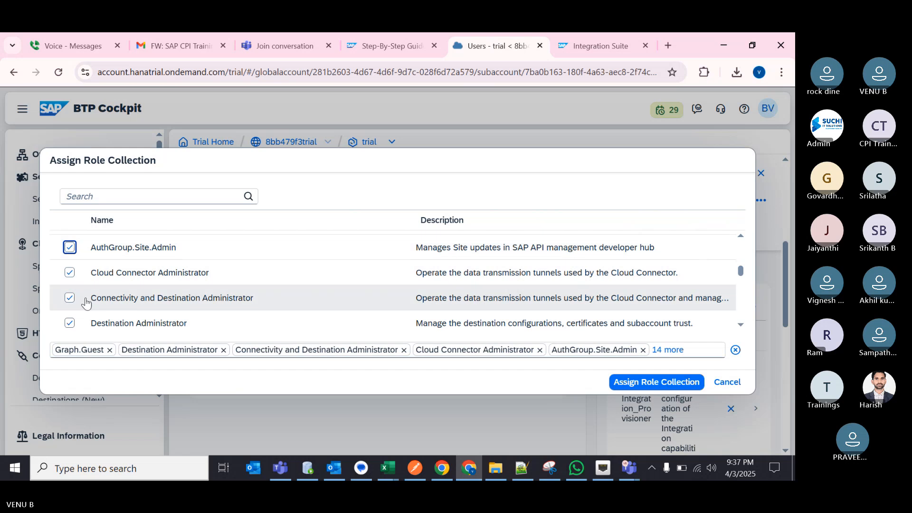
{"action": "scroll", "coordinate": [78, 299], "scroll_direction": "up", "scroll_amount": 2}
{"action": "left_click", "coordinate": [70, 321]}
{"action": "left_click", "coordinate": [70, 295]}
{"action": "left_click", "coordinate": [69, 270]}
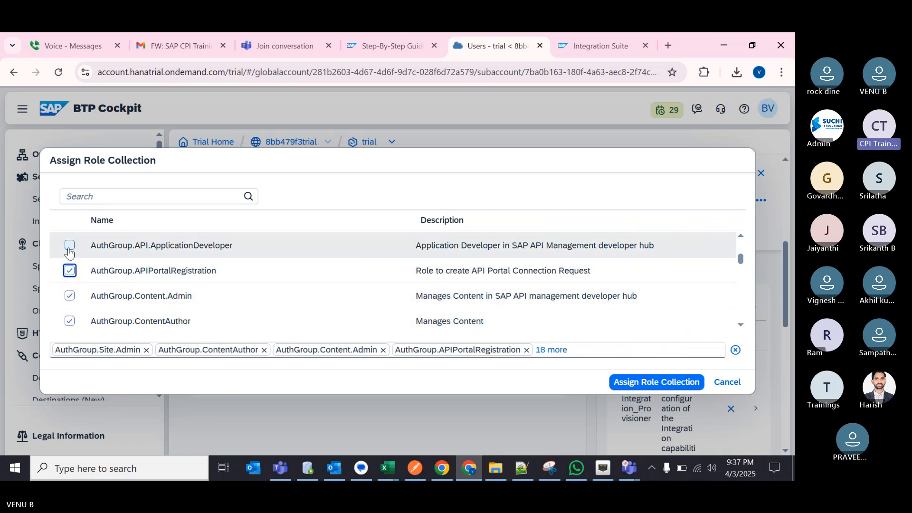
{"action": "left_click", "coordinate": [69, 245]}
{"action": "scroll", "coordinate": [72, 285], "scroll_direction": "up", "scroll_amount": 1}
{"action": "left_click", "coordinate": [70, 282]}
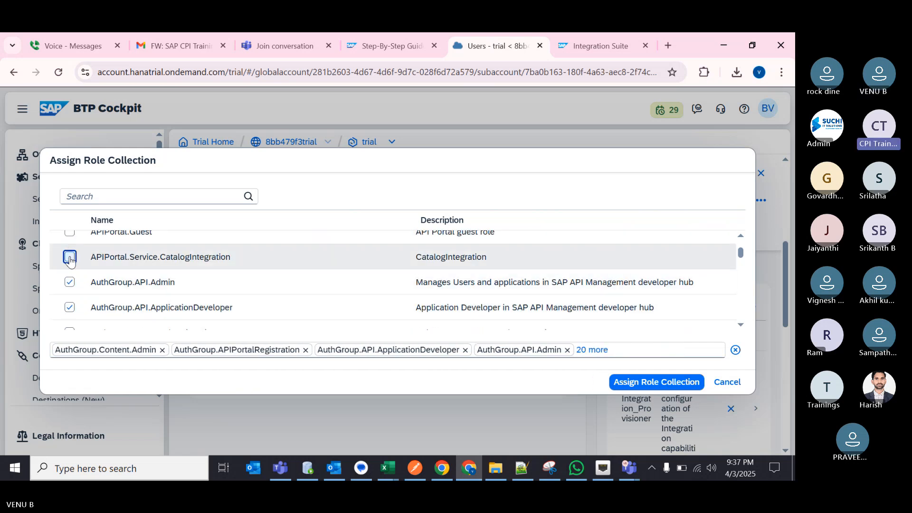
{"action": "left_click", "coordinate": [70, 257]}
{"action": "left_click", "coordinate": [70, 233]}
Add APIPortal.Administrator, APIManagement.SelfService.Administrator, AuthGroup.SelfService.Admin and INTAS_EnterpriseArchitect, then assign them all
{"action": "scroll", "coordinate": [81, 266], "scroll_direction": "up", "scroll_amount": 1}
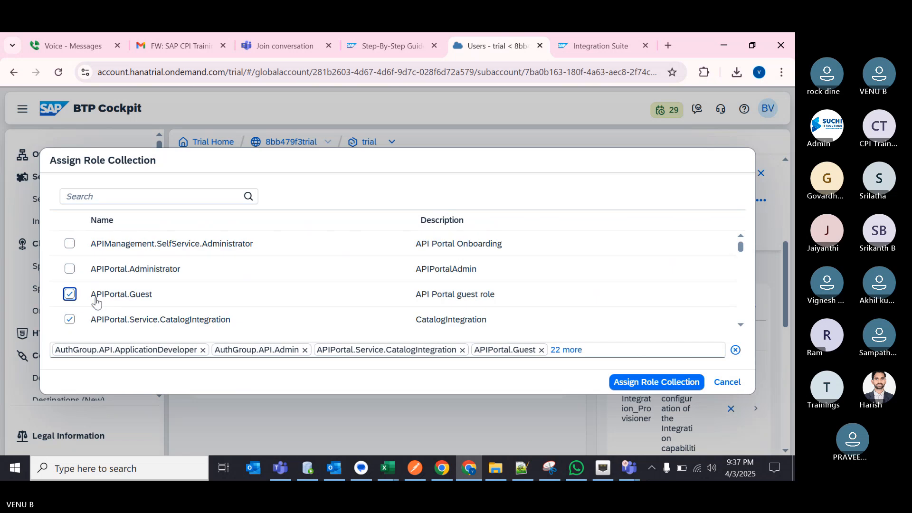
{"action": "left_click", "coordinate": [69, 269]}
{"action": "left_click", "coordinate": [69, 243]}
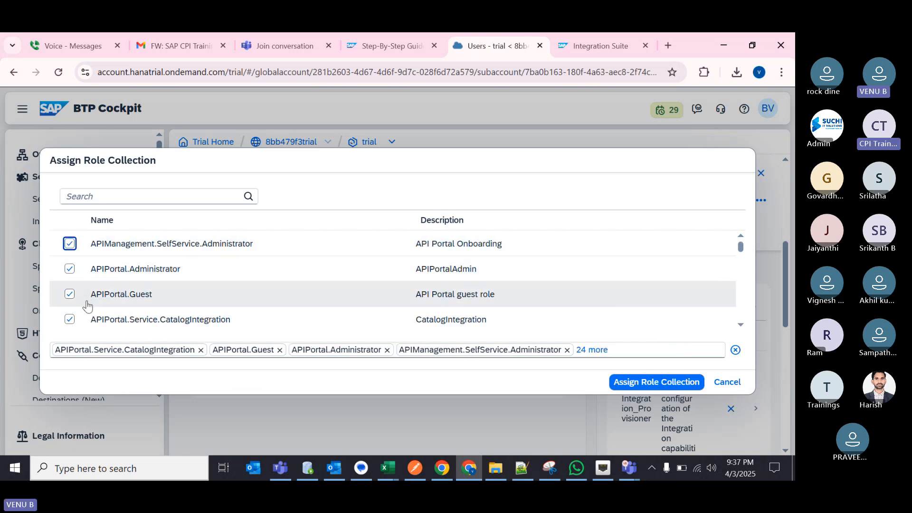
{"action": "scroll", "coordinate": [103, 323], "scroll_direction": "down", "scroll_amount": 1}
{"action": "scroll", "coordinate": [100, 318], "scroll_direction": "down", "scroll_amount": 4}
{"action": "scroll", "coordinate": [90, 314], "scroll_direction": "up", "scroll_amount": 1}
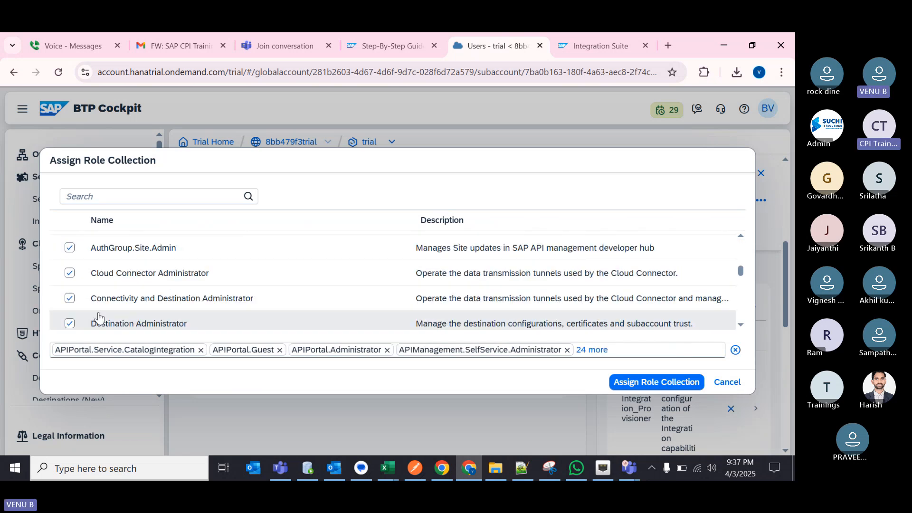
{"action": "scroll", "coordinate": [83, 304], "scroll_direction": "up", "scroll_amount": 1}
{"action": "left_click", "coordinate": [70, 285]}
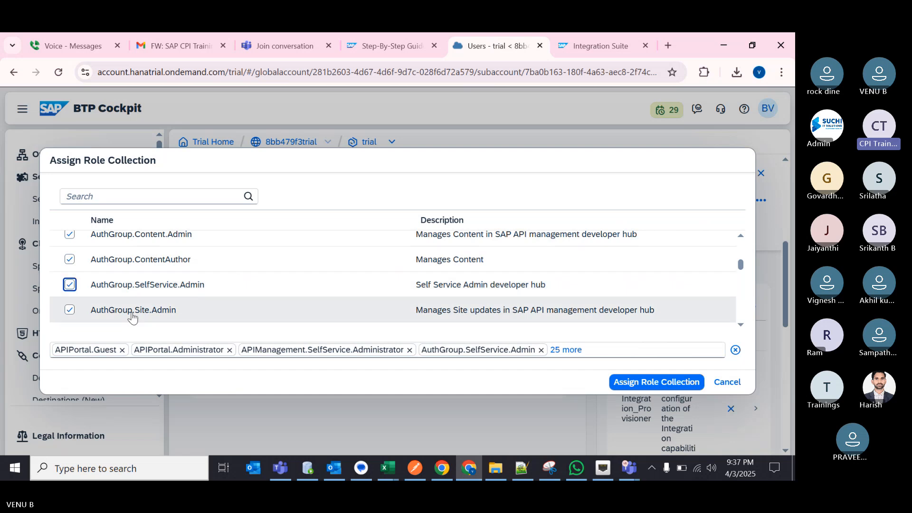
{"action": "scroll", "coordinate": [131, 316], "scroll_direction": "down", "scroll_amount": 2}
{"action": "scroll", "coordinate": [133, 319], "scroll_direction": "down", "scroll_amount": 3}
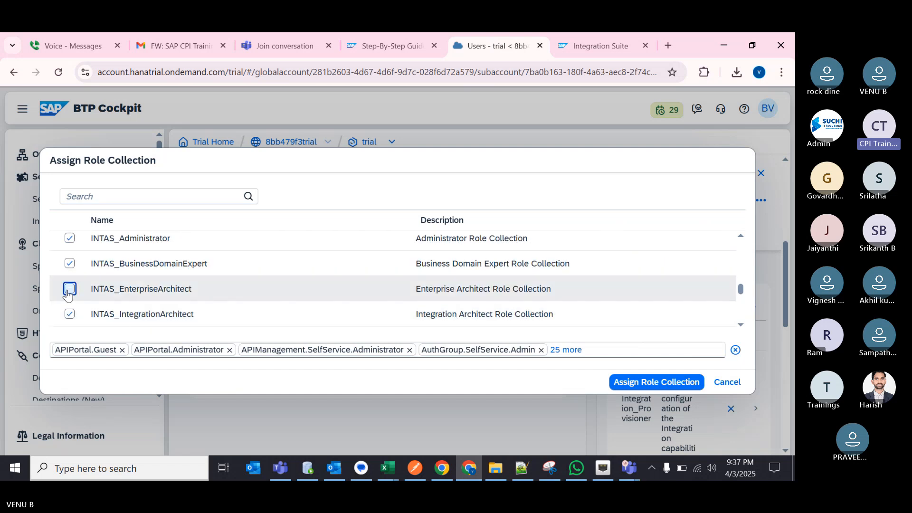
{"action": "left_click", "coordinate": [70, 290]}
{"action": "scroll", "coordinate": [124, 327], "scroll_direction": "down", "scroll_amount": 1}
{"action": "scroll", "coordinate": [125, 327], "scroll_direction": "down", "scroll_amount": 5}
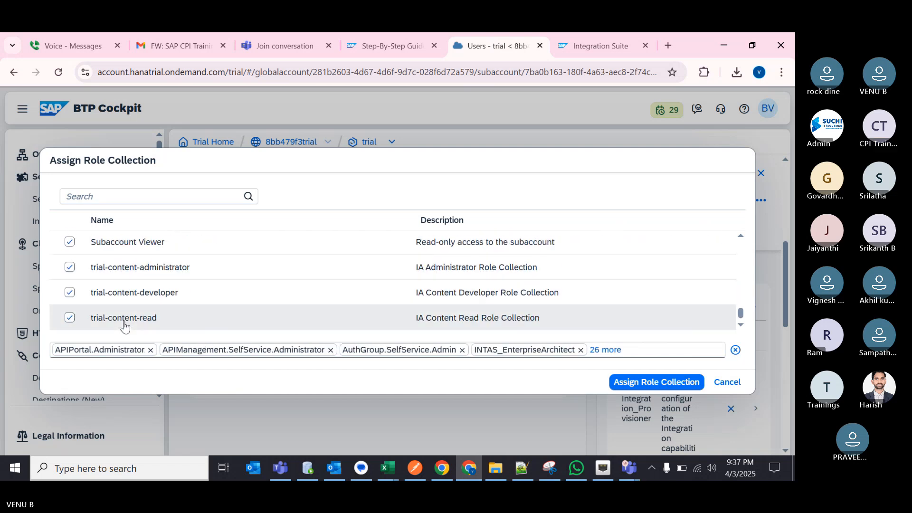
{"action": "scroll", "coordinate": [180, 288], "scroll_direction": "up", "scroll_amount": 4}
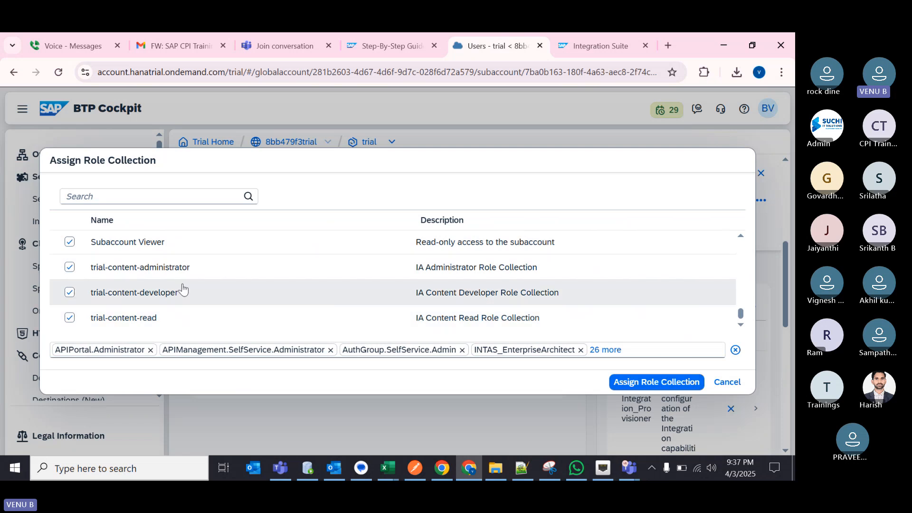
{"action": "scroll", "coordinate": [187, 296], "scroll_direction": "up", "scroll_amount": 8}
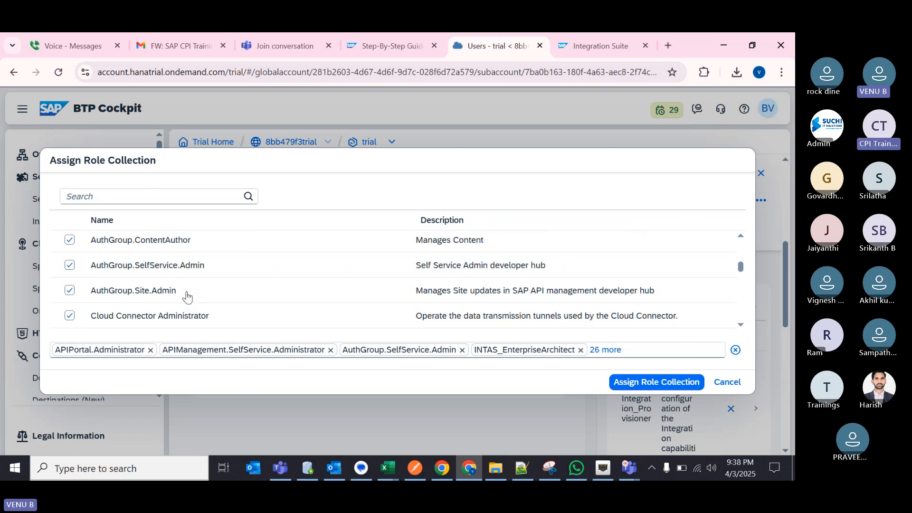
{"action": "scroll", "coordinate": [186, 296], "scroll_direction": "up", "scroll_amount": 2}
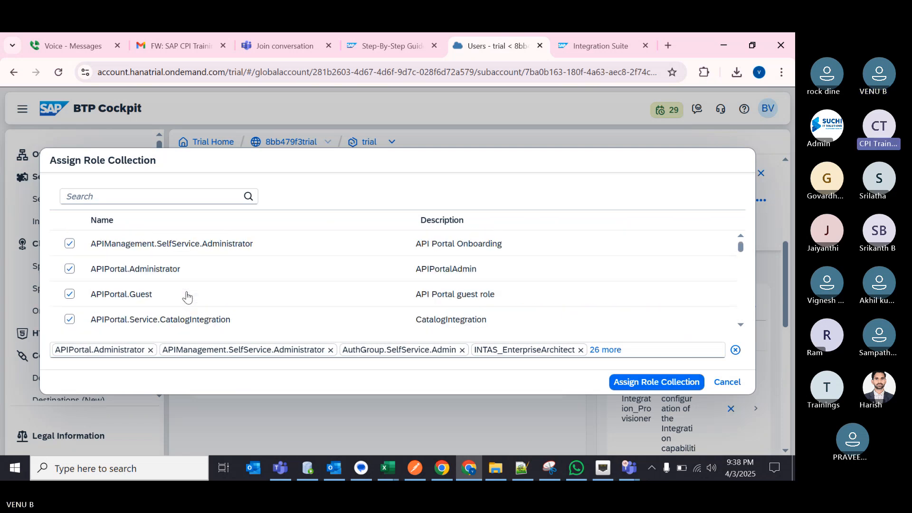
{"action": "left_click", "coordinate": [641, 382]}
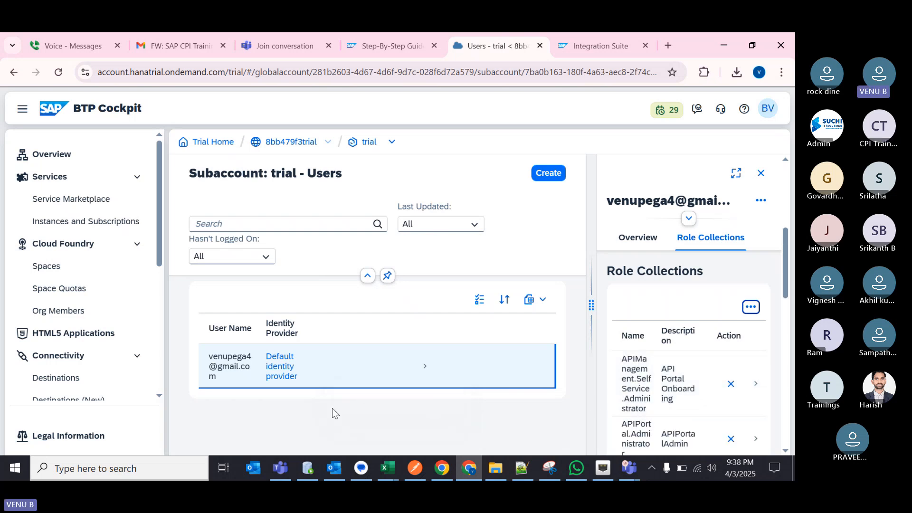
Close the user details, check Instances and Subscriptions, then open the trial subaccount Overview
{"action": "left_click", "coordinate": [765, 179]}
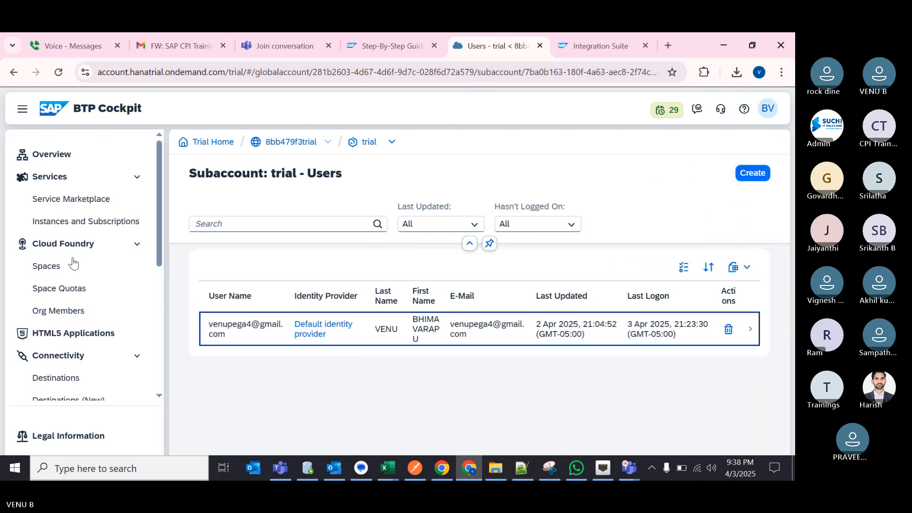
{"action": "left_click", "coordinate": [92, 223]}
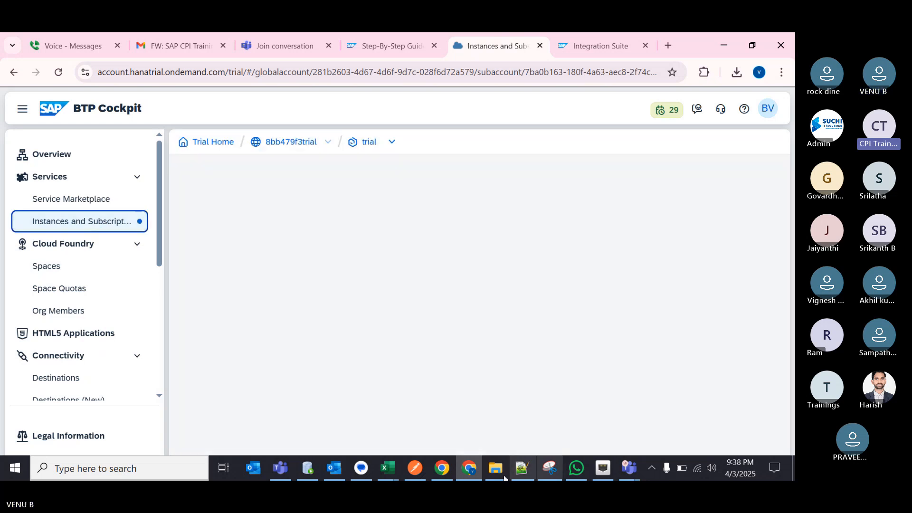
{"action": "mouse_move", "coordinate": [556, 466]}
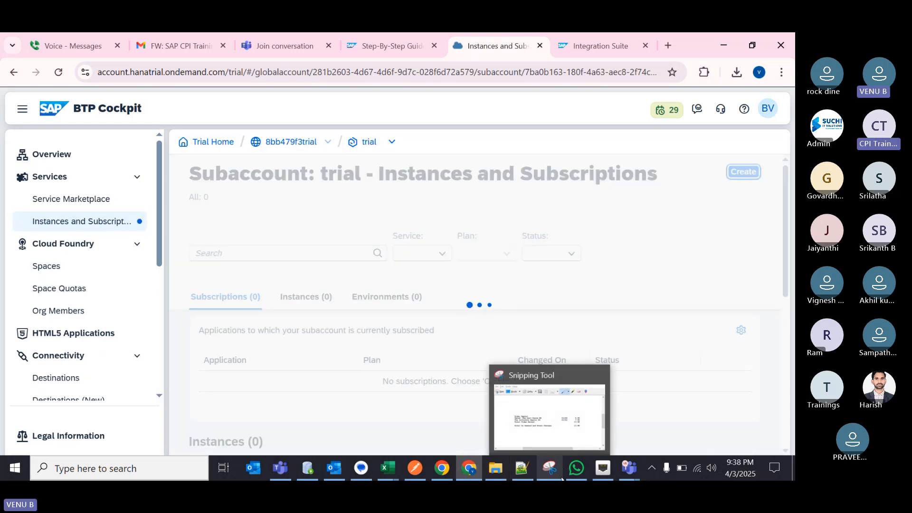
{"action": "left_click", "coordinate": [608, 428]}
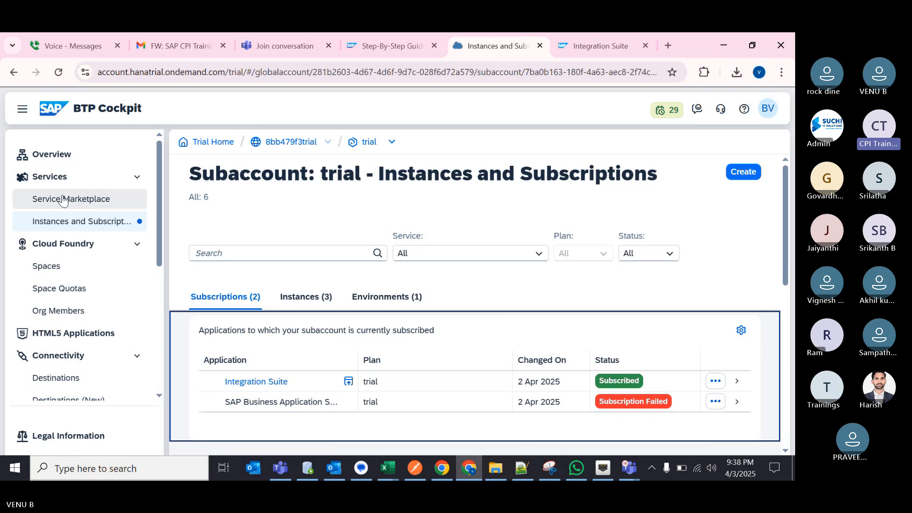
{"action": "left_click", "coordinate": [58, 160]}
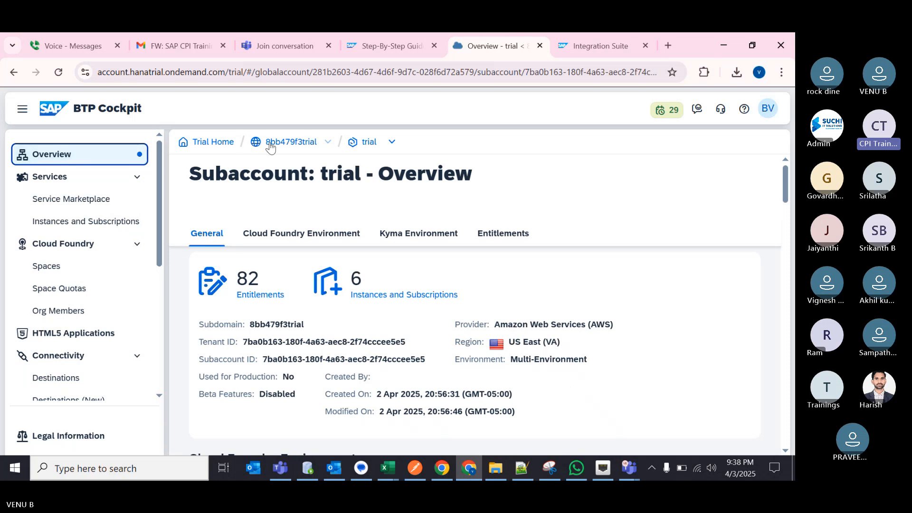
Go up to the 8bb479f3trial global account and open its Security > Users list
{"action": "double_click", "coordinate": [299, 142]}
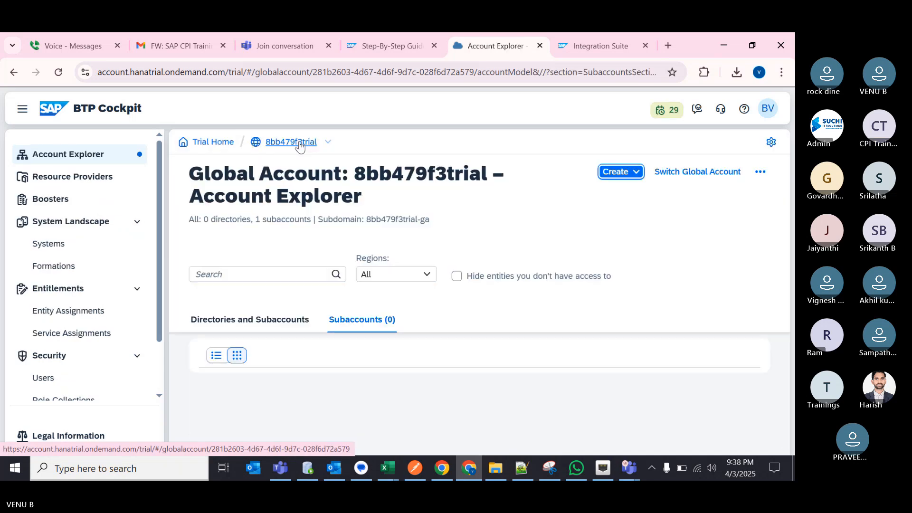
{"action": "scroll", "coordinate": [503, 384], "scroll_direction": "down", "scroll_amount": 1}
{"action": "scroll", "coordinate": [502, 384], "scroll_direction": "down", "scroll_amount": 1}
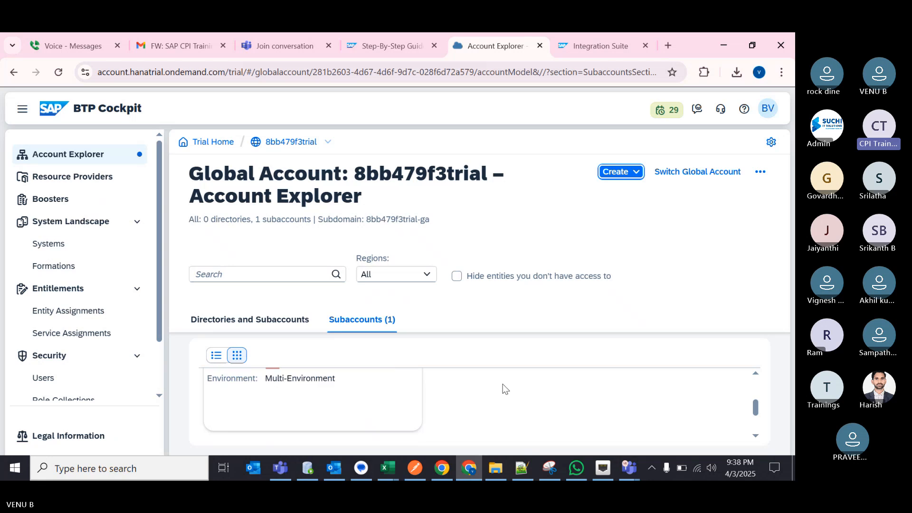
{"action": "scroll", "coordinate": [508, 383], "scroll_direction": "up", "scroll_amount": 2}
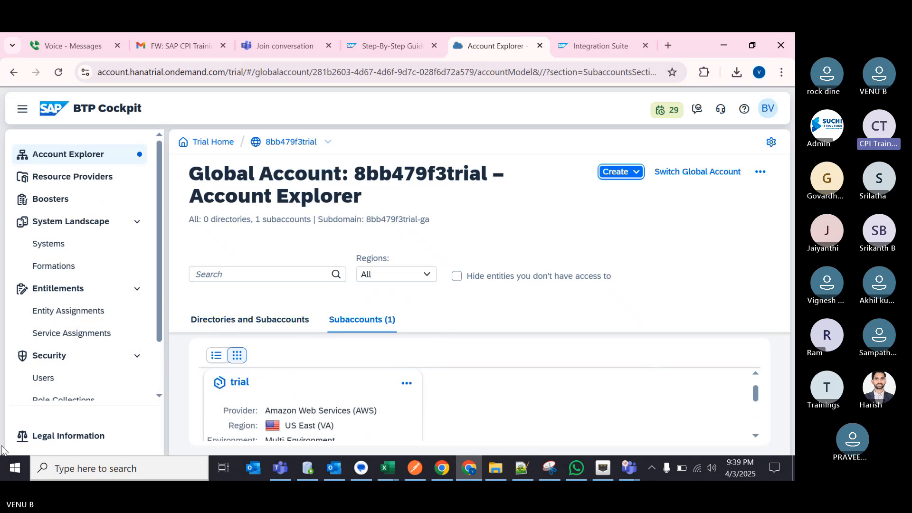
{"action": "left_click", "coordinate": [42, 379]}
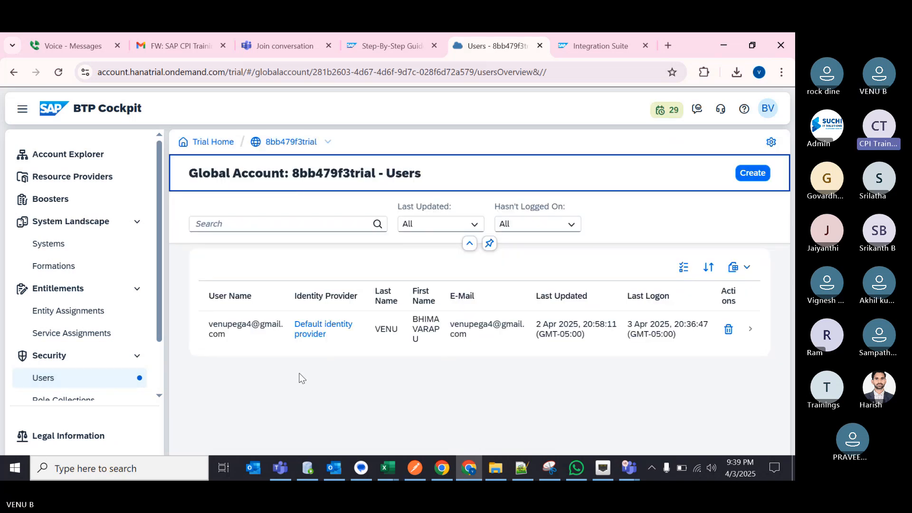
Assign the global account's user the Global Account Viewer role collection
{"action": "left_click", "coordinate": [752, 335]}
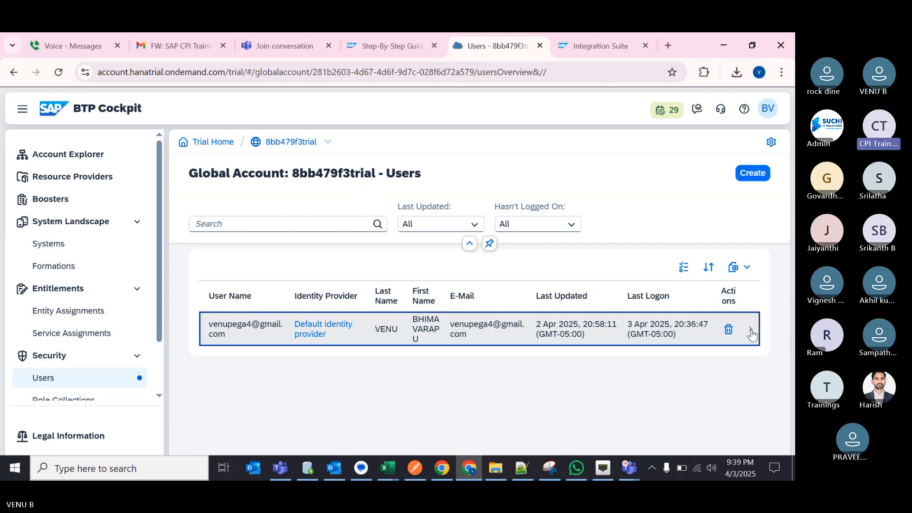
{"action": "left_click", "coordinate": [703, 331]}
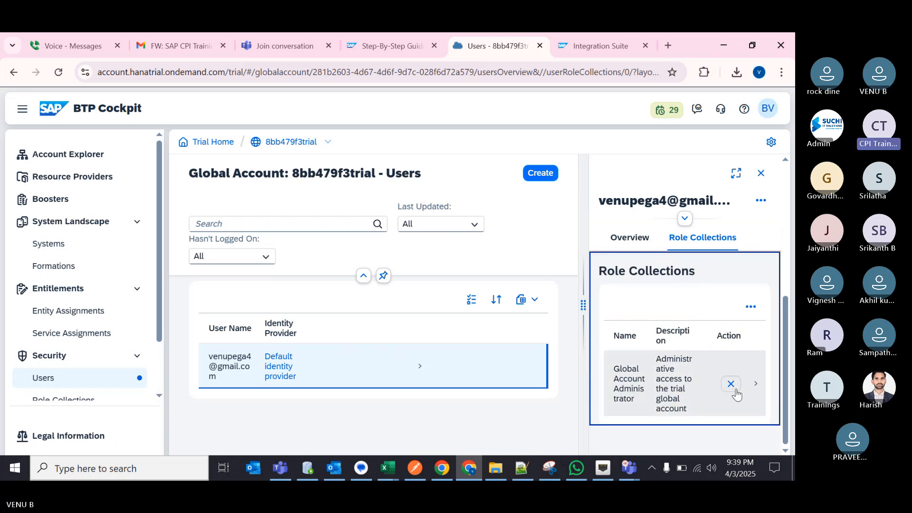
{"action": "left_click", "coordinate": [752, 309]}
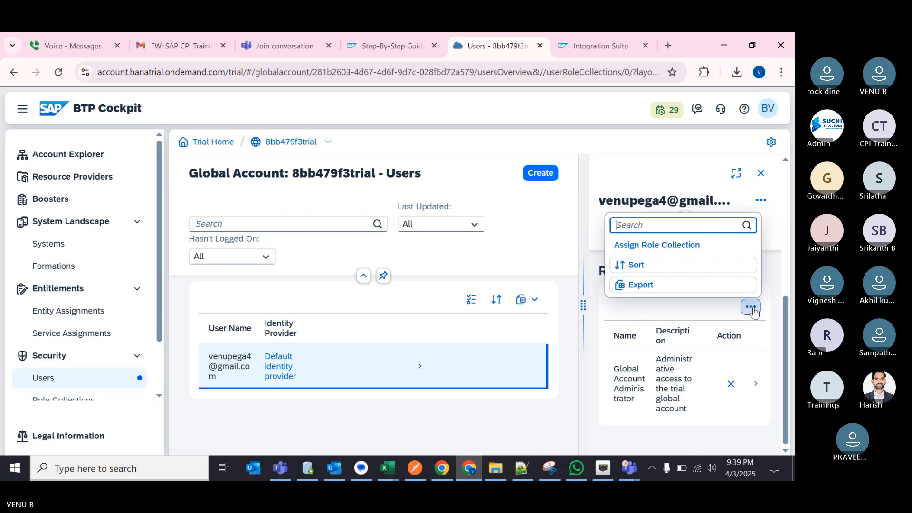
{"action": "left_click", "coordinate": [654, 245]}
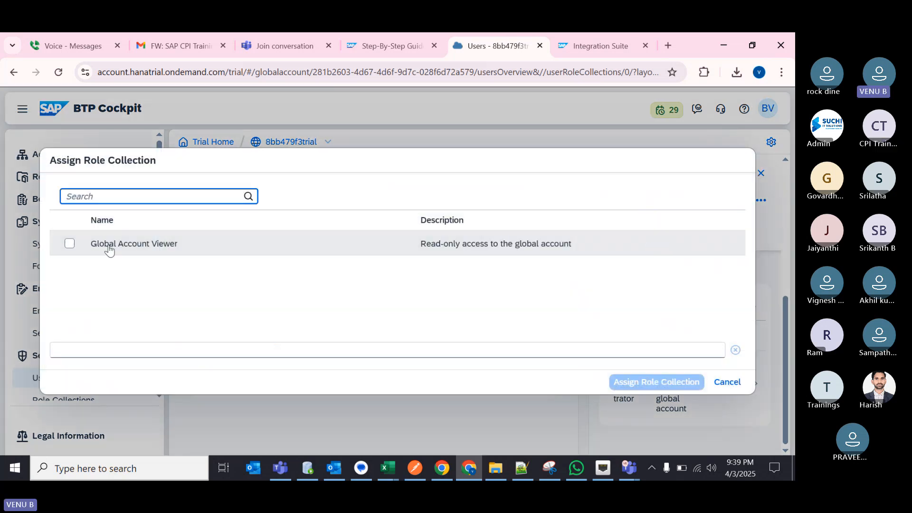
{"action": "left_click", "coordinate": [69, 244]}
{"action": "left_click", "coordinate": [658, 382]}
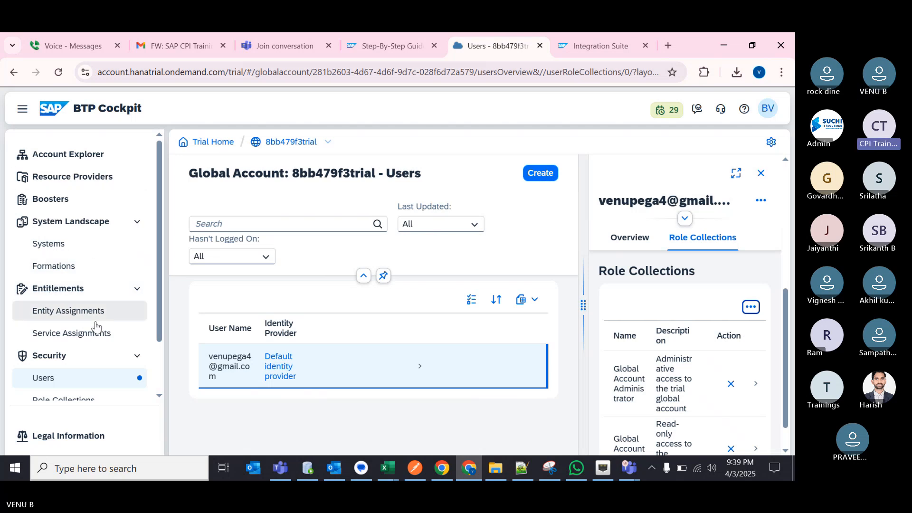
{"action": "scroll", "coordinate": [84, 351], "scroll_direction": "down", "scroll_amount": 2}
{"action": "scroll", "coordinate": [84, 351], "scroll_direction": "up", "scroll_amount": 2}
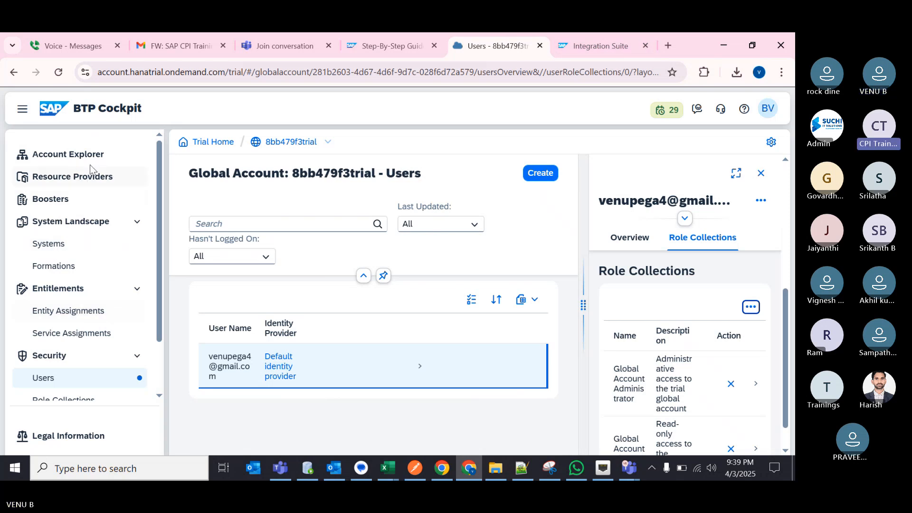
Go from Trial Home into the trial account and open the trial subaccount
{"action": "left_click", "coordinate": [214, 143]}
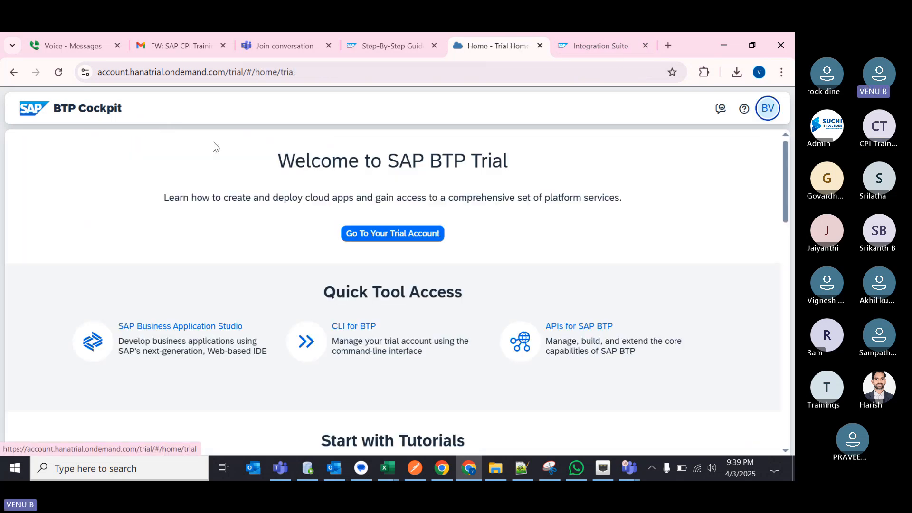
{"action": "left_click", "coordinate": [378, 234]}
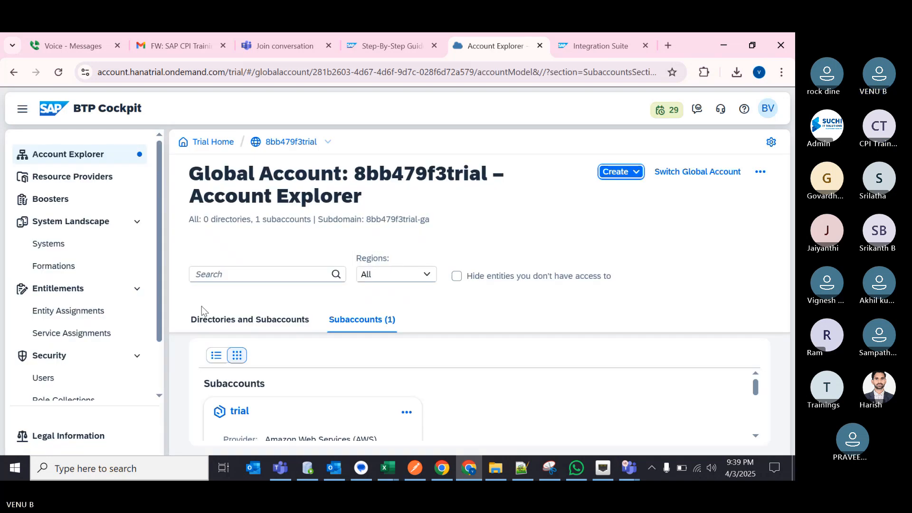
{"action": "left_click", "coordinate": [242, 418]}
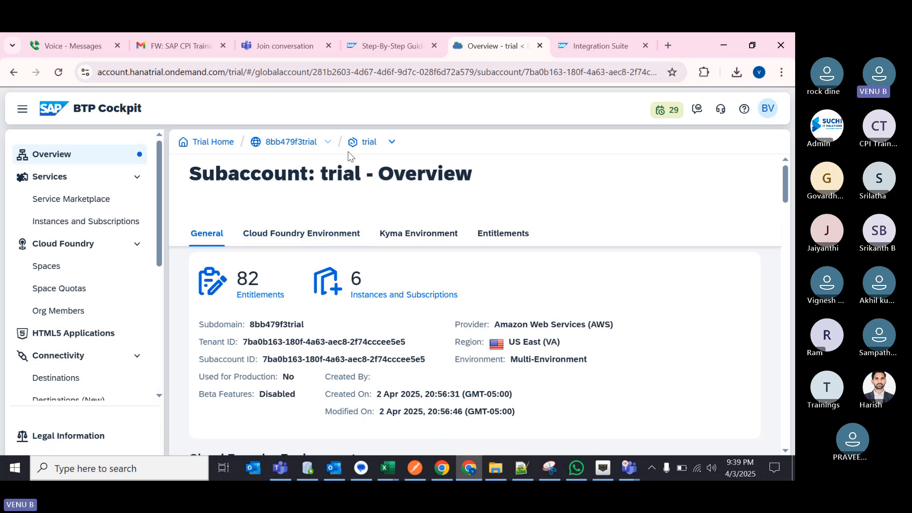
{"action": "scroll", "coordinate": [431, 352], "scroll_direction": "down", "scroll_amount": 4}
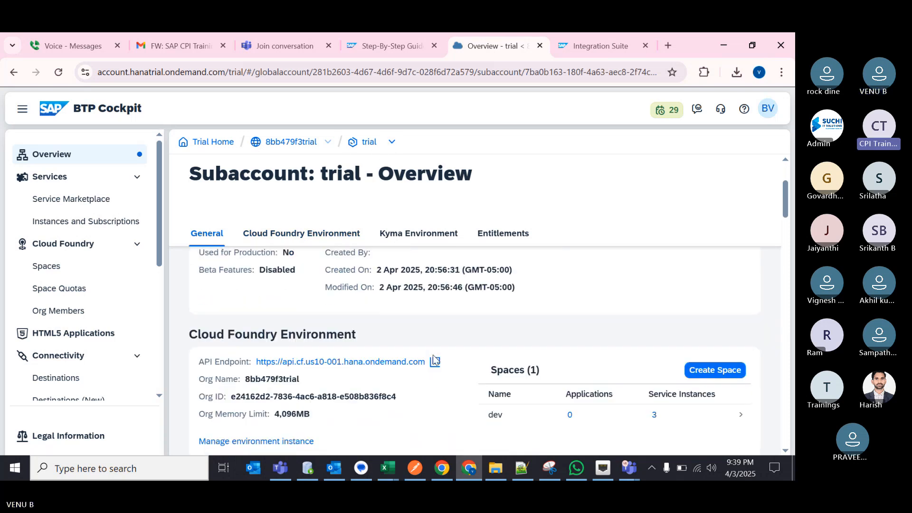
{"action": "scroll", "coordinate": [432, 355], "scroll_direction": "down", "scroll_amount": 5}
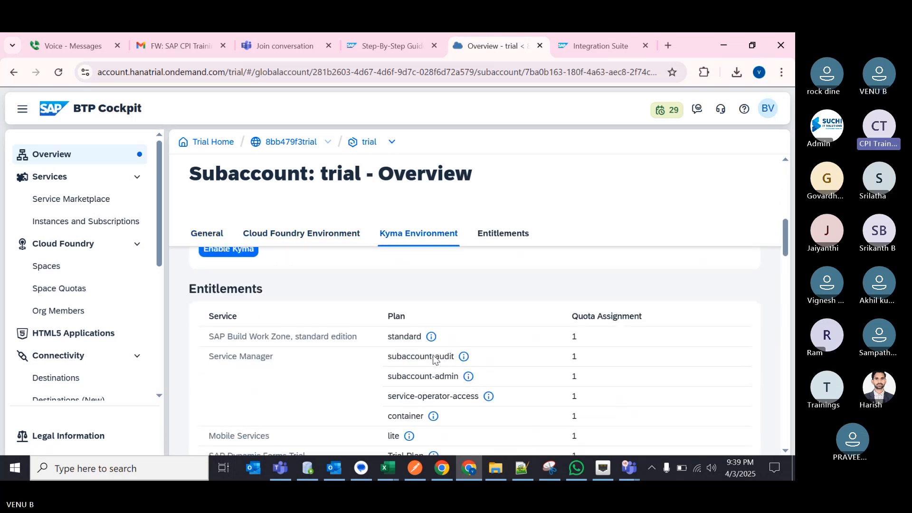
{"action": "scroll", "coordinate": [432, 355], "scroll_direction": "up", "scroll_amount": 4}
{"action": "scroll", "coordinate": [432, 355], "scroll_direction": "up", "scroll_amount": 2}
{"action": "scroll", "coordinate": [119, 369], "scroll_direction": "down", "scroll_amount": 3}
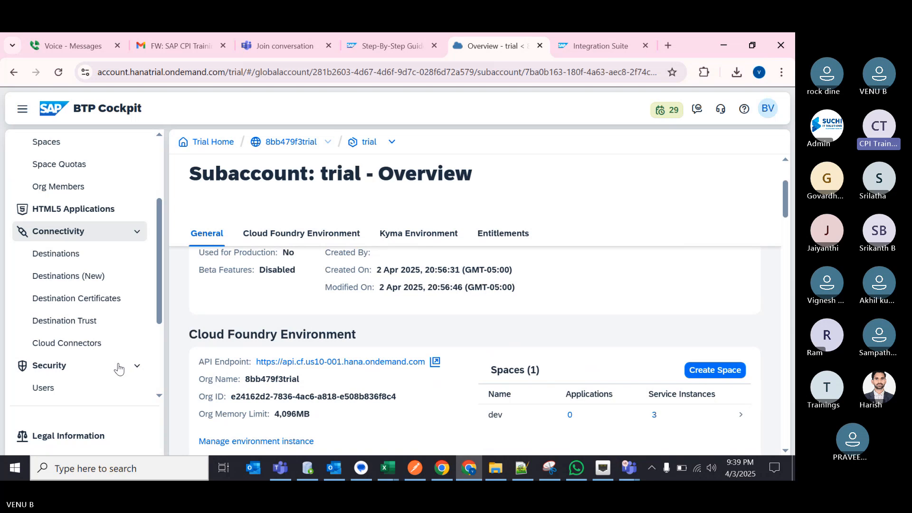
{"action": "scroll", "coordinate": [119, 369], "scroll_direction": "down", "scroll_amount": 2}
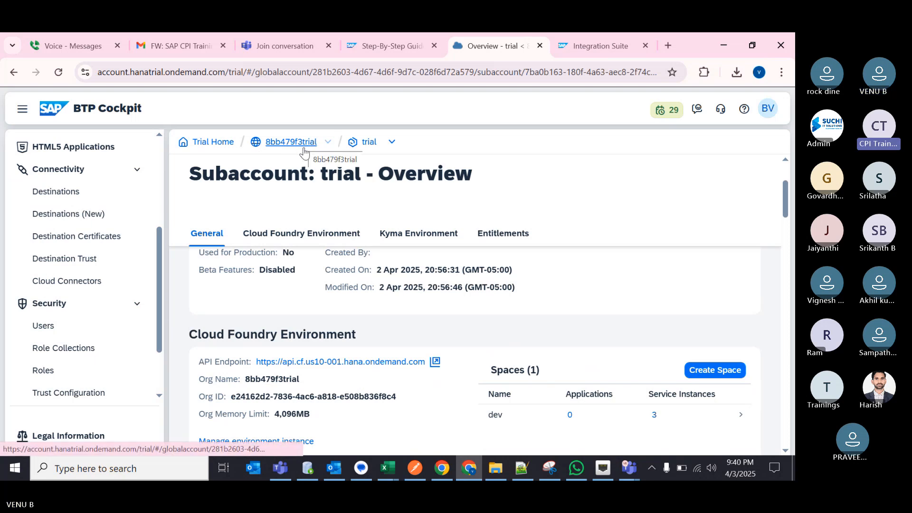
{"action": "scroll", "coordinate": [116, 274], "scroll_direction": "up", "scroll_amount": 4}
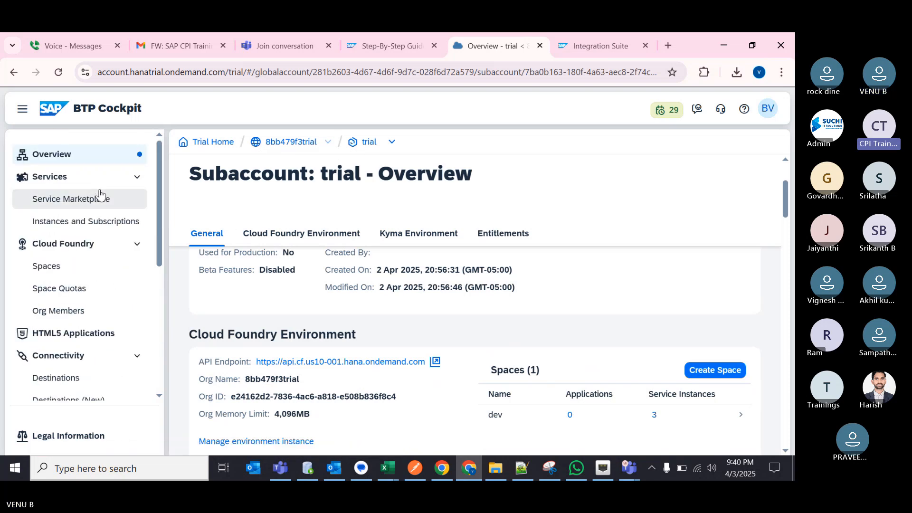
Show the failed SAP Business Application Studio subscription's details under Instances and Subscriptions
{"action": "left_click", "coordinate": [92, 220]}
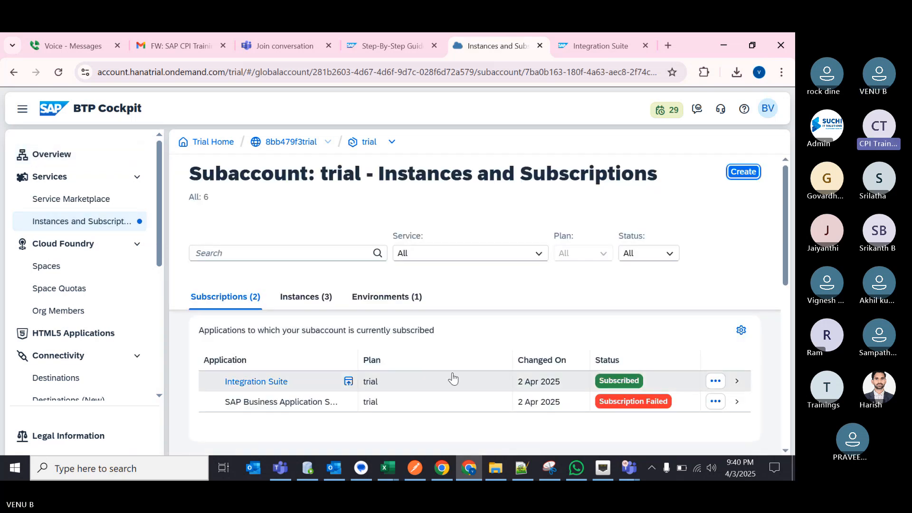
{"action": "scroll", "coordinate": [455, 381], "scroll_direction": "down", "scroll_amount": 2}
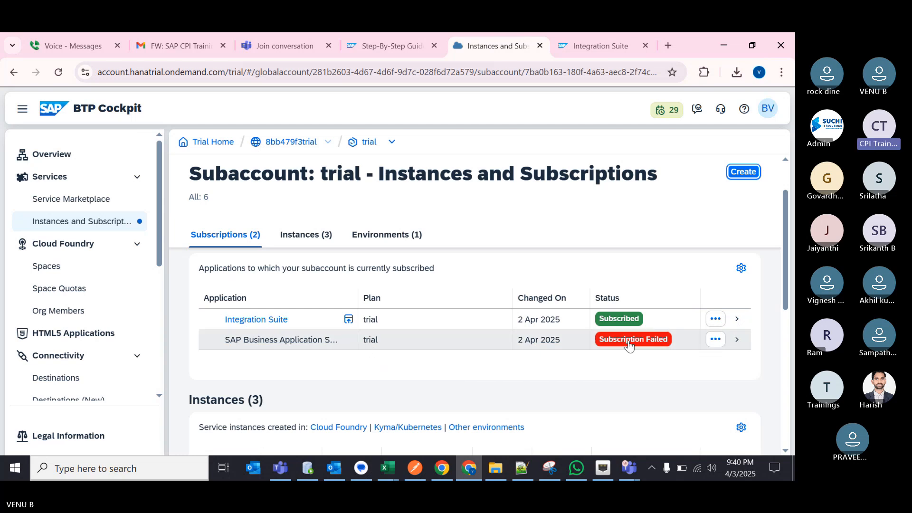
{"action": "left_click", "coordinate": [736, 343]}
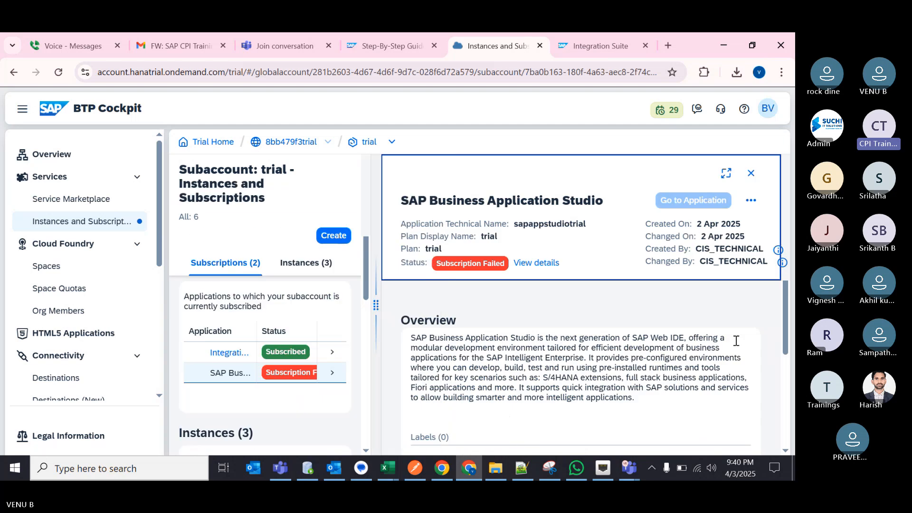
Delete the failed SAP Business Application Studio subscription, then go to the Service Marketplace
{"action": "left_click", "coordinate": [751, 173]}
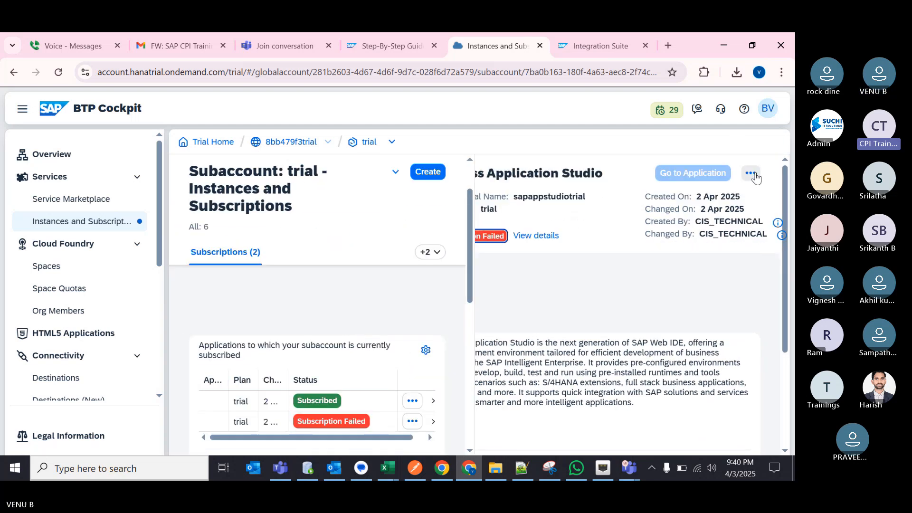
{"action": "left_click", "coordinate": [716, 334]}
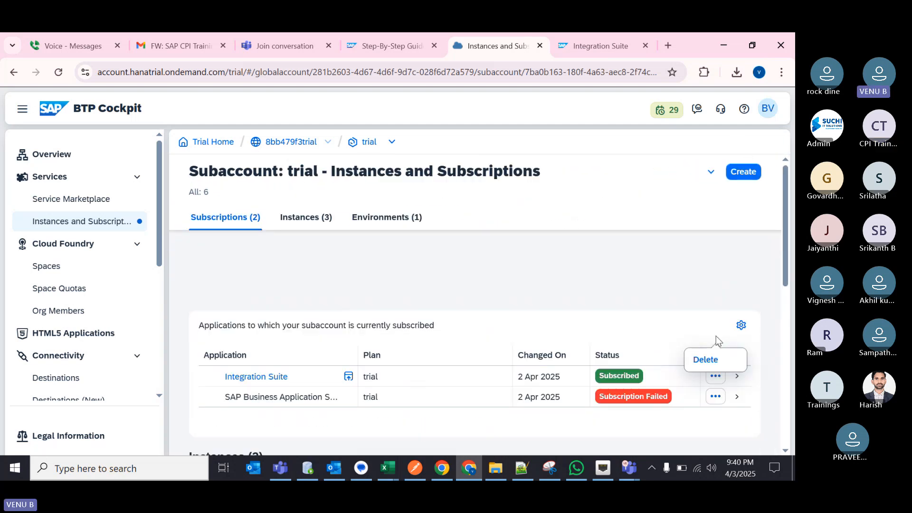
{"action": "left_click", "coordinate": [710, 421]}
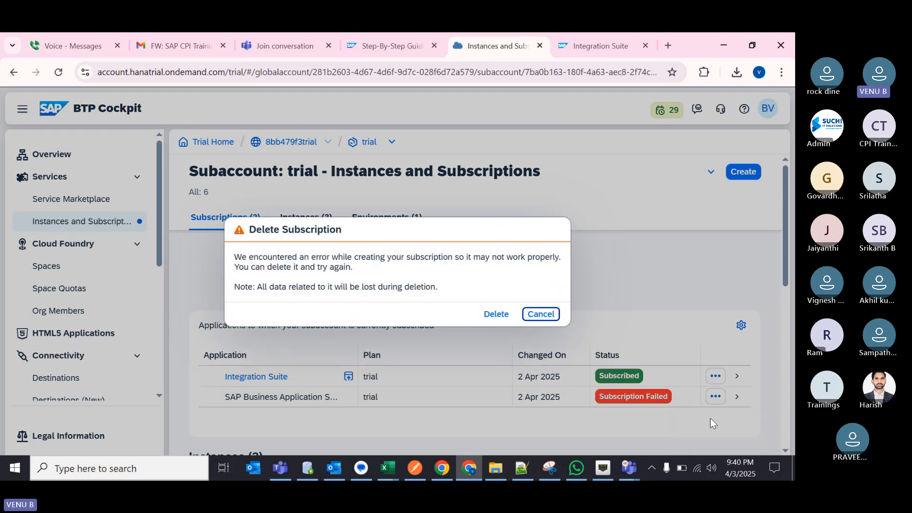
{"action": "left_click", "coordinate": [497, 314]}
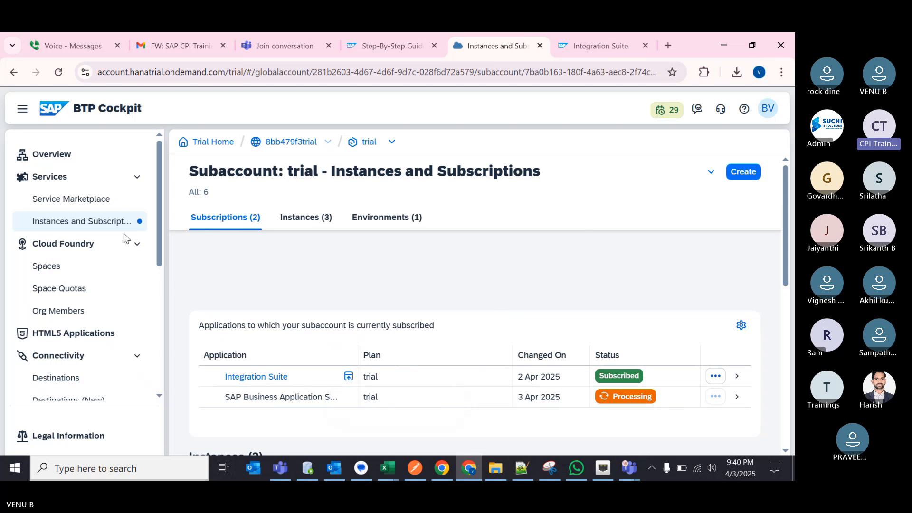
{"action": "left_click", "coordinate": [84, 202]}
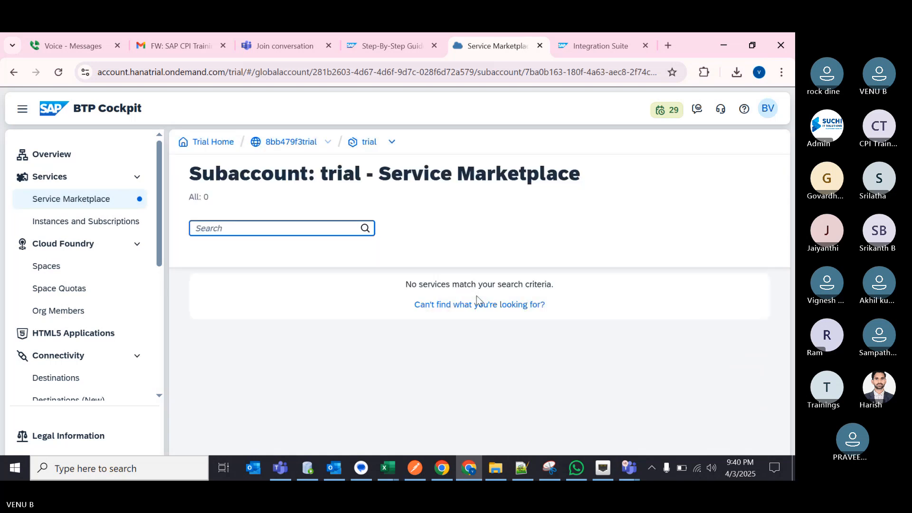
Search the marketplace for 'sap busine' and open SAP Business Application Studio
{"action": "scroll", "coordinate": [410, 326], "scroll_direction": "down", "scroll_amount": 3}
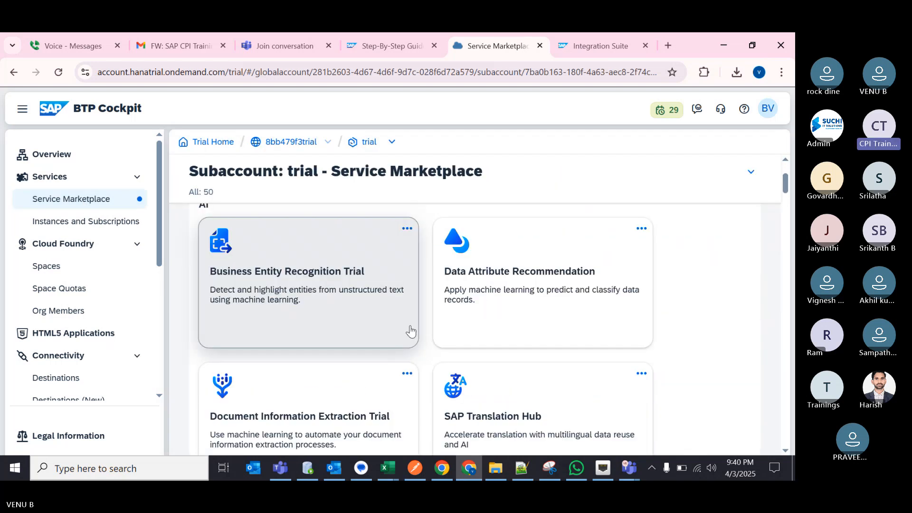
{"action": "scroll", "coordinate": [411, 331], "scroll_direction": "up", "scroll_amount": 3}
{"action": "left_click", "coordinate": [256, 242]}
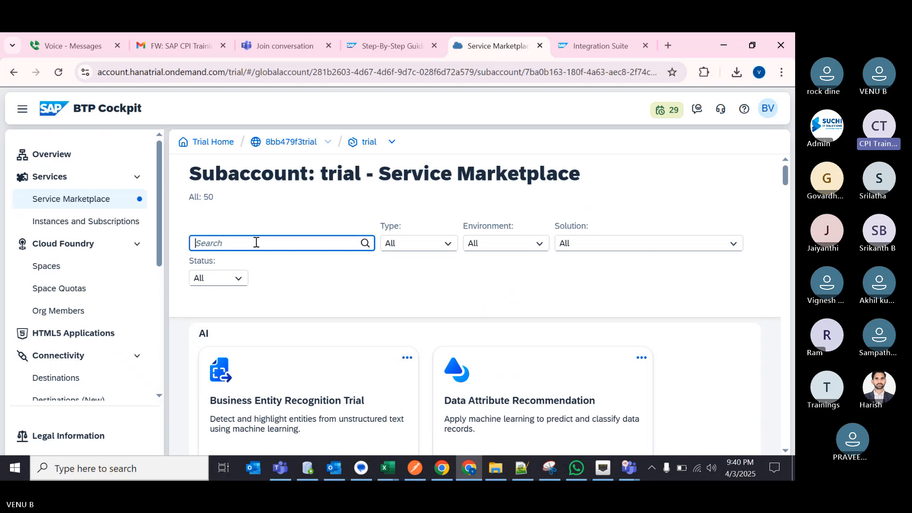
{"action": "type", "text": "sap bu"}
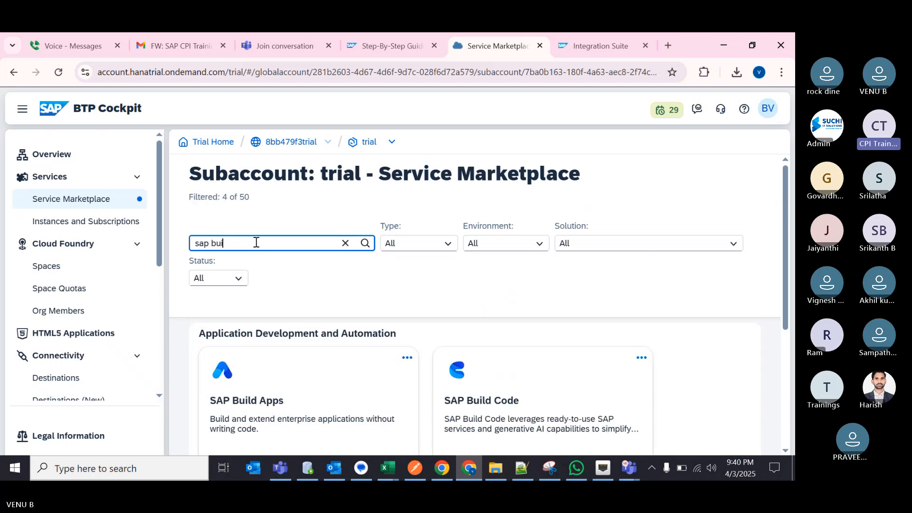
{"action": "type", "text": "sine"}
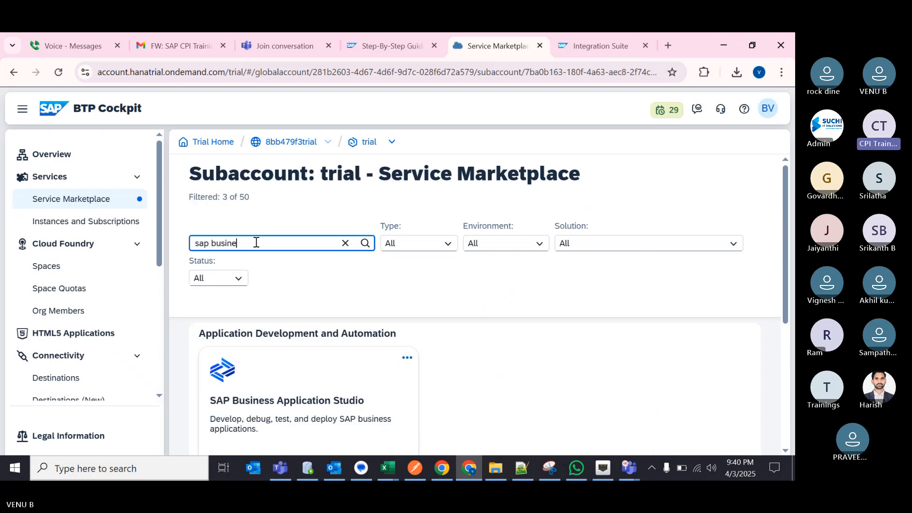
{"action": "left_click", "coordinate": [285, 408]}
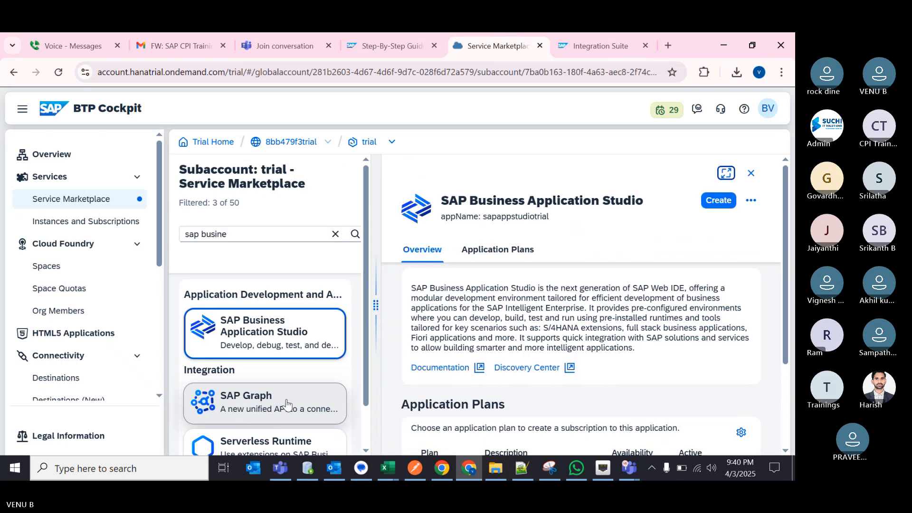
Create a new subscription on the 'trial' plan and dismiss the in-progress notice
{"action": "left_click", "coordinate": [719, 202]}
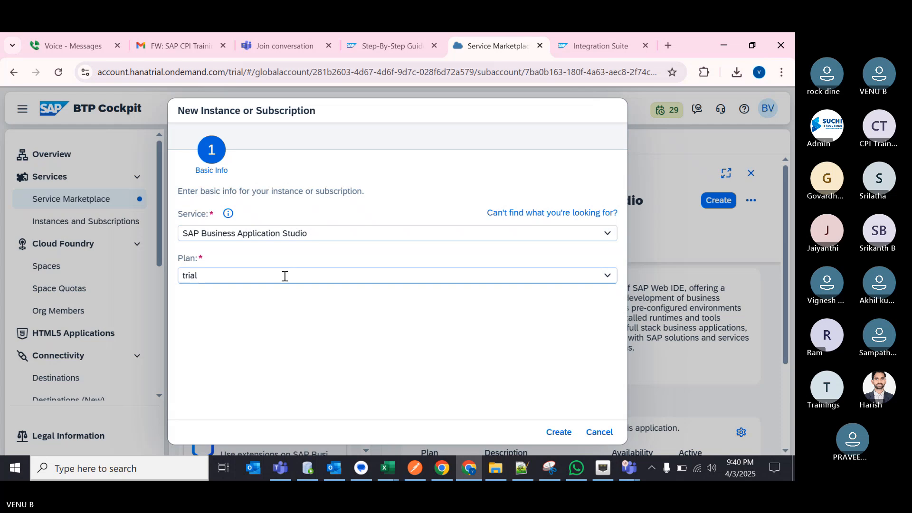
{"action": "left_click", "coordinate": [558, 433]}
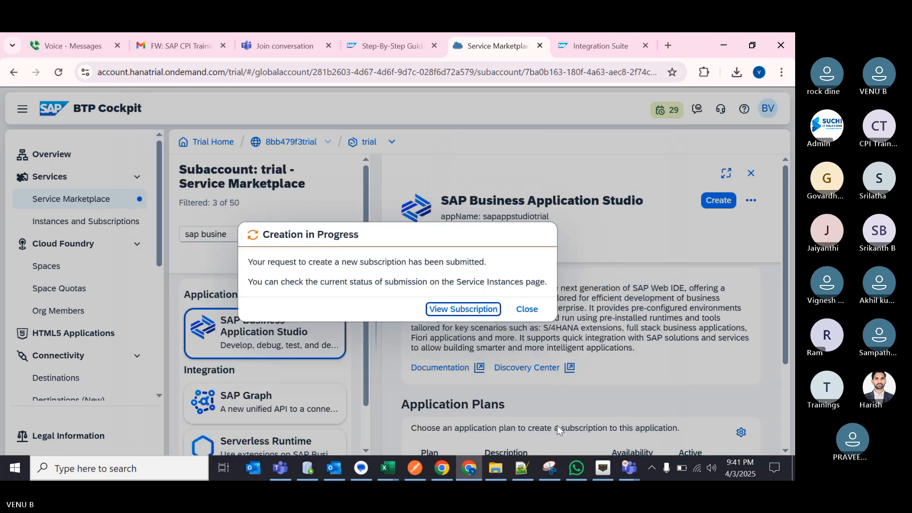
{"action": "left_click", "coordinate": [528, 314]}
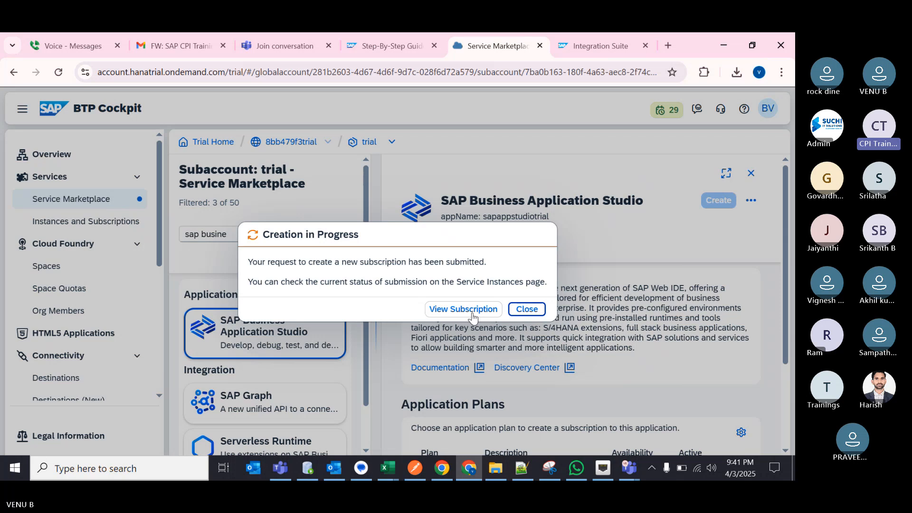
{"action": "left_click", "coordinate": [527, 309]}
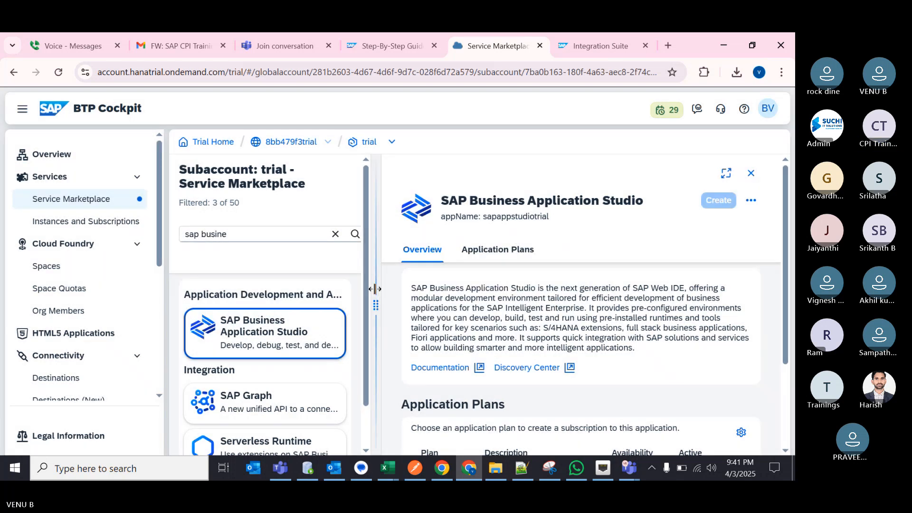
Drag the splitter to widen the filtered marketplace list over the details pane
{"action": "left_click_drag", "start_coordinate": [375, 287], "coordinate": [531, 282]}
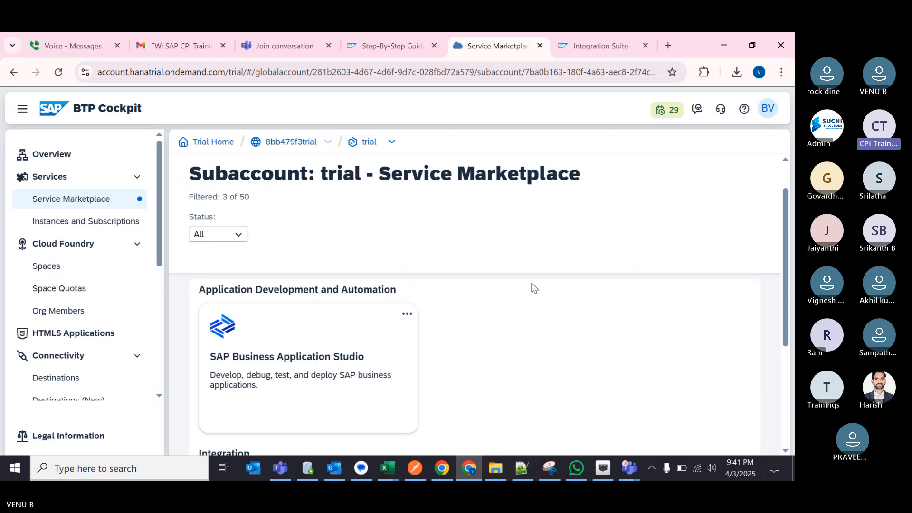
{"action": "scroll", "coordinate": [296, 399], "scroll_direction": "down", "scroll_amount": 5}
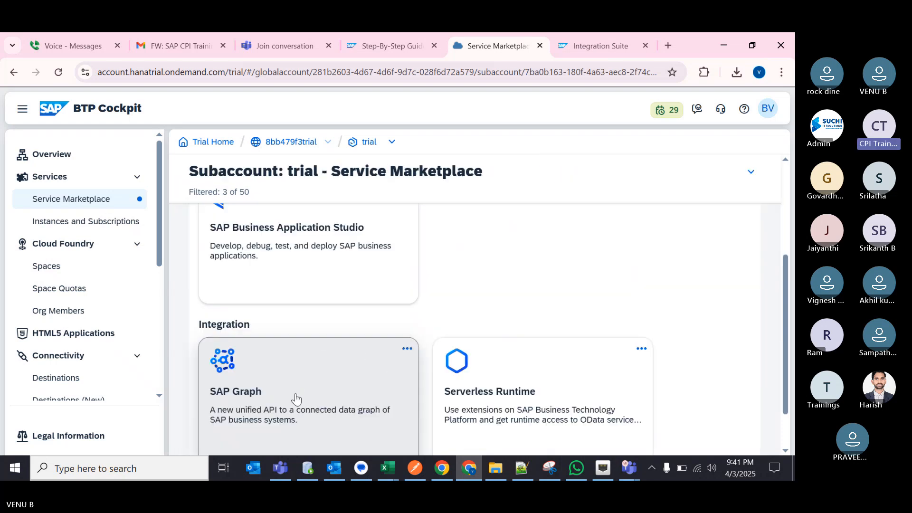
{"action": "scroll", "coordinate": [295, 398], "scroll_direction": "up", "scroll_amount": 3}
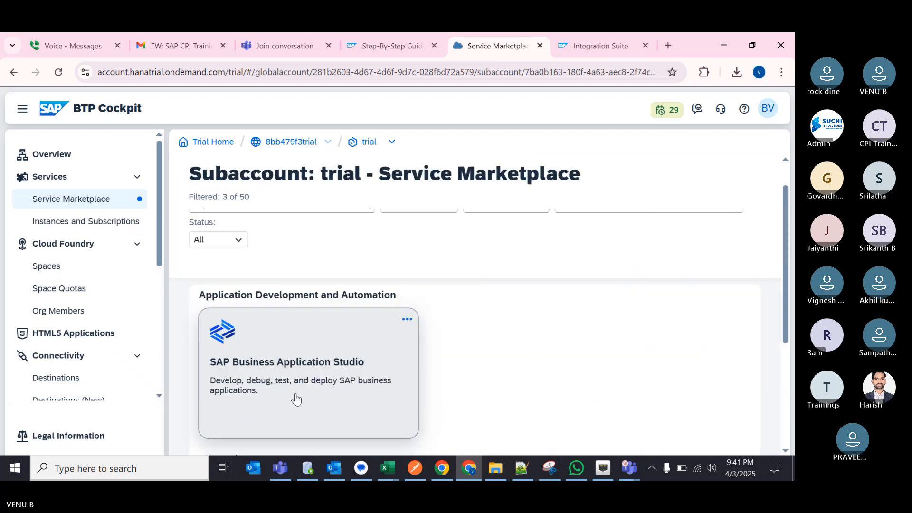
{"action": "scroll", "coordinate": [296, 398], "scroll_direction": "down", "scroll_amount": 5}
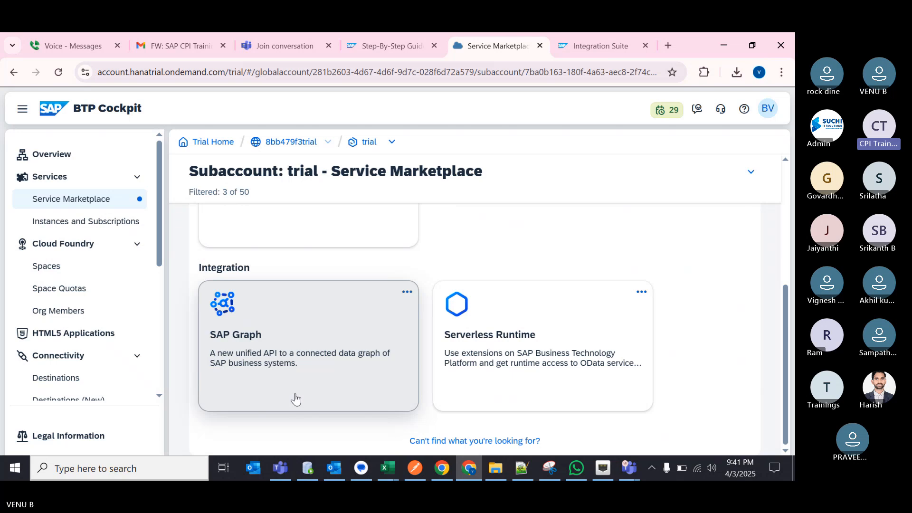
{"action": "scroll", "coordinate": [343, 401], "scroll_direction": "up", "scroll_amount": 1}
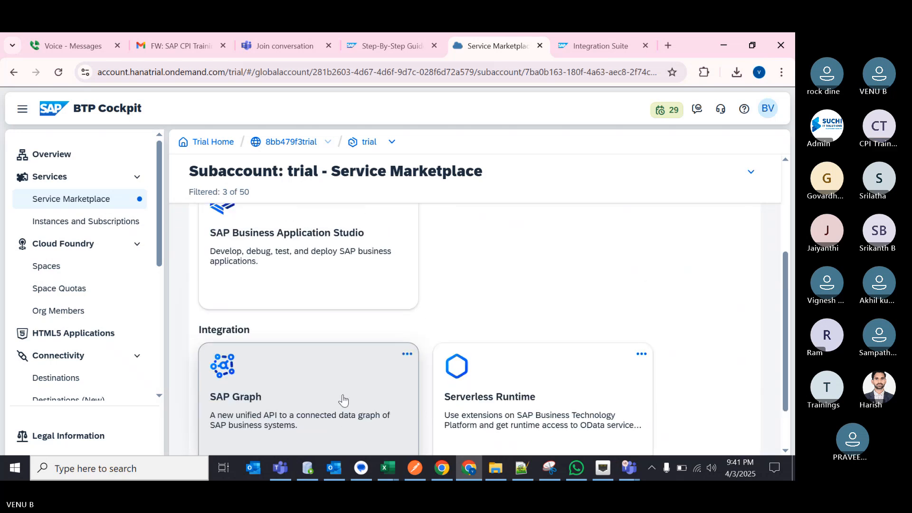
{"action": "scroll", "coordinate": [343, 401], "scroll_direction": "down", "scroll_amount": 1}
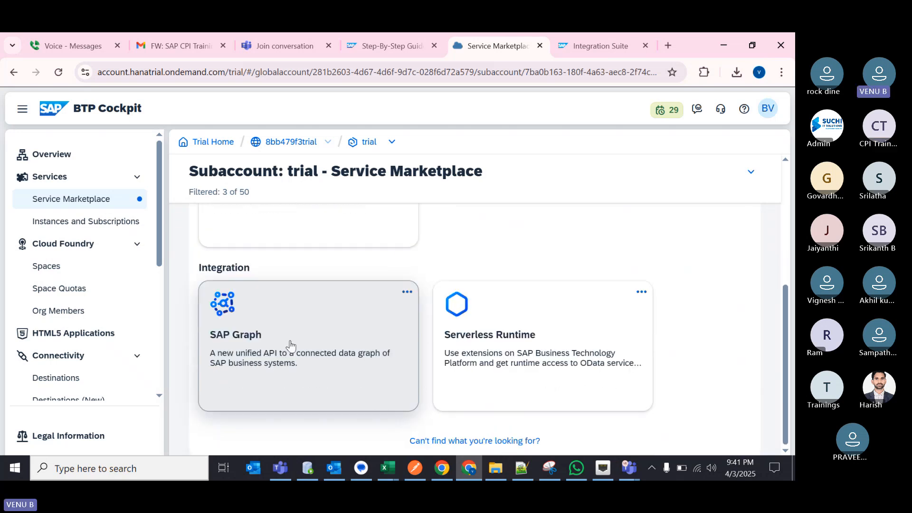
{"action": "scroll", "coordinate": [505, 376], "scroll_direction": "up", "scroll_amount": 1}
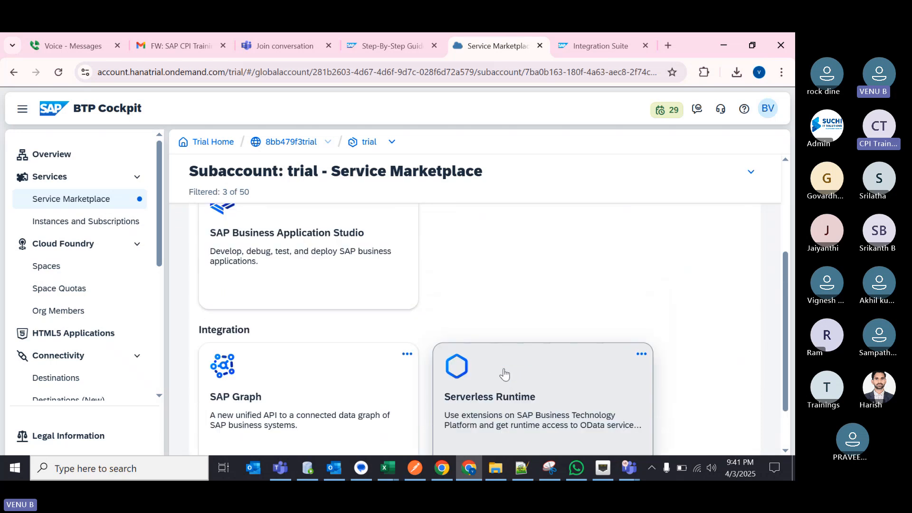
{"action": "scroll", "coordinate": [505, 375], "scroll_direction": "up", "scroll_amount": 2}
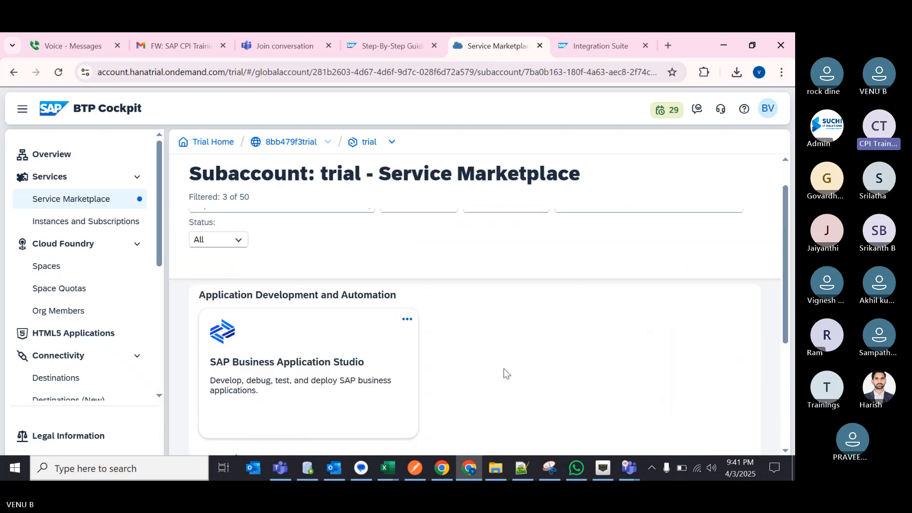
{"action": "scroll", "coordinate": [505, 375], "scroll_direction": "down", "scroll_amount": 1}
{"action": "scroll", "coordinate": [507, 374], "scroll_direction": "down", "scroll_amount": 2}
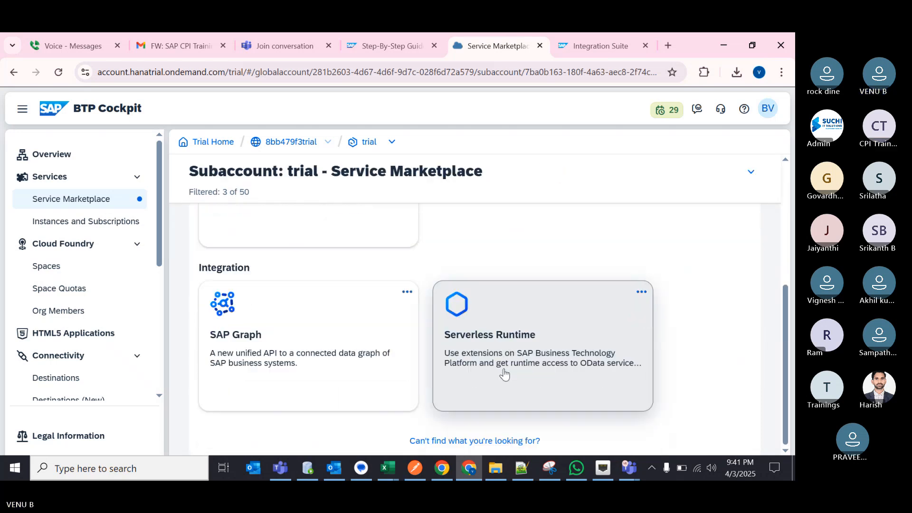
{"action": "scroll", "coordinate": [504, 373], "scroll_direction": "up", "scroll_amount": 3}
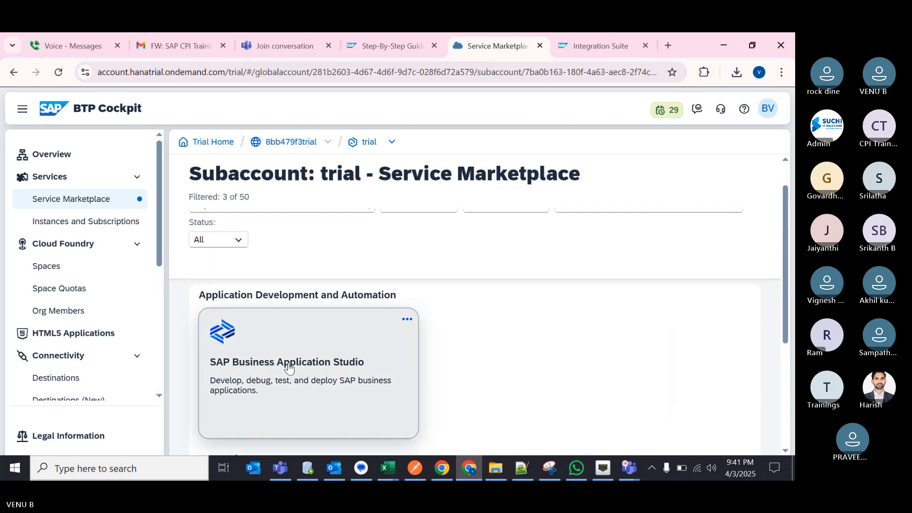
Open and dismiss the Business Application Studio card's actions menu, then switch to Postman
{"action": "left_click", "coordinate": [409, 320]}
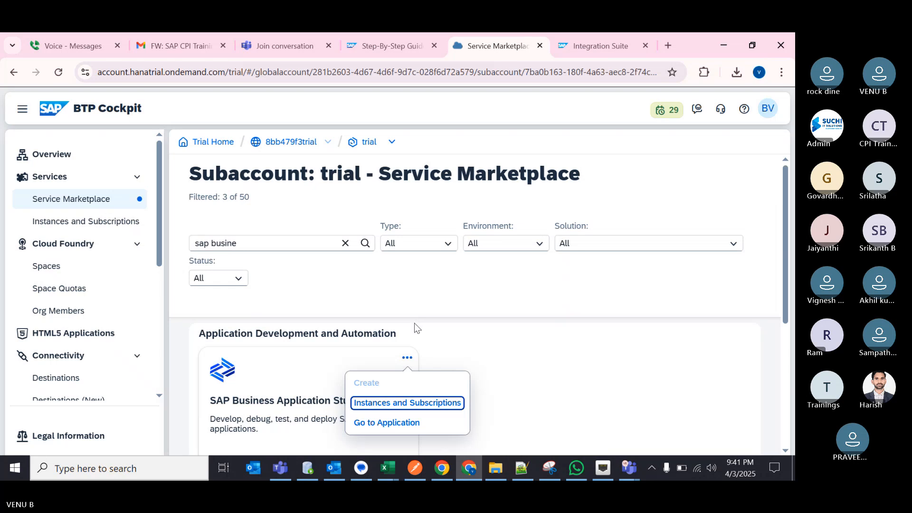
{"action": "left_click", "coordinate": [525, 382]}
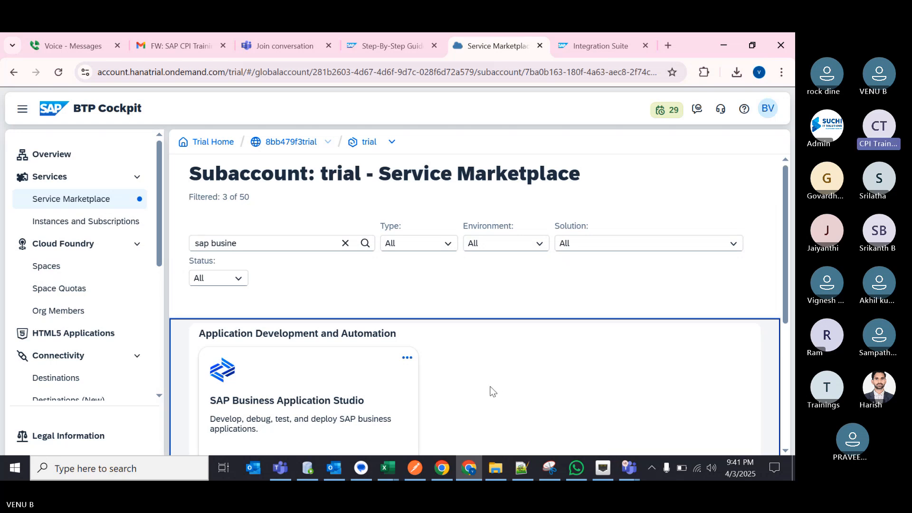
{"action": "left_click", "coordinate": [415, 468]}
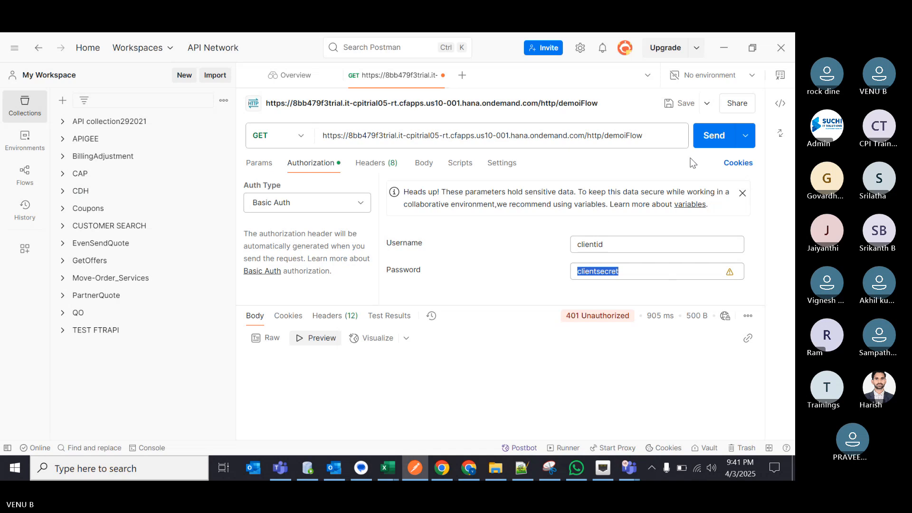
Resend the GET demoiFlow request, still 401 Unauthorized, and return to the Chrome marketplace
{"action": "left_click", "coordinate": [707, 136]}
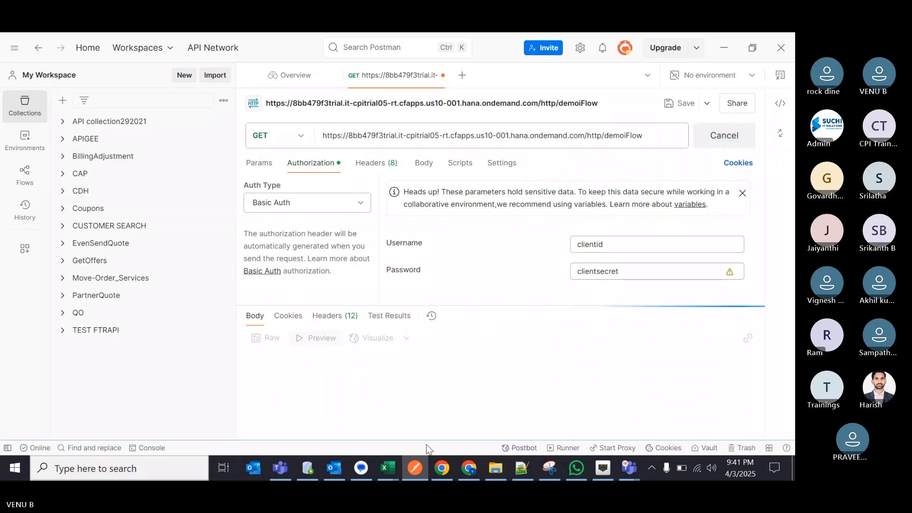
{"action": "left_click", "coordinate": [470, 468]}
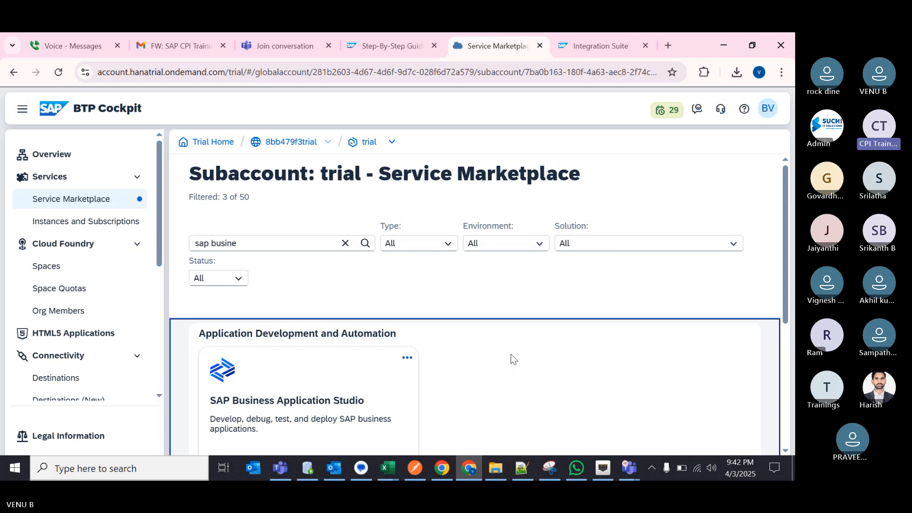
Check the Business Application Studio details, then list Instances and Subscriptions showing it Subscribed with 3 instances
{"action": "scroll", "coordinate": [505, 367], "scroll_direction": "down", "scroll_amount": 1}
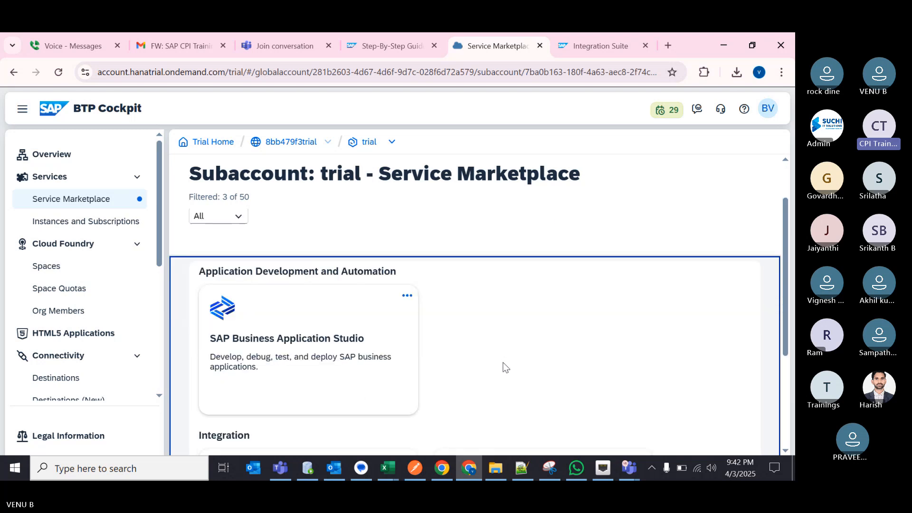
{"action": "left_click", "coordinate": [409, 296]}
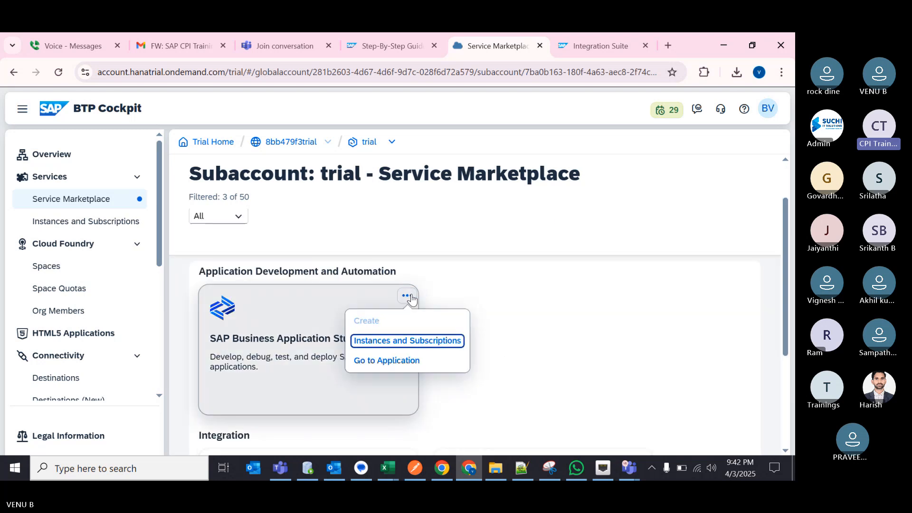
{"action": "left_click", "coordinate": [271, 355]}
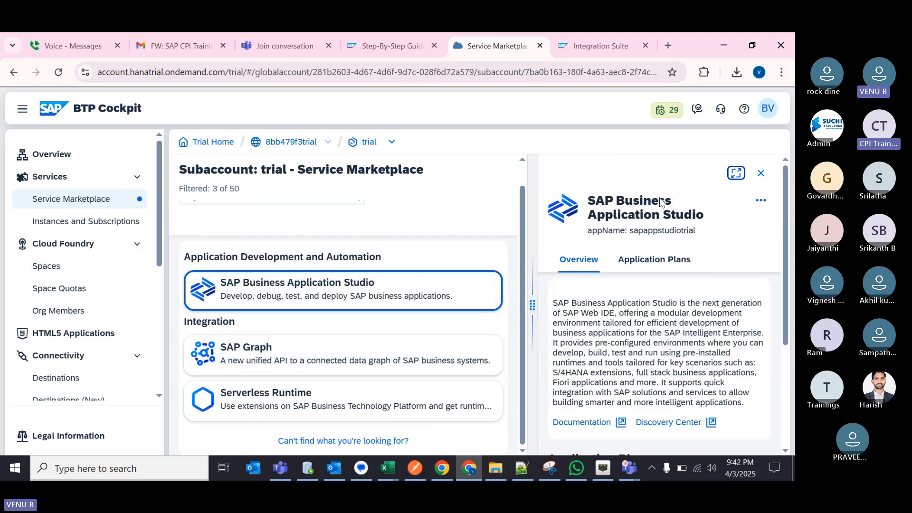
{"action": "left_click", "coordinate": [761, 174]}
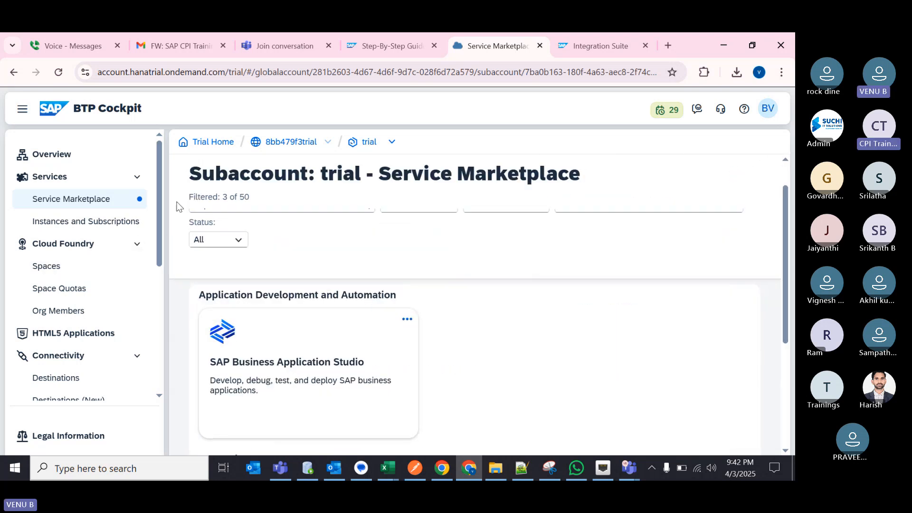
{"action": "left_click", "coordinate": [76, 223]}
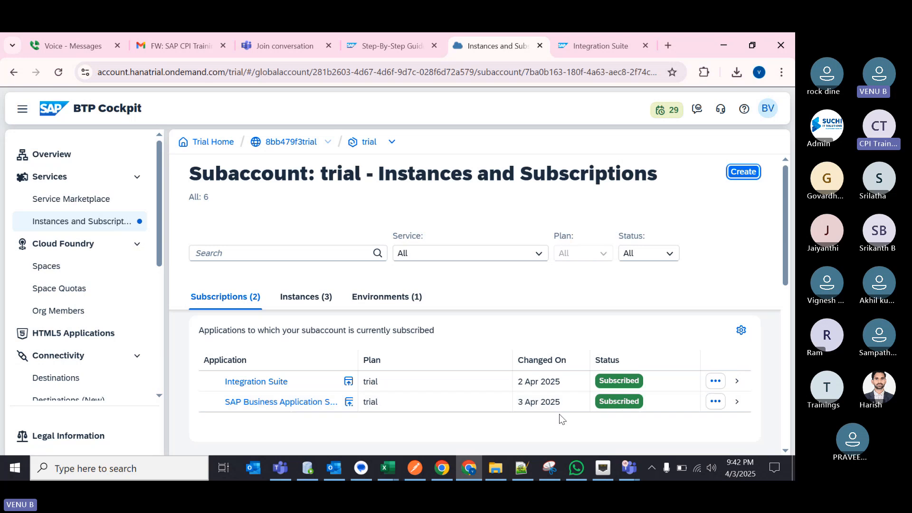
{"action": "scroll", "coordinate": [560, 419], "scroll_direction": "down", "scroll_amount": 5}
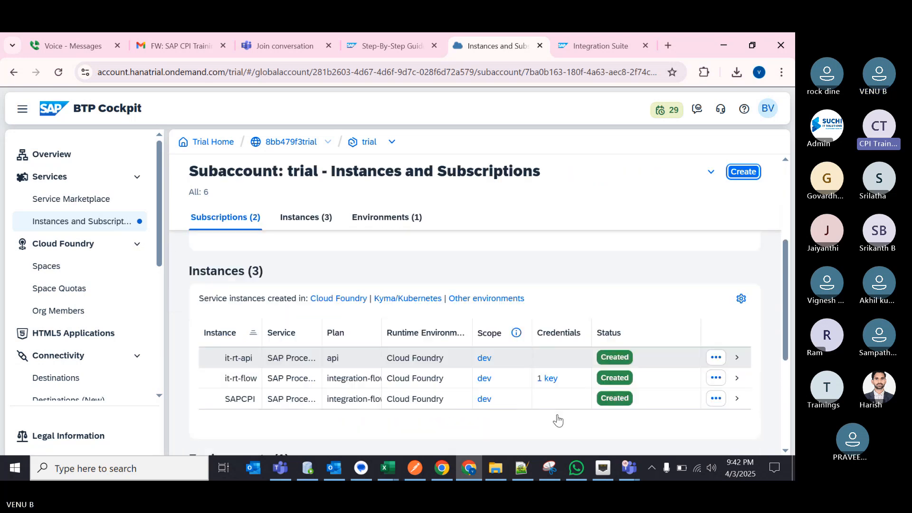
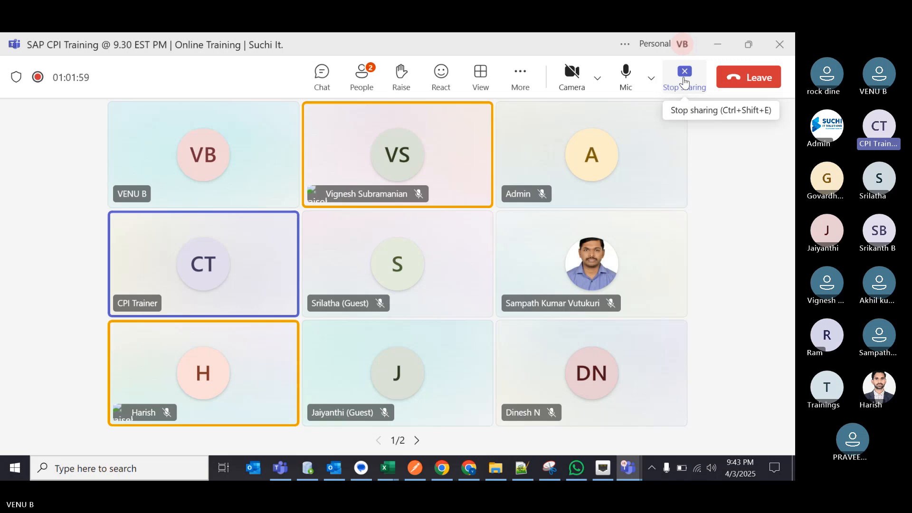
End the earlier Teams screen share of the old meeting window
{"action": "left_click", "coordinate": [684, 81]}
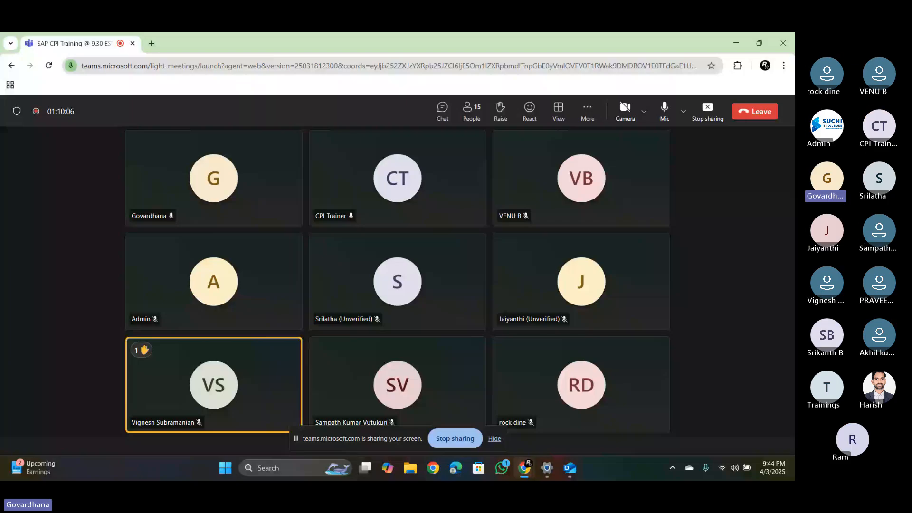
Scroll through Integration Suite's Provisioning capabilities, then go back to the trial subaccount's Users page
{"action": "mouse_move", "coordinate": [525, 476]}
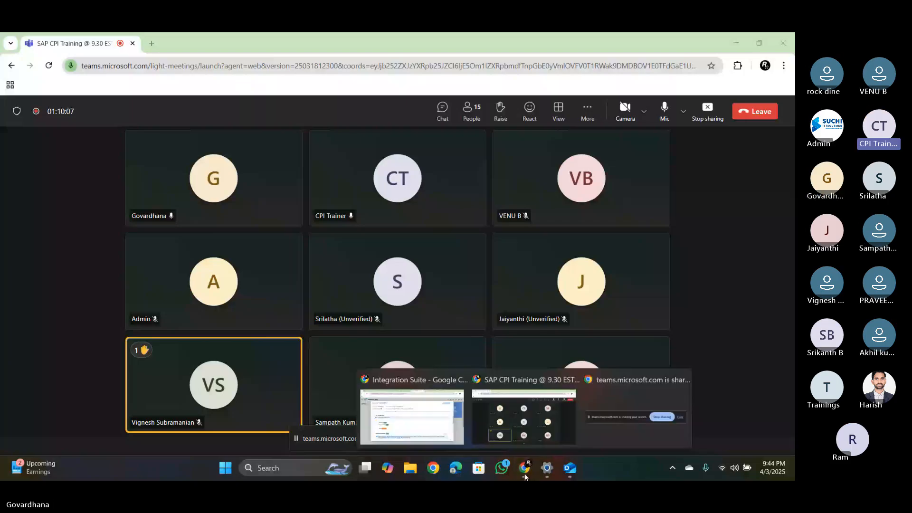
{"action": "left_click", "coordinate": [411, 416]}
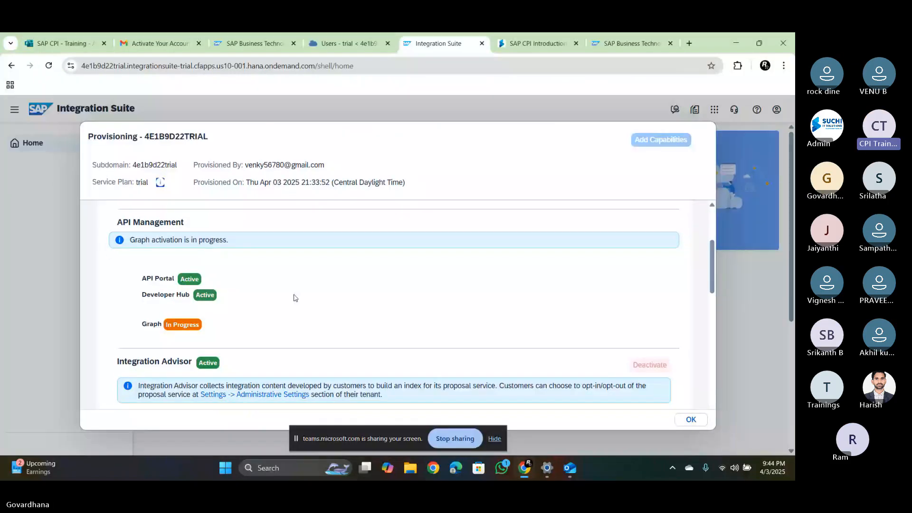
{"action": "scroll", "coordinate": [294, 298], "scroll_direction": "down", "scroll_amount": 2}
{"action": "scroll", "coordinate": [294, 298], "scroll_direction": "down", "scroll_amount": 3}
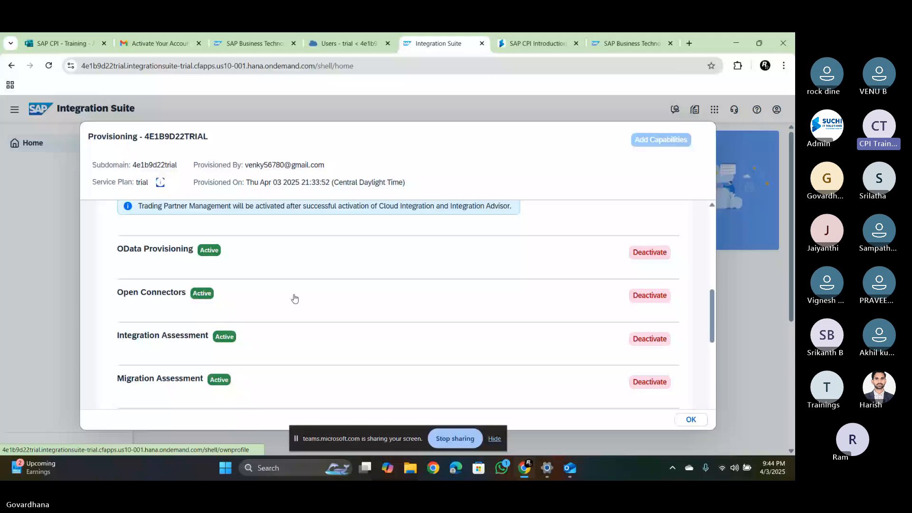
{"action": "scroll", "coordinate": [295, 298], "scroll_direction": "up", "scroll_amount": 6}
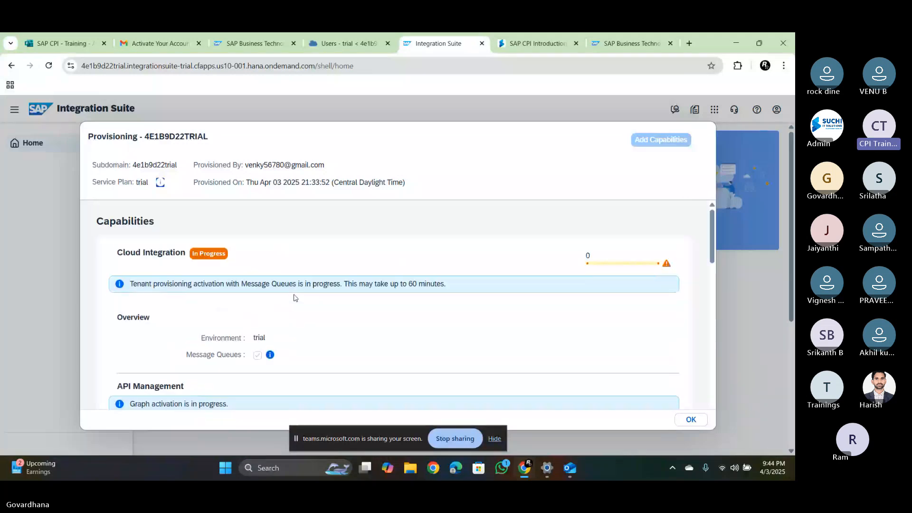
{"action": "scroll", "coordinate": [294, 298], "scroll_direction": "down", "scroll_amount": 1}
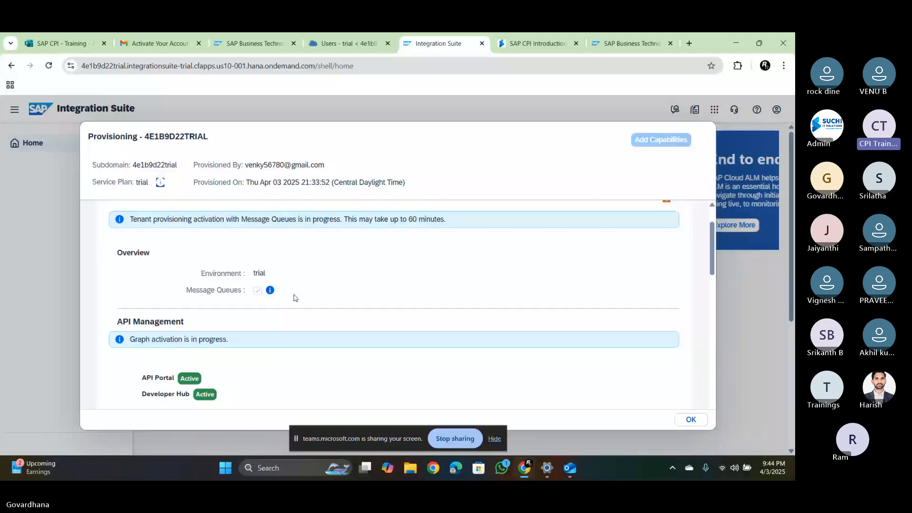
{"action": "scroll", "coordinate": [295, 298], "scroll_direction": "up", "scroll_amount": 1}
{"action": "left_click", "coordinate": [345, 42]}
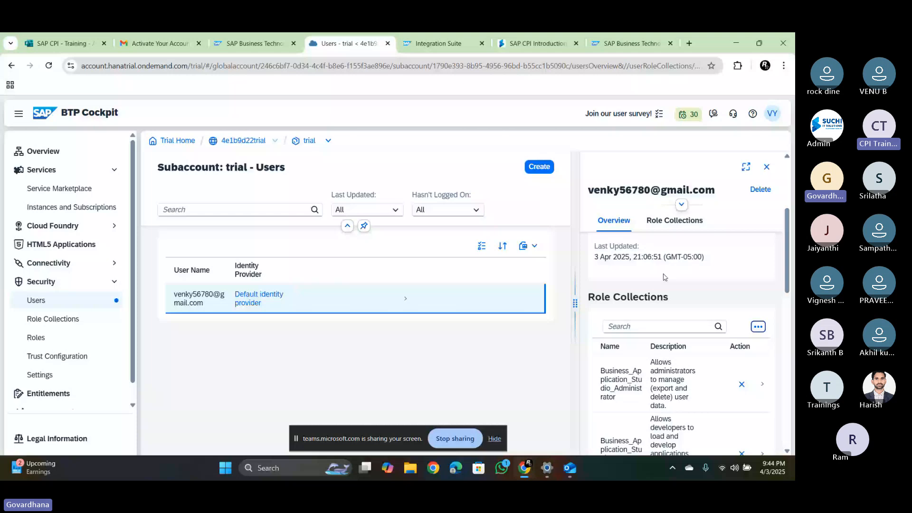
Start Assign Role Collection for the trial user, briefly recheck Integration Suite provisioning, and return
{"action": "left_click", "coordinate": [758, 326]}
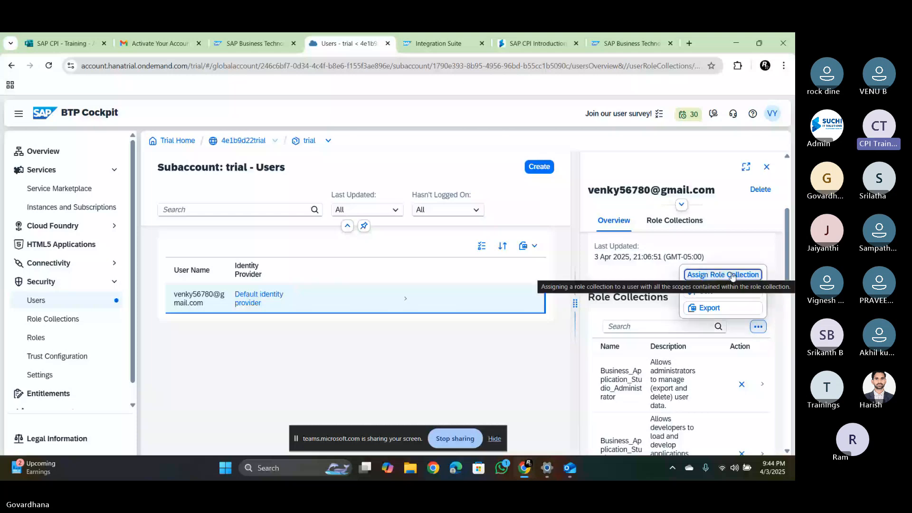
{"action": "left_click", "coordinate": [701, 276]}
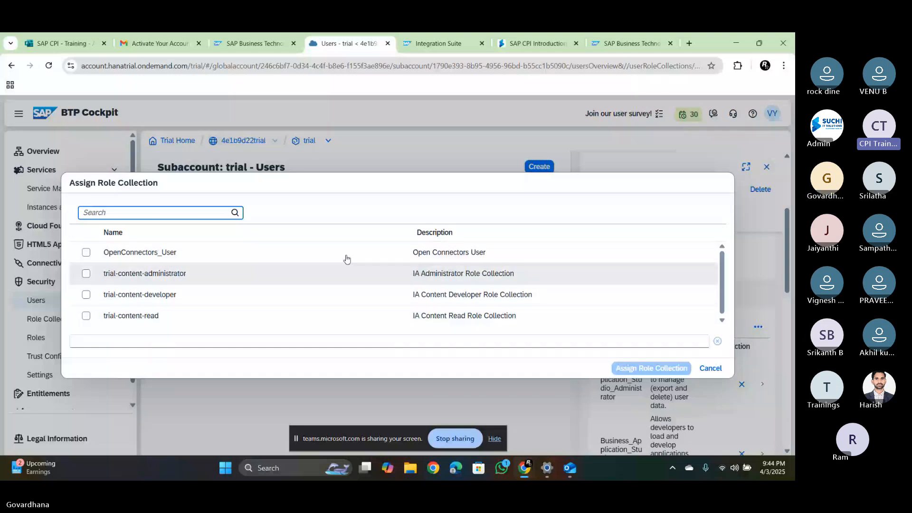
{"action": "left_click", "coordinate": [442, 46]}
{"action": "scroll", "coordinate": [418, 271], "scroll_direction": "down", "scroll_amount": 2}
{"action": "scroll", "coordinate": [418, 271], "scroll_direction": "up", "scroll_amount": 3}
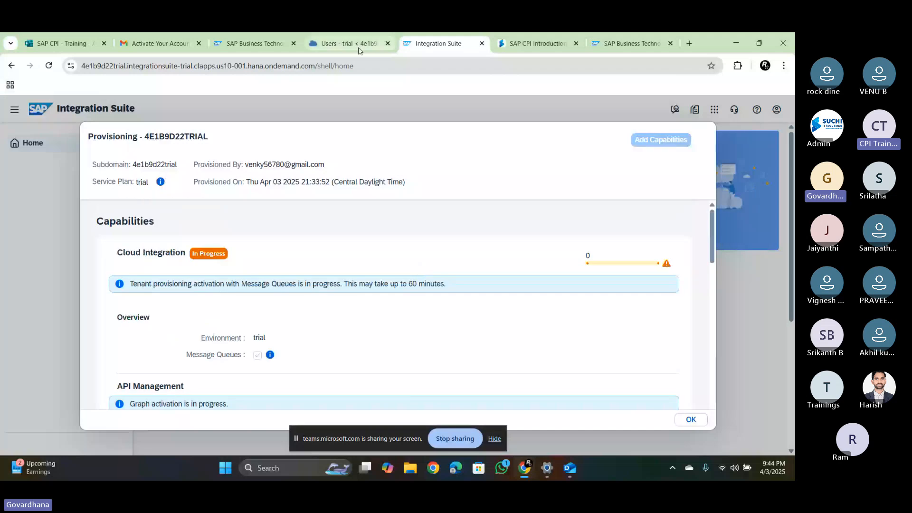
{"action": "left_click", "coordinate": [360, 48]}
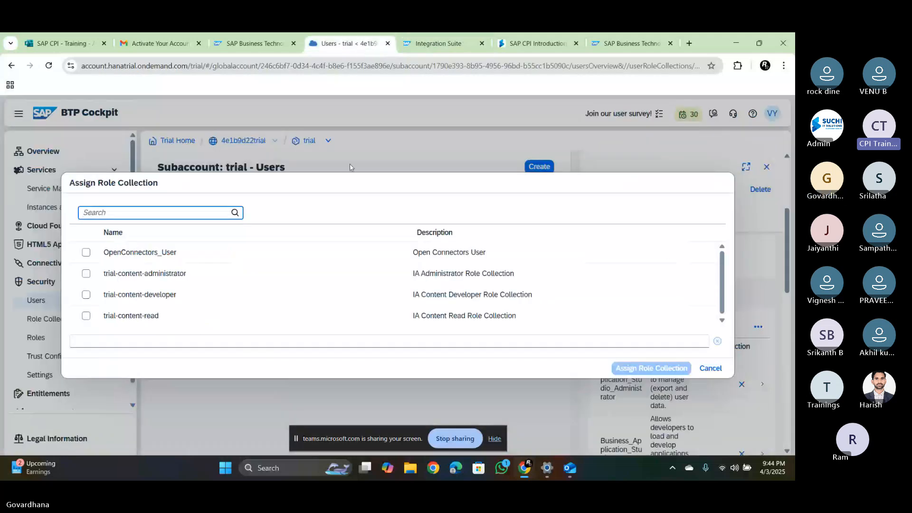
Scroll the Integration Suite Provisioning list, where Cloud Integration still reads In Progress
{"action": "left_click", "coordinate": [432, 48]}
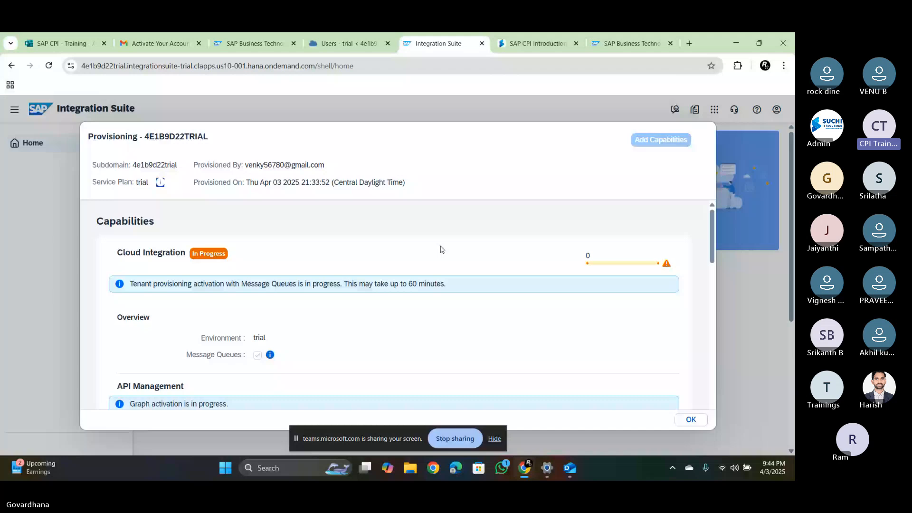
{"action": "scroll", "coordinate": [441, 249], "scroll_direction": "down", "scroll_amount": 3}
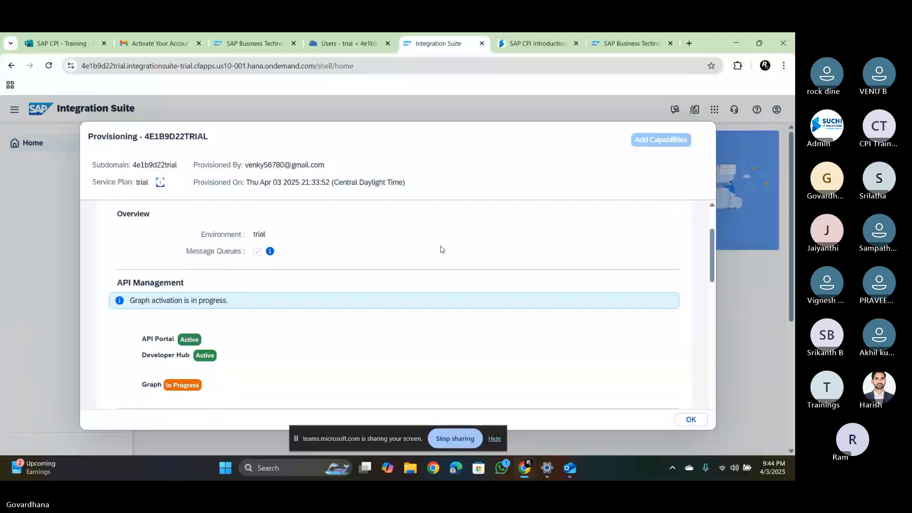
{"action": "scroll", "coordinate": [442, 249], "scroll_direction": "down", "scroll_amount": 8}
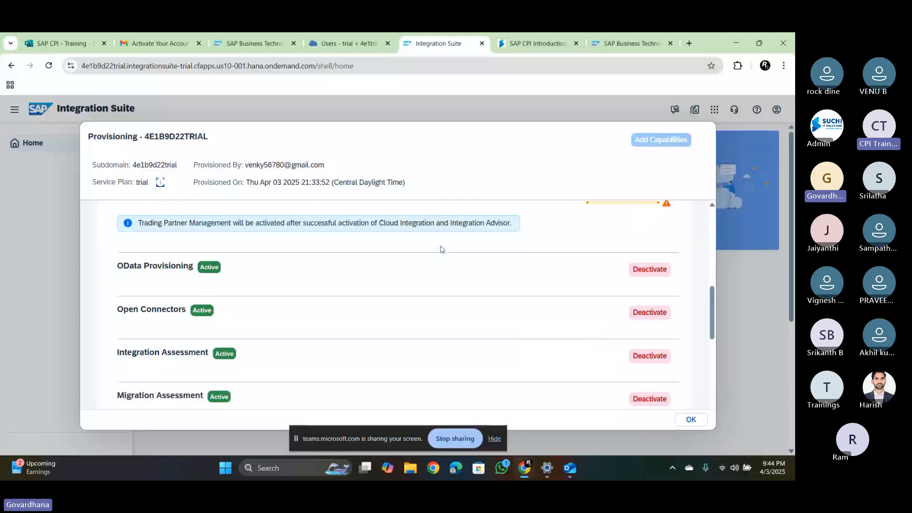
{"action": "scroll", "coordinate": [441, 249], "scroll_direction": "down", "scroll_amount": 2}
{"action": "scroll", "coordinate": [441, 250], "scroll_direction": "up", "scroll_amount": 2}
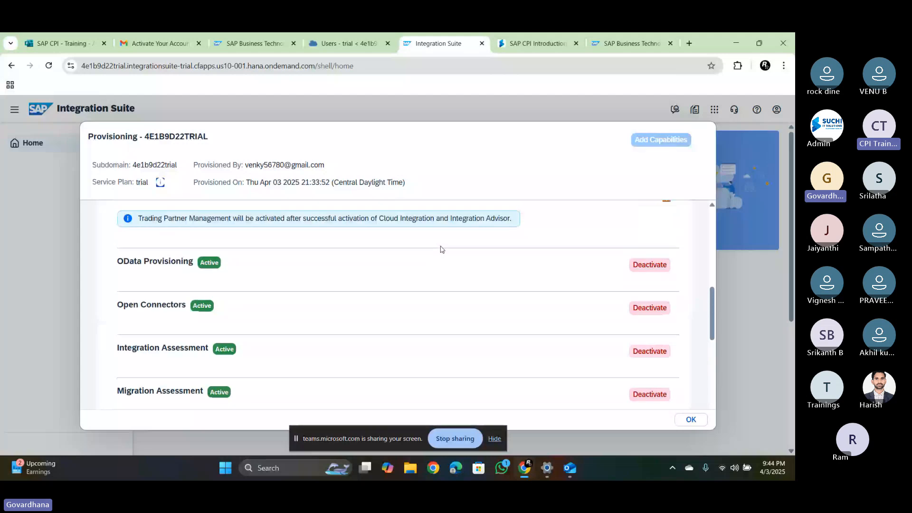
{"action": "scroll", "coordinate": [442, 249], "scroll_direction": "up", "scroll_amount": 2}
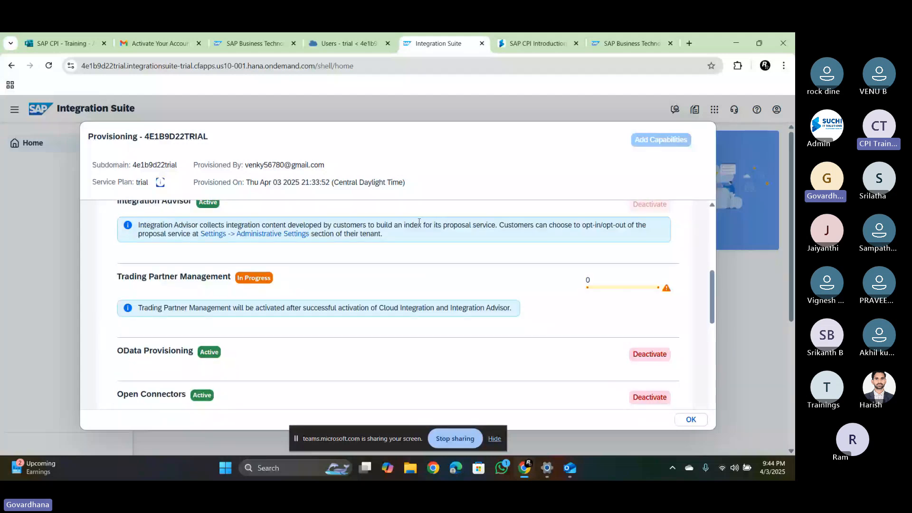
{"action": "scroll", "coordinate": [420, 238], "scroll_direction": "up", "scroll_amount": 4}
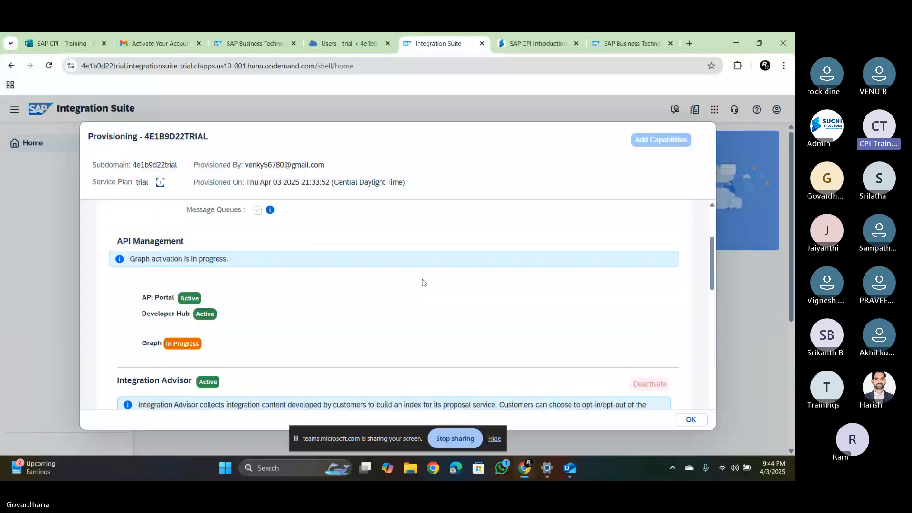
{"action": "scroll", "coordinate": [423, 282], "scroll_direction": "up", "scroll_amount": 2}
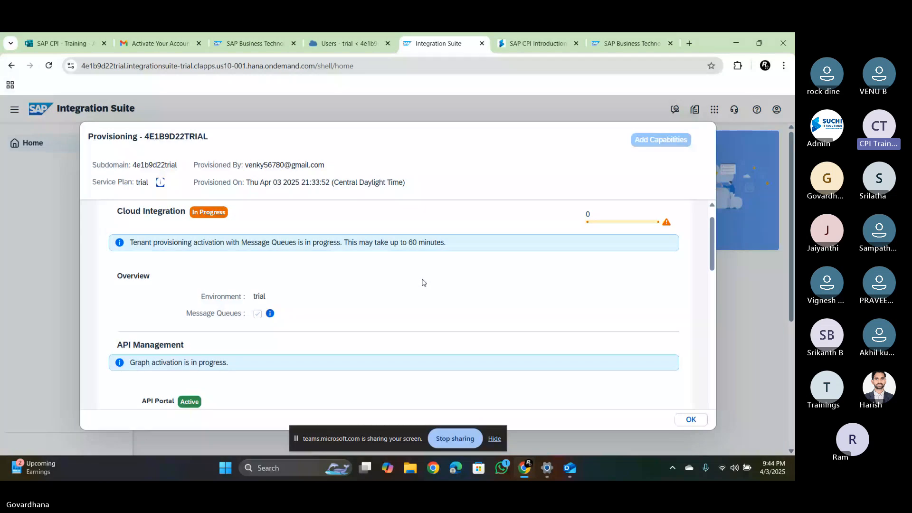
{"action": "scroll", "coordinate": [423, 283], "scroll_direction": "up", "scroll_amount": 1}
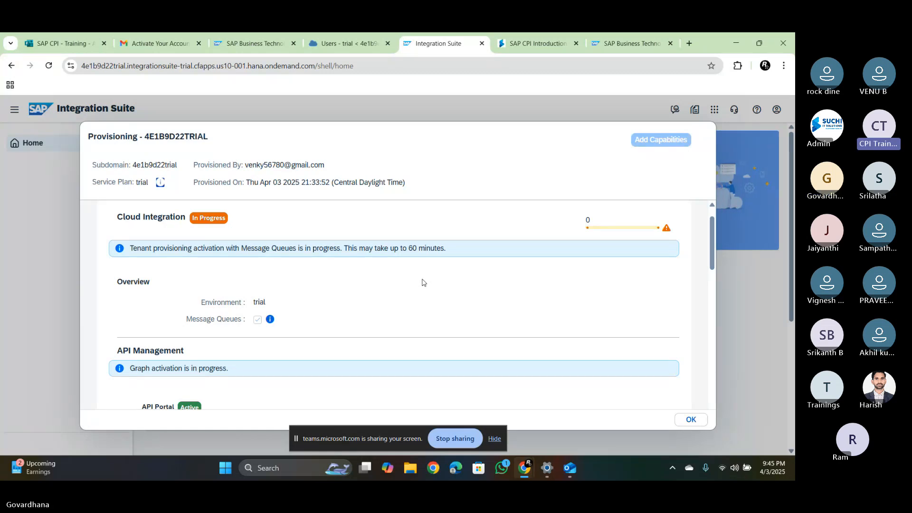
Close the role collection dialog and reload Instances and Subscriptions until SAPCPI shows Creation Failed
{"action": "left_click", "coordinate": [345, 39]}
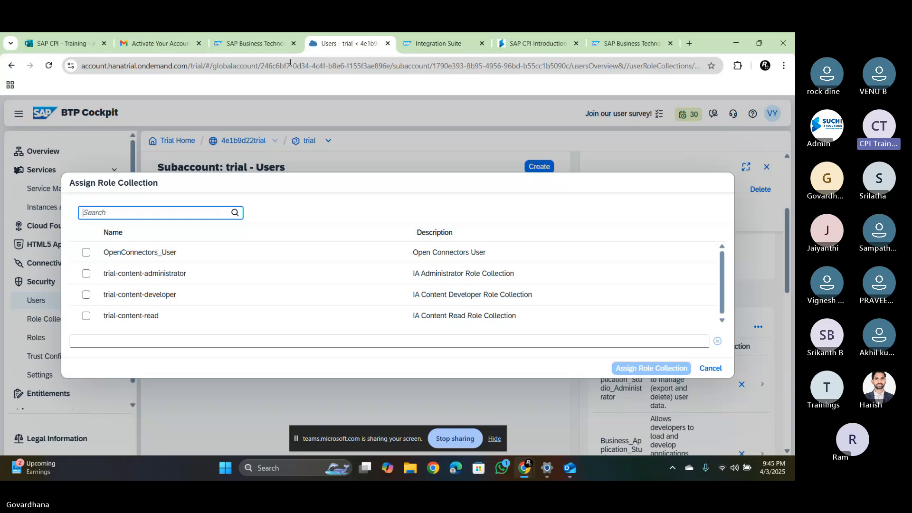
{"action": "key", "text": "Escape"}
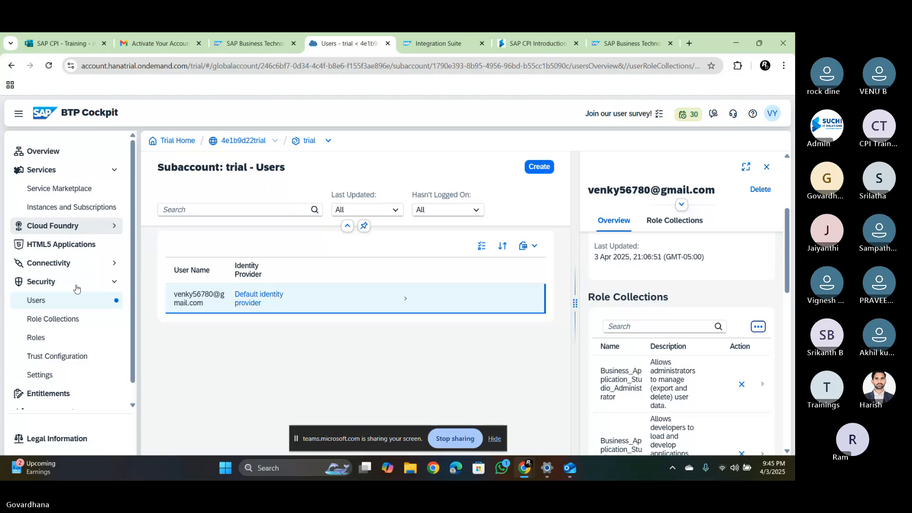
{"action": "left_click", "coordinate": [59, 189]}
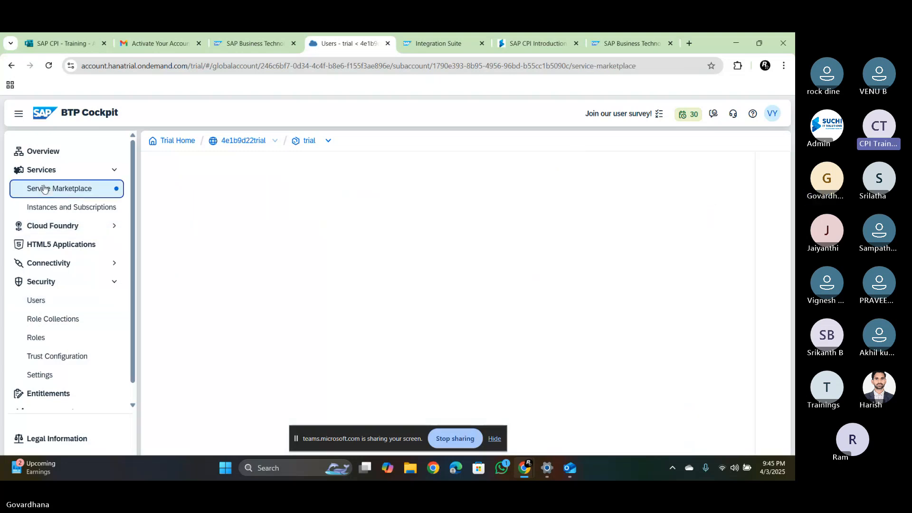
{"action": "left_click", "coordinate": [106, 207]}
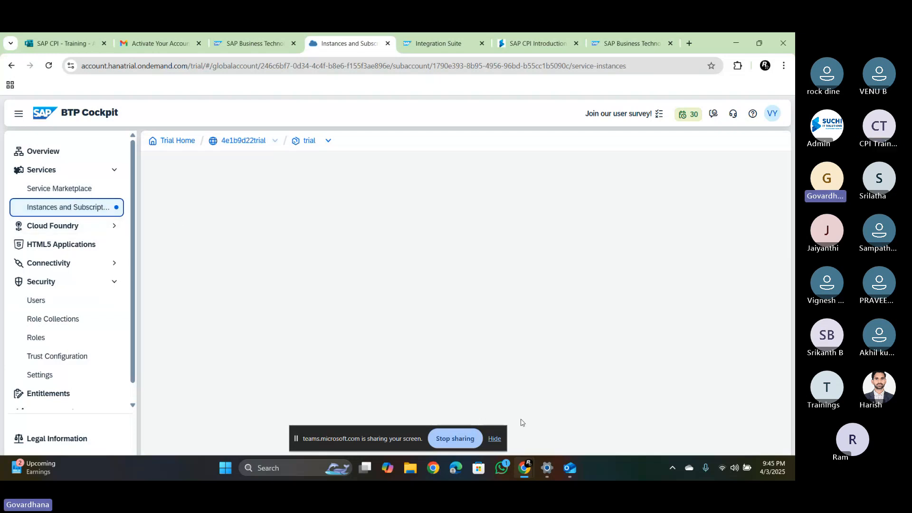
{"action": "left_click", "coordinate": [493, 438]}
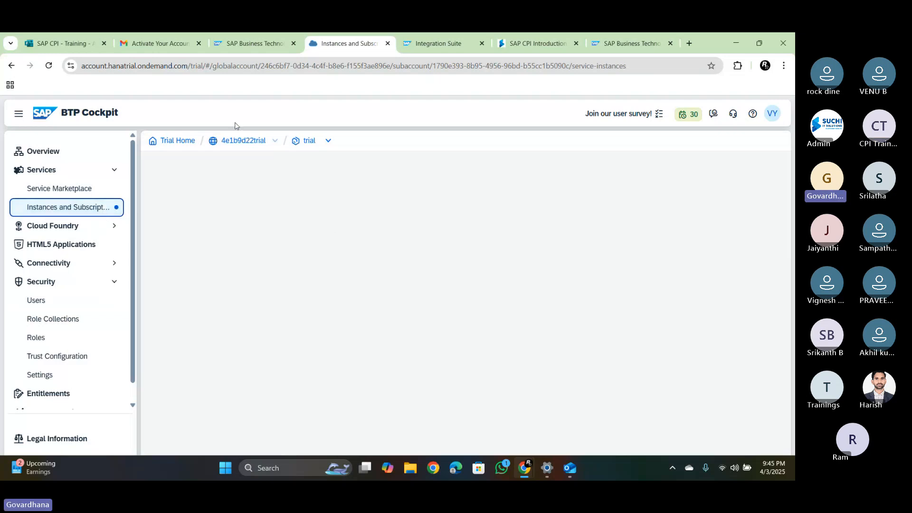
{"action": "left_click", "coordinate": [48, 65]}
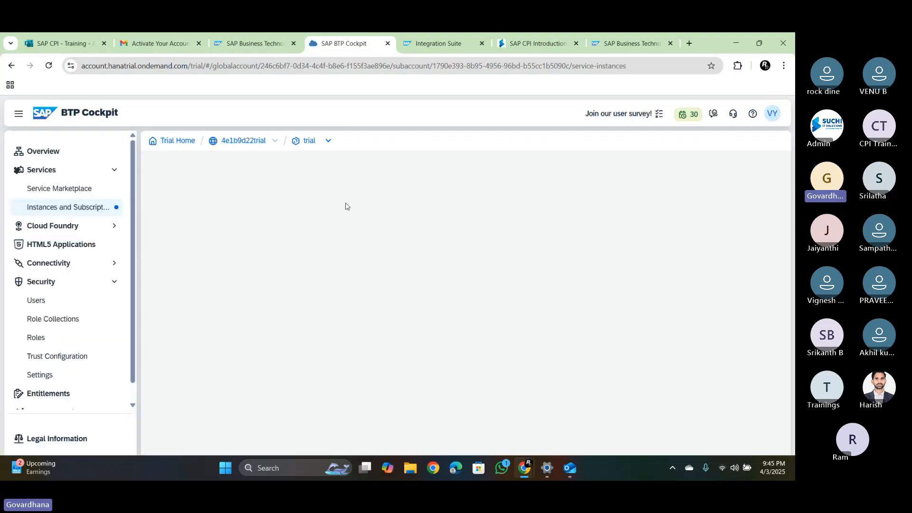
{"action": "scroll", "coordinate": [346, 291], "scroll_direction": "down", "scroll_amount": 2}
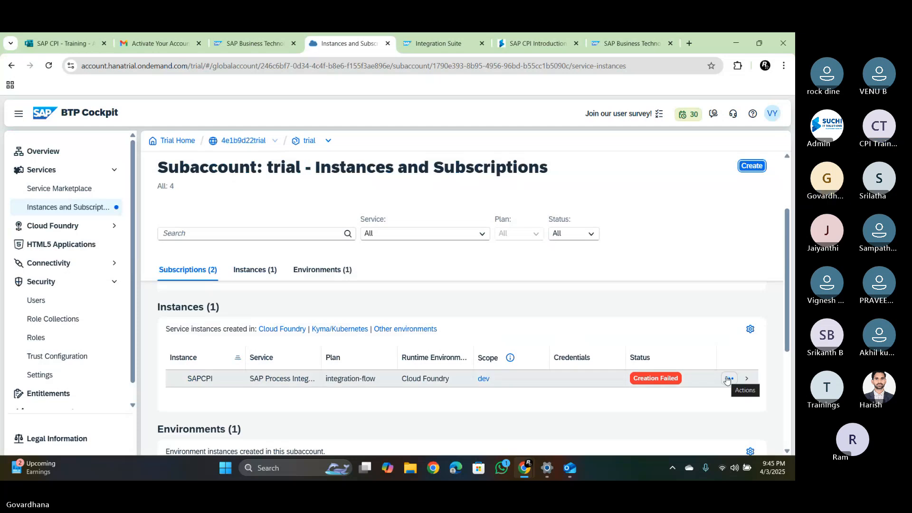
Delete the SAPCPI integration-flow instance marked Creation Failed from the Instances table
{"action": "scroll", "coordinate": [684, 394], "scroll_direction": "down", "scroll_amount": 3}
{"action": "scroll", "coordinate": [683, 396], "scroll_direction": "up", "scroll_amount": 1}
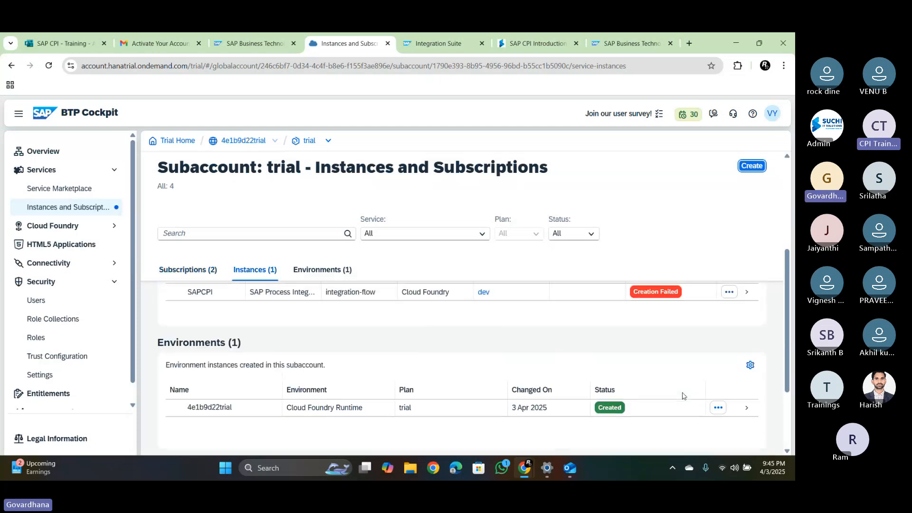
{"action": "scroll", "coordinate": [683, 396], "scroll_direction": "up", "scroll_amount": 1}
{"action": "left_click", "coordinate": [731, 322]}
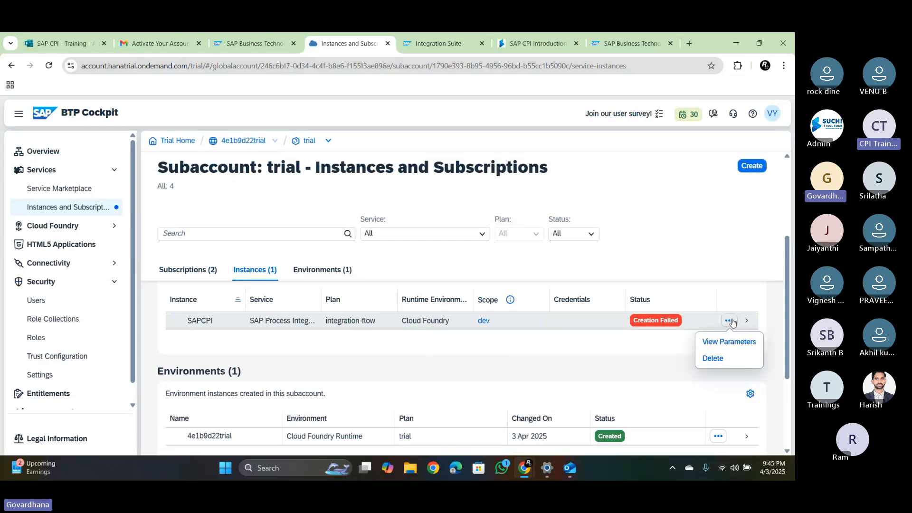
{"action": "left_click", "coordinate": [711, 359]}
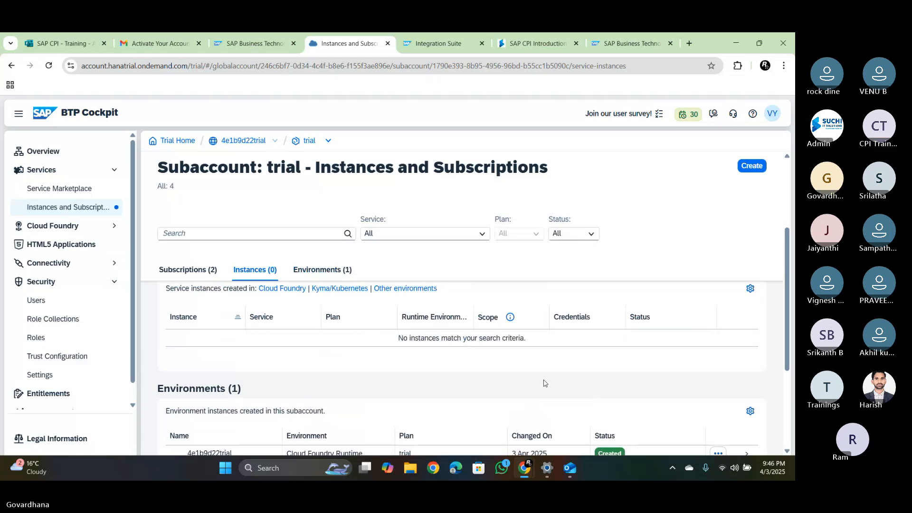
{"action": "left_click", "coordinate": [77, 190]}
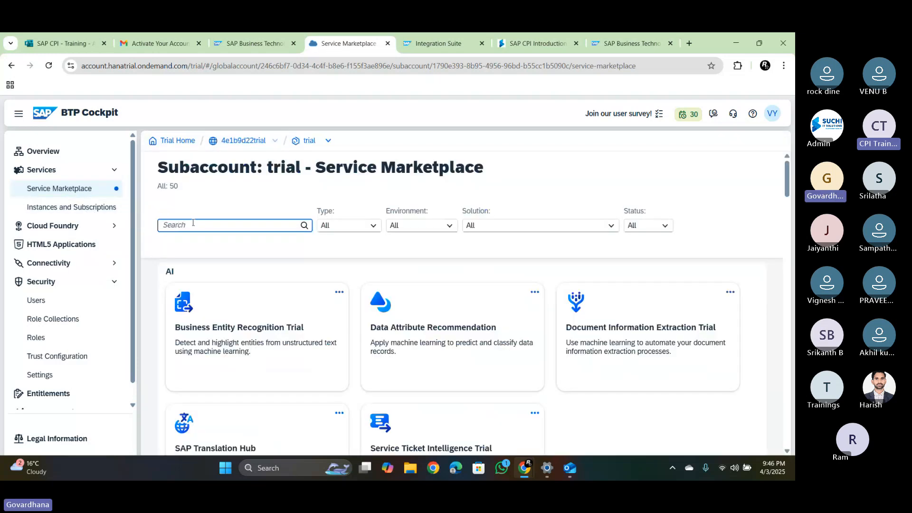
{"action": "scroll", "coordinate": [261, 319], "scroll_direction": "down", "scroll_amount": 5}
{"action": "scroll", "coordinate": [262, 323], "scroll_direction": "down", "scroll_amount": 3}
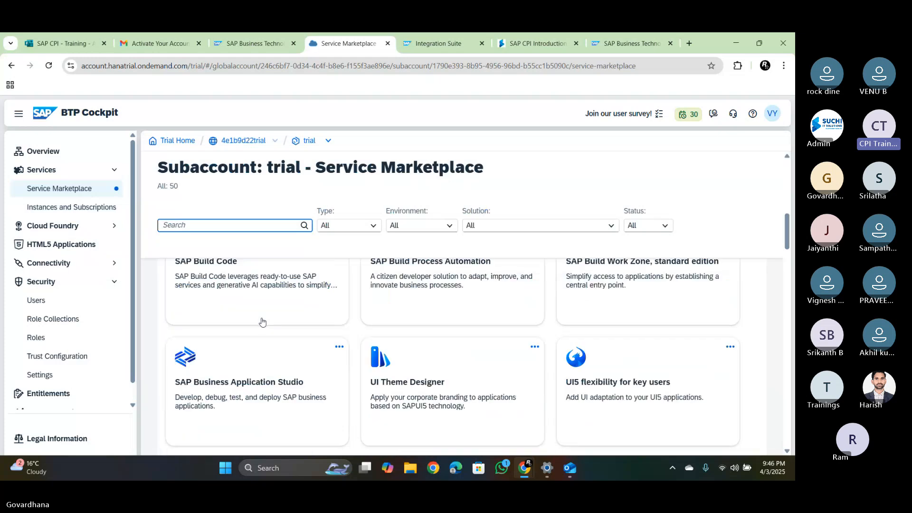
{"action": "scroll", "coordinate": [261, 322], "scroll_direction": "up", "scroll_amount": 6}
{"action": "scroll", "coordinate": [260, 322], "scroll_direction": "down", "scroll_amount": 5}
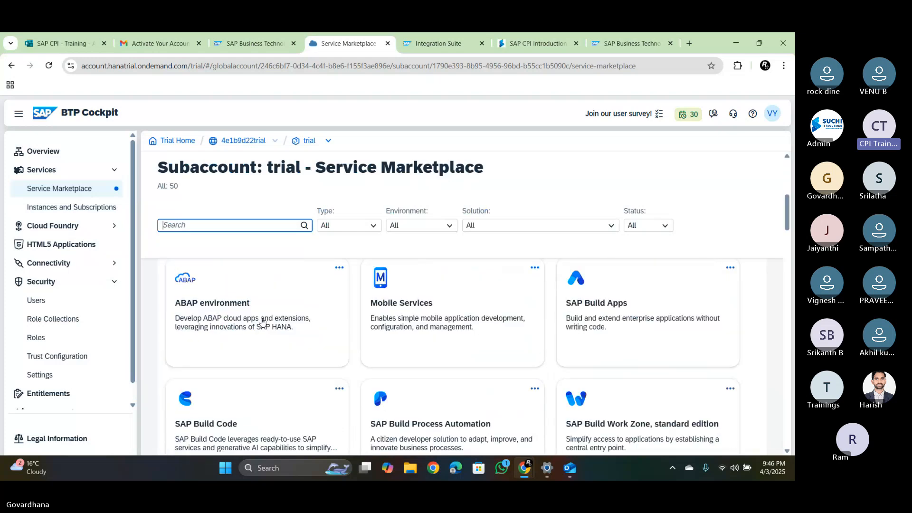
{"action": "left_click", "coordinate": [81, 209]}
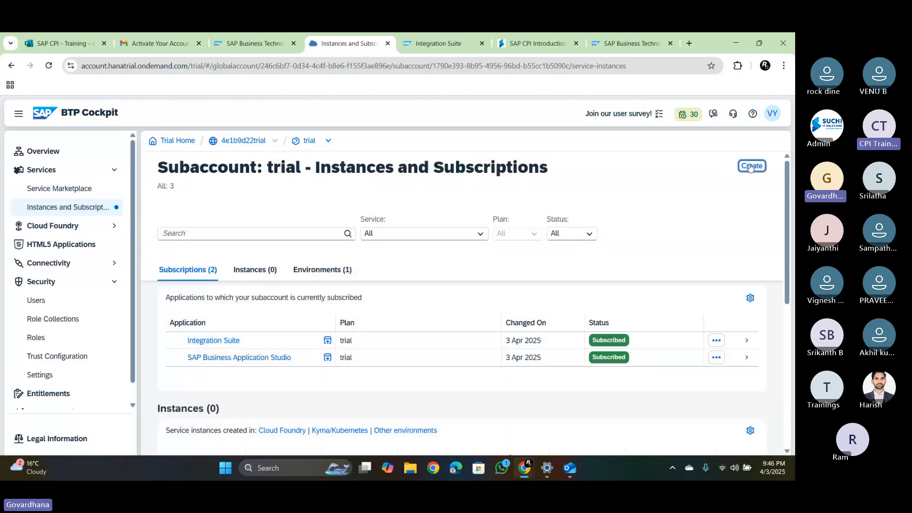
Create instance SAPCPI using SAP Process Integration Runtime with the integration-flow plan in space dev
{"action": "left_click", "coordinate": [751, 166]}
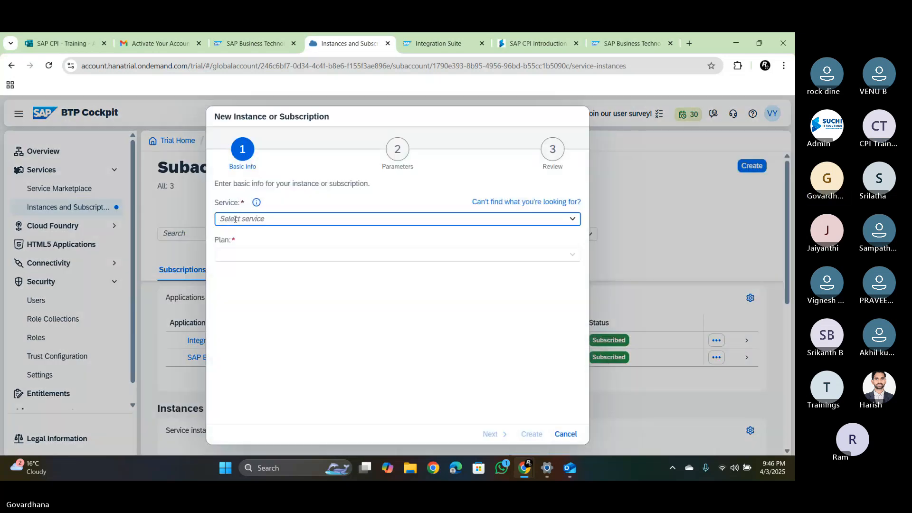
{"action": "type", "text": "SAP Build Apps"}
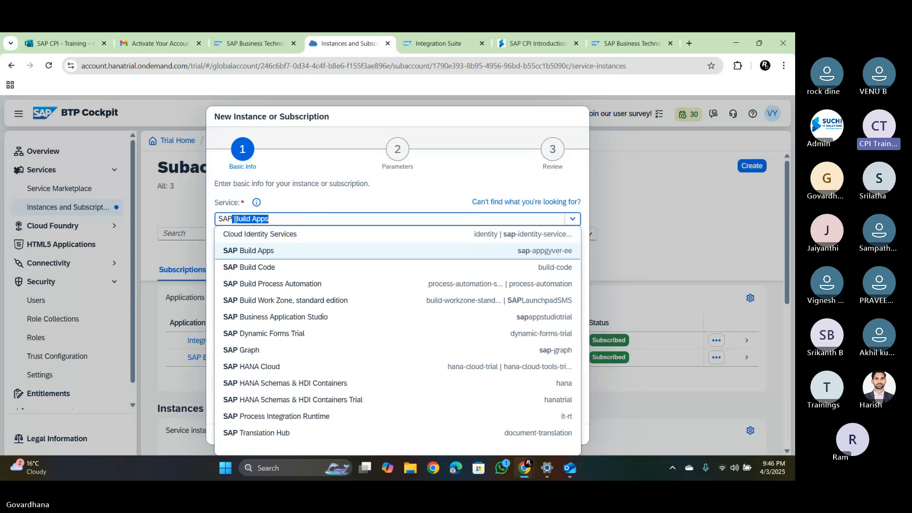
{"action": "left_click", "coordinate": [249, 417]}
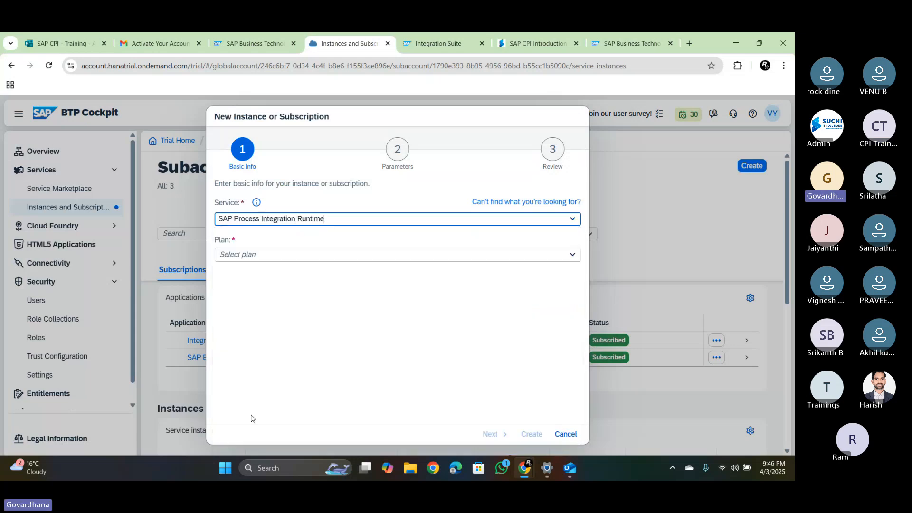
{"action": "left_click", "coordinate": [570, 255]}
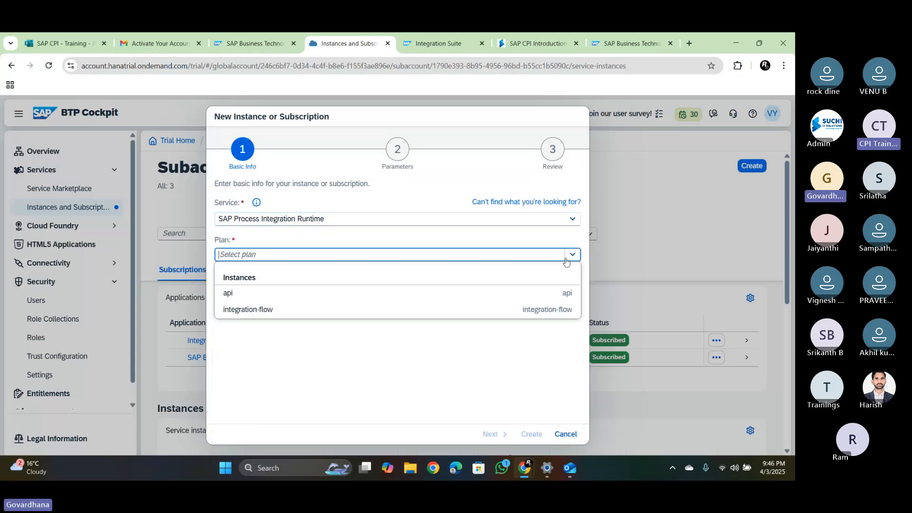
{"action": "left_click", "coordinate": [430, 310]}
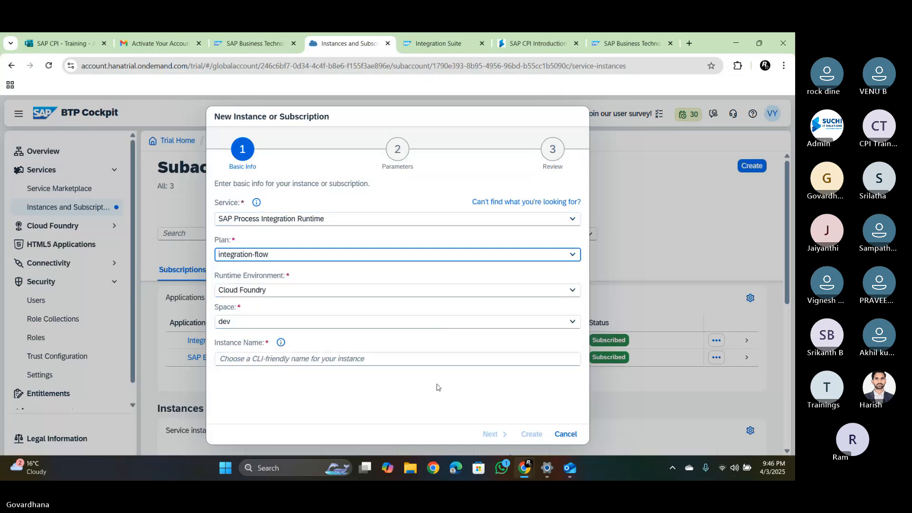
{"action": "left_click", "coordinate": [326, 358]}
{"action": "type", "text": "SAP"}
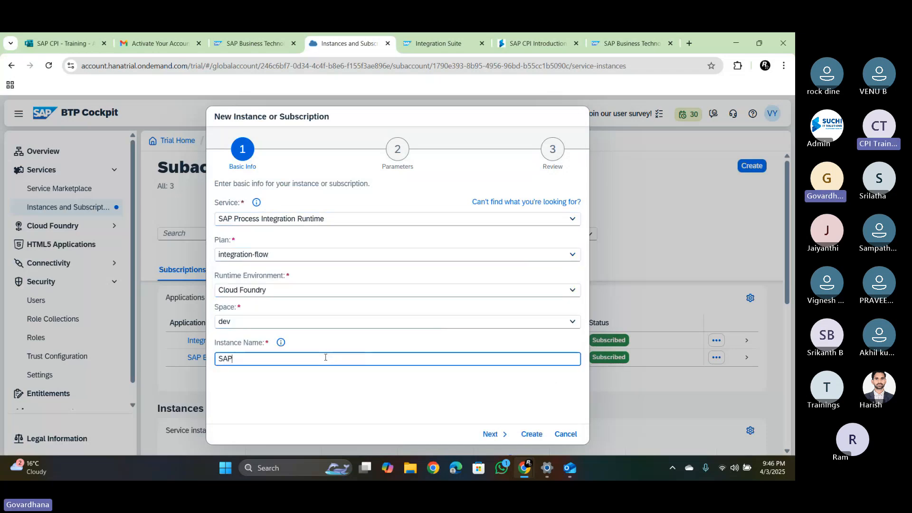
{"action": "type", "text": "CPI"}
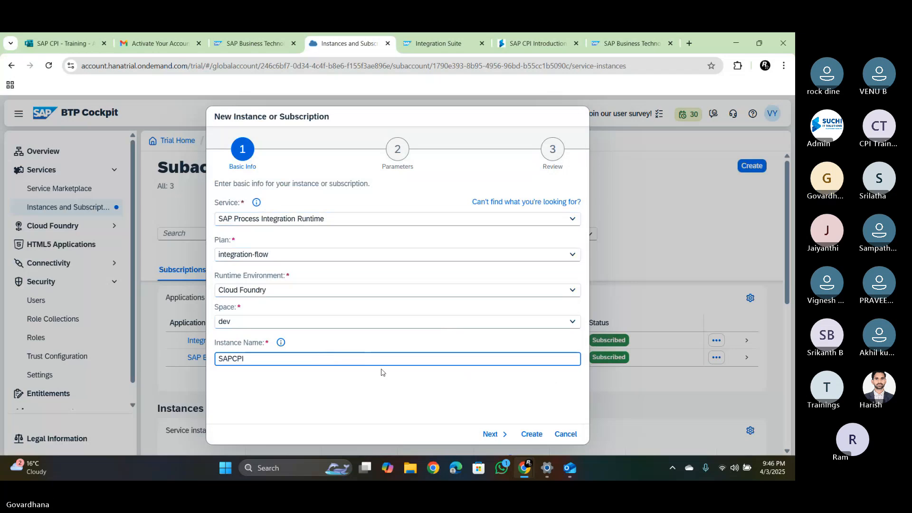
{"action": "left_click", "coordinate": [531, 435]}
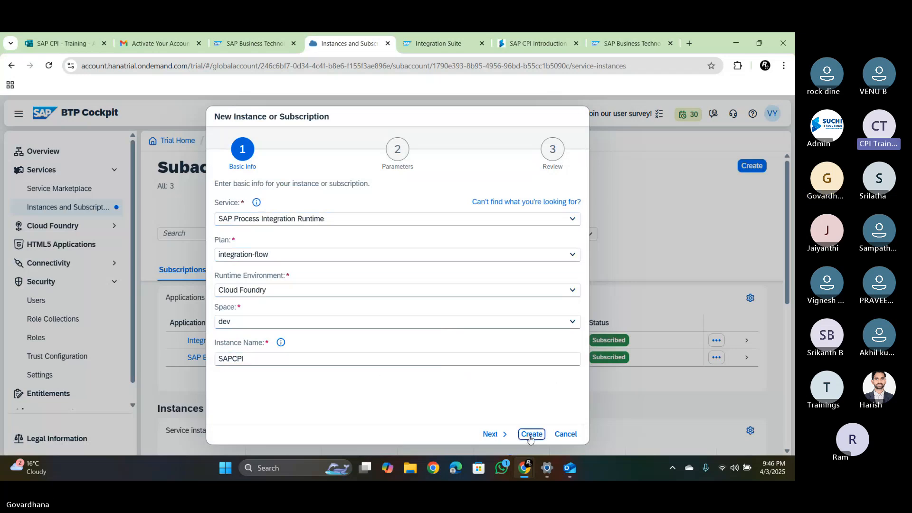
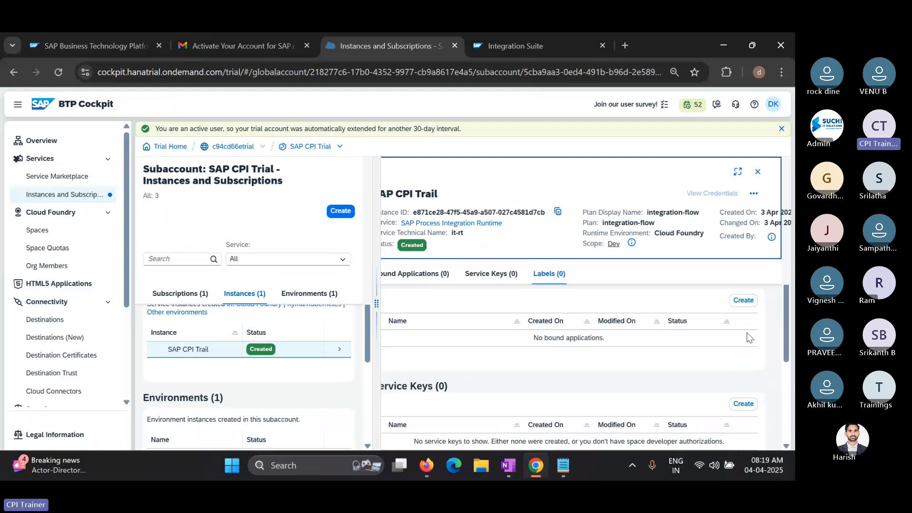
Reopen the SAP CPI Trail details: Process Integration Runtime, integration-flow plan, Service Keys (0)
{"action": "scroll", "coordinate": [476, 342], "scroll_direction": "down", "scroll_amount": 3}
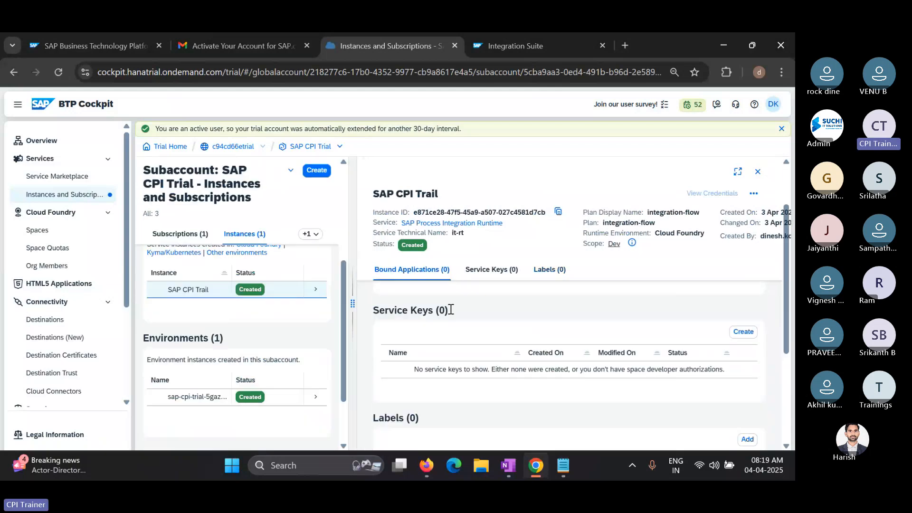
{"action": "left_click_drag", "start_coordinate": [450, 310], "coordinate": [371, 322]}
{"action": "left_click", "coordinate": [484, 309]}
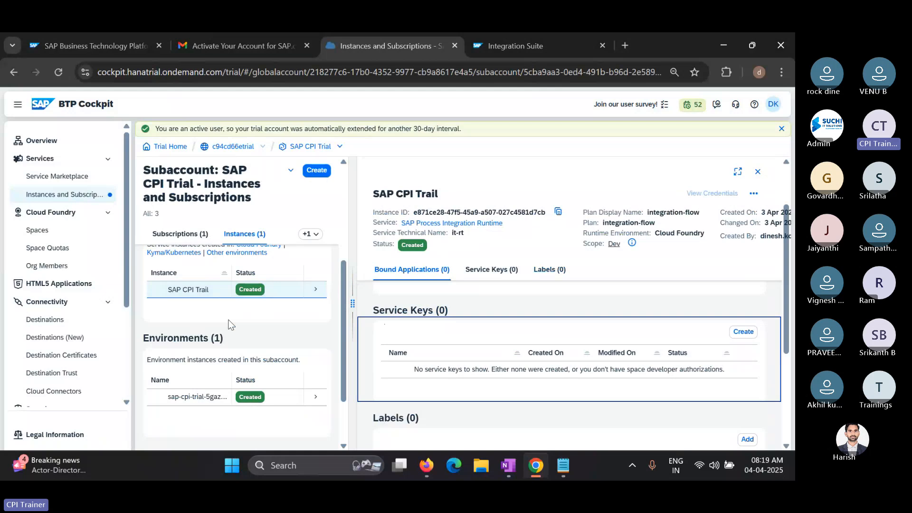
{"action": "left_click_drag", "start_coordinate": [352, 307], "coordinate": [491, 317]}
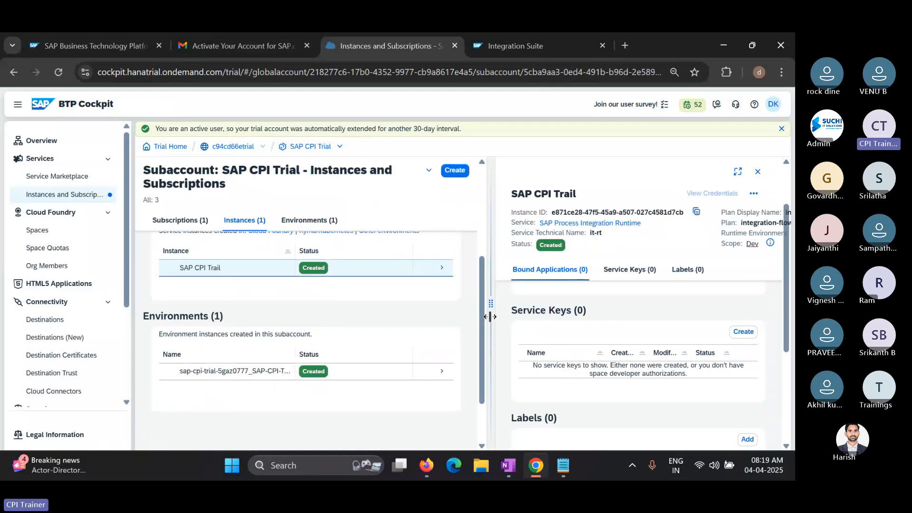
{"action": "left_click", "coordinate": [295, 299]}
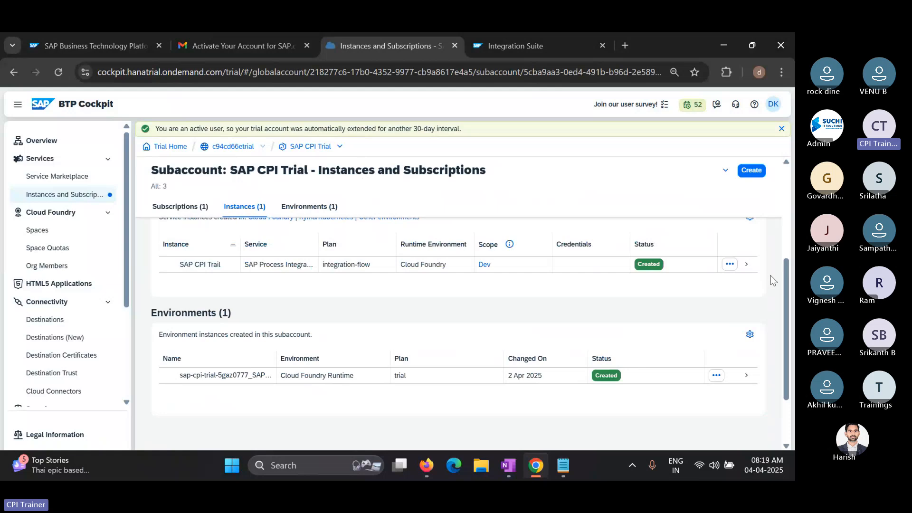
{"action": "left_click", "coordinate": [745, 267]}
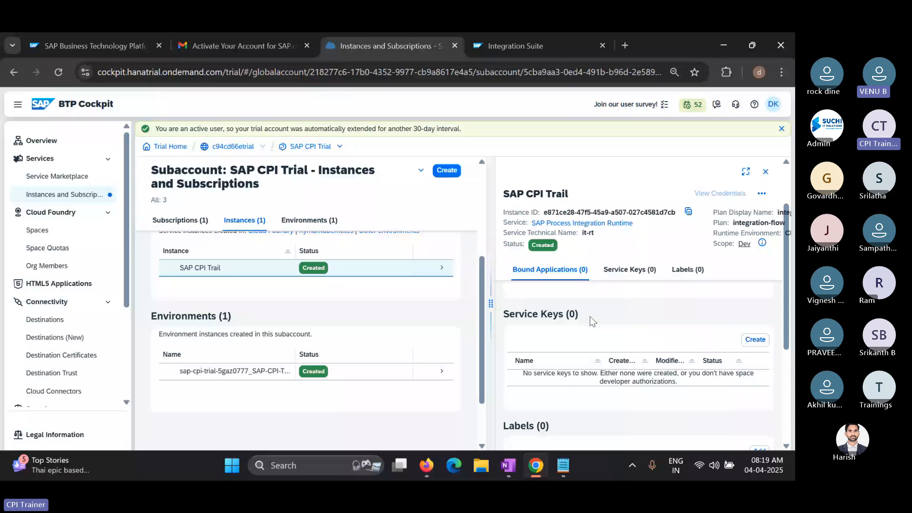
Add service key SAPCPItesting with key type ClientId/Secret to the SAP CPI Trail instance
{"action": "triple_click", "coordinate": [569, 313]}
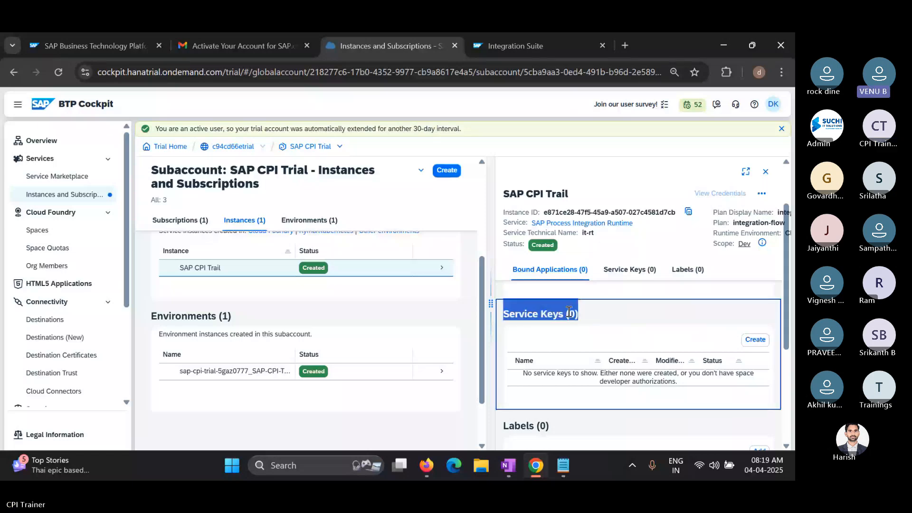
{"action": "left_click", "coordinate": [610, 318]}
{"action": "left_click", "coordinate": [758, 341]}
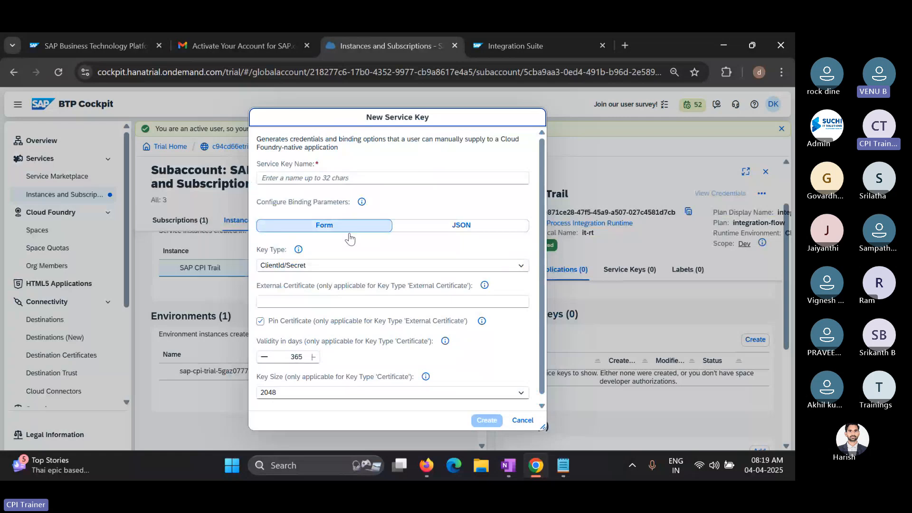
{"action": "left_click", "coordinate": [317, 179]}
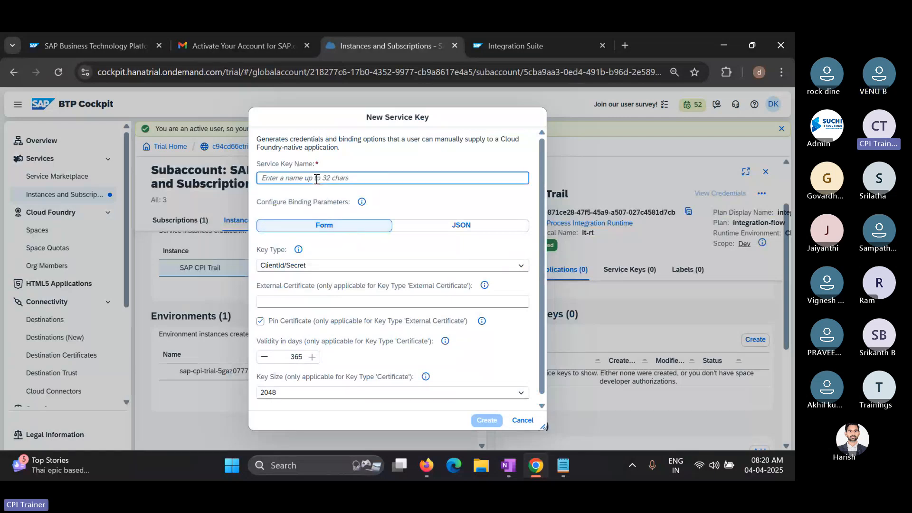
{"action": "type", "text": "SAPC"}
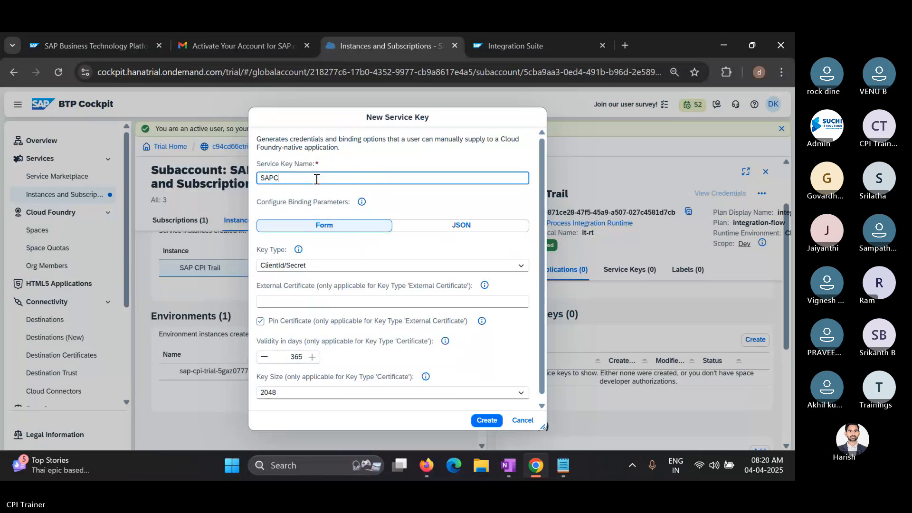
{"action": "type", "text": "PItest"}
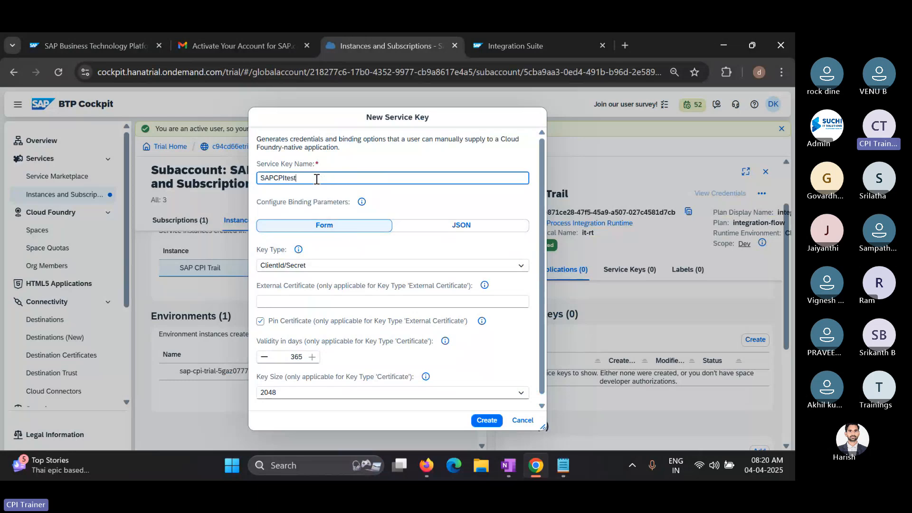
{"action": "type", "text": "ing"}
{"action": "left_click", "coordinate": [351, 267]}
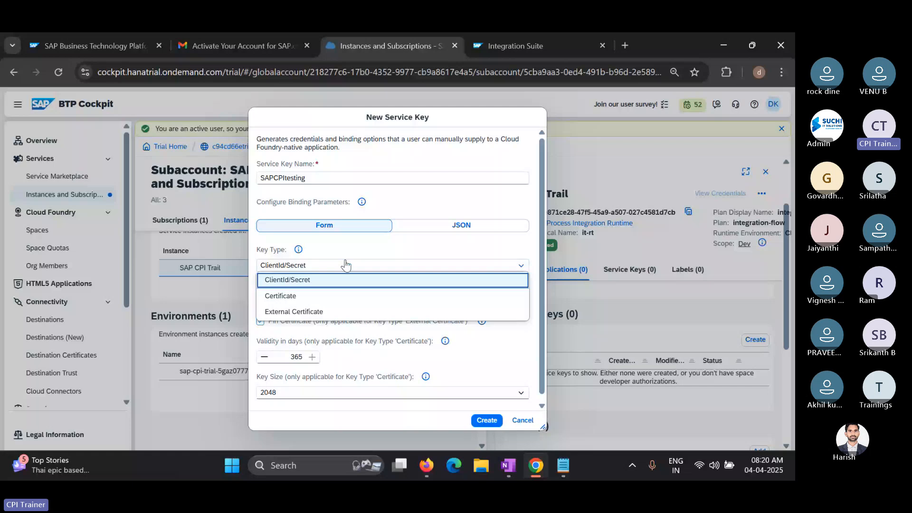
{"action": "left_click", "coordinate": [302, 281]}
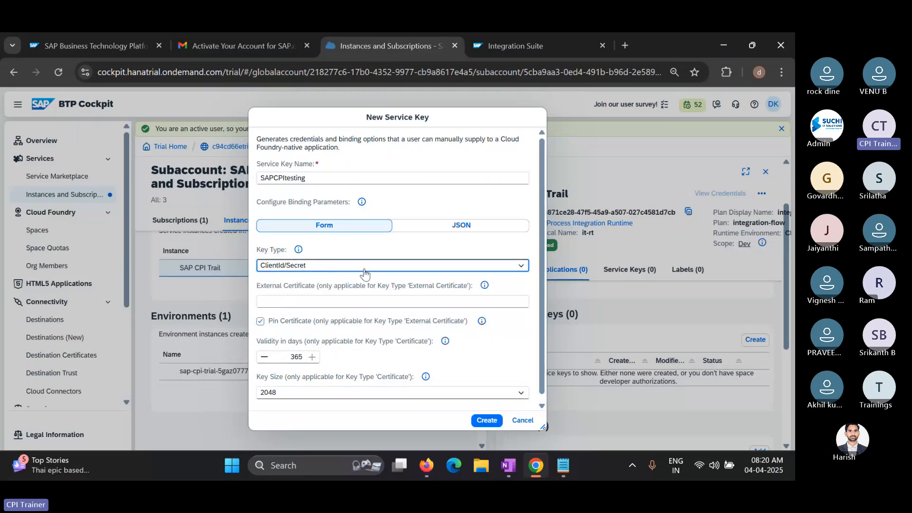
{"action": "left_click", "coordinate": [490, 420]}
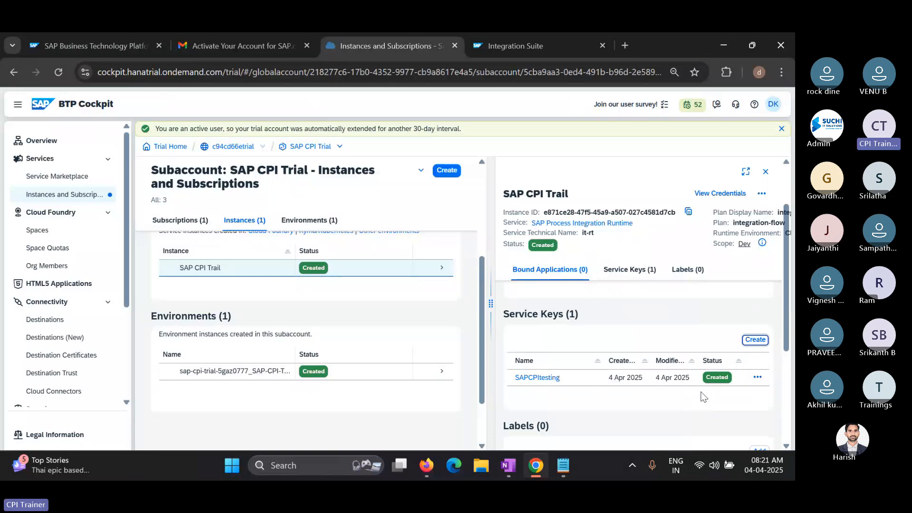
{"action": "left_click", "coordinate": [565, 469]}
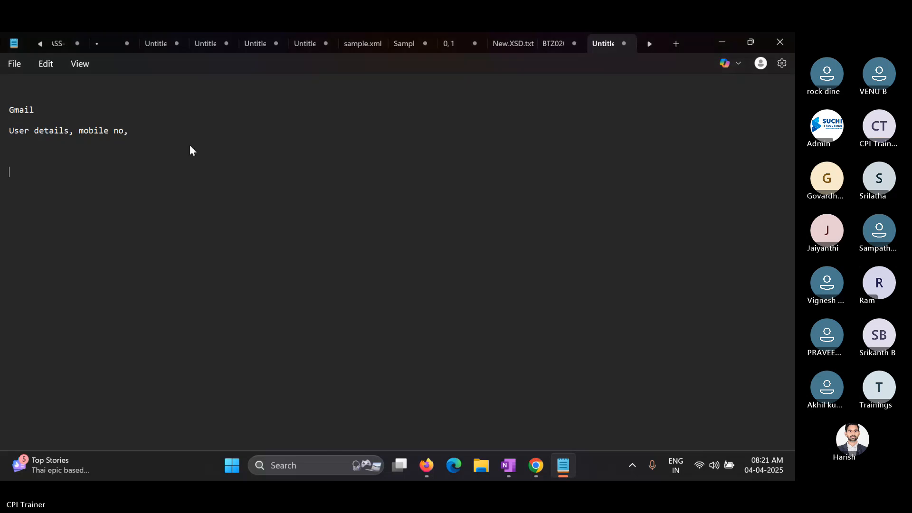
Write 'Integration Suite' in Notepad, correcting the misspelling through spelling suggestions
{"action": "type", "text": "Intigartio"}
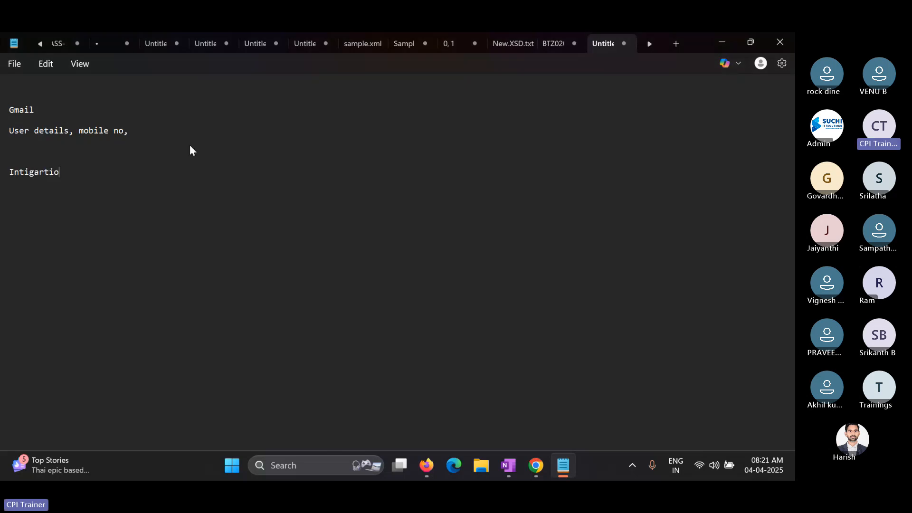
{"action": "type", "text": "n"}
{"action": "type", "text": " S"}
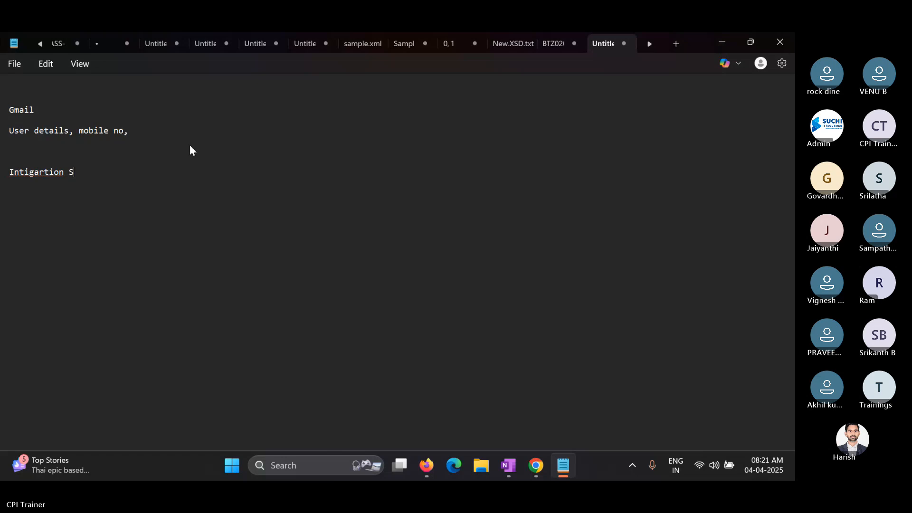
{"action": "type", "text": "uite"}
{"action": "left_click", "coordinate": [30, 172]}
{"action": "key", "text": "BackSpace"}
{"action": "type", "text": "e"}
{"action": "right_click", "coordinate": [41, 172]}
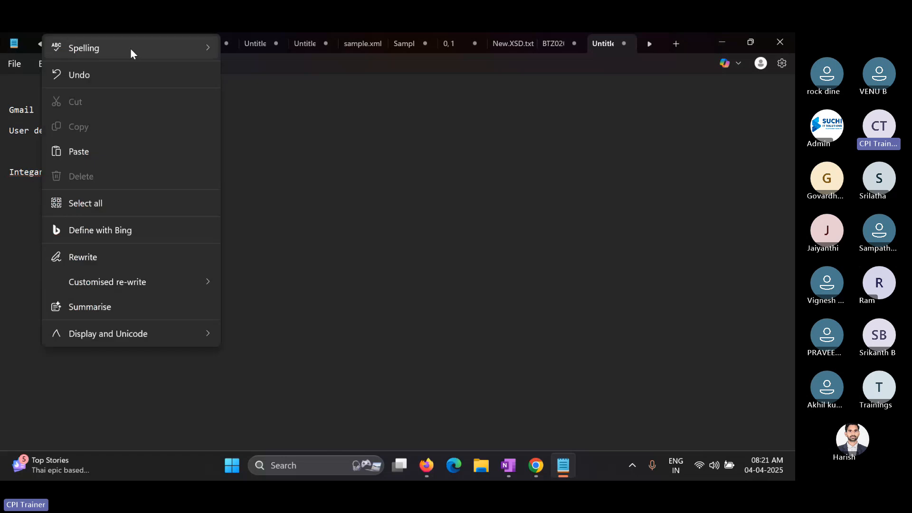
{"action": "mouse_move", "coordinate": [130, 48]}
{"action": "left_click", "coordinate": [242, 51]}
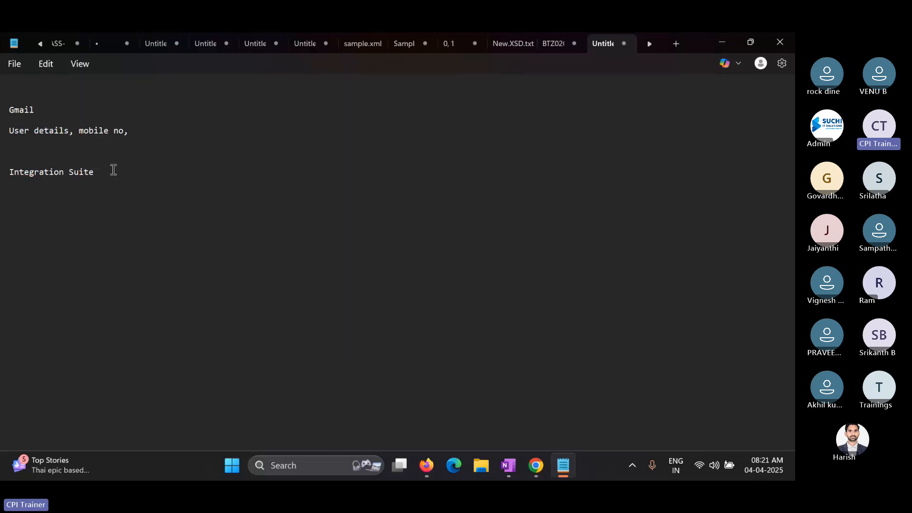
{"action": "left_click", "coordinate": [114, 172]}
Add a 'Package' line below it, fixing 'Packege' via the spelling menu
{"action": "type", "text": "Packed"}
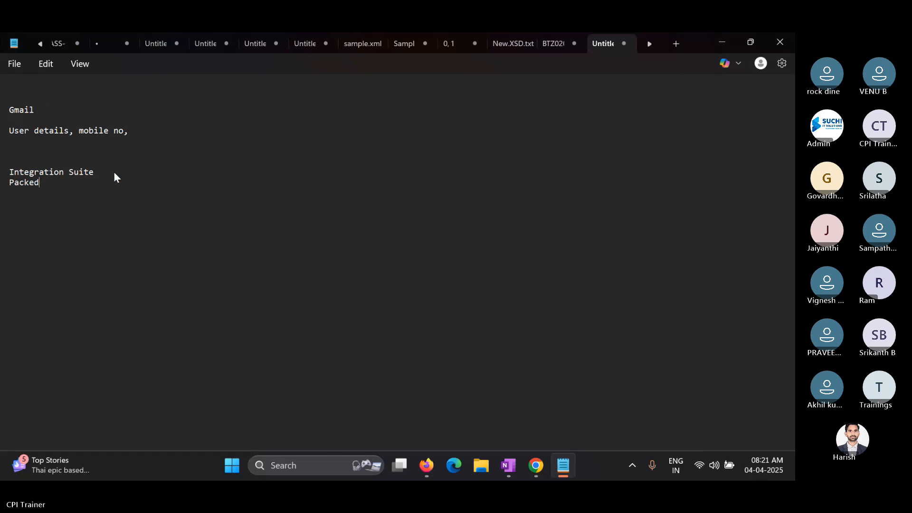
{"action": "key", "text": "BackSpace"}
{"action": "type", "text": "ge"}
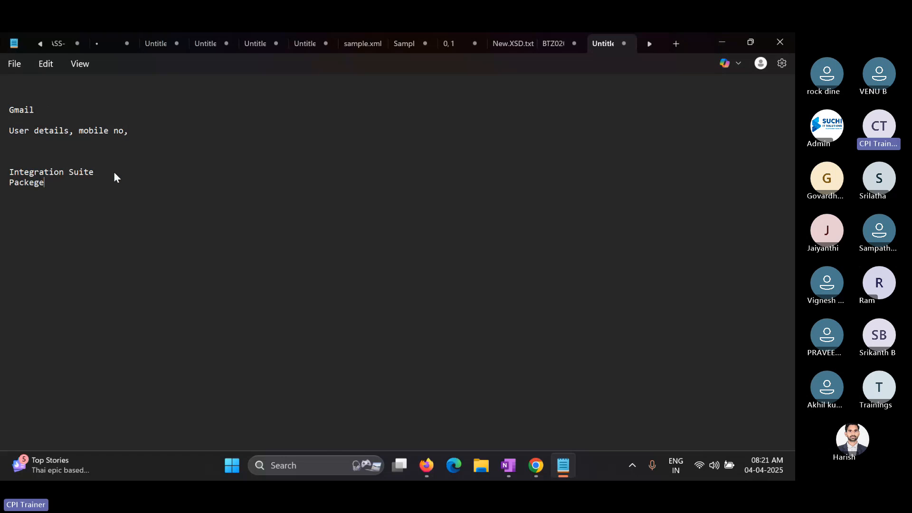
{"action": "left_click_drag", "start_coordinate": [86, 184], "coordinate": [1, 184]}
{"action": "left_click", "coordinate": [77, 183]}
{"action": "key", "text": "Return"}
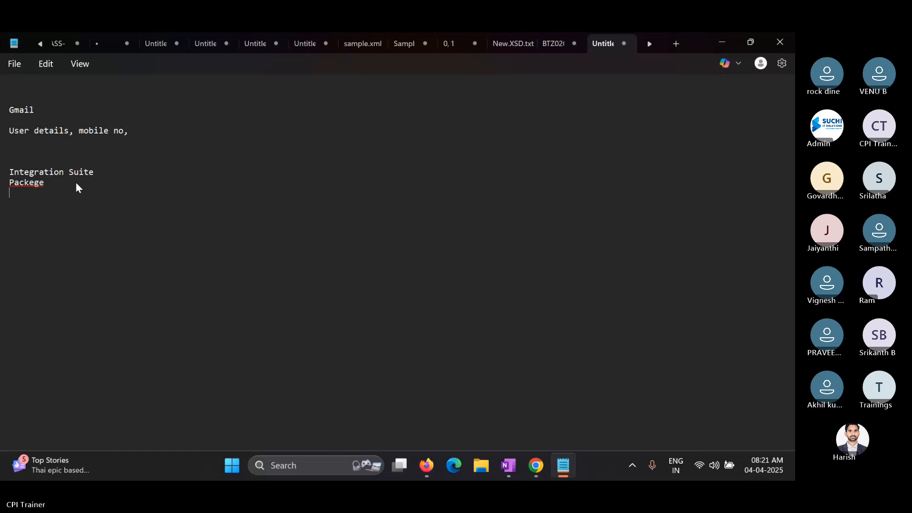
{"action": "right_click", "coordinate": [31, 184]}
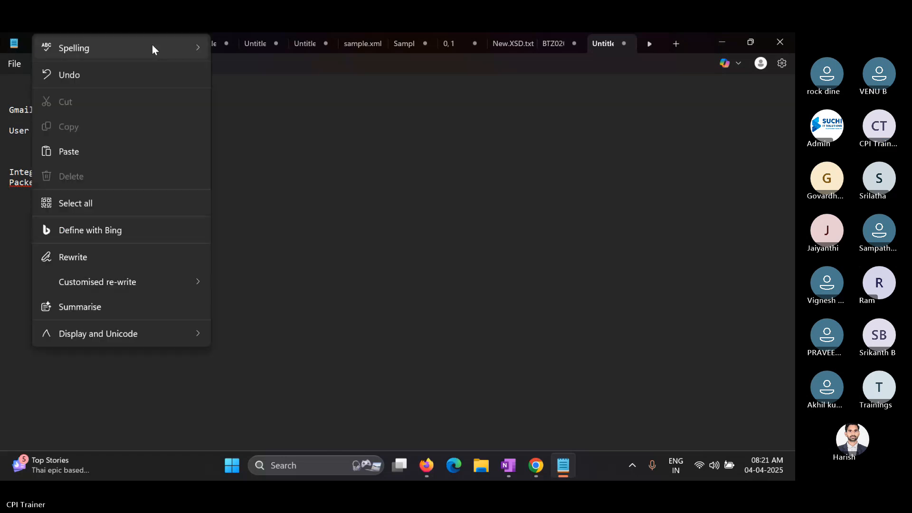
{"action": "mouse_move", "coordinate": [152, 48]}
{"action": "left_click", "coordinate": [250, 49]}
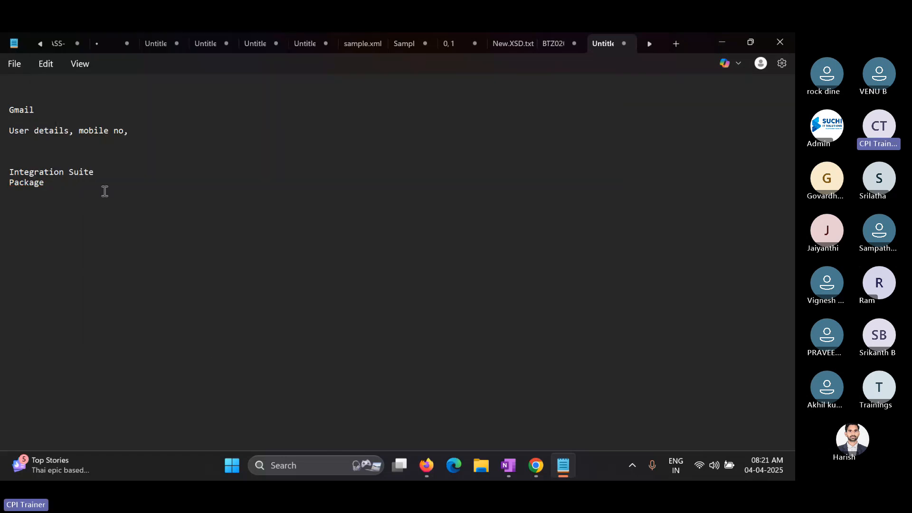
Add the third level line 'Artifact/Iflow/integration'
{"action": "key", "text": "Return"}
{"action": "type", "text": "Ar"}
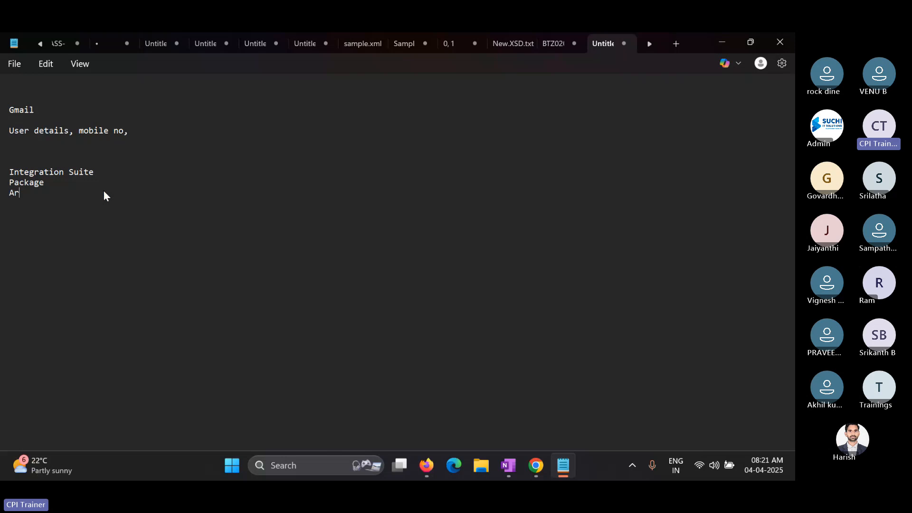
{"action": "type", "text": "tifact"}
{"action": "double_click", "coordinate": [33, 193]}
{"action": "left_click", "coordinate": [68, 186]}
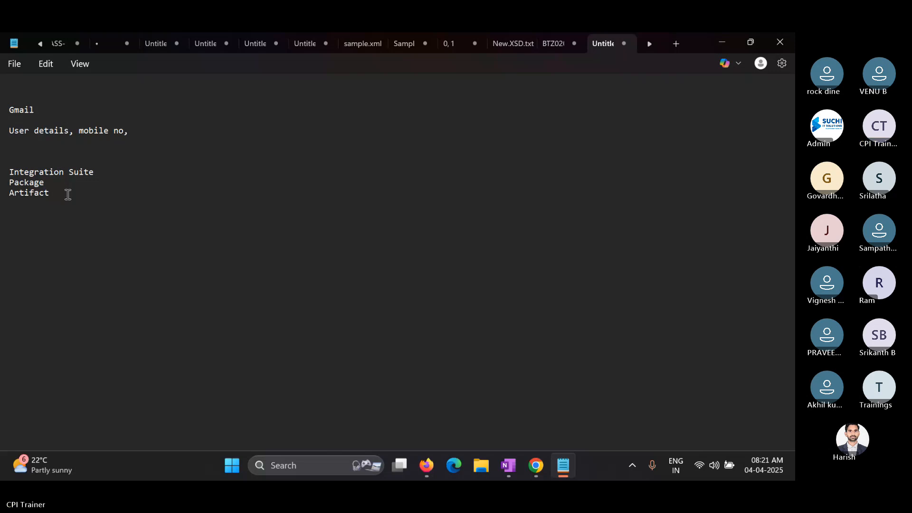
{"action": "left_click", "coordinate": [68, 194]}
{"action": "type", "text": "/Iflow"}
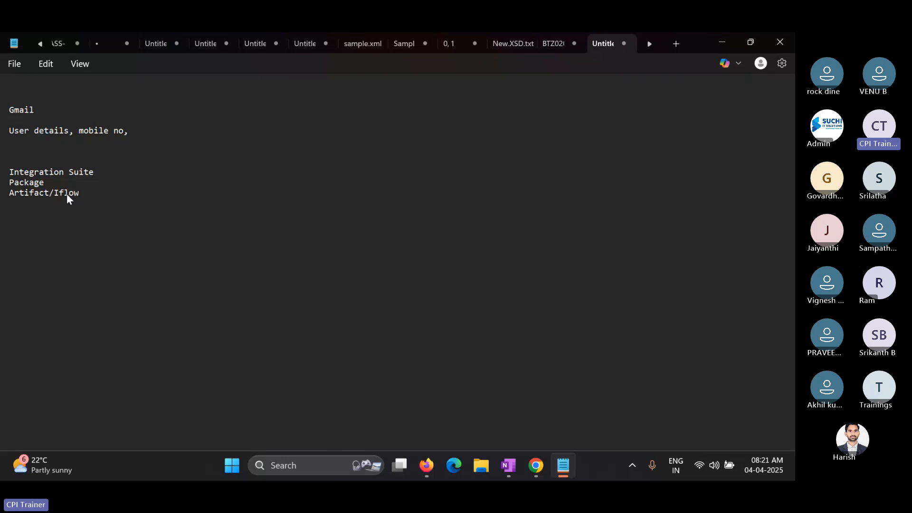
{"action": "type", "text": "/init"}
{"action": "key", "text": "BackSpace"}
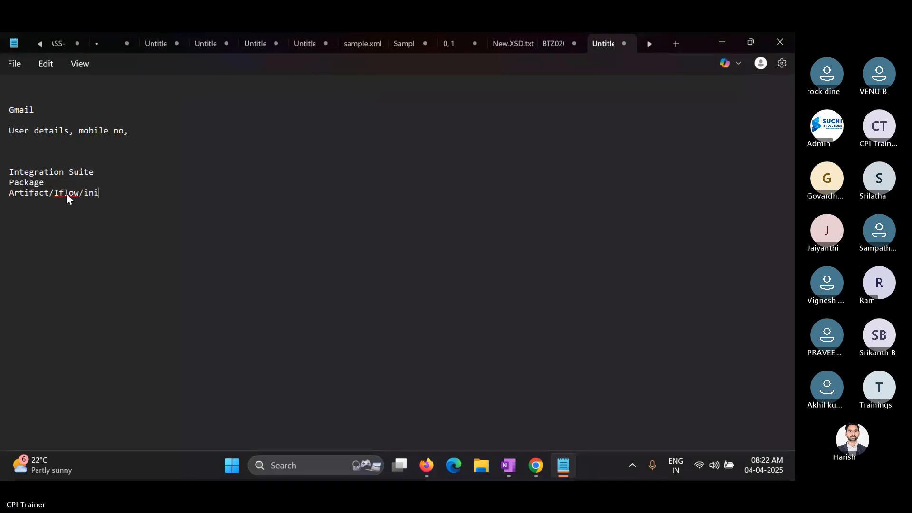
{"action": "key", "text": "BackSpace"}
{"action": "type", "text": "tegratio"}
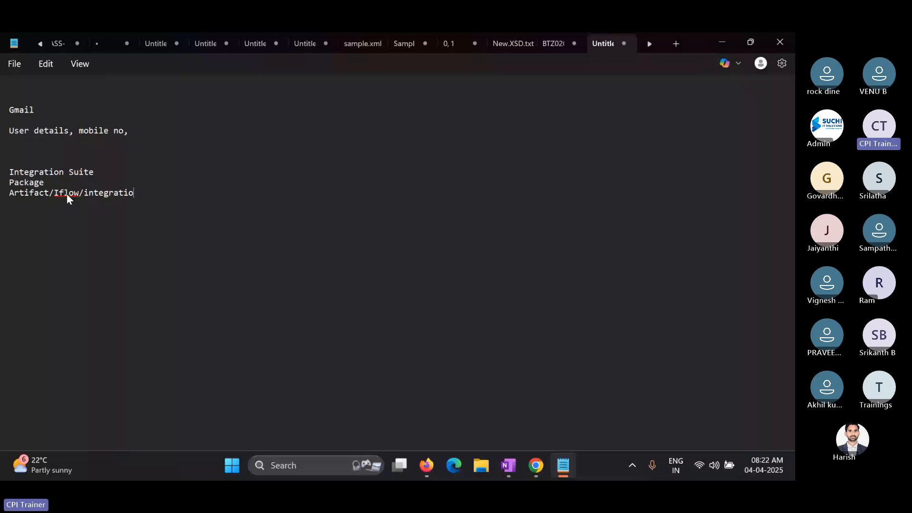
{"action": "type", "text": "n"}
Highlight the Integration Suite and Artifact/Iflow/integration flow lines while explaining the hierarchy
{"action": "left_click_drag", "start_coordinate": [159, 194], "coordinate": [10, 194]}
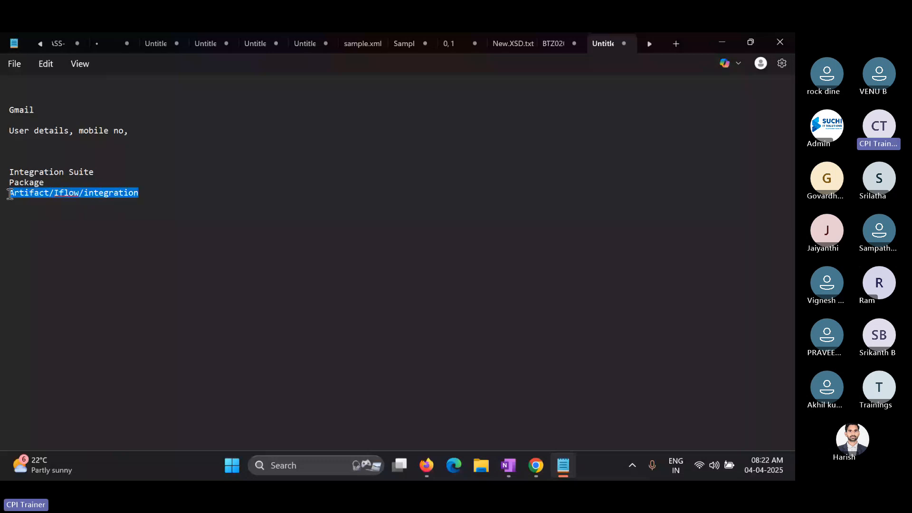
{"action": "left_click", "coordinate": [159, 190]}
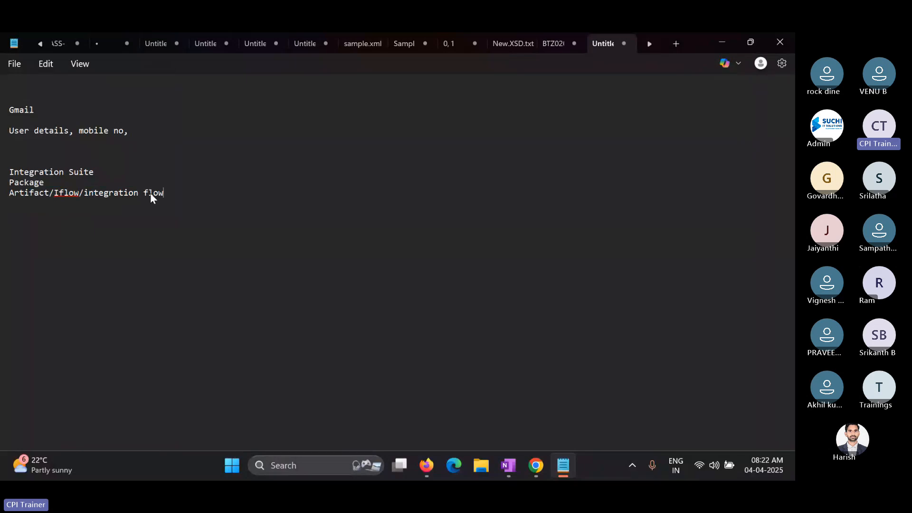
{"action": "left_click_drag", "start_coordinate": [178, 205], "coordinate": [10, 196]}
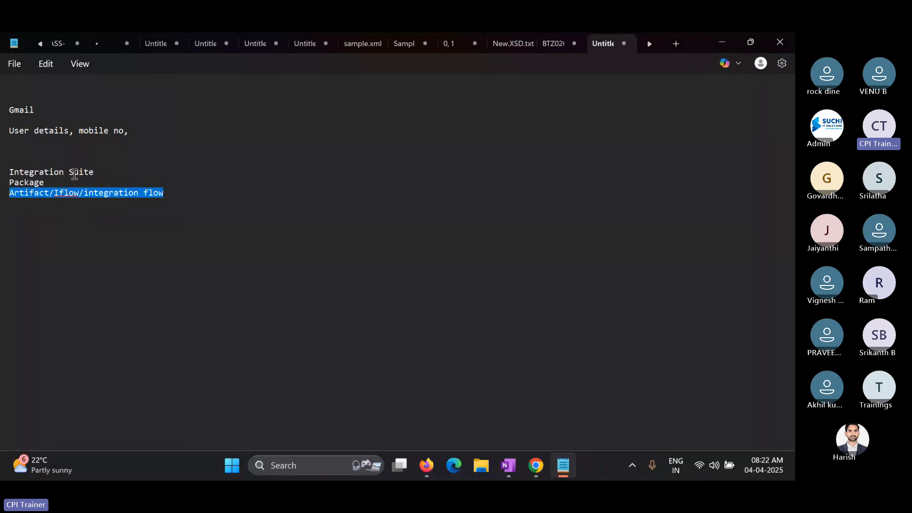
{"action": "left_click_drag", "start_coordinate": [167, 194], "coordinate": [9, 199]}
{"action": "left_click", "coordinate": [99, 173]}
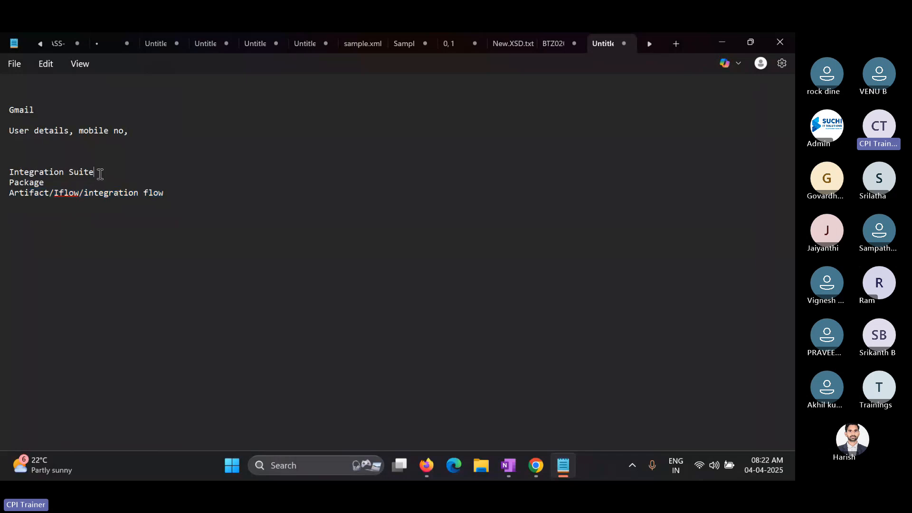
{"action": "left_click_drag", "start_coordinate": [100, 175], "coordinate": [1, 172]}
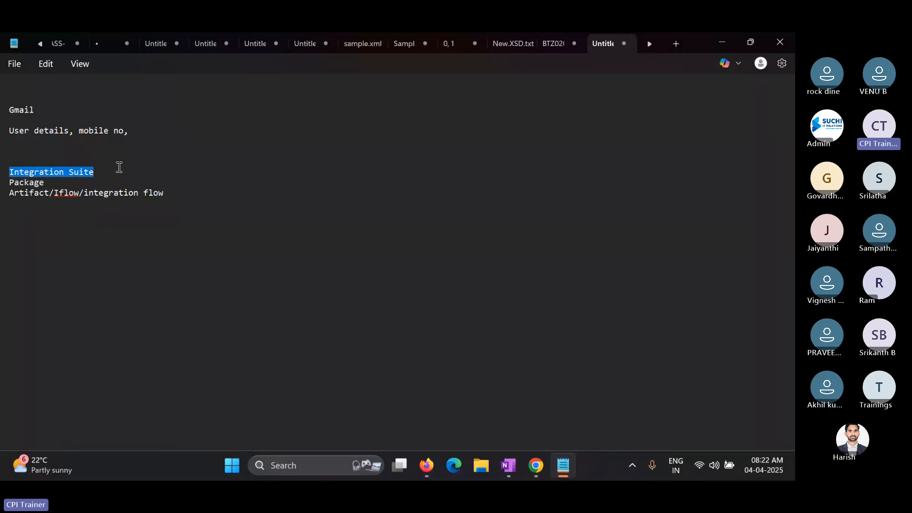
{"action": "left_click", "coordinate": [116, 173]}
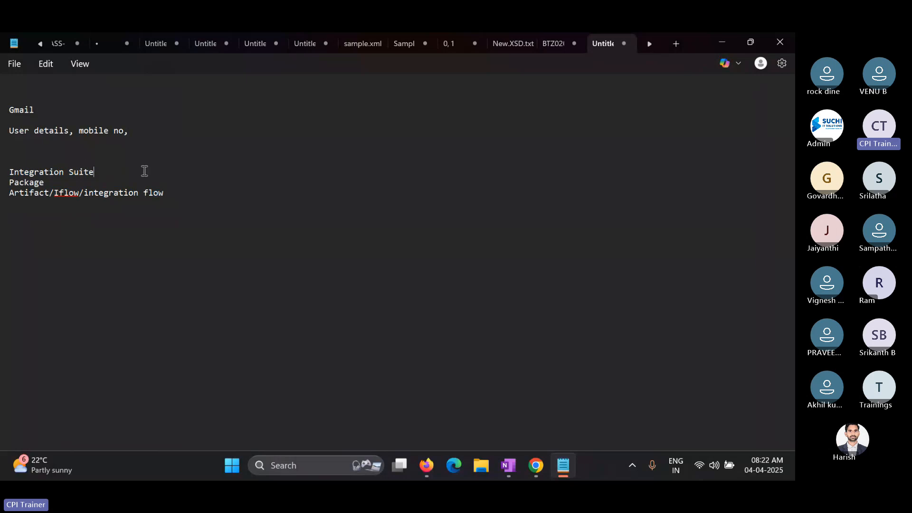
{"action": "left_click_drag", "start_coordinate": [173, 189], "coordinate": [4, 188]}
{"action": "left_click", "coordinate": [182, 193]}
List the 5 test endpoints: /test, /test1, /test2, /test3 and /test4
{"action": "type", "text": "5 /test"}
{"action": "key", "text": "Return"}
{"action": "key", "text": "Return"}
{"action": "type", "text": "/test1 "}
{"action": "type", "text": "/test"}
{"action": "type", "text": "2"}
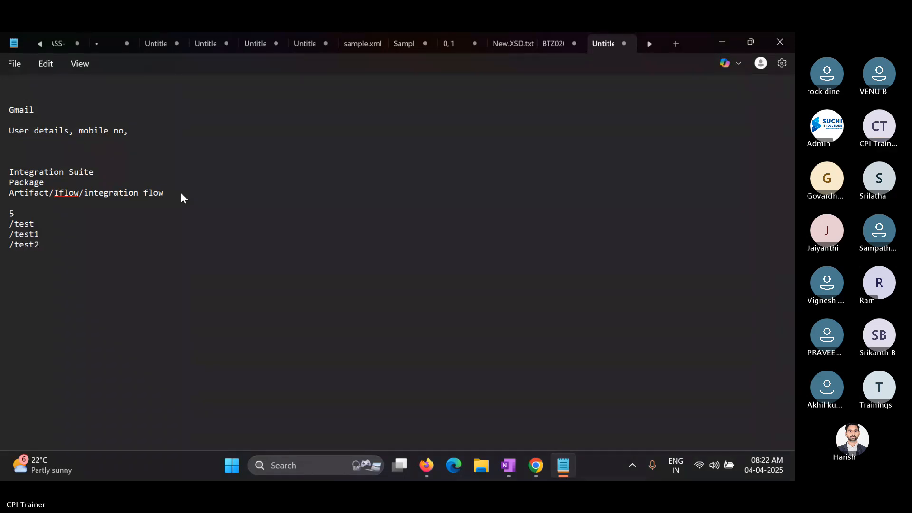
{"action": "key", "text": "Return"}
{"action": "type", "text": "/test3"}
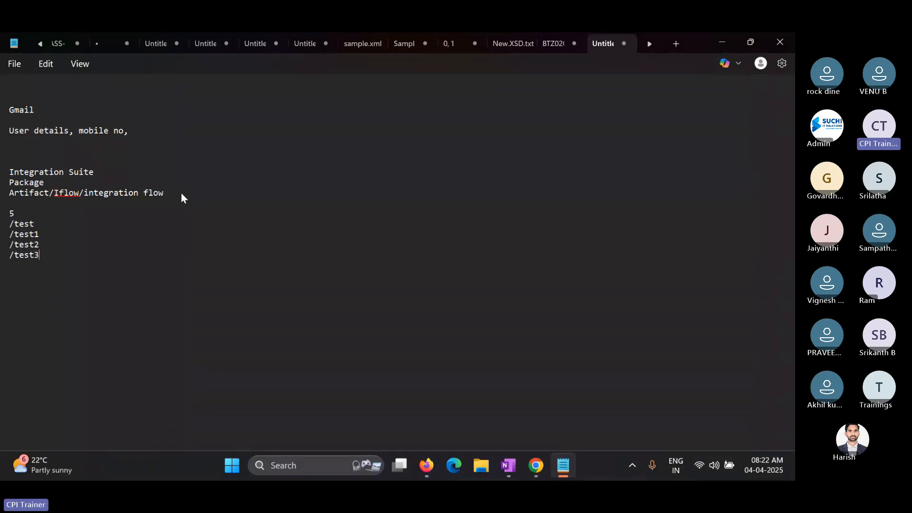
{"action": "key", "text": "Return"}
{"action": "type", "text": "/test4"}
Highlight the endpoint list and the Integration Suite line to review the notes
{"action": "left_click_drag", "start_coordinate": [37, 264], "coordinate": [7, 224]}
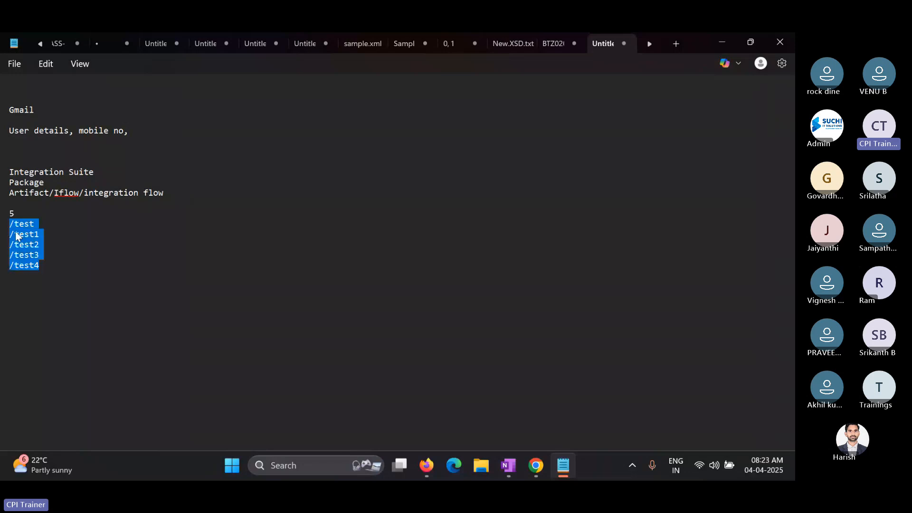
{"action": "left_click", "coordinate": [91, 257]}
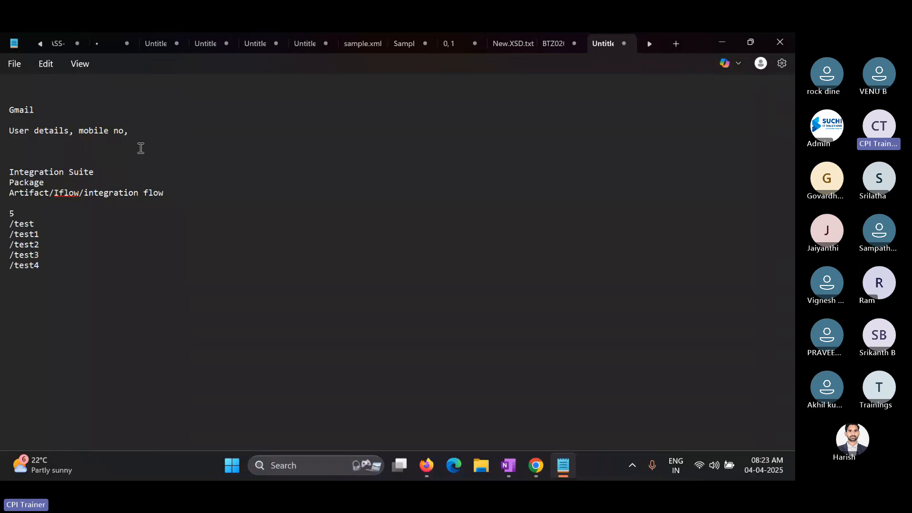
{"action": "left_click", "coordinate": [113, 174]}
{"action": "key", "text": "shift+Up"}
{"action": "left_click", "coordinate": [124, 171]}
Review the Package and Artifact/Iflow/integration flow lines in the notes
{"action": "left_click", "coordinate": [535, 467]}
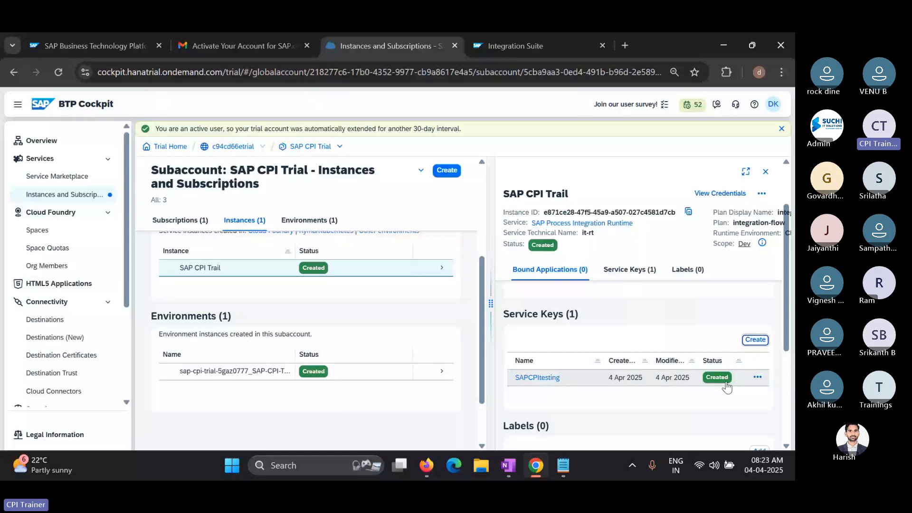
{"action": "left_click", "coordinate": [566, 466]}
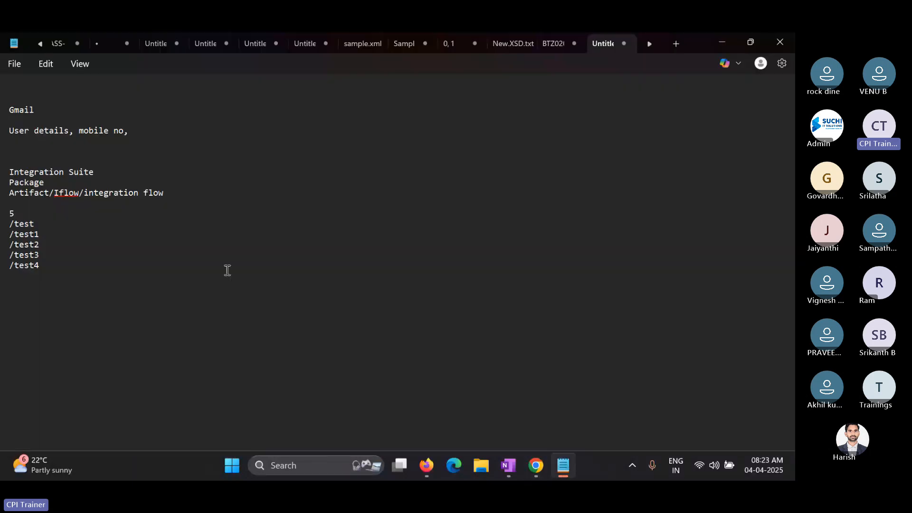
{"action": "double_click", "coordinate": [27, 183]}
{"action": "left_click_drag", "start_coordinate": [164, 194], "coordinate": [9, 193]}
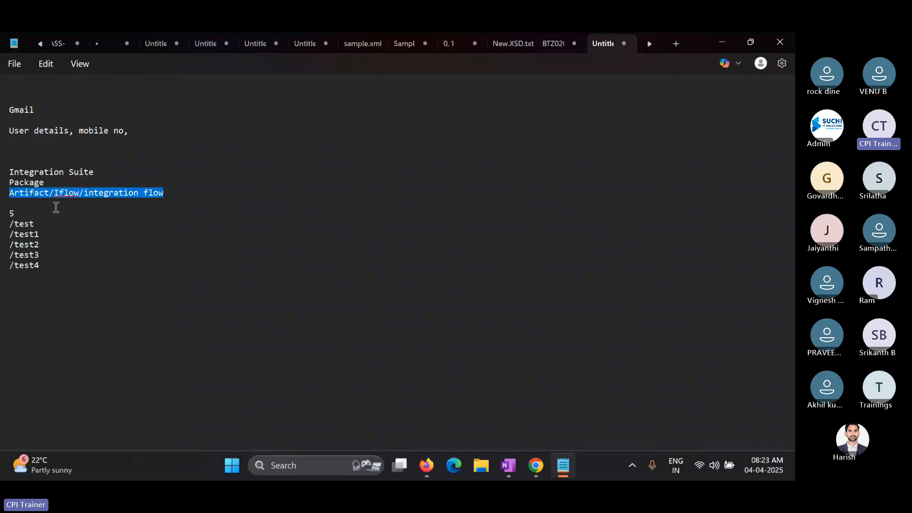
{"action": "right_click", "coordinate": [75, 196]}
{"action": "left_click", "coordinate": [211, 223]}
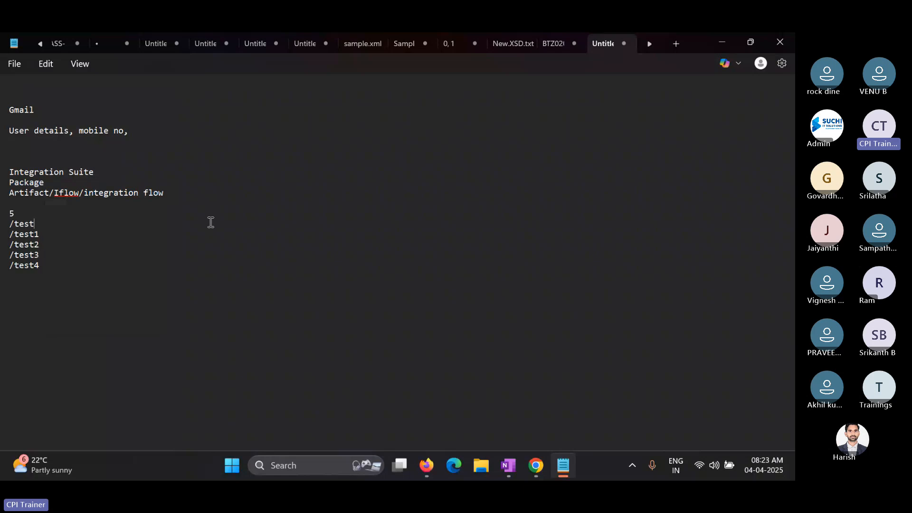
Go over the /test endpoint and Integration Suite lines, then return to BTP Cockpit
{"action": "left_click_drag", "start_coordinate": [47, 223], "coordinate": [3, 224]}
{"action": "left_click", "coordinate": [63, 223]}
{"action": "mouse_move", "coordinate": [10, 225]}
{"action": "left_mouse_down"}
{"action": "mouse_move", "coordinate": [42, 224]}
{"action": "mouse_move", "coordinate": [10, 225]}
{"action": "left_mouse_up"}
{"action": "left_click", "coordinate": [68, 226]}
{"action": "triple_click", "coordinate": [21, 167]}
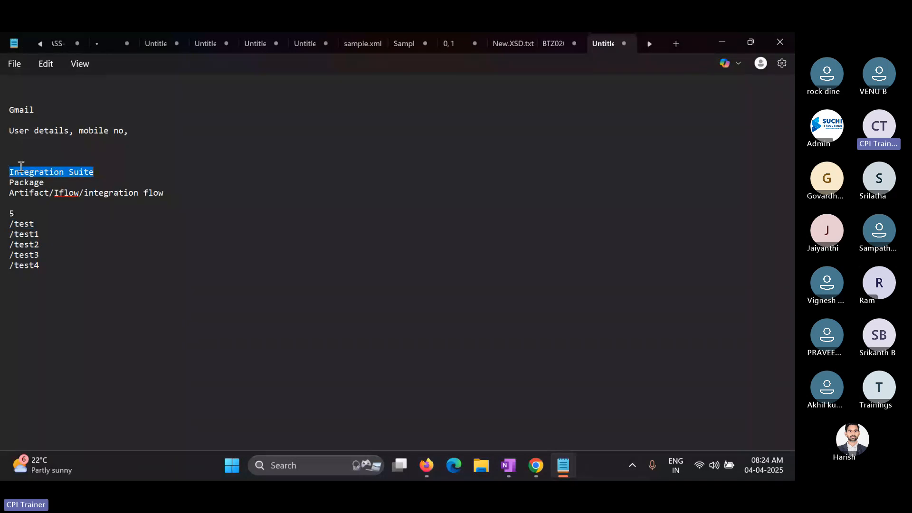
{"action": "left_click", "coordinate": [118, 223]}
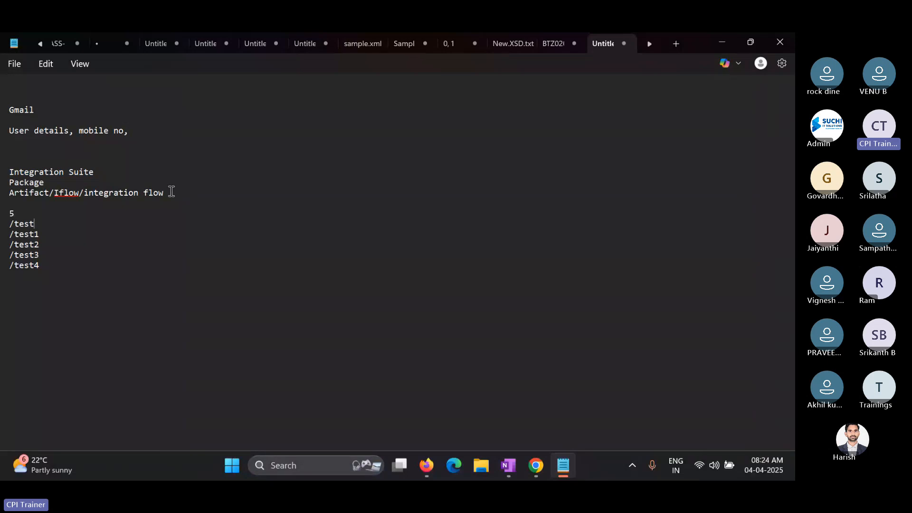
{"action": "left_click_drag", "start_coordinate": [48, 223], "coordinate": [1, 228]}
{"action": "left_click", "coordinate": [72, 224]}
{"action": "left_click", "coordinate": [535, 467]}
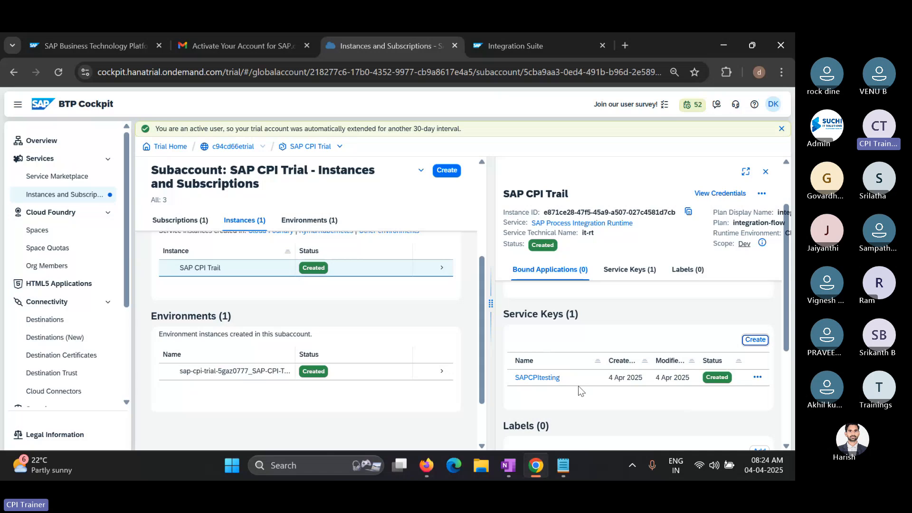
{"action": "left_click", "coordinate": [757, 378]}
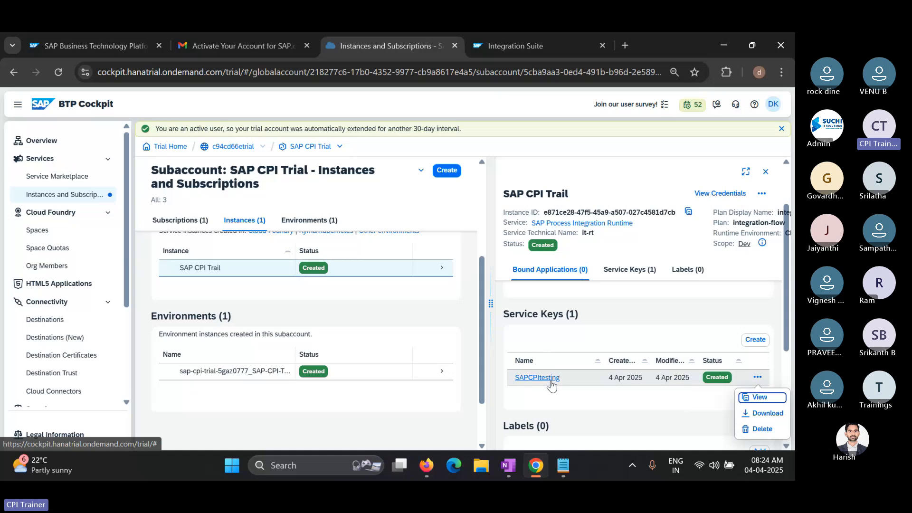
{"action": "left_click", "coordinate": [750, 400]}
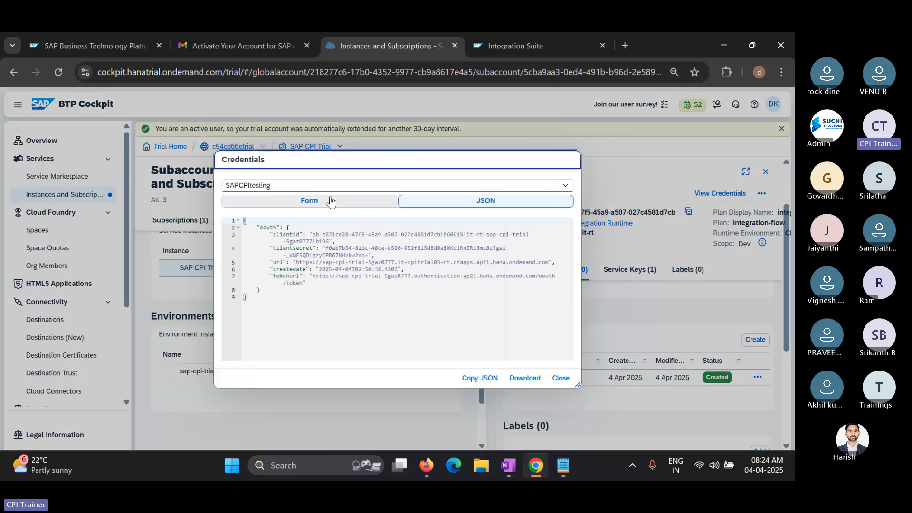
{"action": "left_click", "coordinate": [271, 305]}
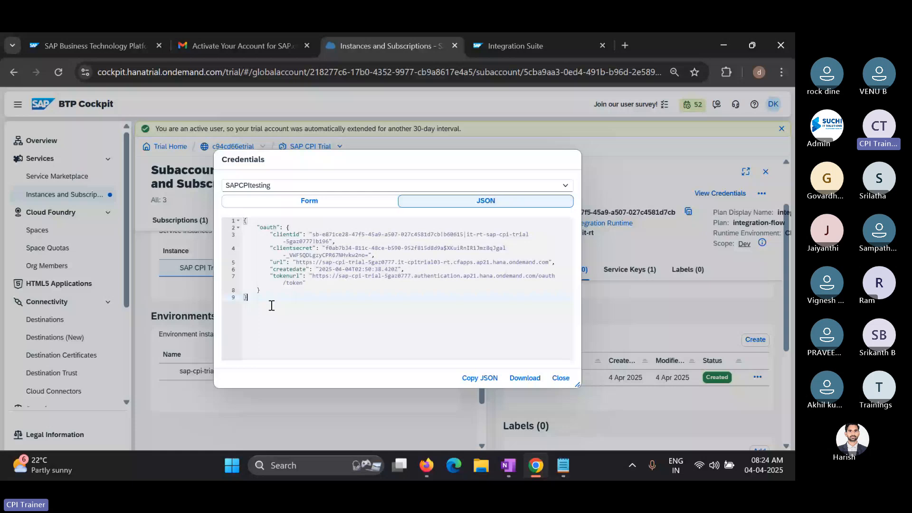
{"action": "left_click", "coordinate": [310, 203]}
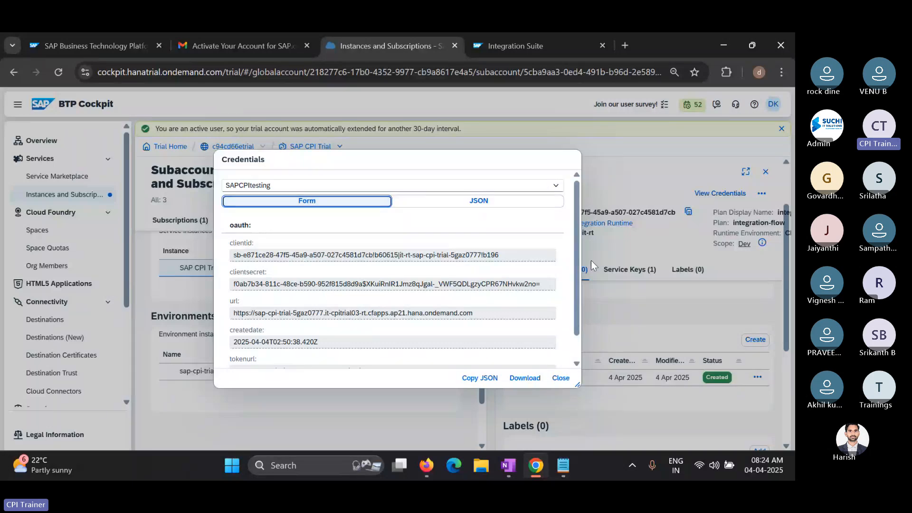
{"action": "left_click_drag", "start_coordinate": [546, 255], "coordinate": [349, 245]}
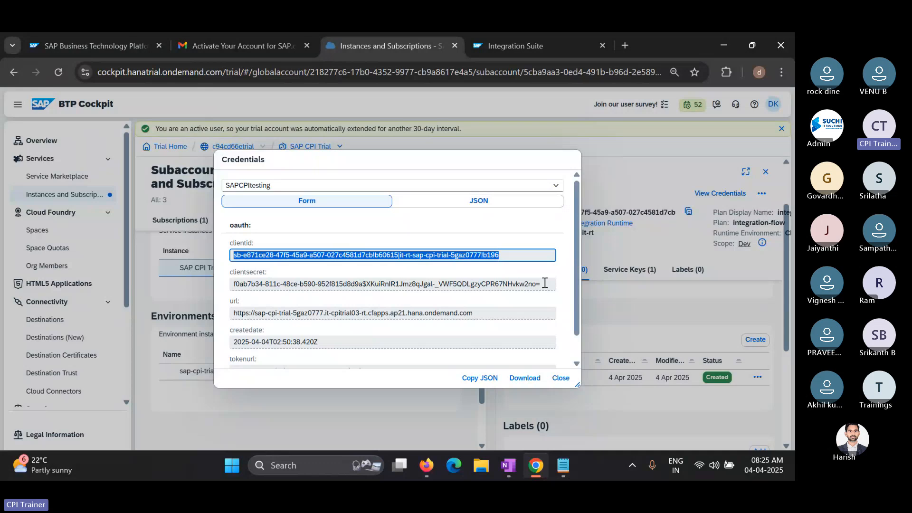
{"action": "left_click_drag", "start_coordinate": [545, 283], "coordinate": [220, 291]}
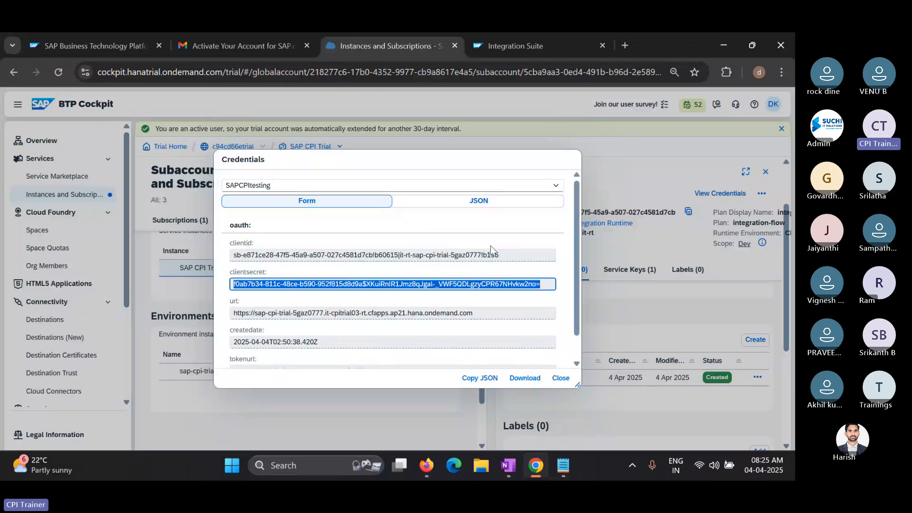
{"action": "left_click_drag", "start_coordinate": [499, 255], "coordinate": [232, 255]}
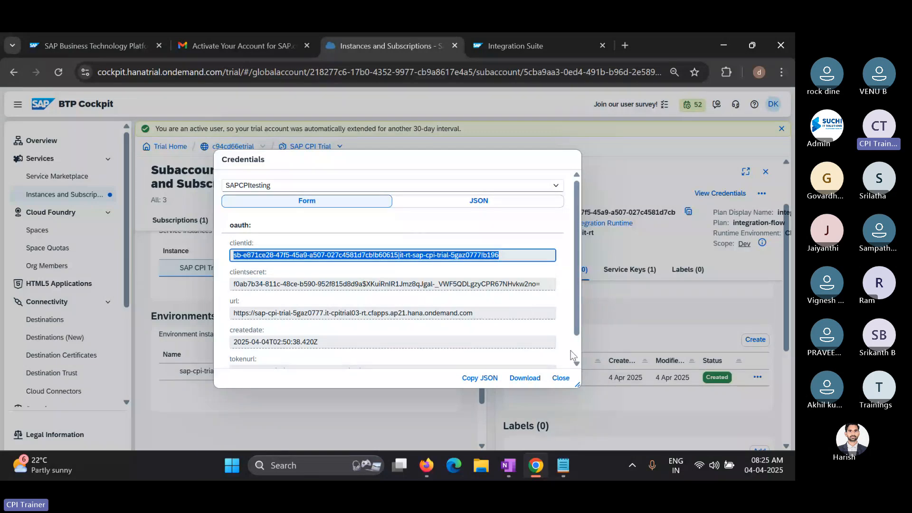
{"action": "left_click", "coordinate": [577, 322]}
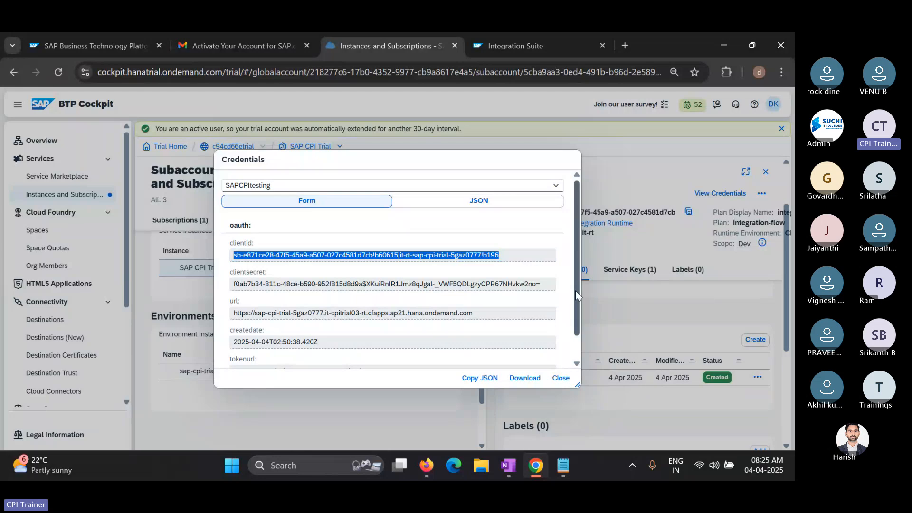
{"action": "left_click", "coordinate": [547, 283]}
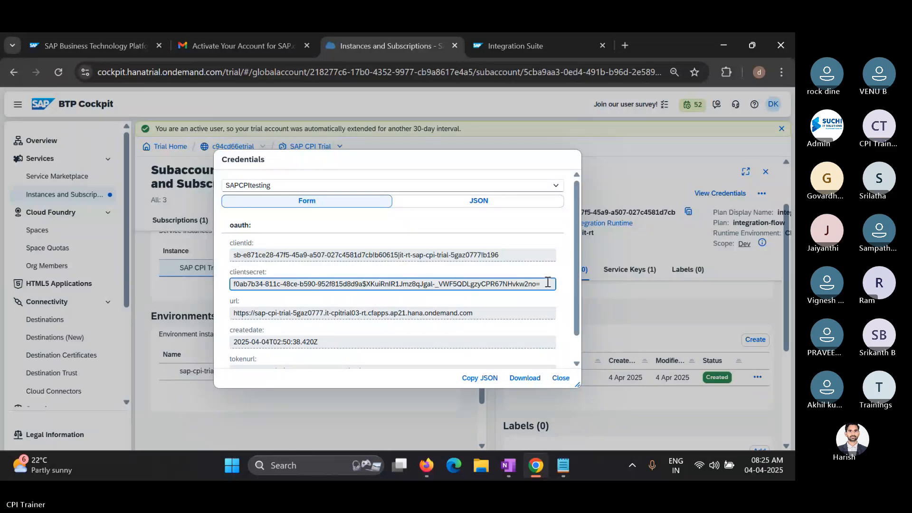
{"action": "triple_click", "coordinate": [548, 282]}
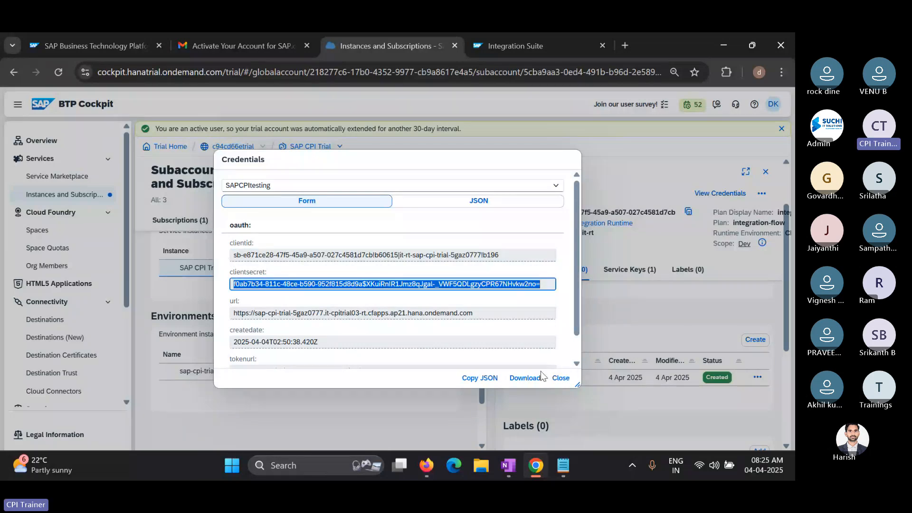
Close the service key credentials and the SAP CPI Trail details panel
{"action": "left_click", "coordinate": [561, 379]}
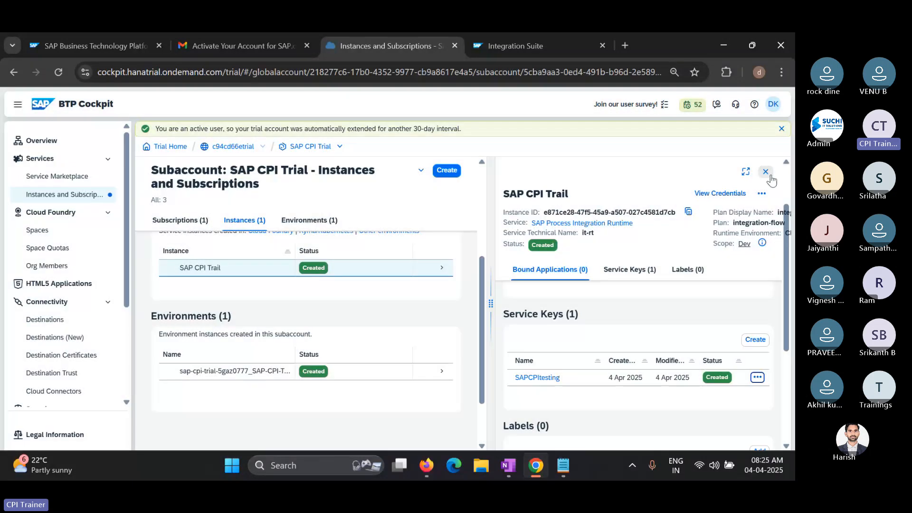
{"action": "left_click", "coordinate": [766, 172]}
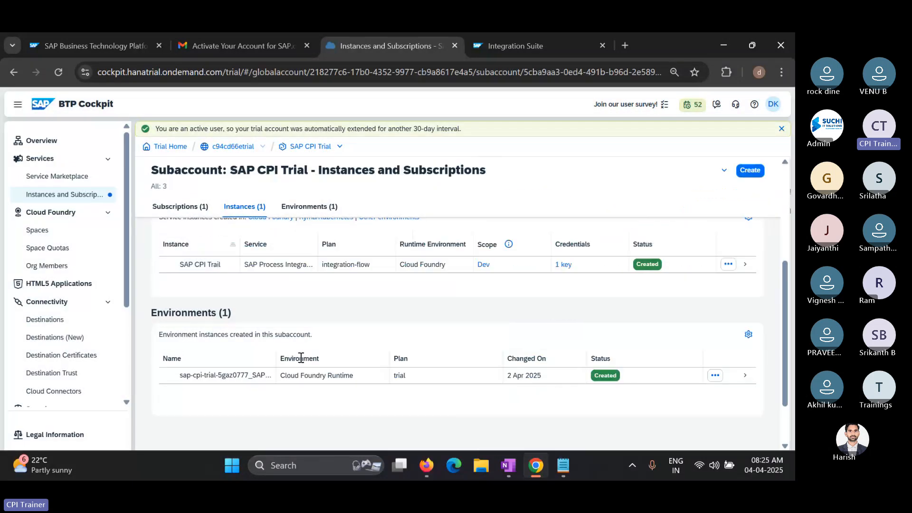
{"action": "scroll", "coordinate": [301, 357], "scroll_direction": "up", "scroll_amount": 5}
{"action": "scroll", "coordinate": [338, 361], "scroll_direction": "down", "scroll_amount": 2}
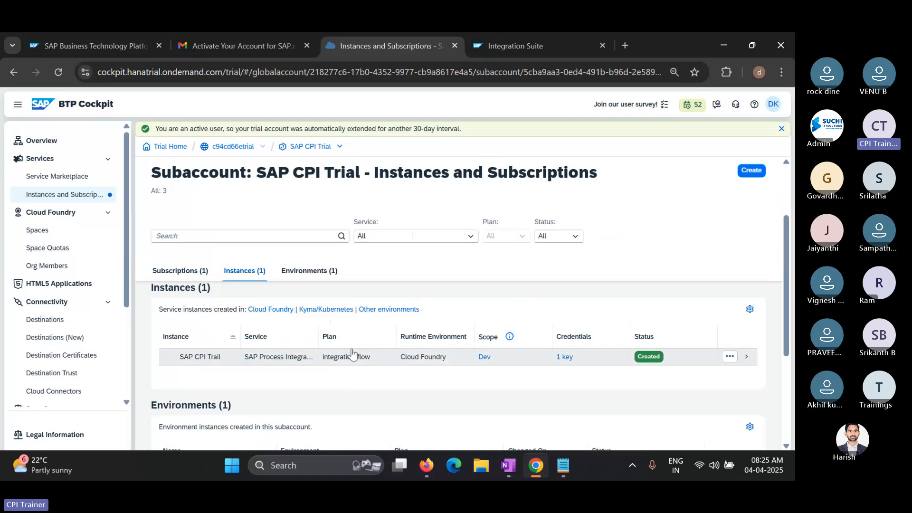
Recheck the SAPCPItesting client ID in its credentials, then close the details panel
{"action": "left_click", "coordinate": [747, 361]}
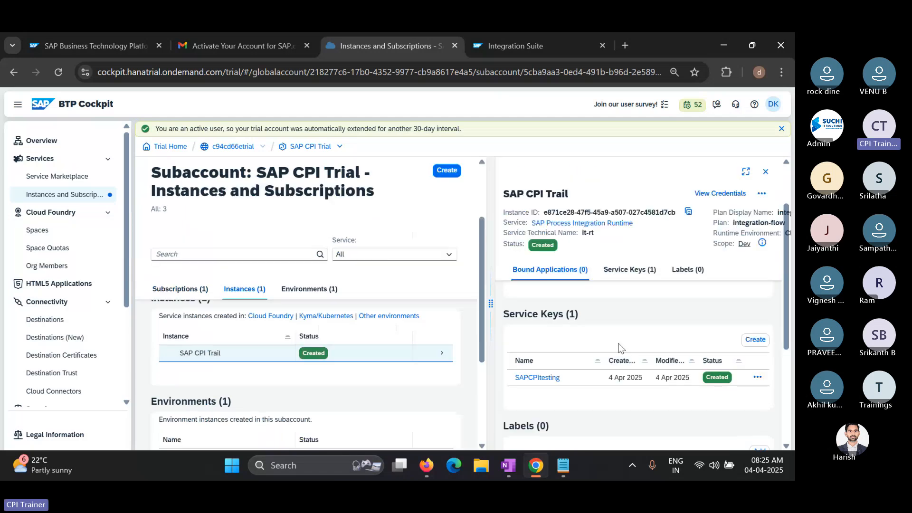
{"action": "left_click_drag", "start_coordinate": [592, 312], "coordinate": [502, 315]}
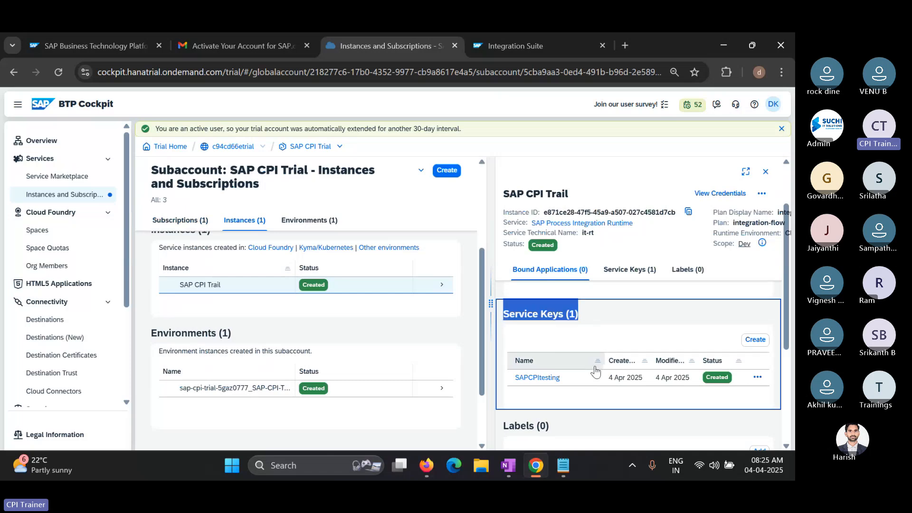
{"action": "left_click", "coordinate": [546, 380]}
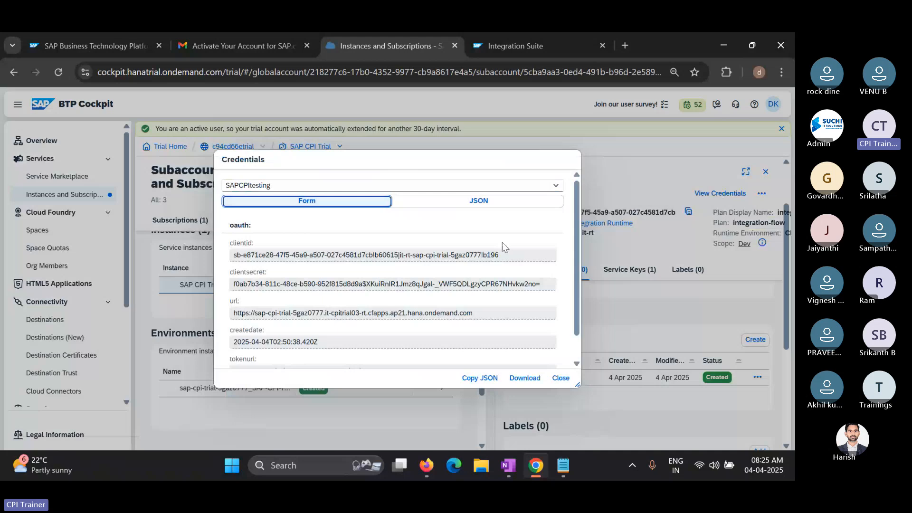
{"action": "left_click", "coordinate": [498, 255]}
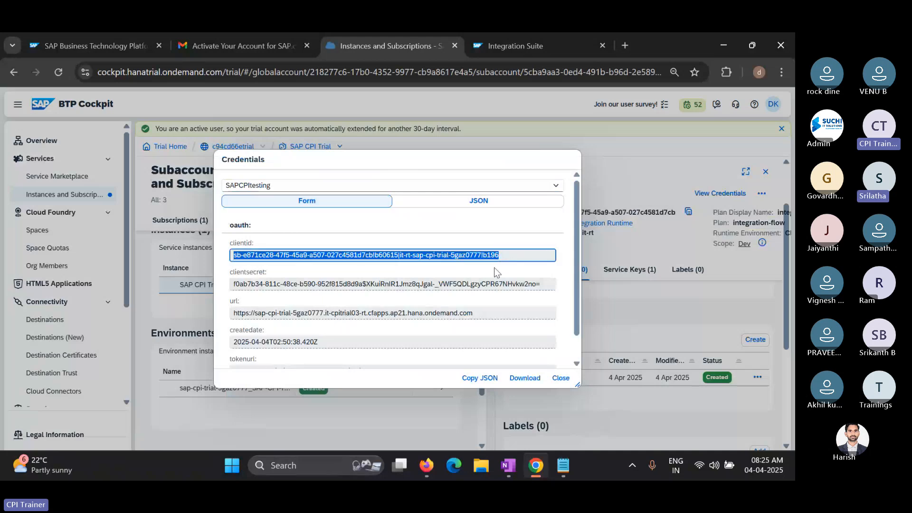
{"action": "left_click", "coordinate": [562, 379]}
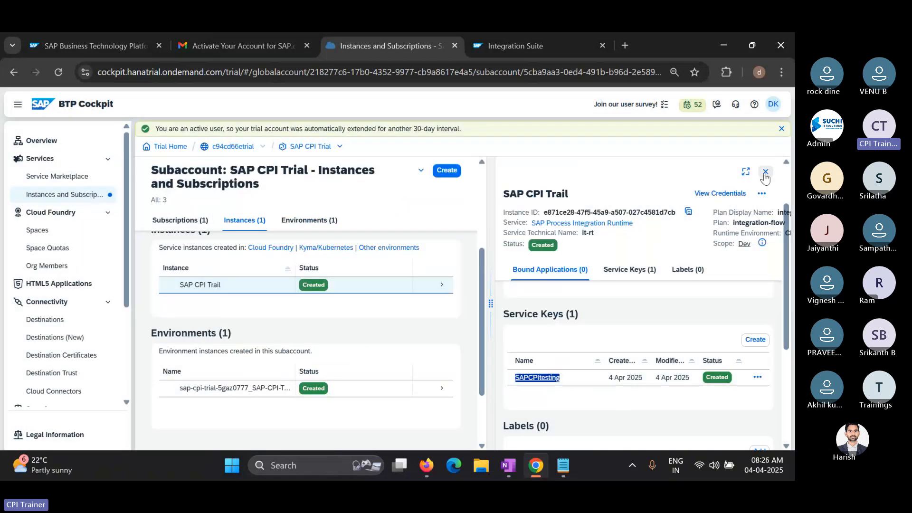
{"action": "left_click", "coordinate": [765, 173]}
Navigate from the trial global account into SAP CPI Trial's Instances and Subscriptions
{"action": "scroll", "coordinate": [322, 157], "scroll_direction": "up", "scroll_amount": 5}
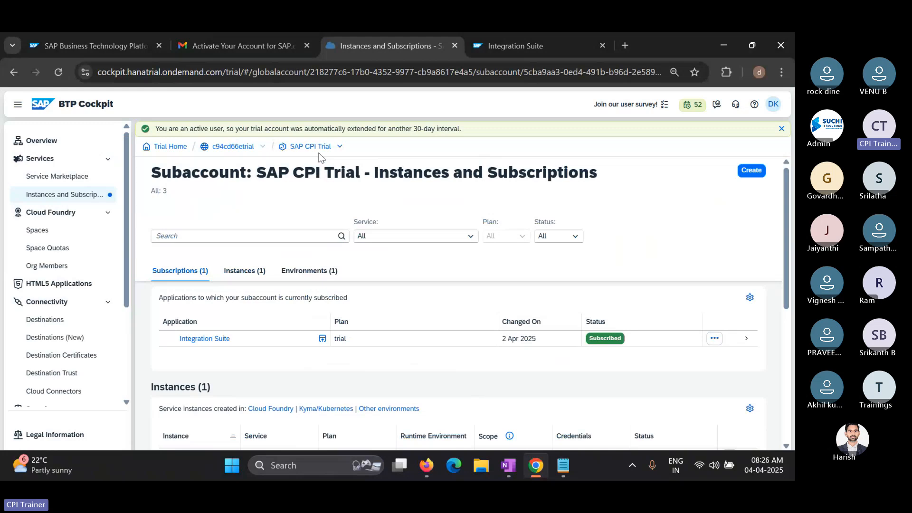
{"action": "double_click", "coordinate": [227, 147]}
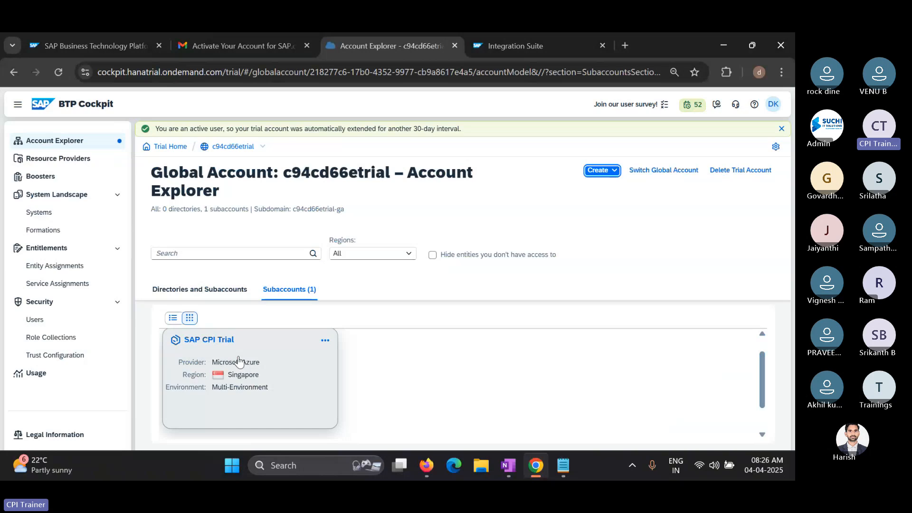
{"action": "left_click", "coordinate": [239, 362]}
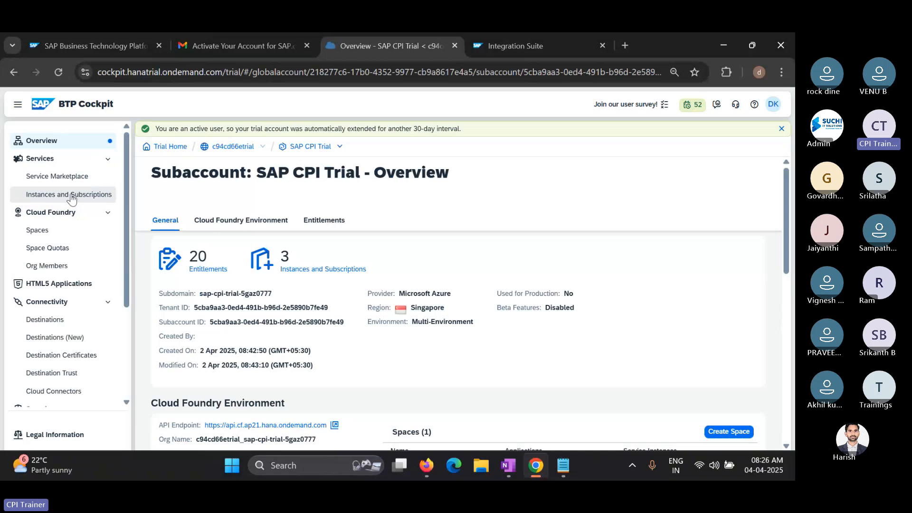
{"action": "triple_click", "coordinate": [311, 275]}
{"action": "left_click", "coordinate": [300, 270]}
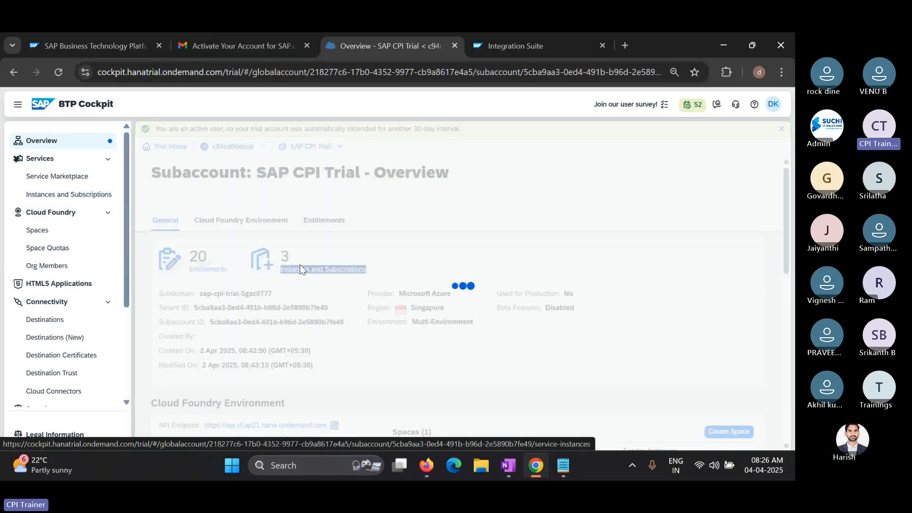